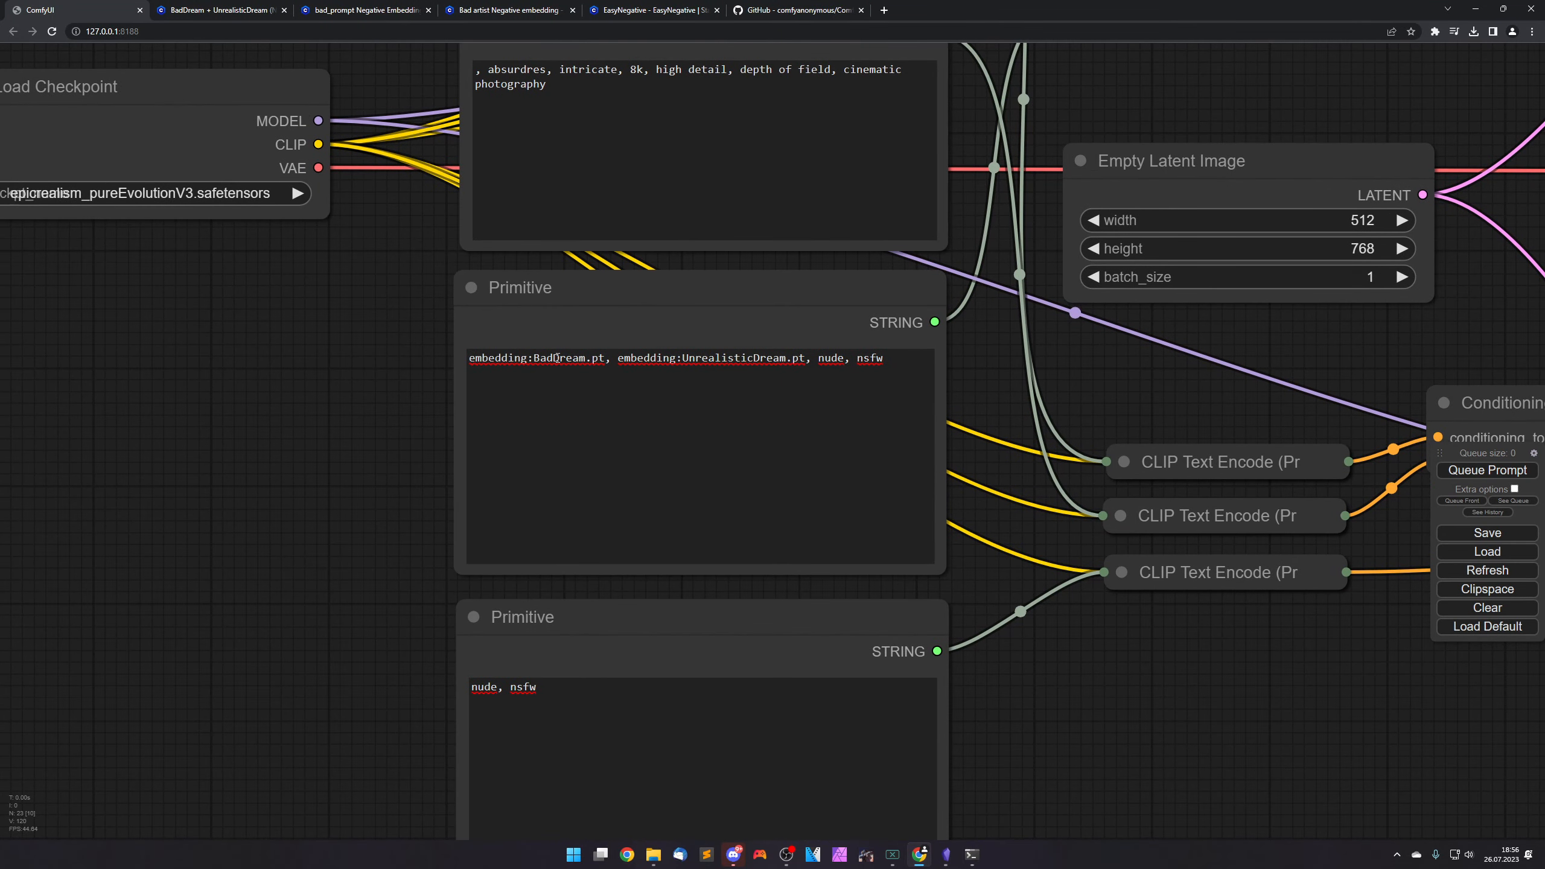
Examine the BadDream and UnrealisticDream embeddings in the negative prompt and how that prompt sits in the workflow.
double_click(557, 358)
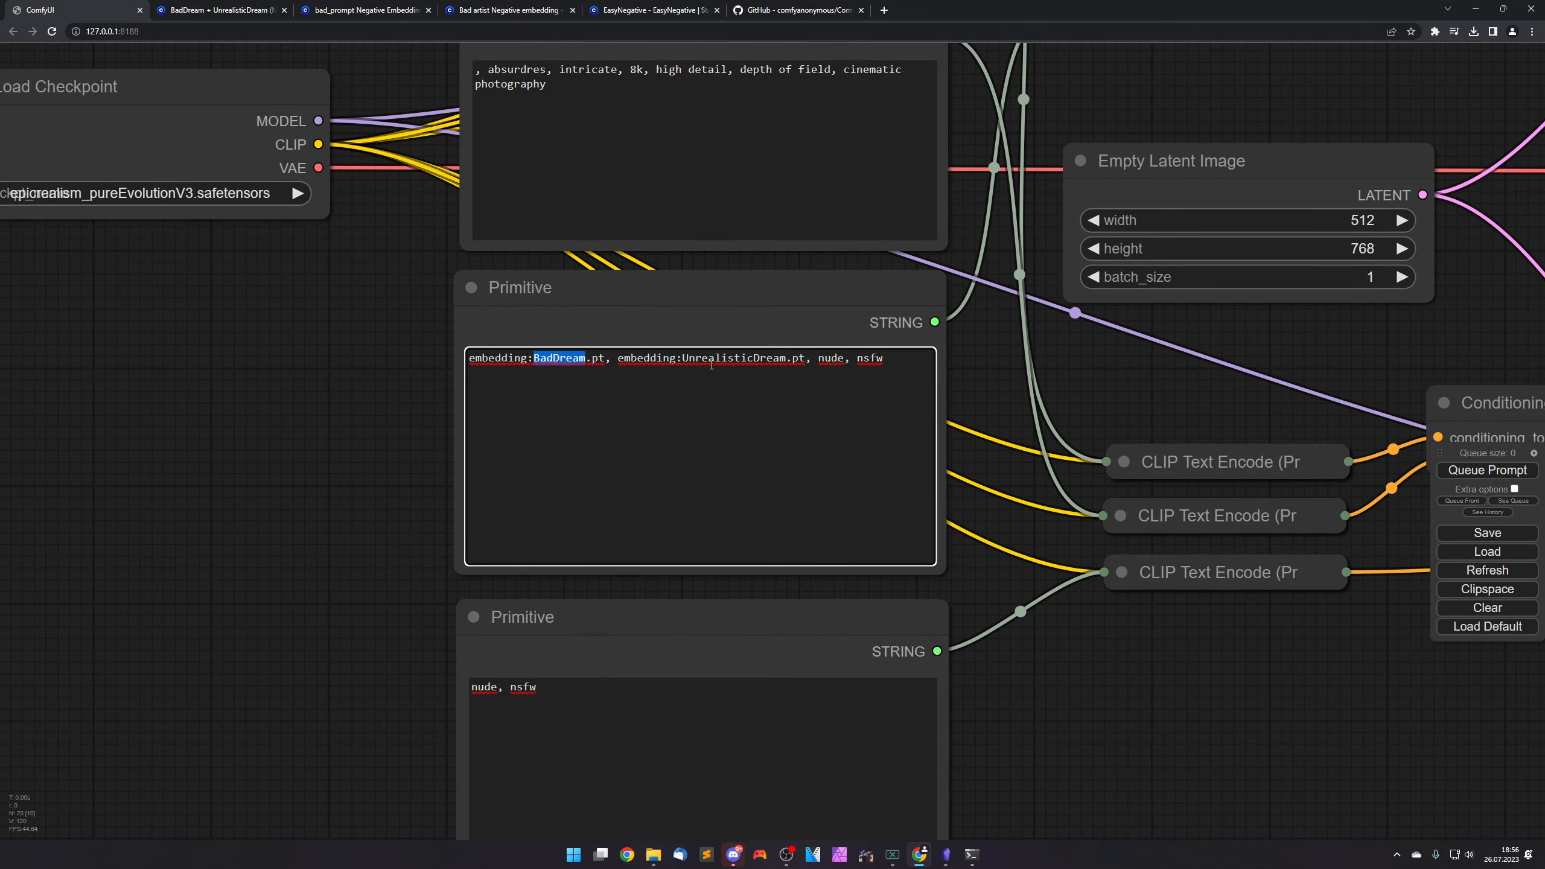
double_click(730, 359)
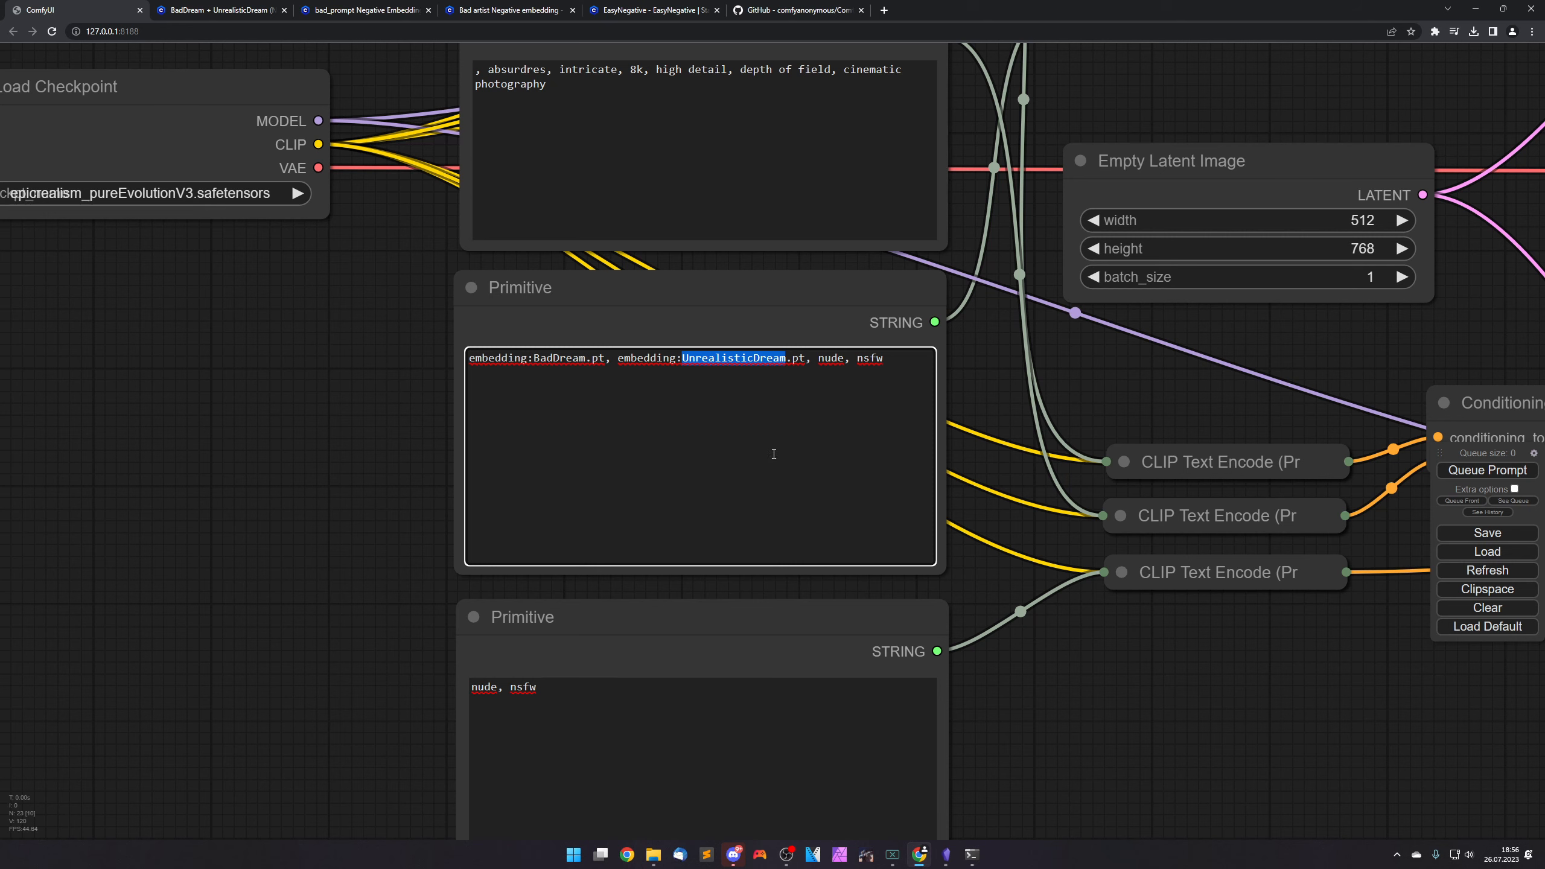
click(889, 365)
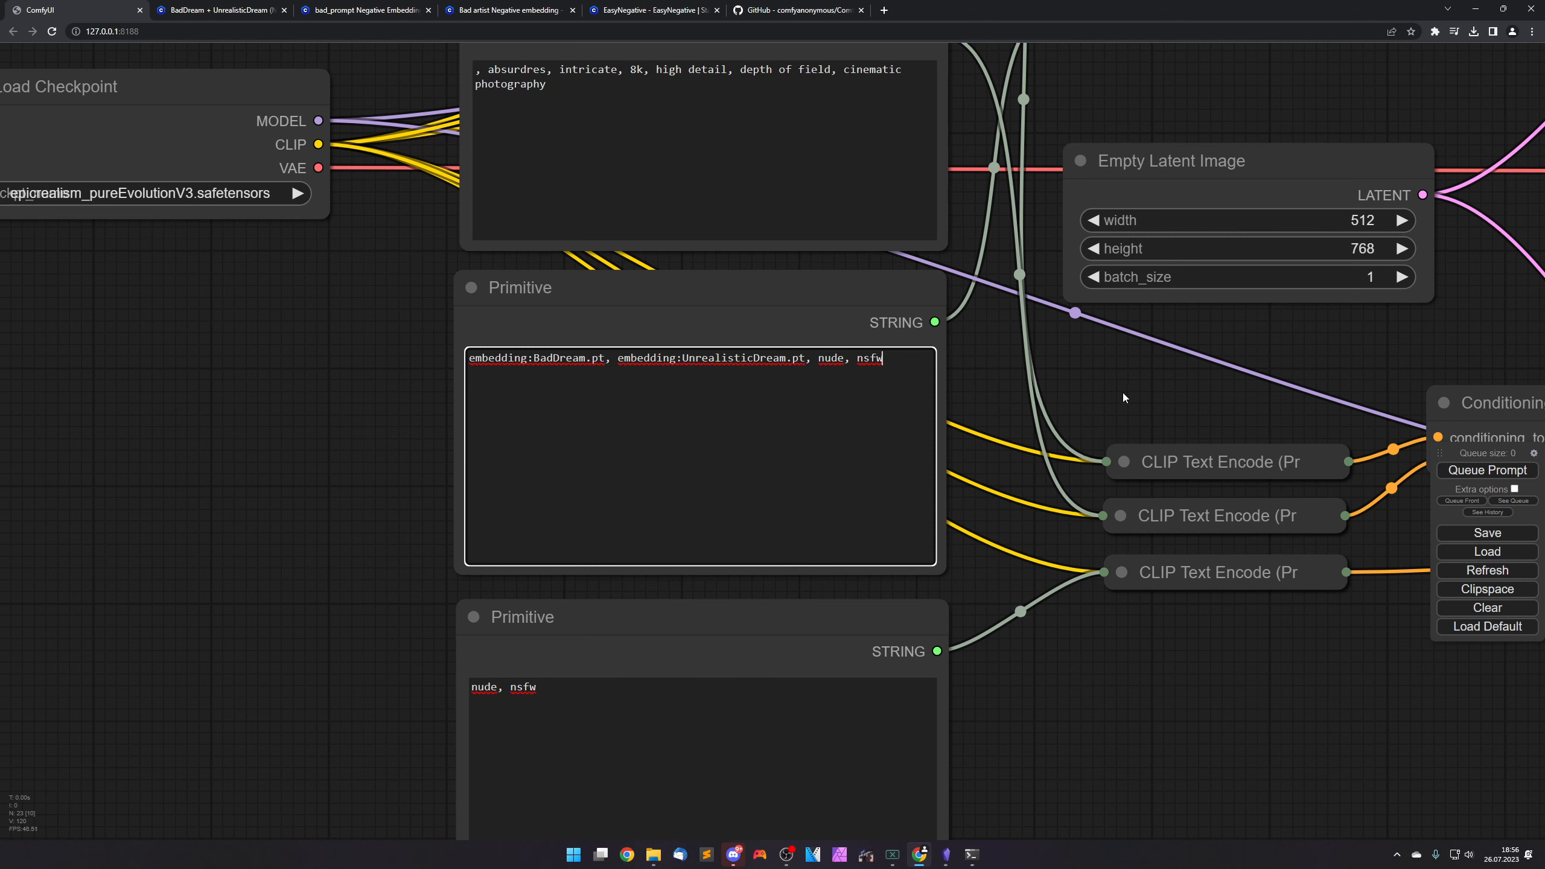
scroll(1122, 392, down, 5)
drag(1097, 611, 730, 658)
scroll(854, 645, down, 1)
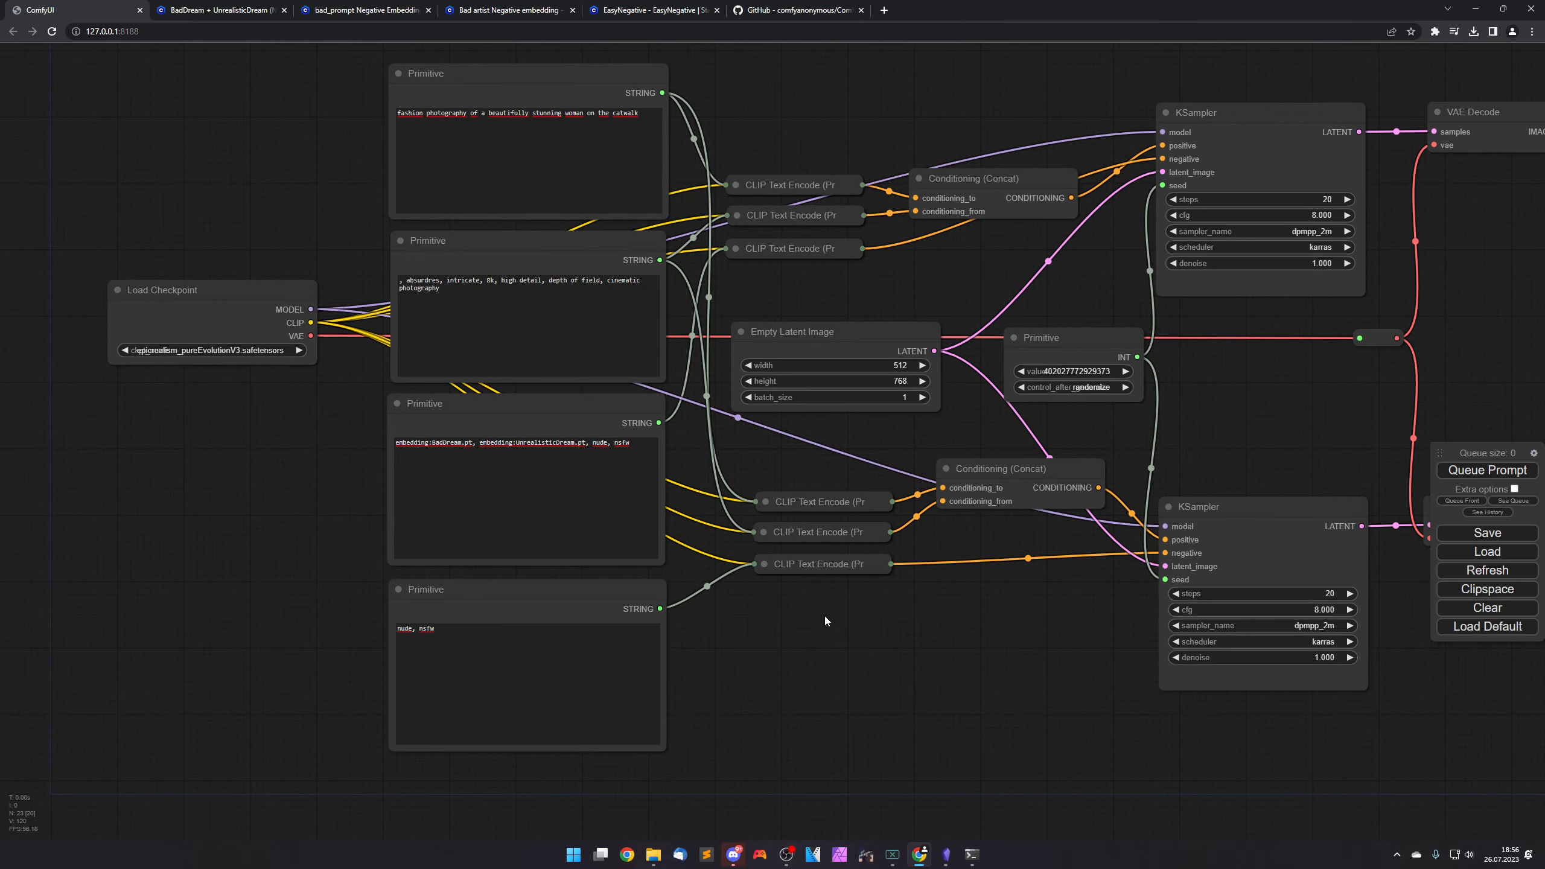
drag(888, 638, 818, 646)
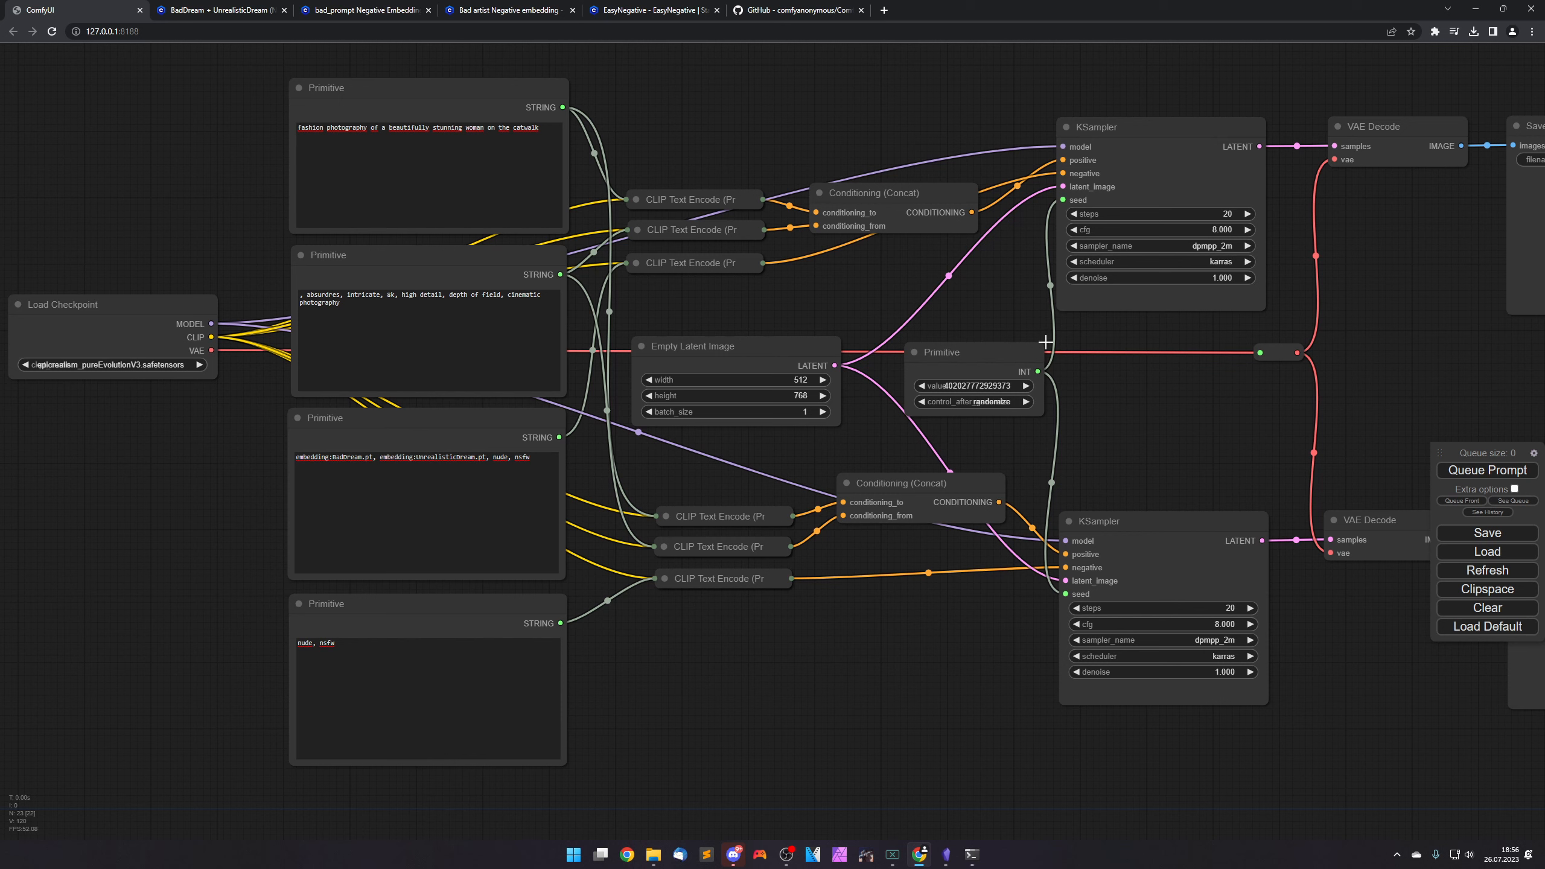
Examine which negative prompt, seed and Empty Latent Image nodes feed each of the two KSampler nodes.
click(1157, 152)
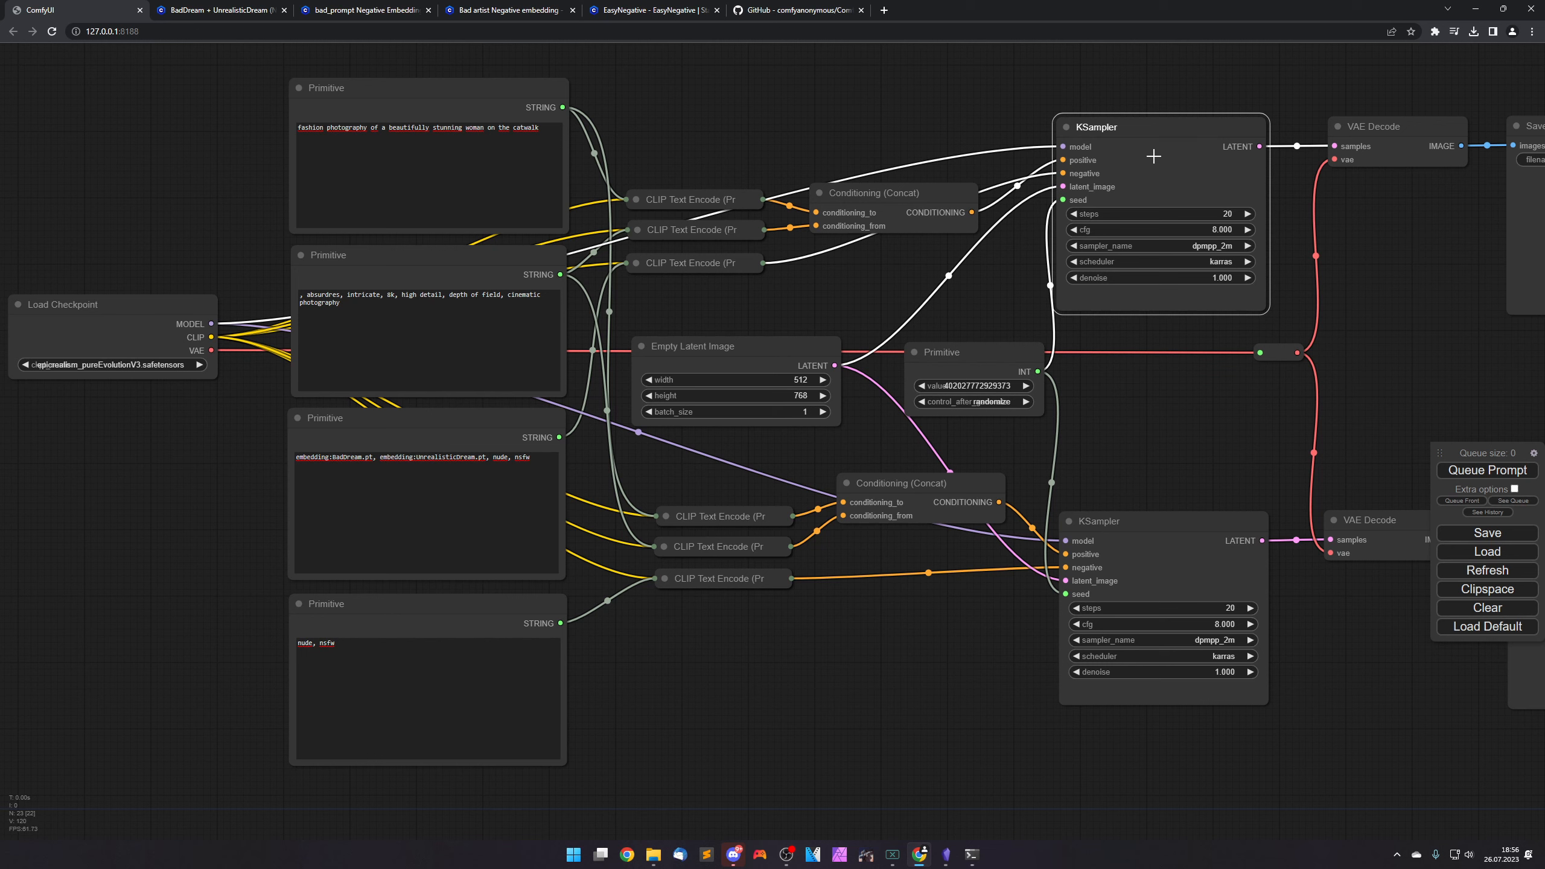
click(455, 426)
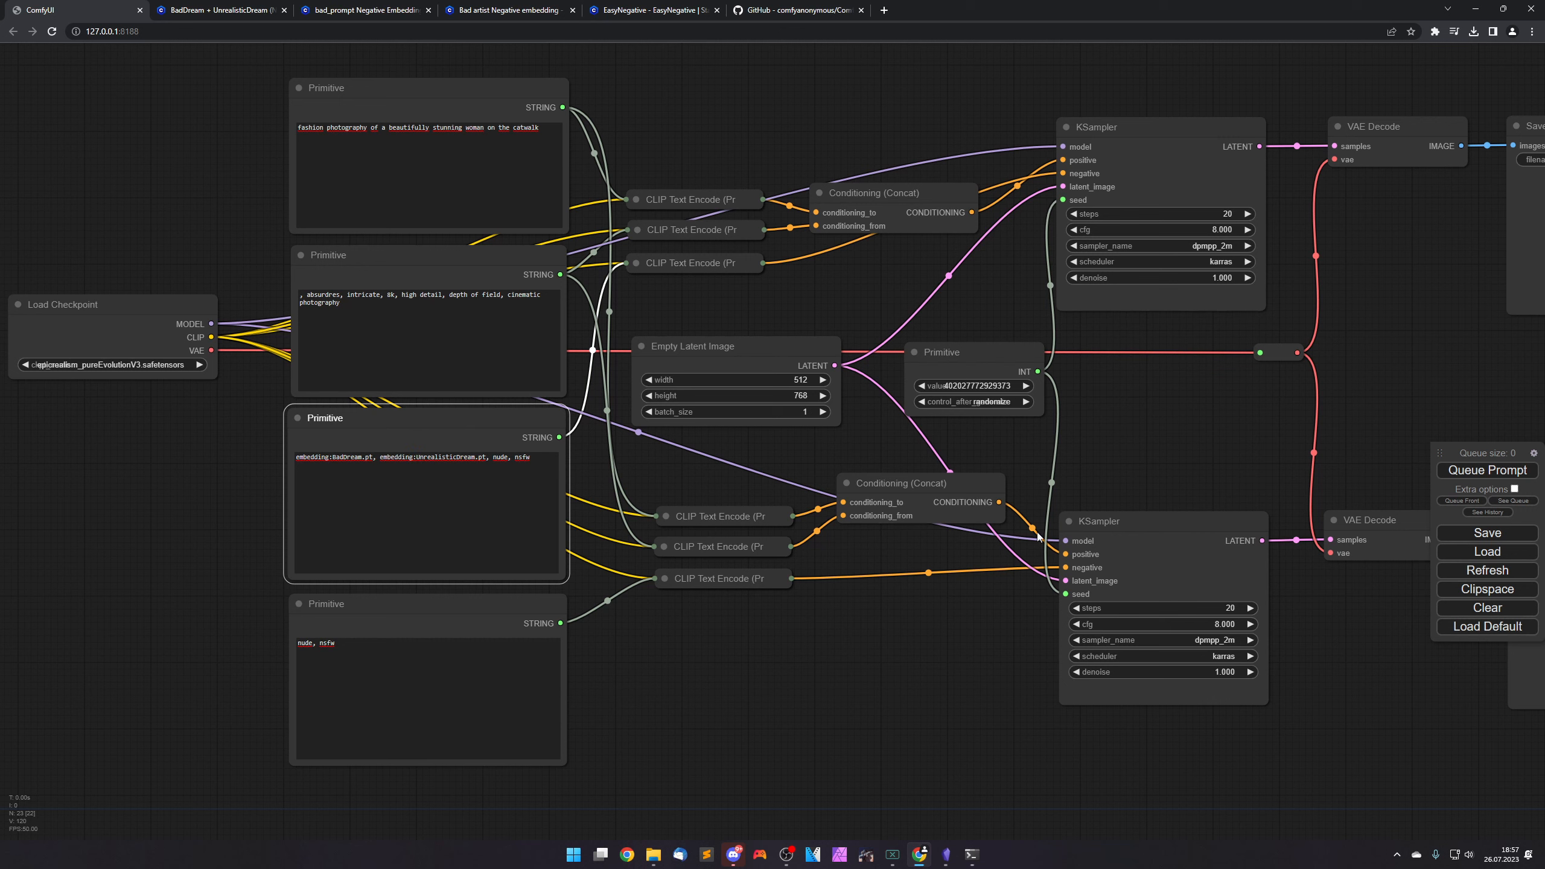
click(1165, 526)
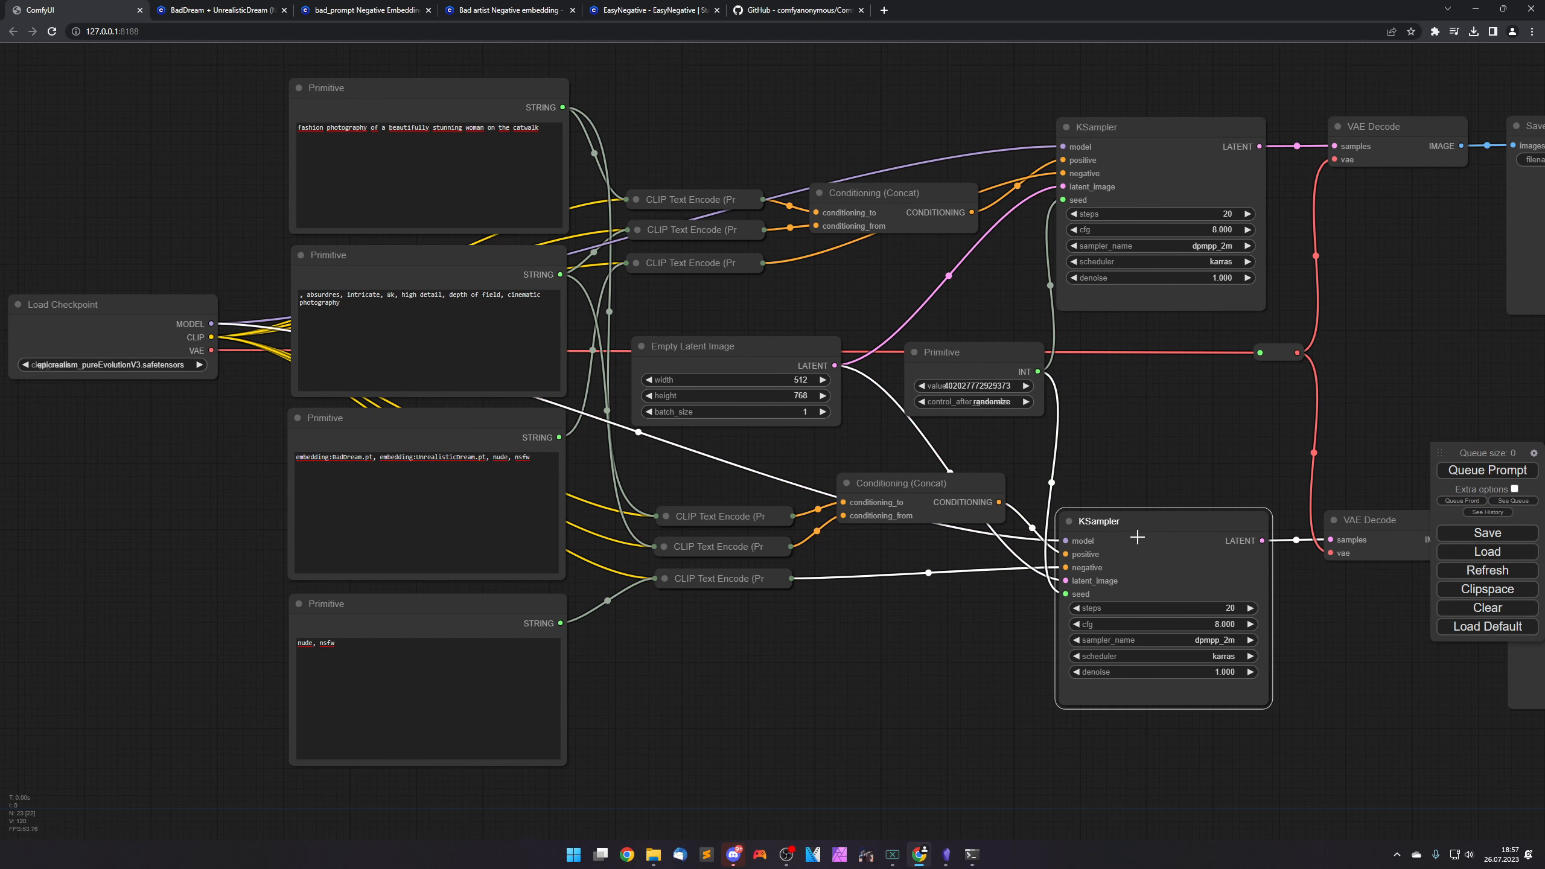
click(435, 608)
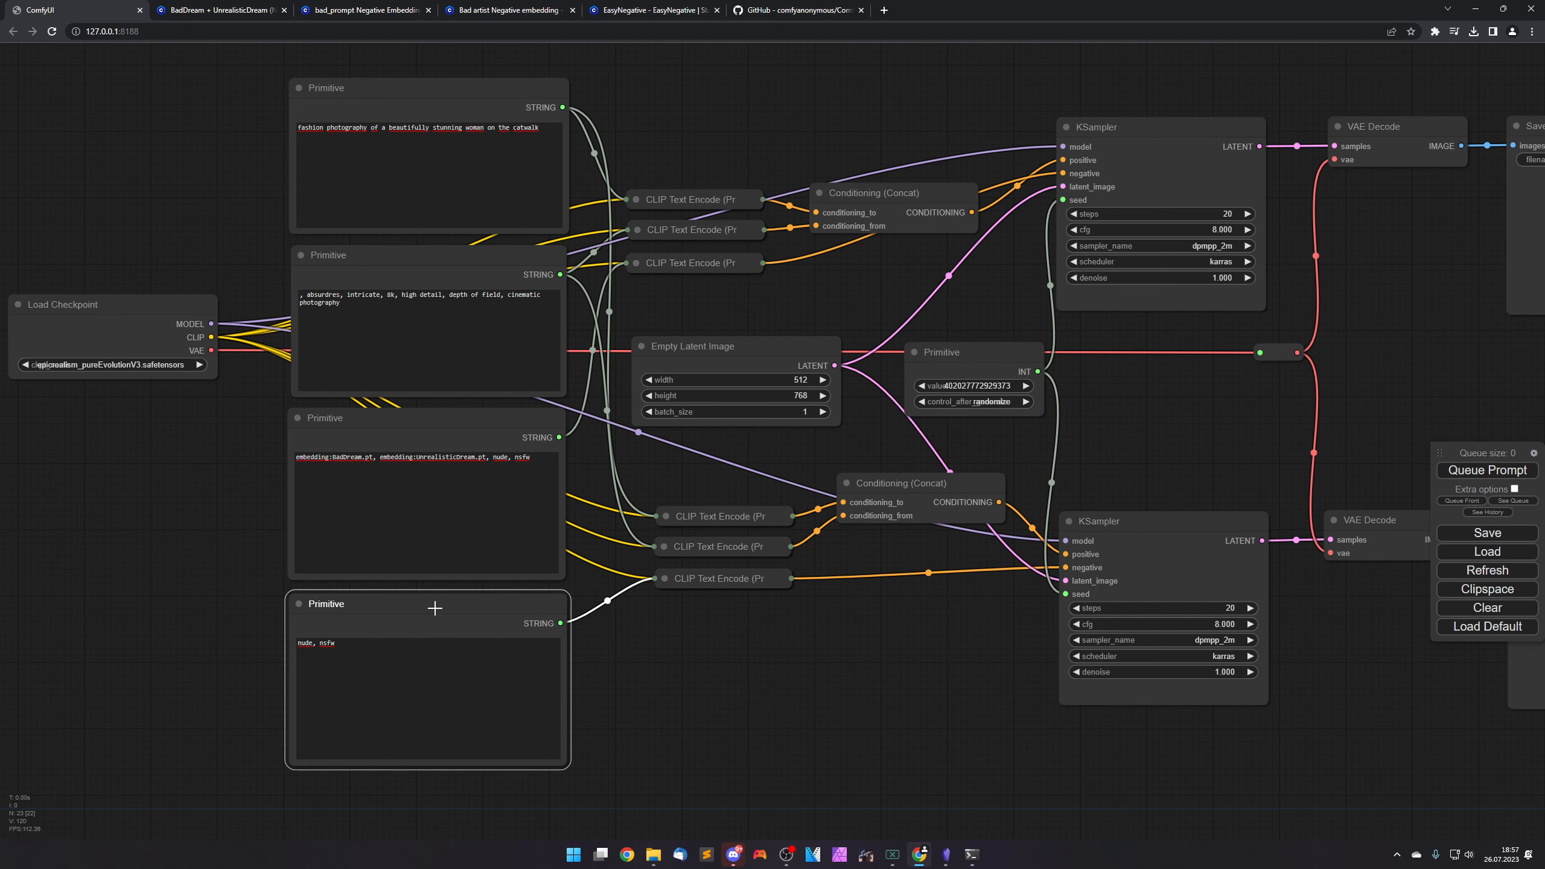
click(968, 353)
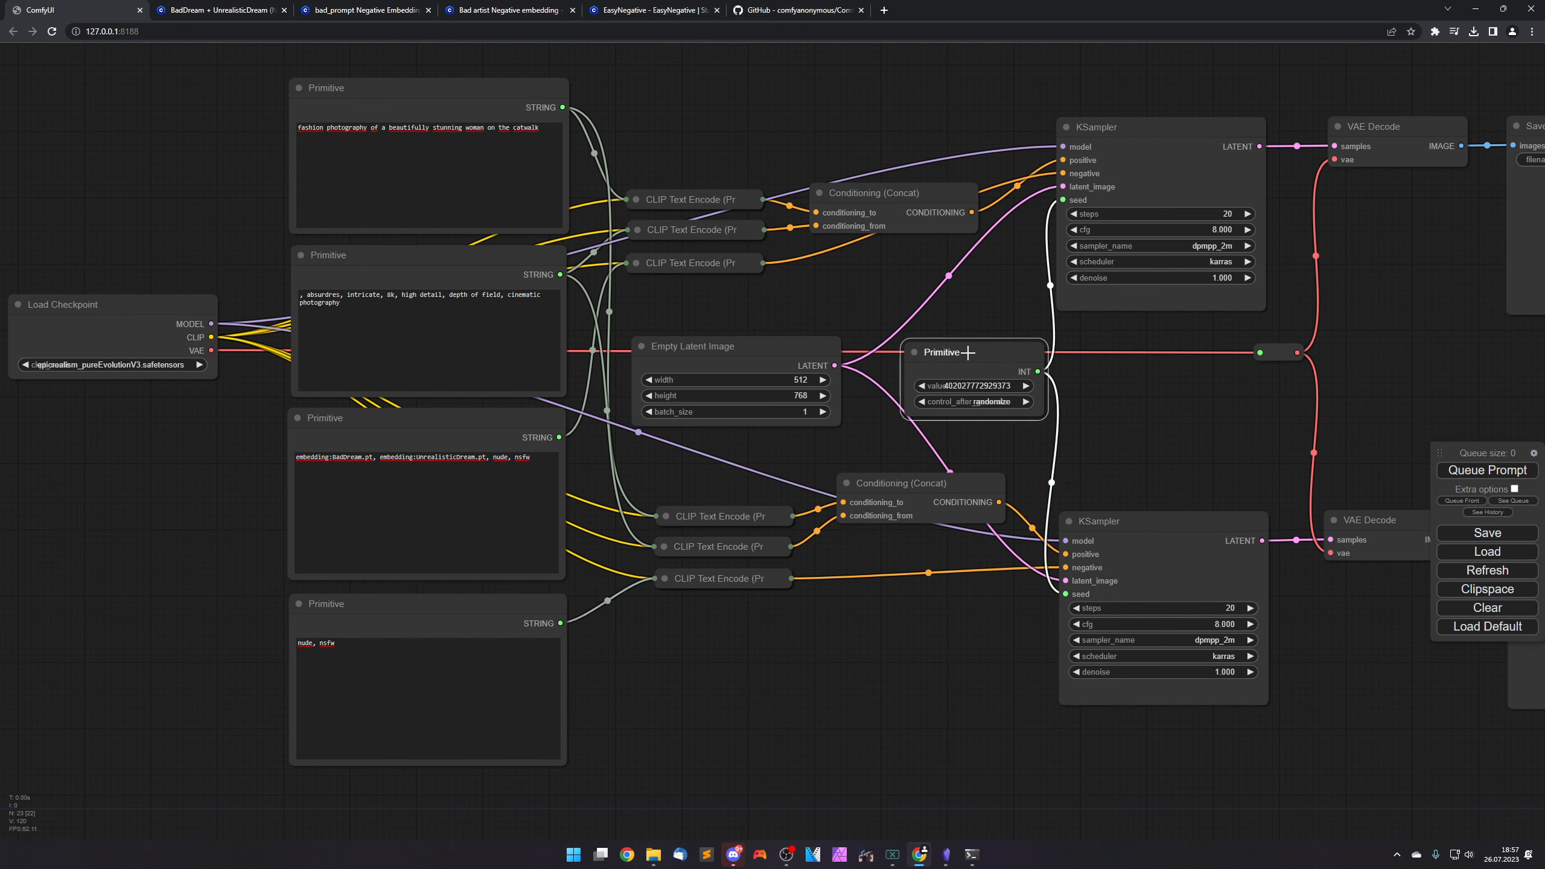
drag(968, 352, 964, 354)
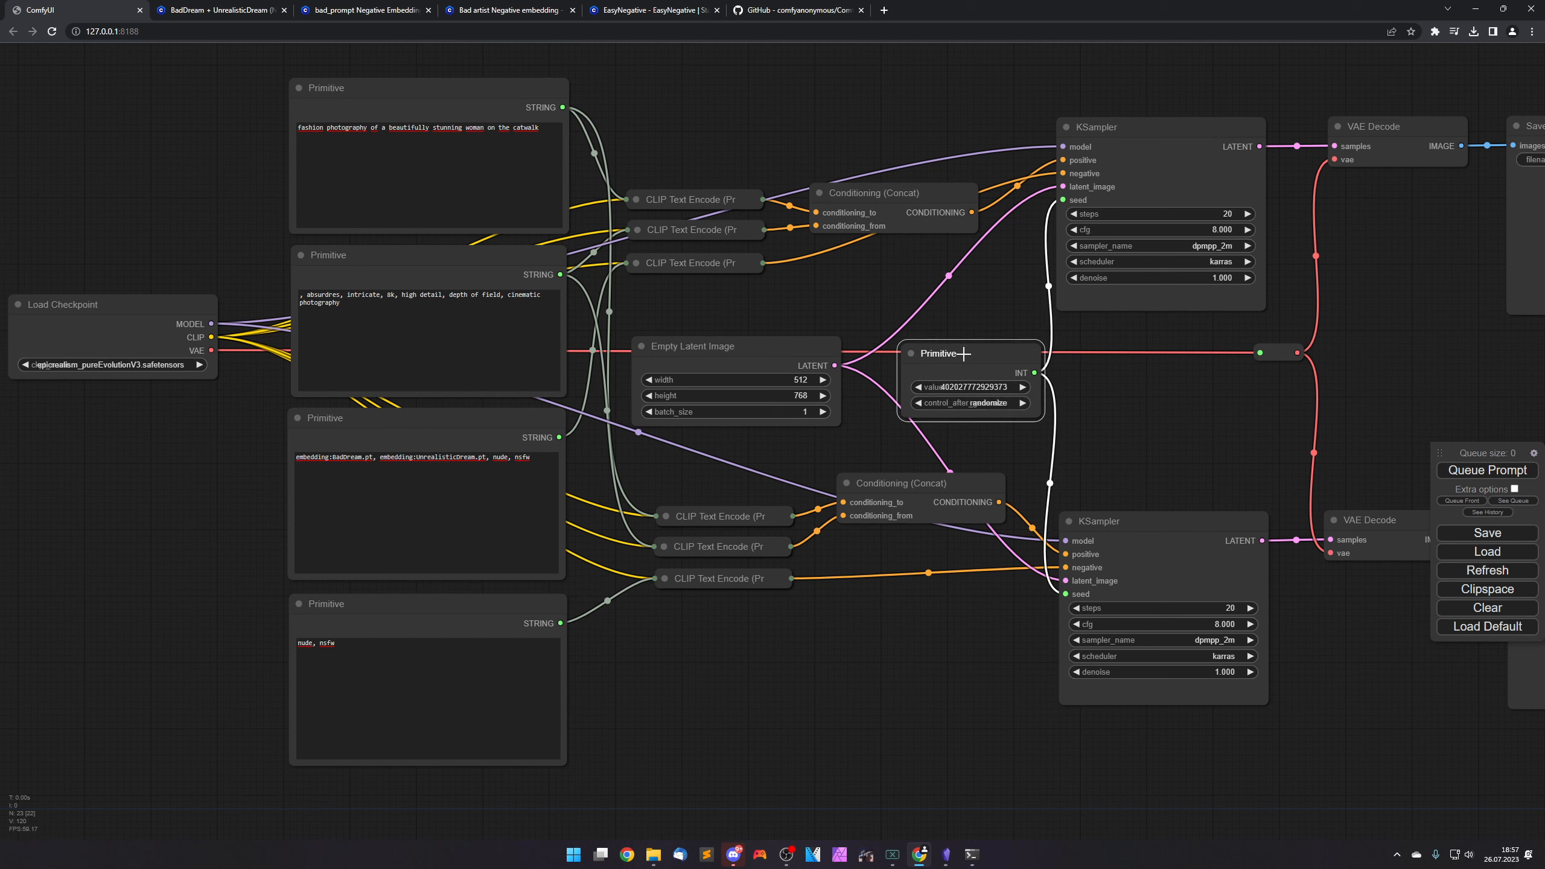
click(760, 346)
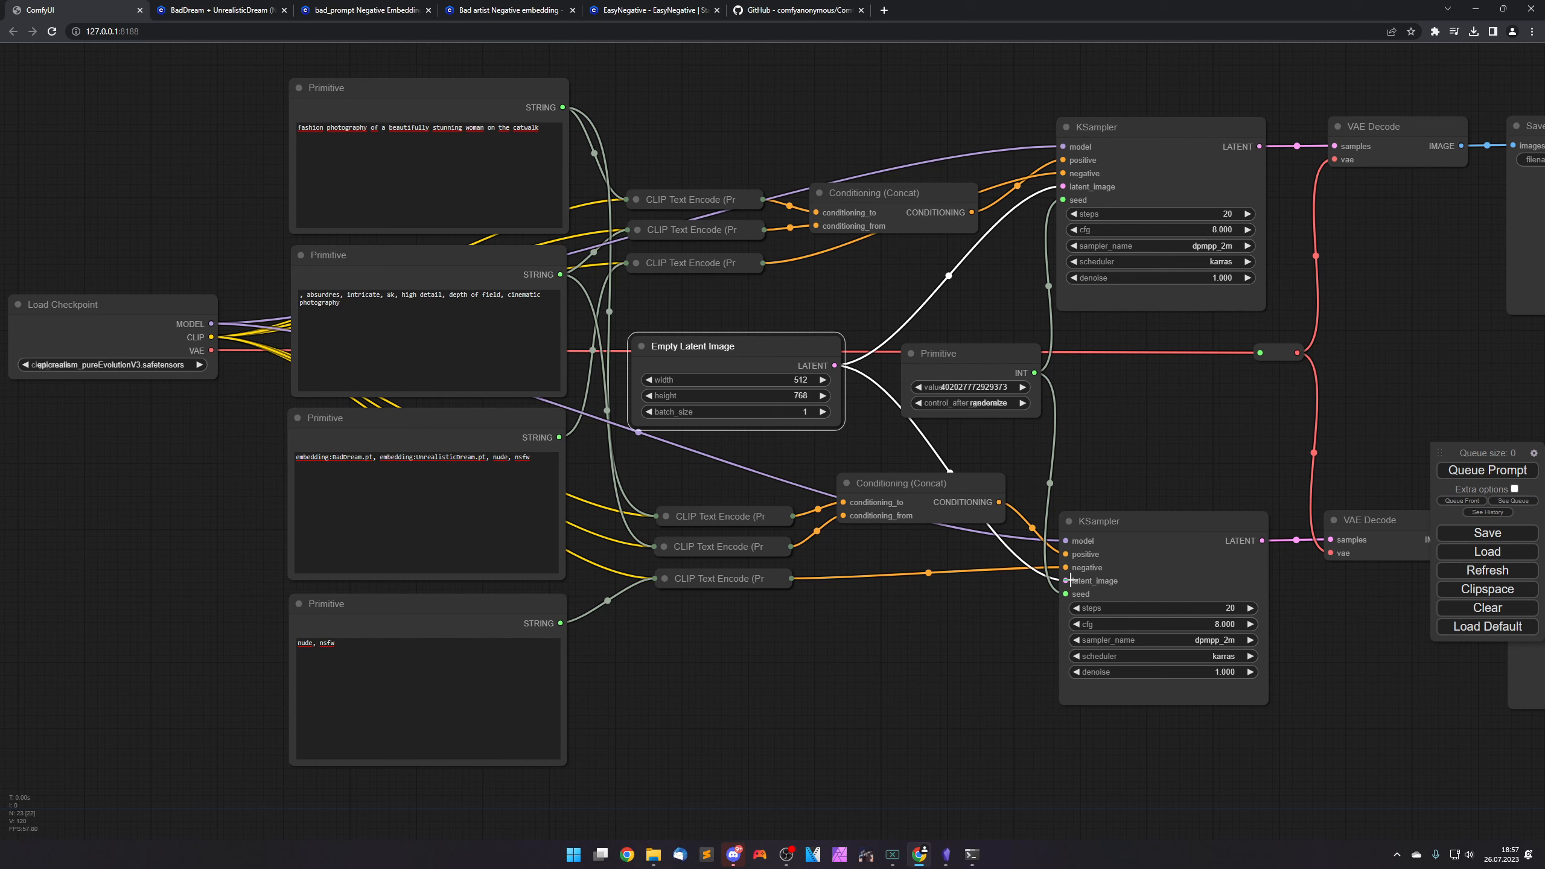
drag(1259, 146, 1162, 432)
click(1108, 437)
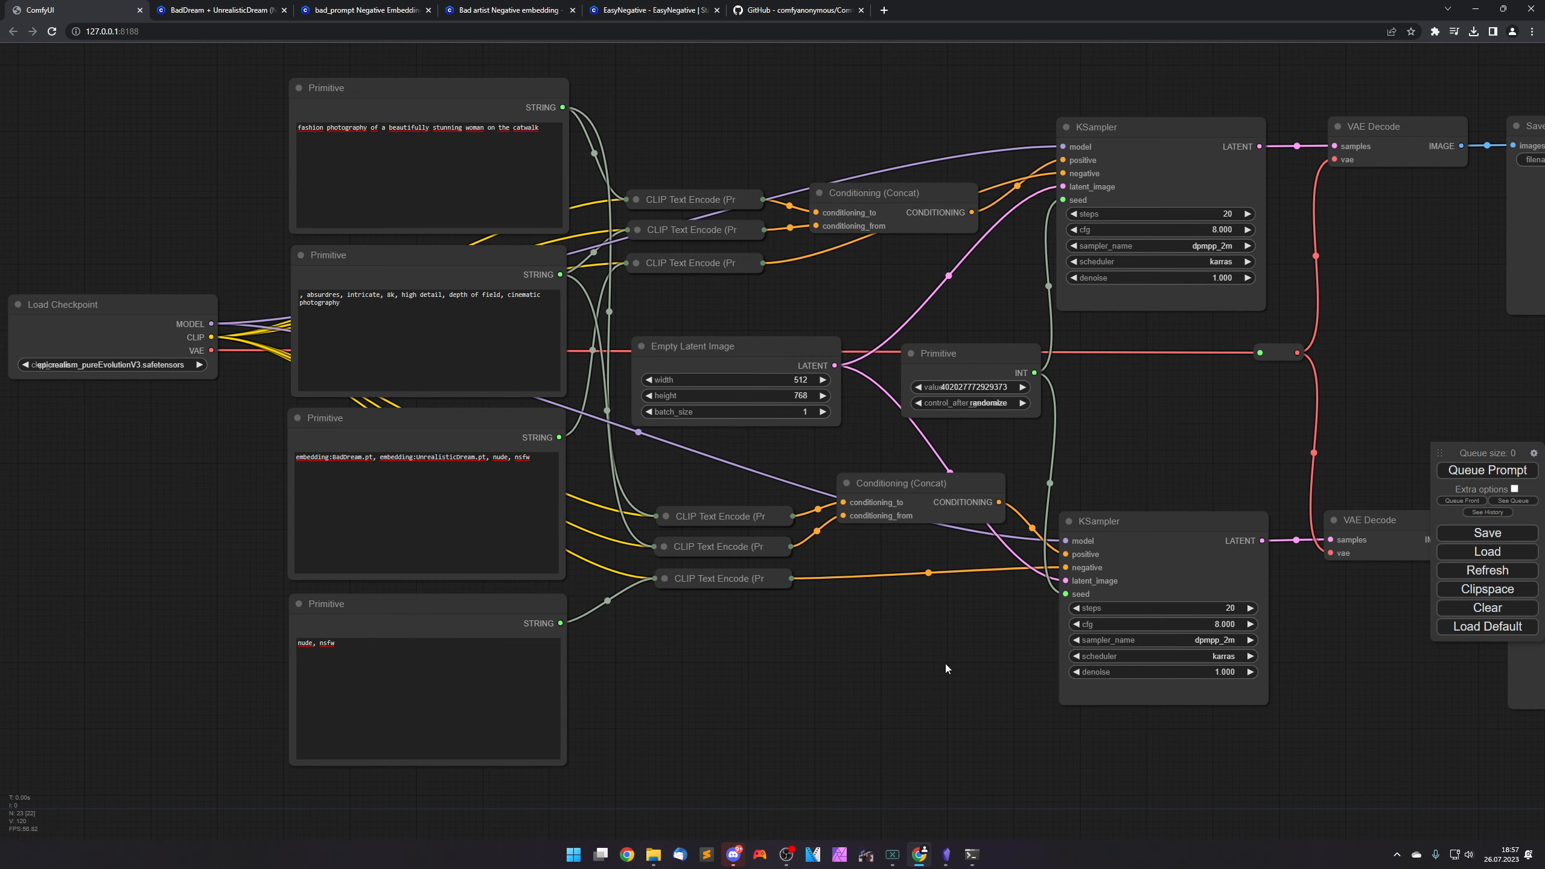
Examine the shared positive prompts and follow both sampling branches through to their Save Image nodes.
drag(946, 664, 1248, 689)
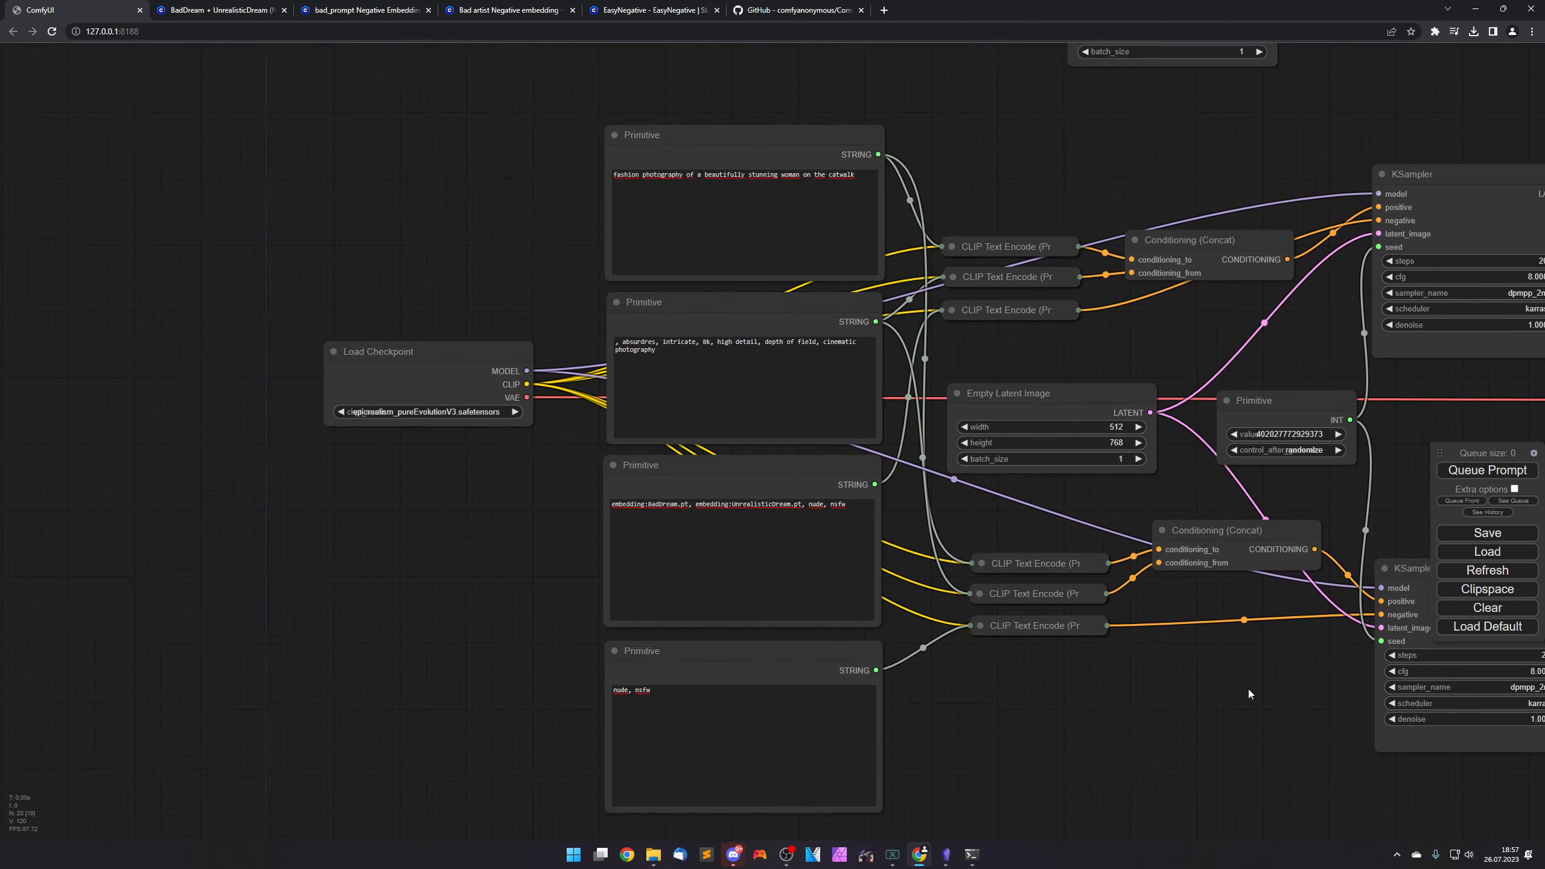
scroll(959, 374, up, 8)
scroll(952, 332, up, 2)
drag(955, 328, 1257, 696)
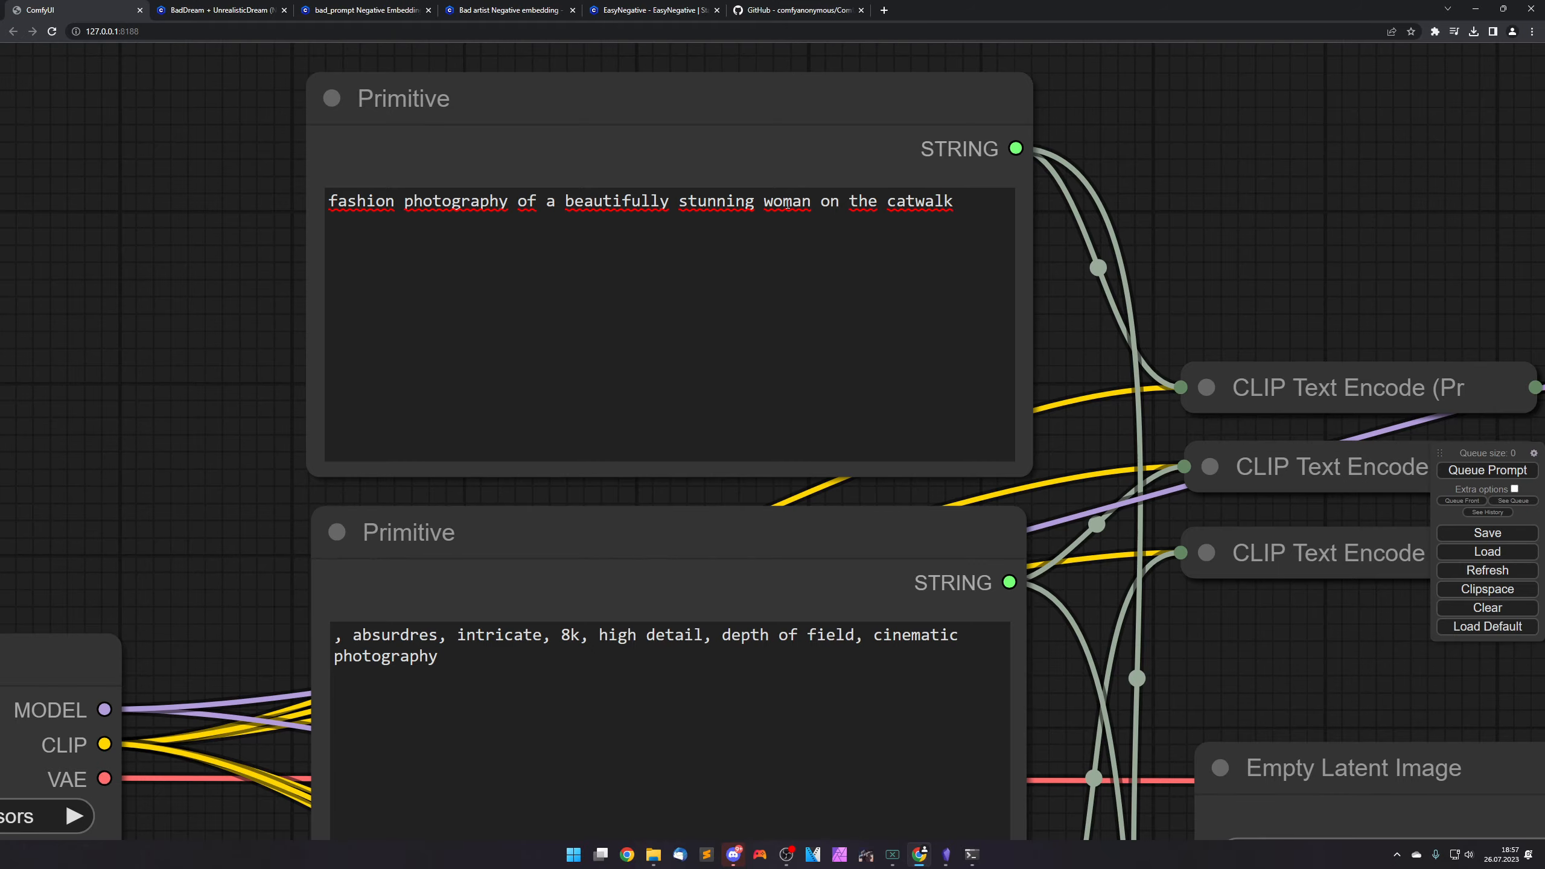
scroll(1249, 652, down, 6)
drag(1362, 660, 317, 543)
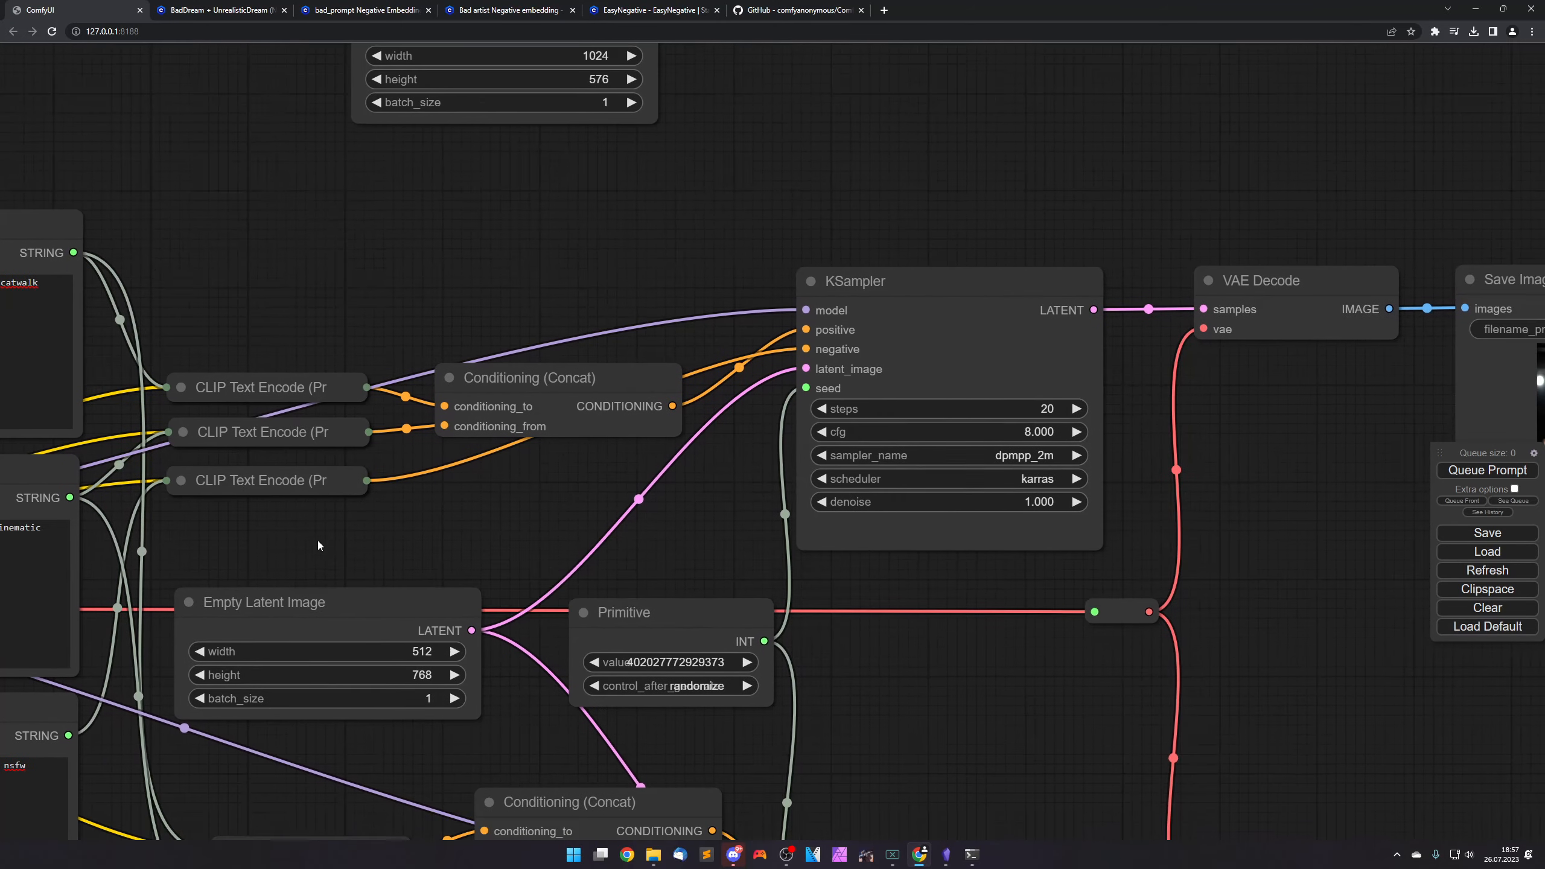
drag(1055, 690, 607, 587)
drag(1024, 571, 931, 418)
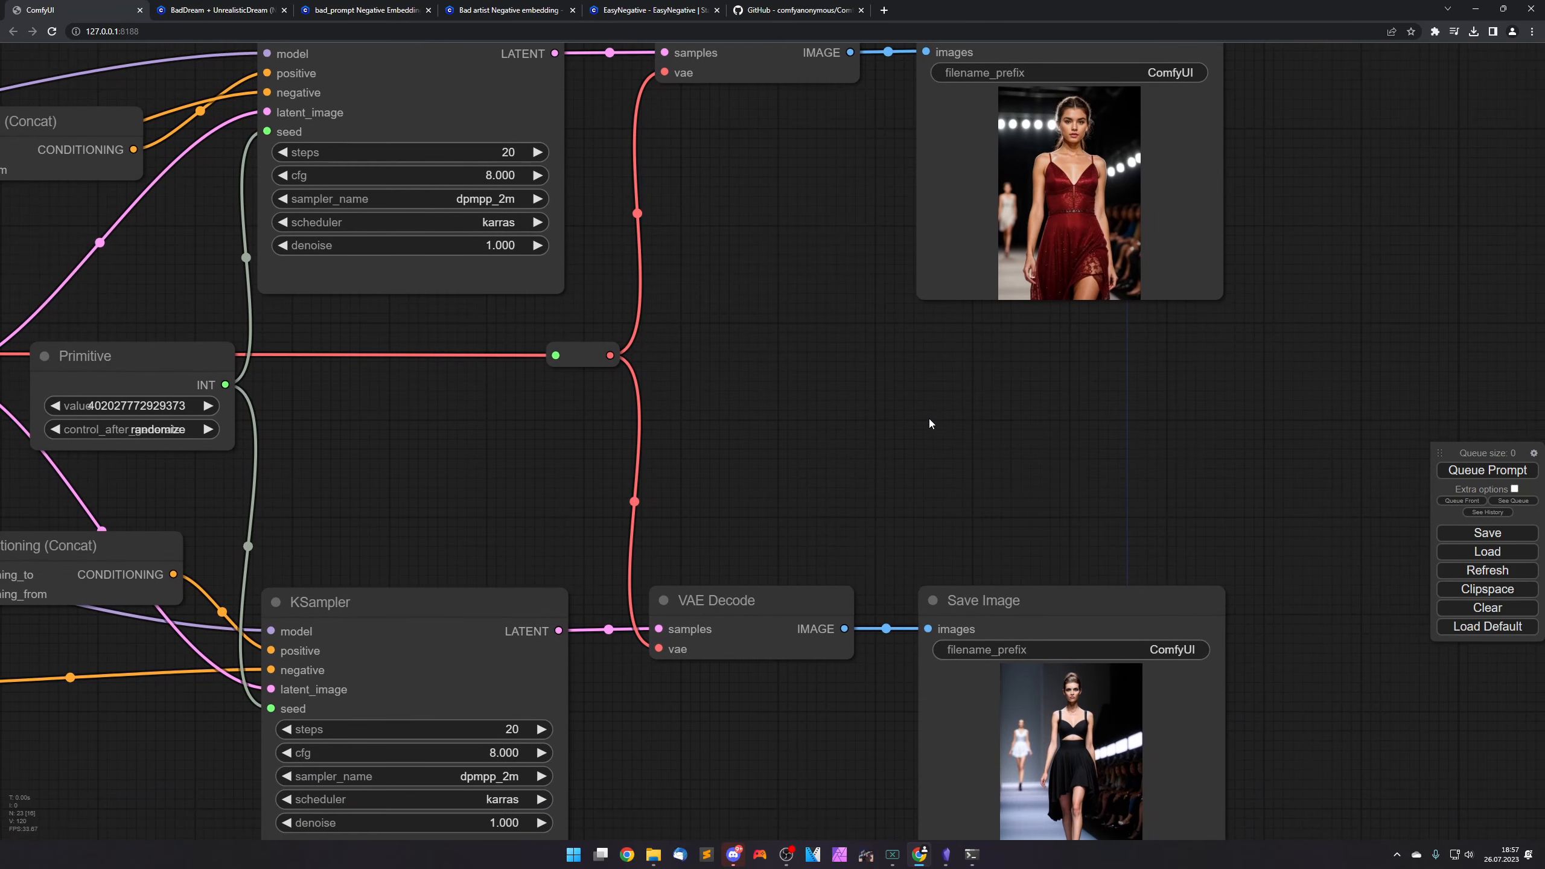
Open the upper Save Image node's picture in its own browser tab, enlarge the view, and return to the workflow.
right_click(1055, 225)
click(1074, 239)
key(ctrl+plus)
key(ctrl+plus)
key(ctrl+plus)
click(73, 9)
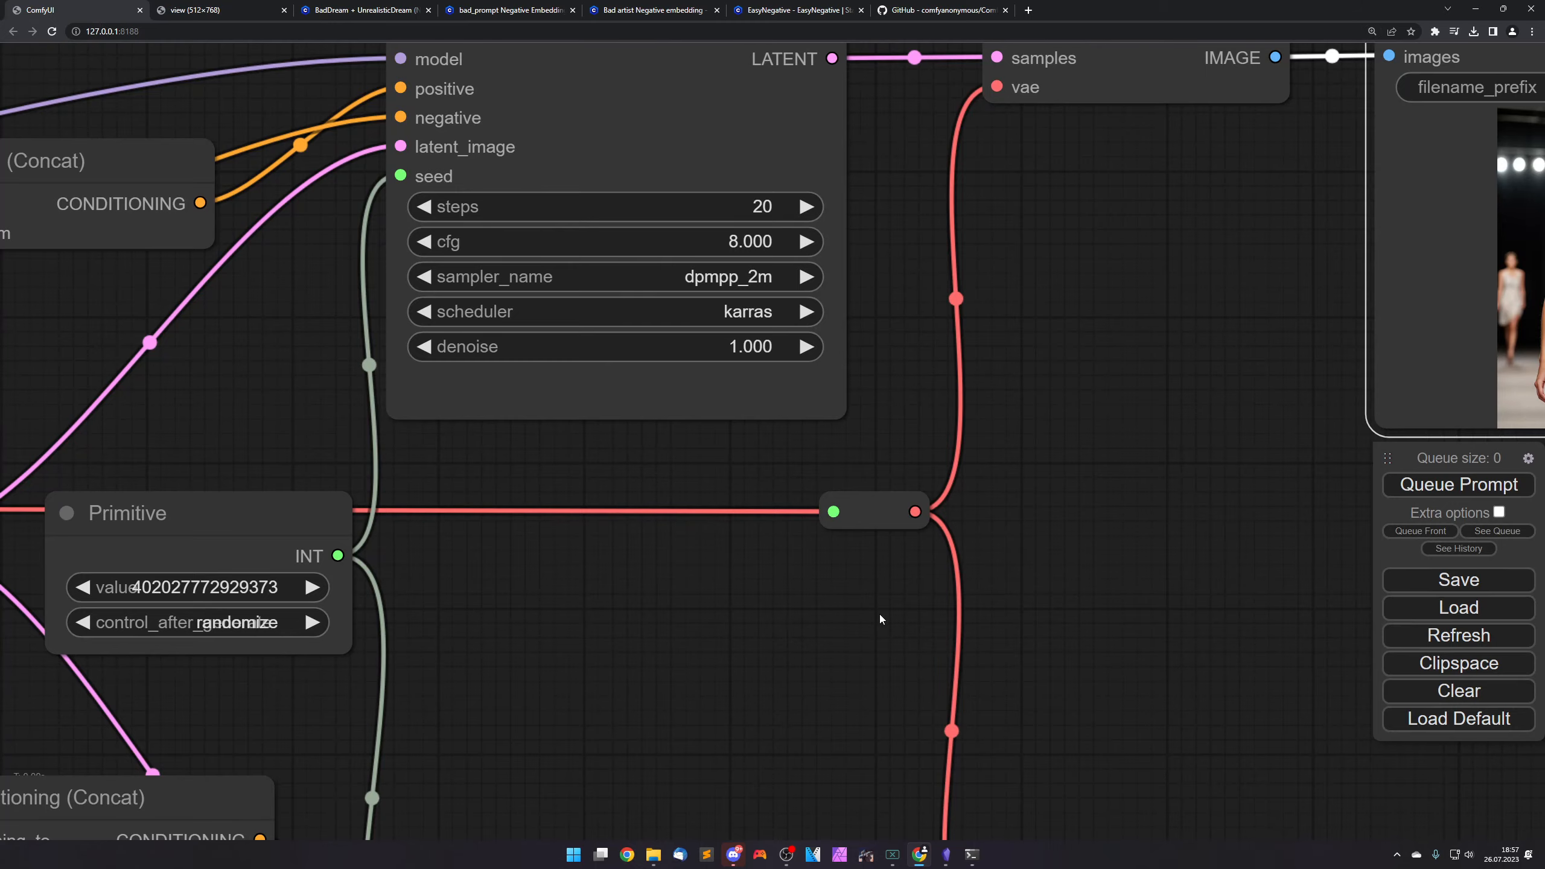
Open the lower Save Image node's picture in its own browser tab.
scroll(879, 613, down, 4)
drag(1077, 649, 579, 164)
right_click(786, 440)
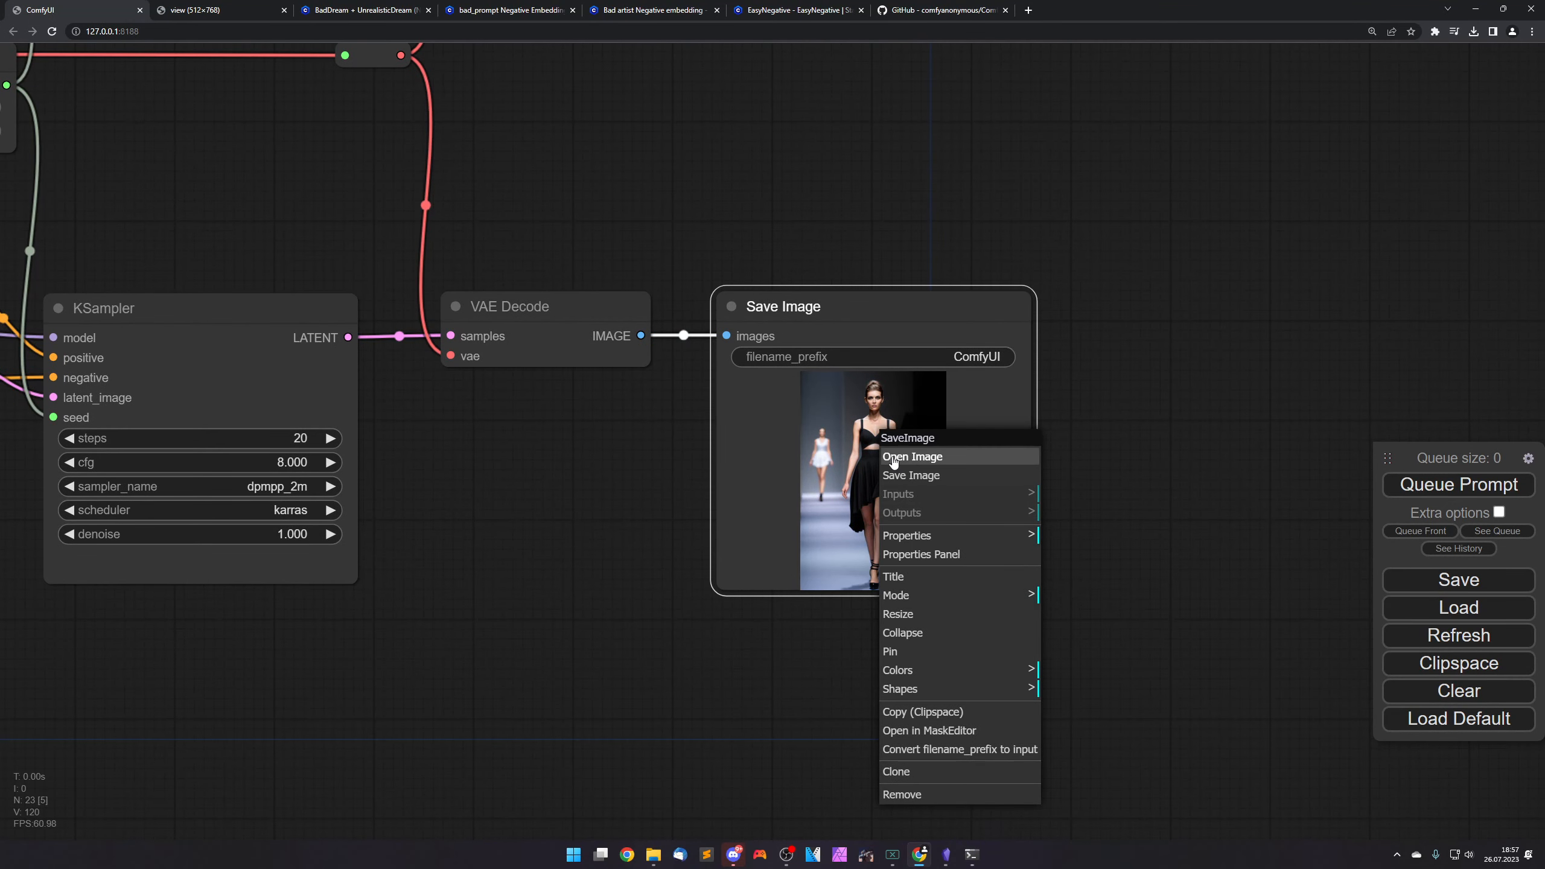
click(813, 452)
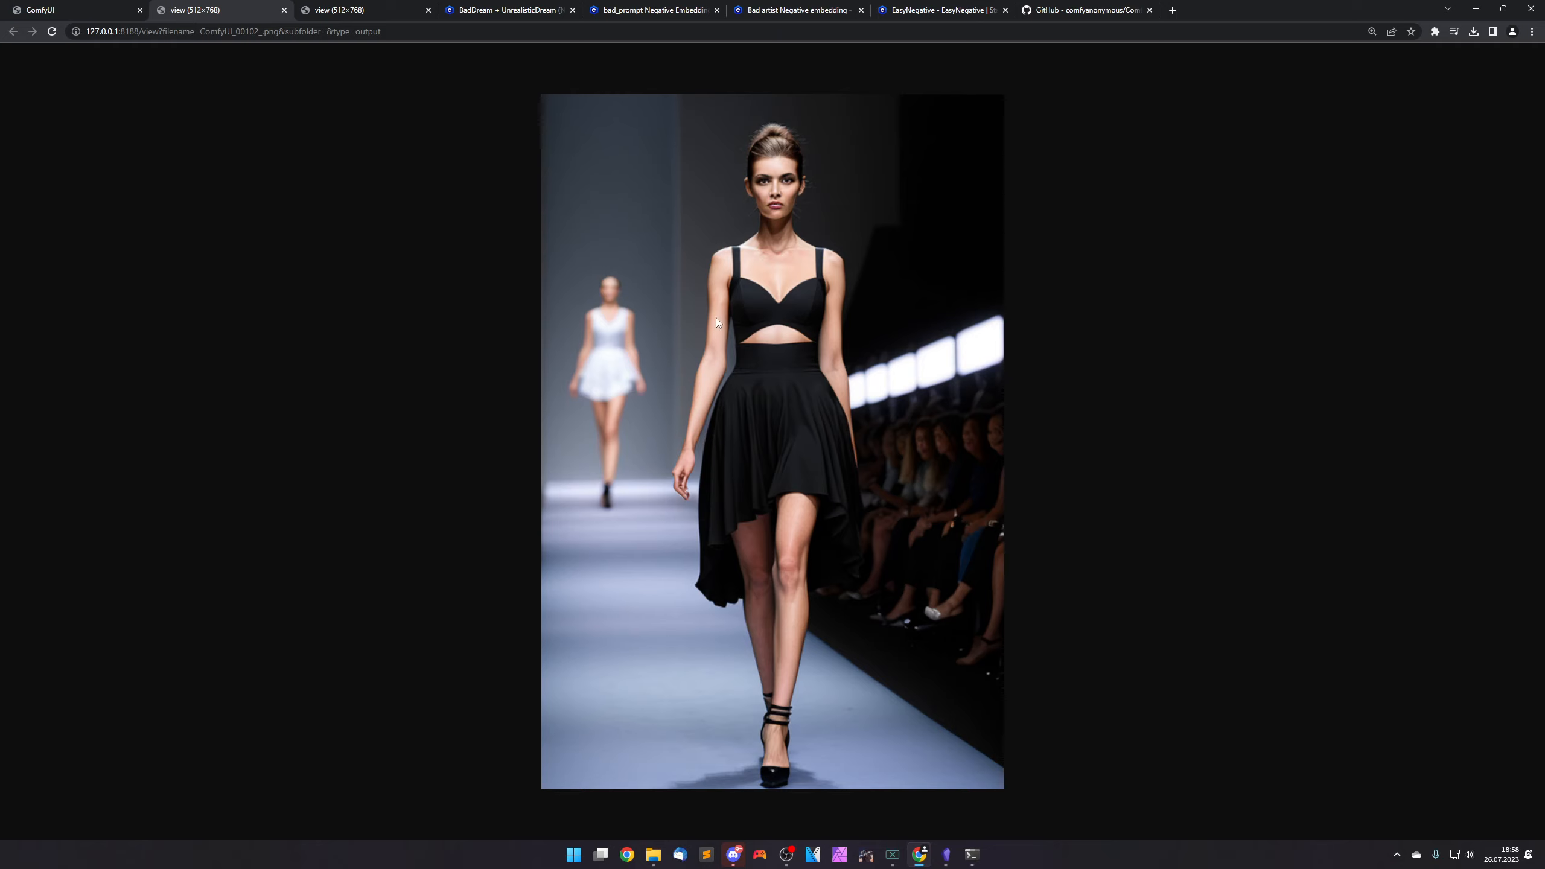
Compare the red-dress and black-dress catwalk images by alternating between their two browser tabs.
click(355, 6)
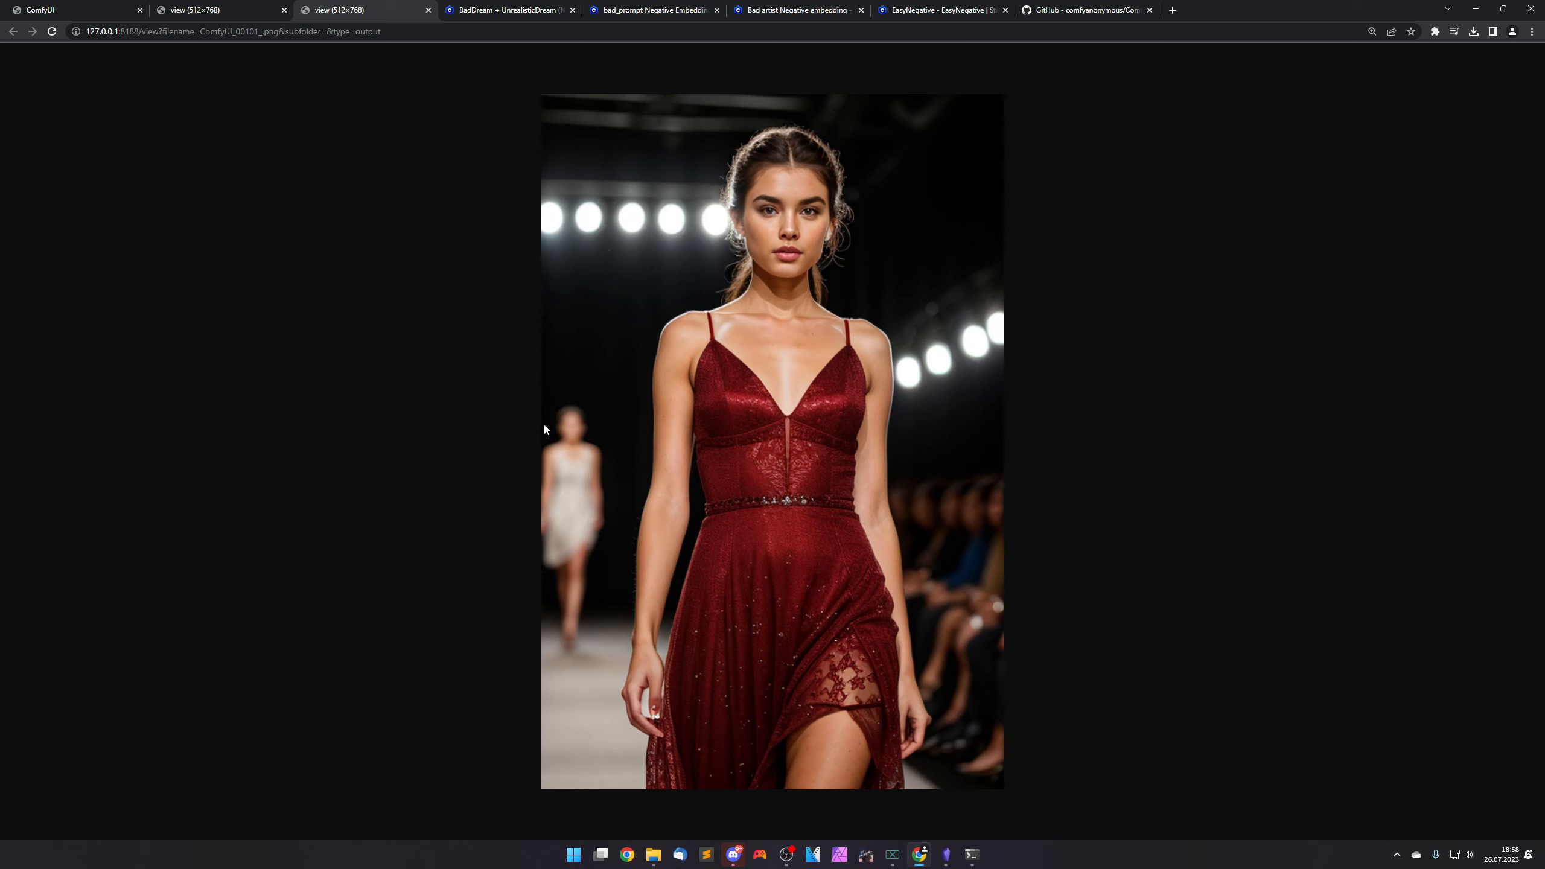
click(231, 6)
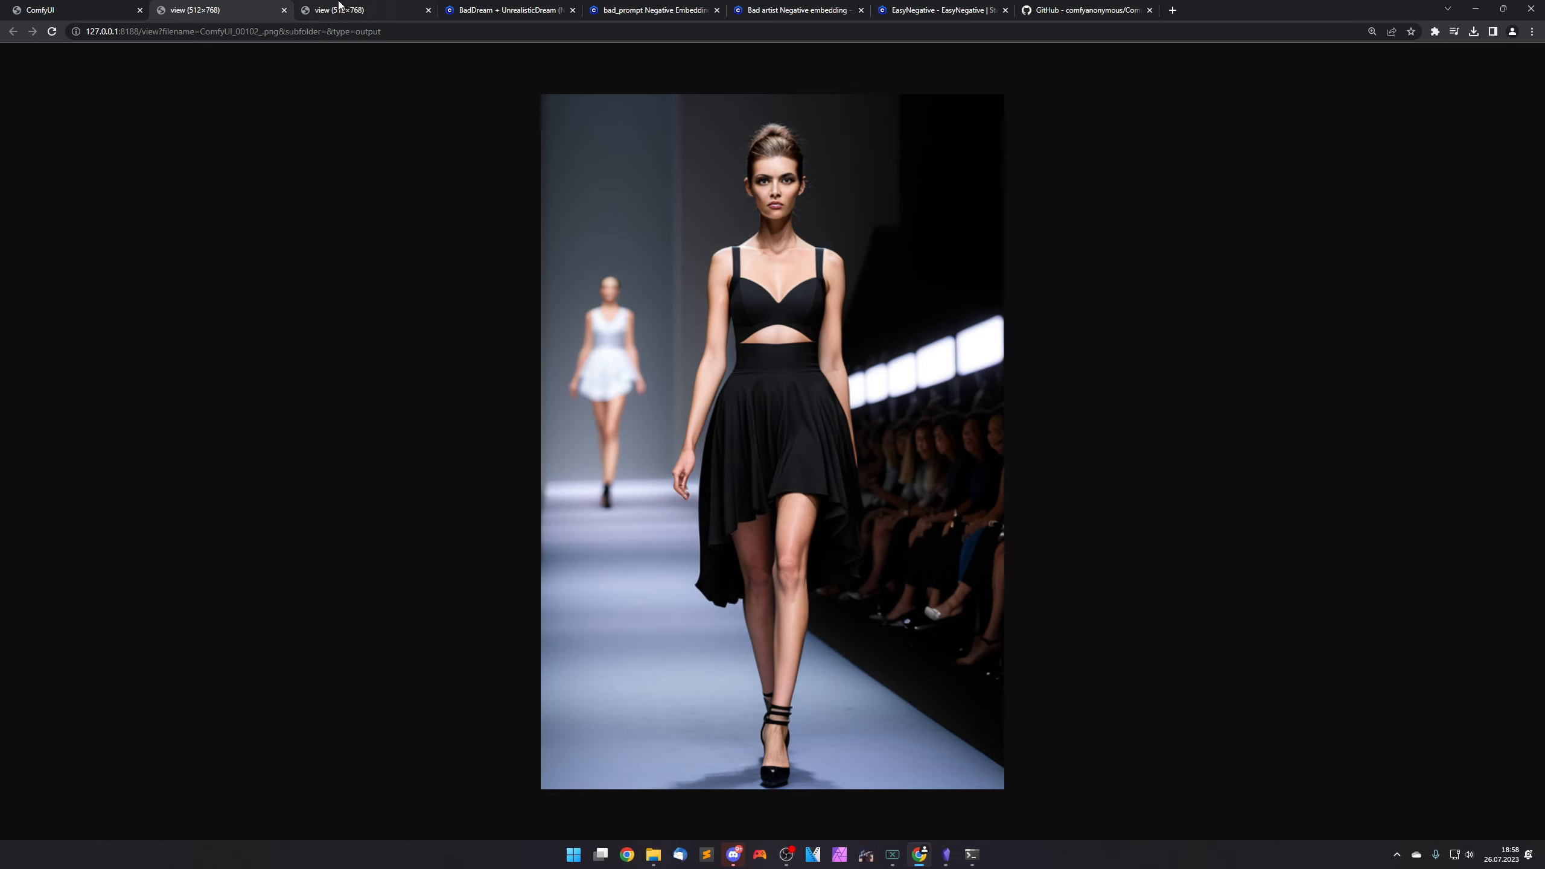
click(339, 6)
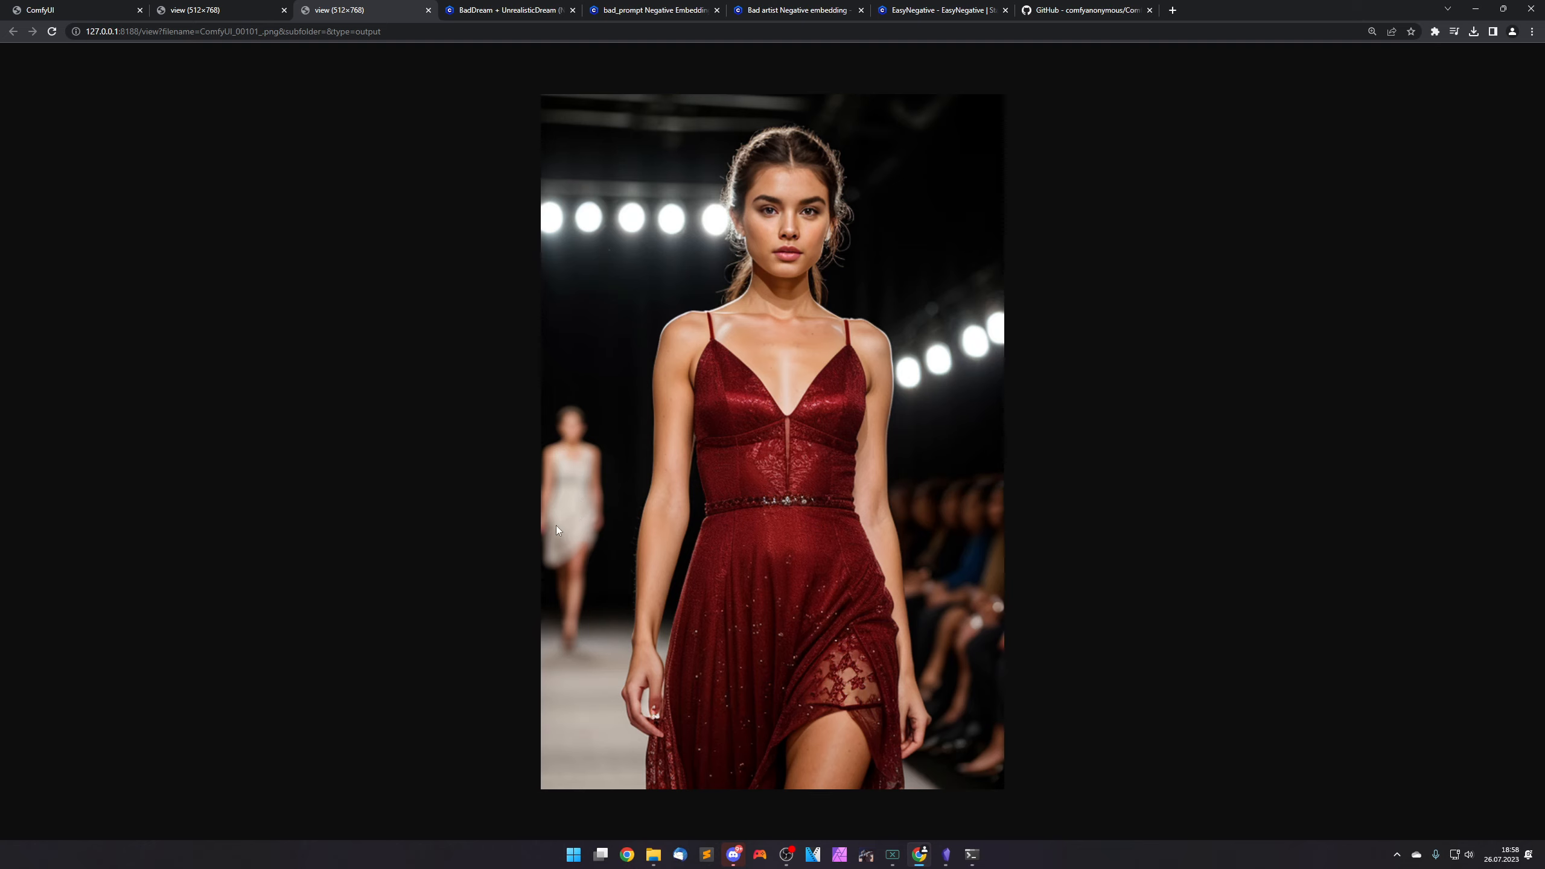
click(246, 5)
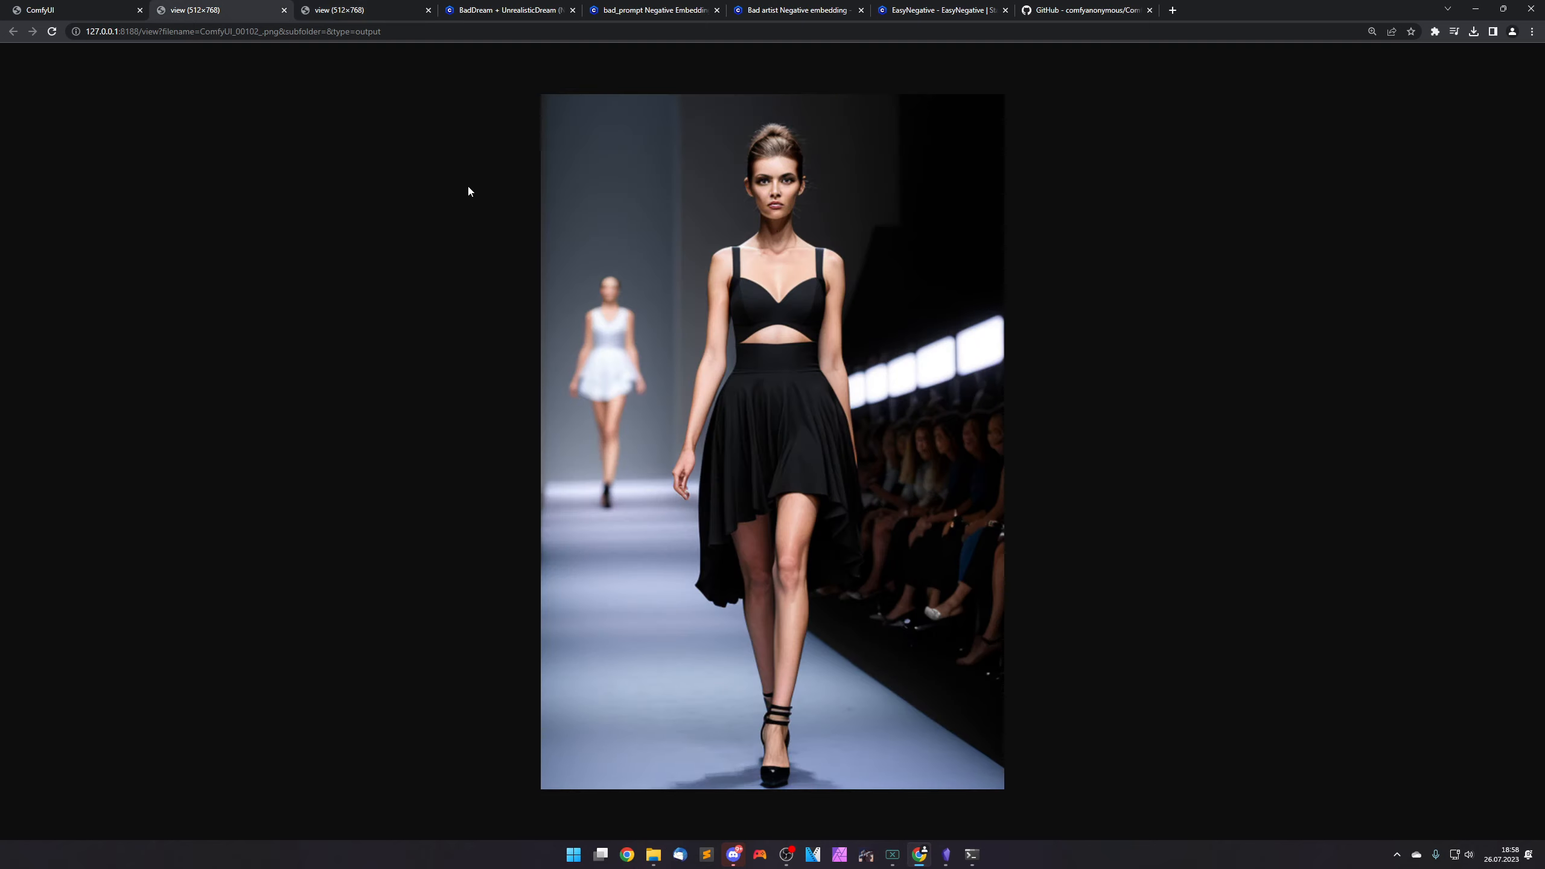
key(ctrl+Tab)
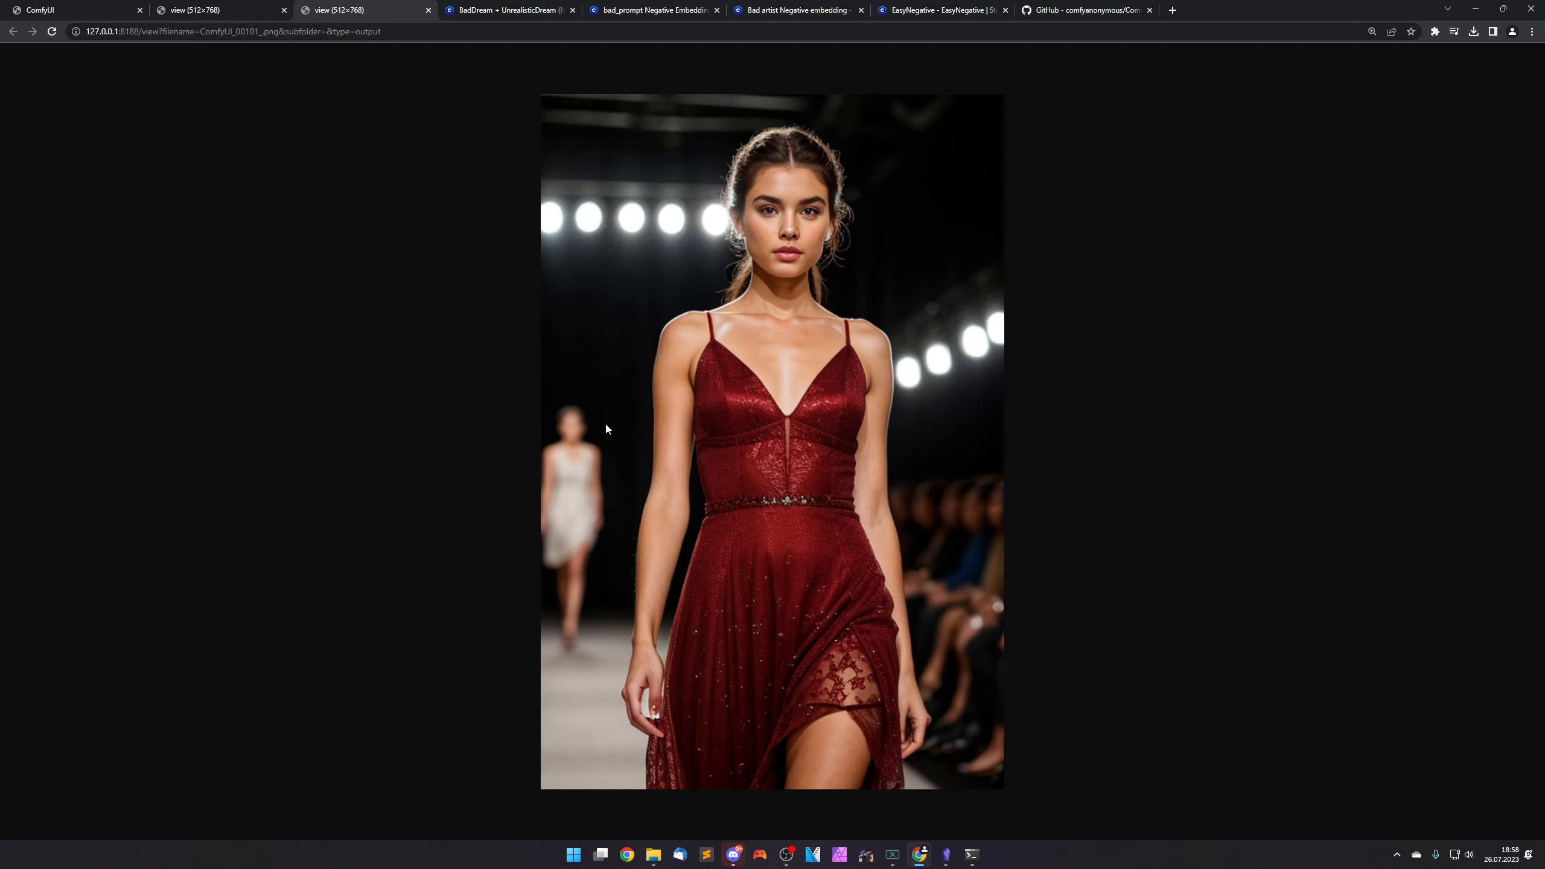
Close both image tabs and return to an overview of the whole ComfyUI workflow.
key(ctrl+w)
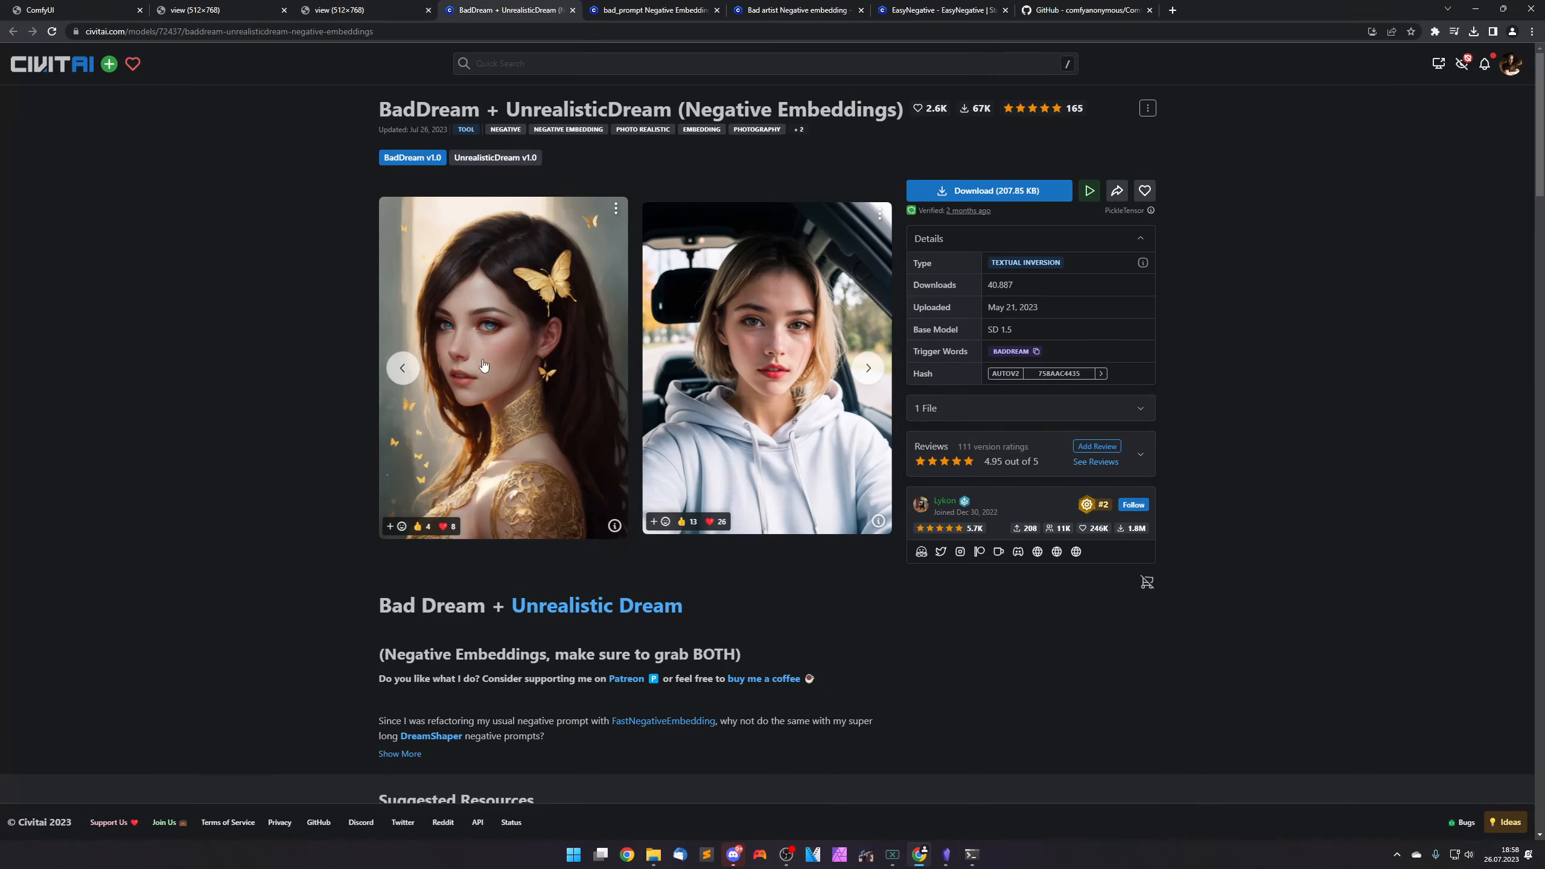
key(ctrl+shift+Tab)
key(ctrl+w)
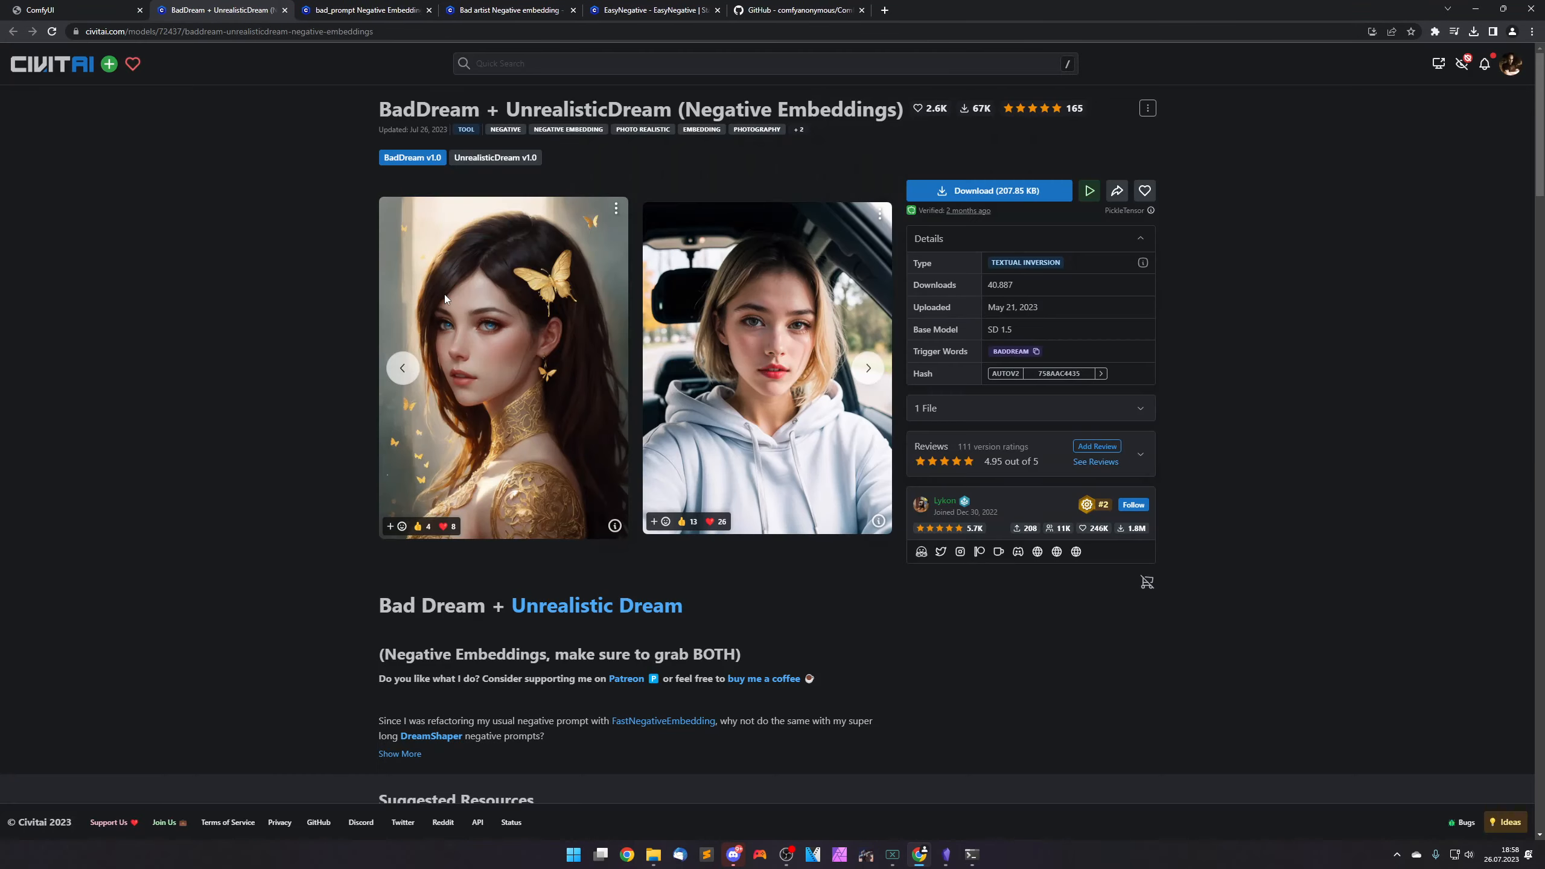
key(ctrl+shift+Tab)
scroll(566, 531, down, 6)
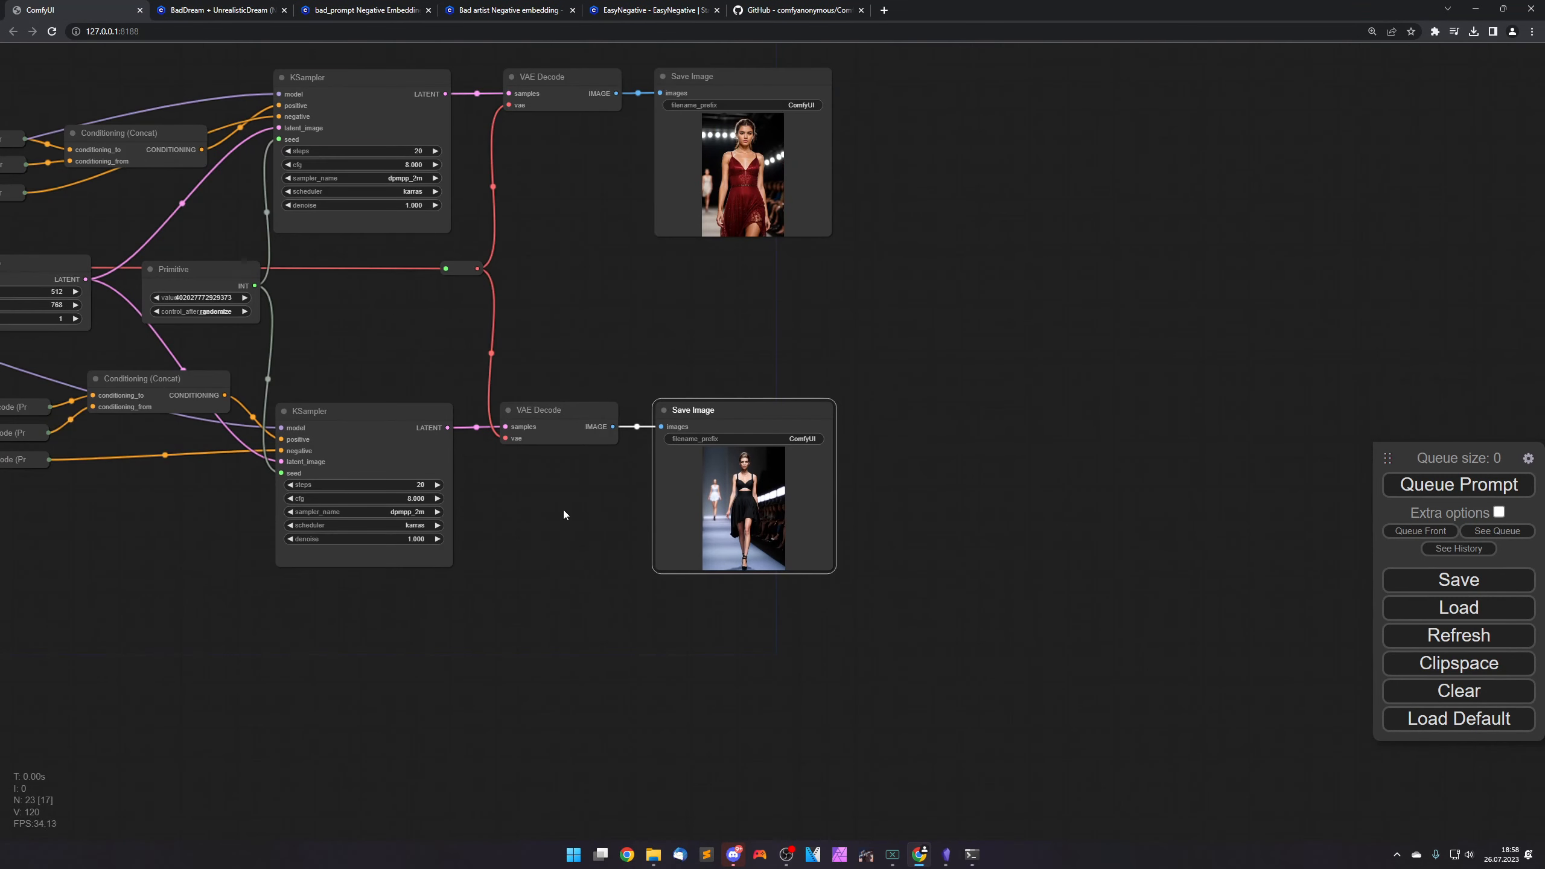
drag(562, 510, 1053, 622)
scroll(901, 648, down, 1)
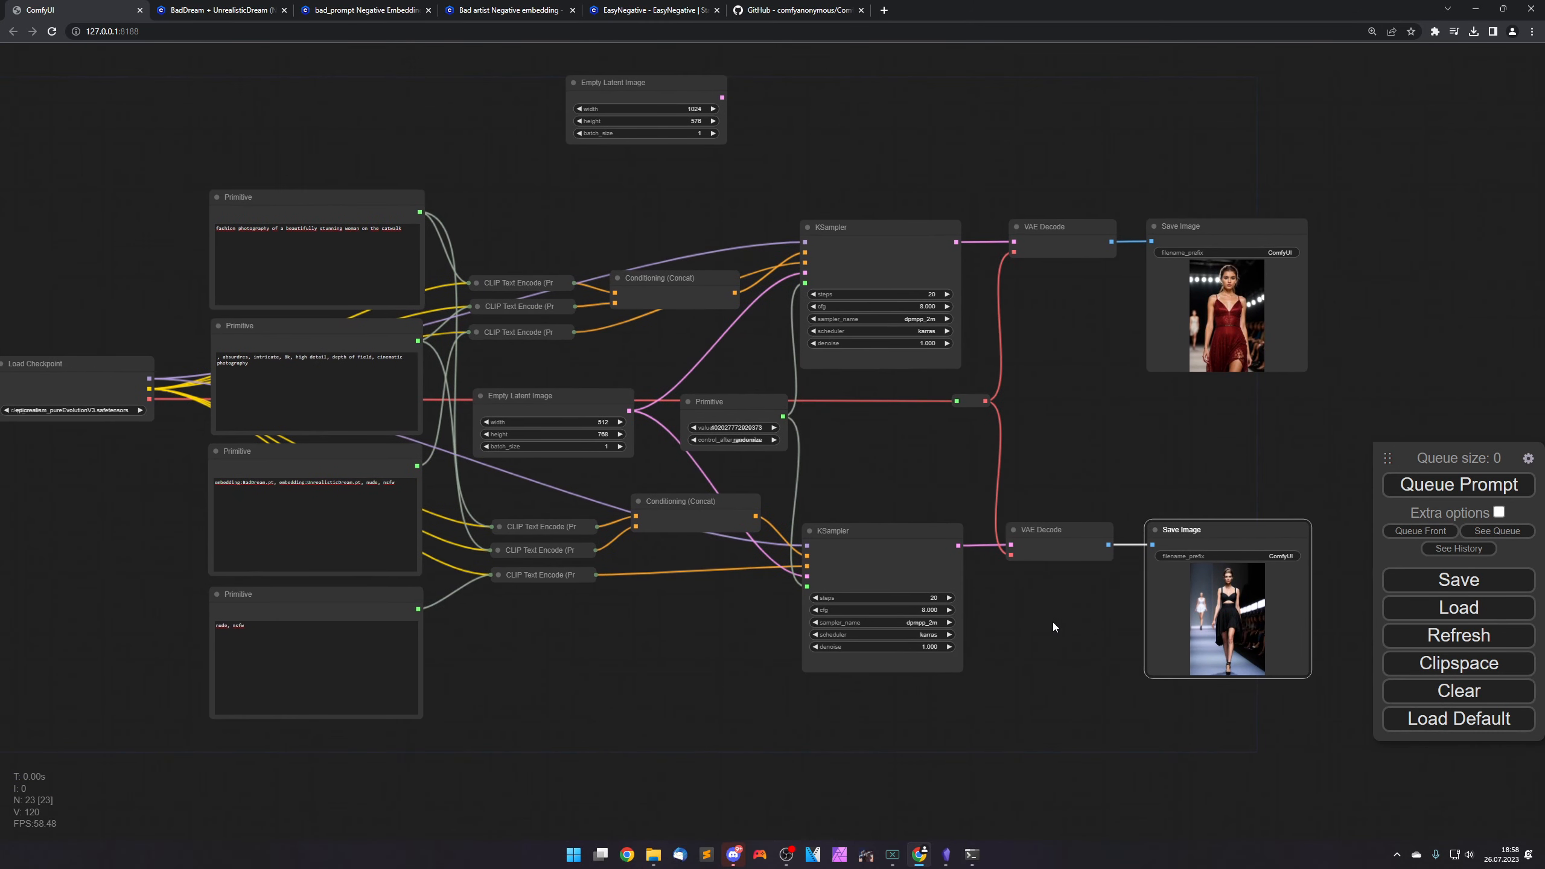
click(677, 653)
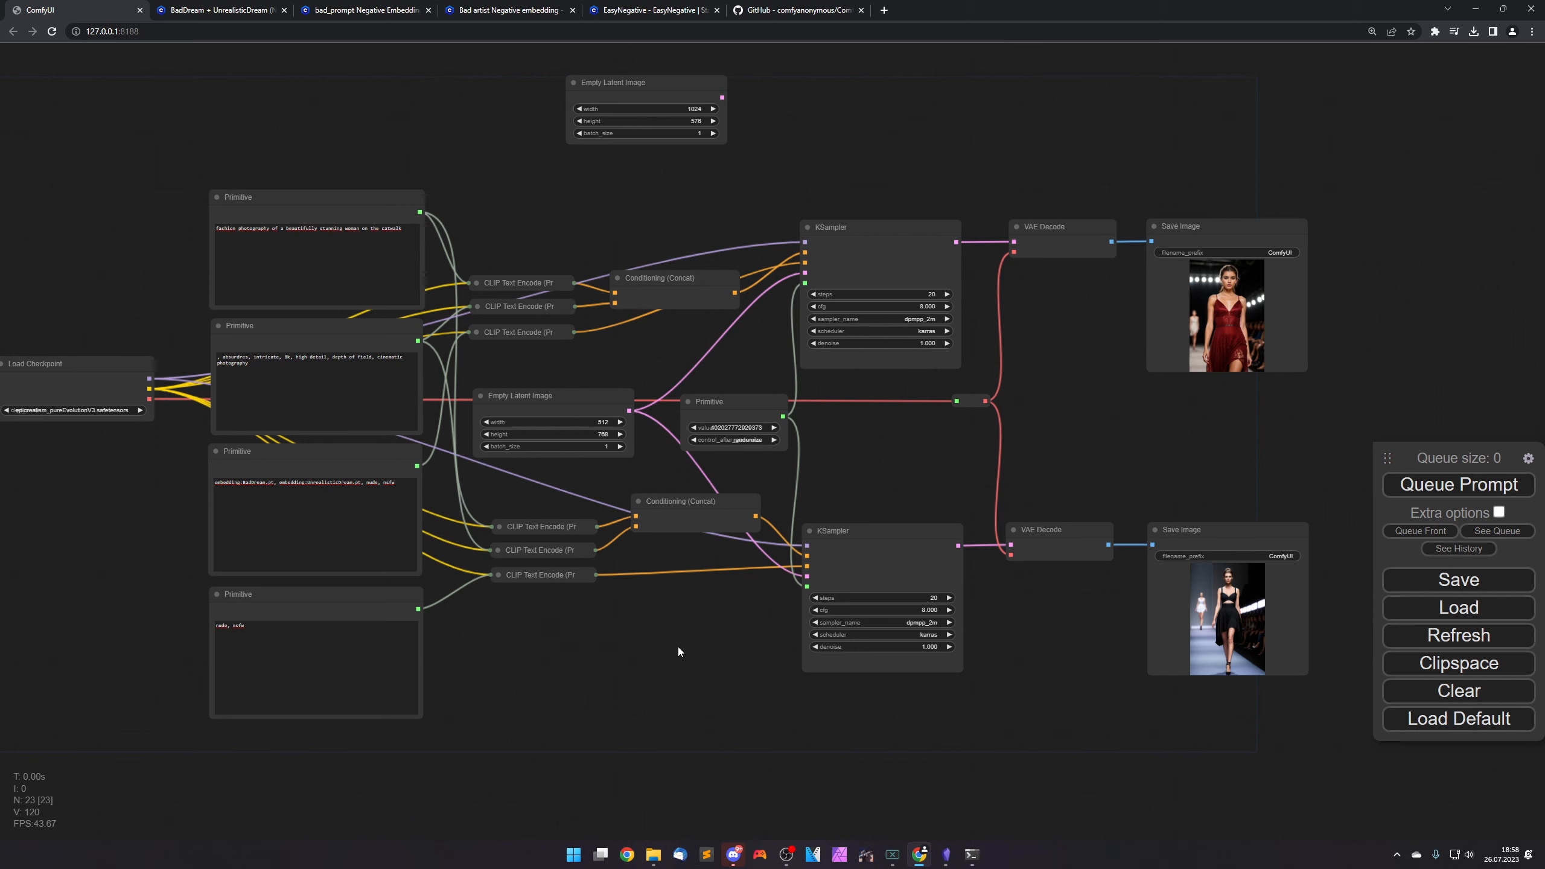
drag(676, 644, 666, 650)
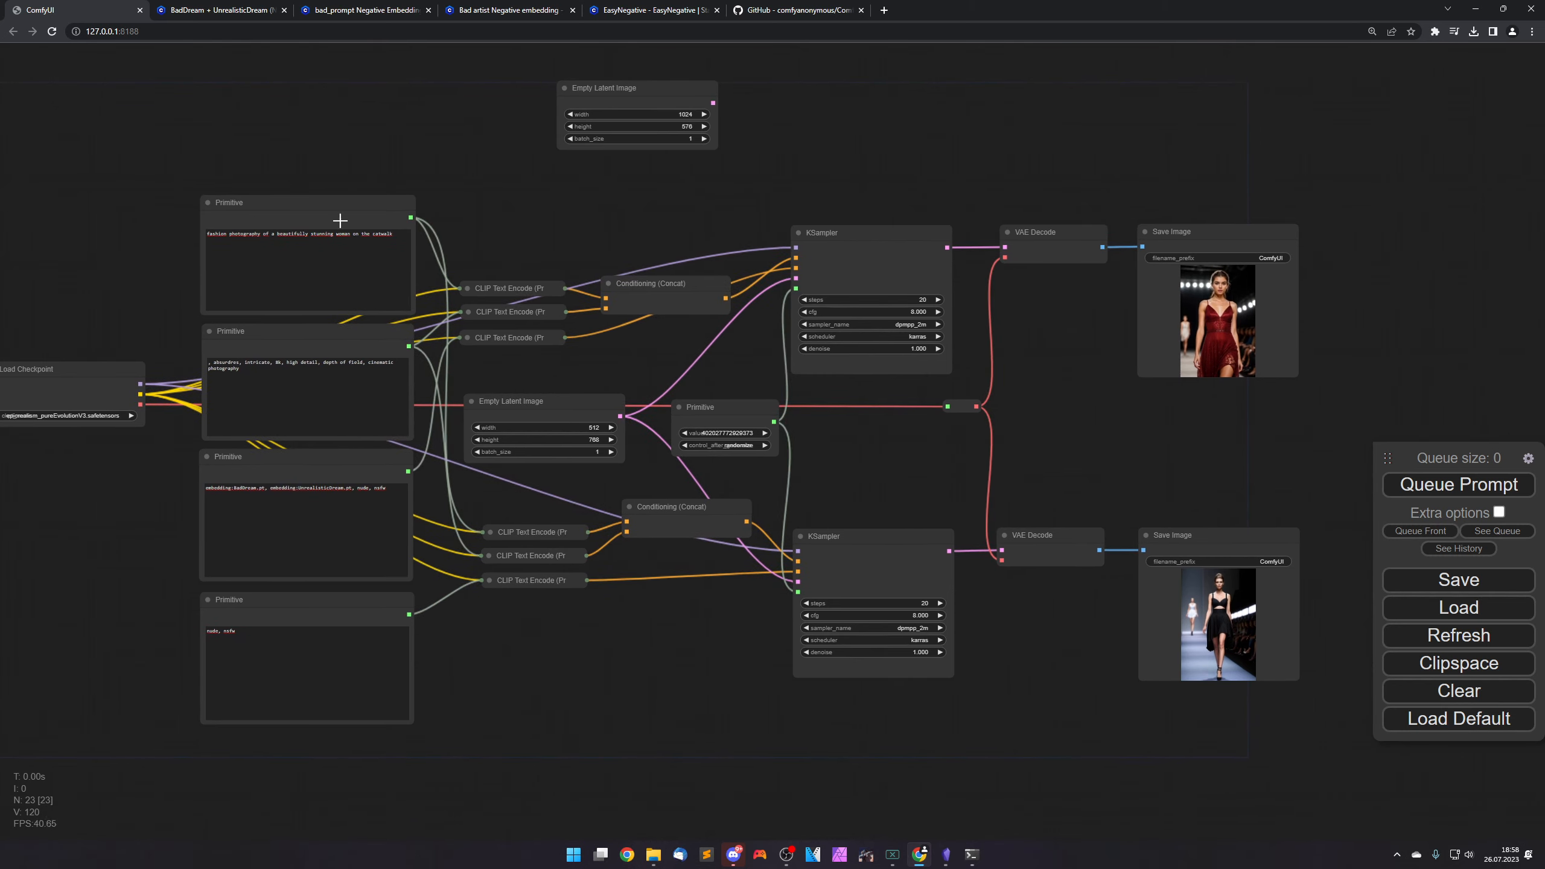
Review the BadDream + UnrealisticDream (Negative Embeddings) page on Civitai and copy the BadDream trigger word.
click(227, 11)
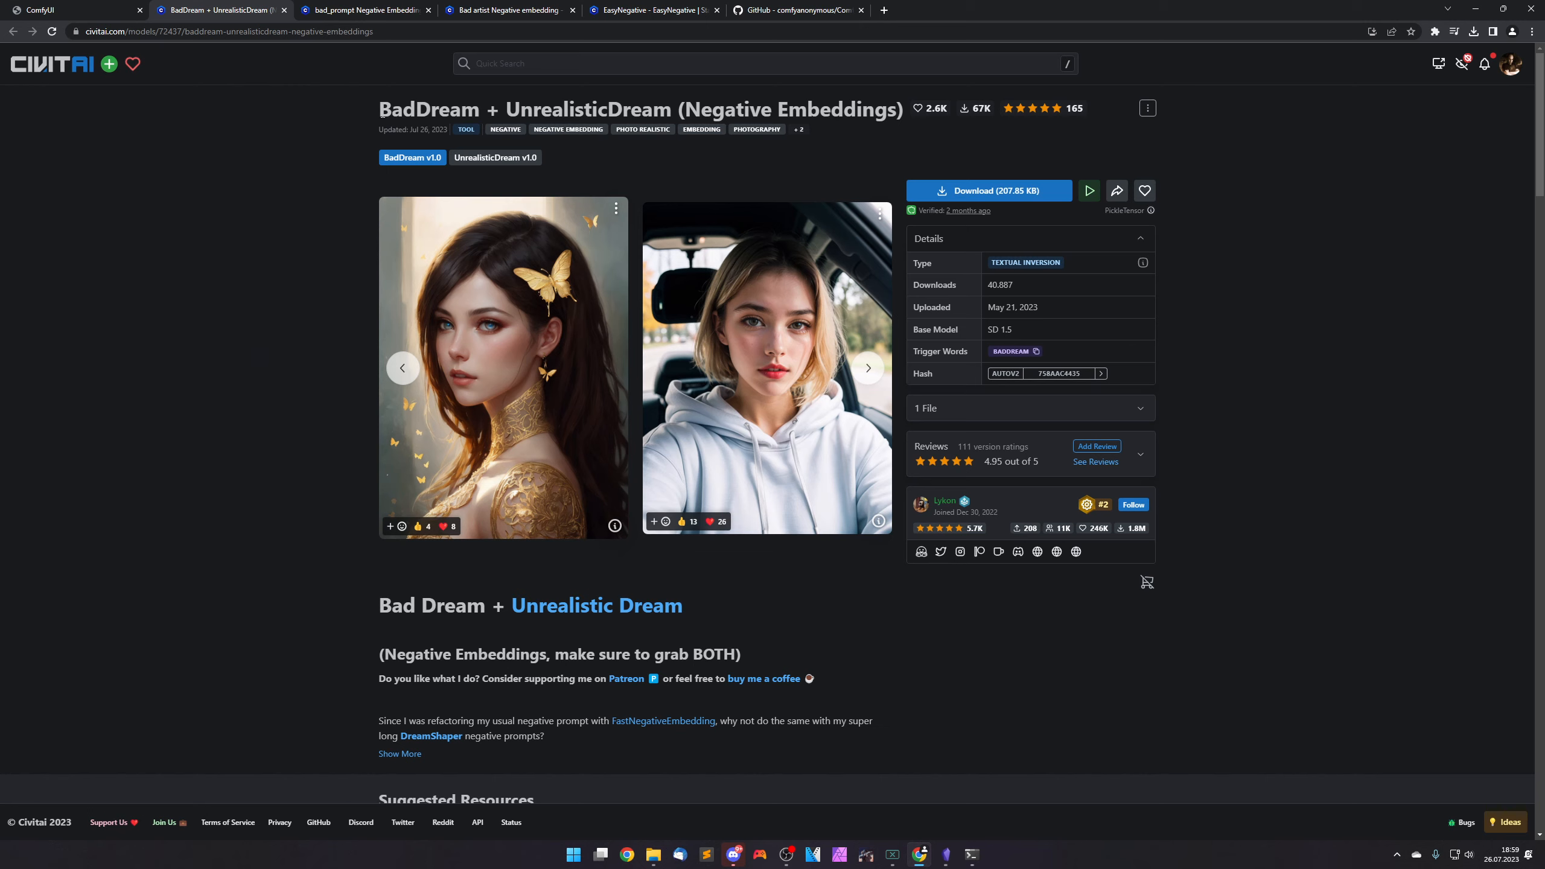
drag(390, 112, 673, 113)
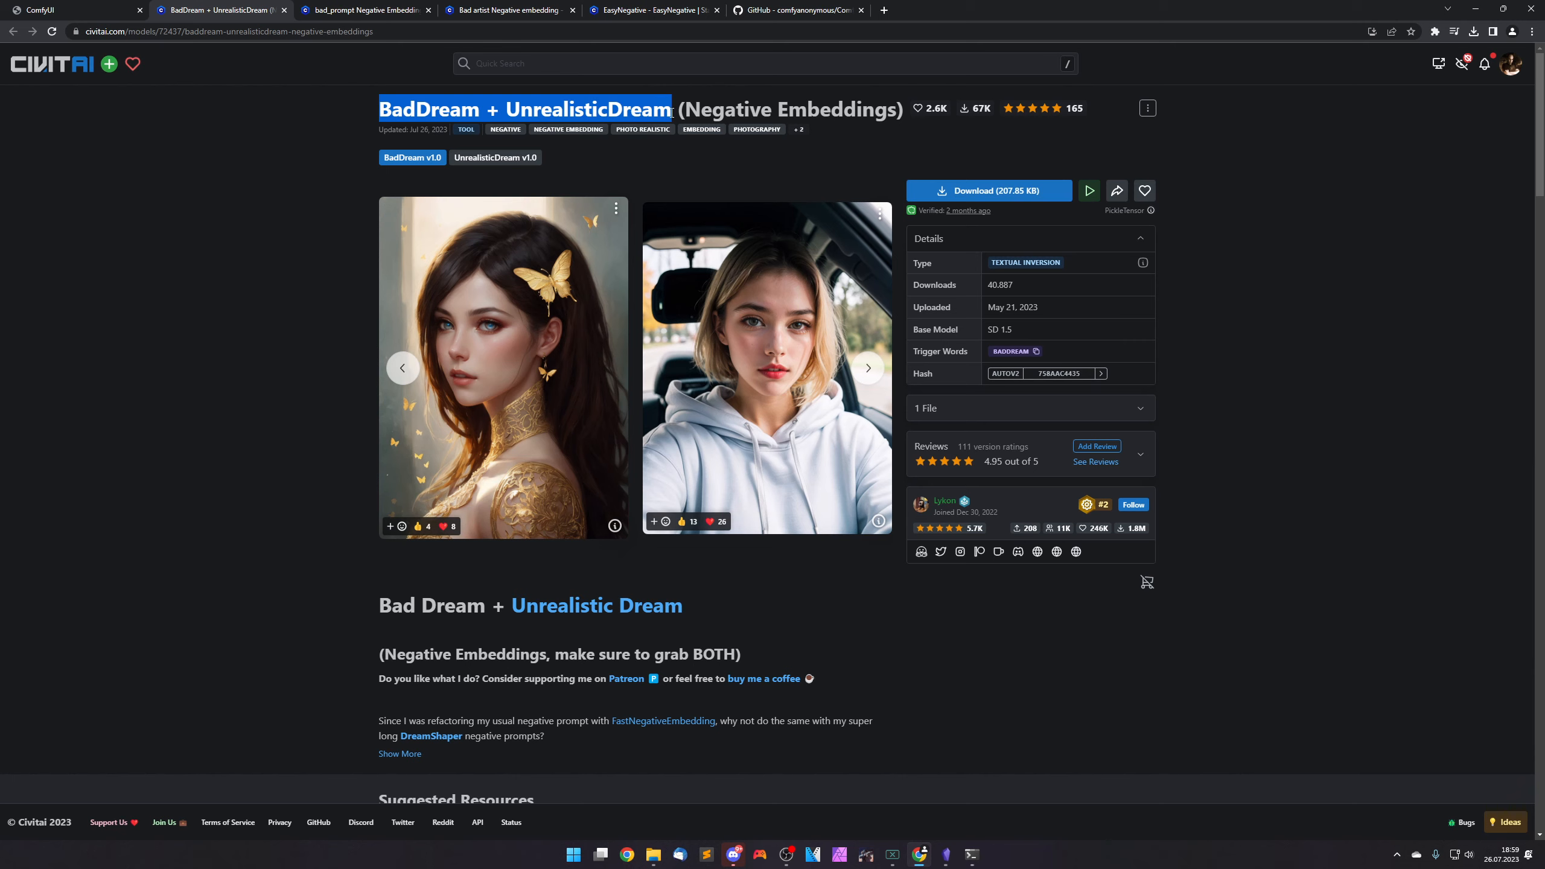
click(675, 112)
drag(684, 111, 905, 111)
click(905, 111)
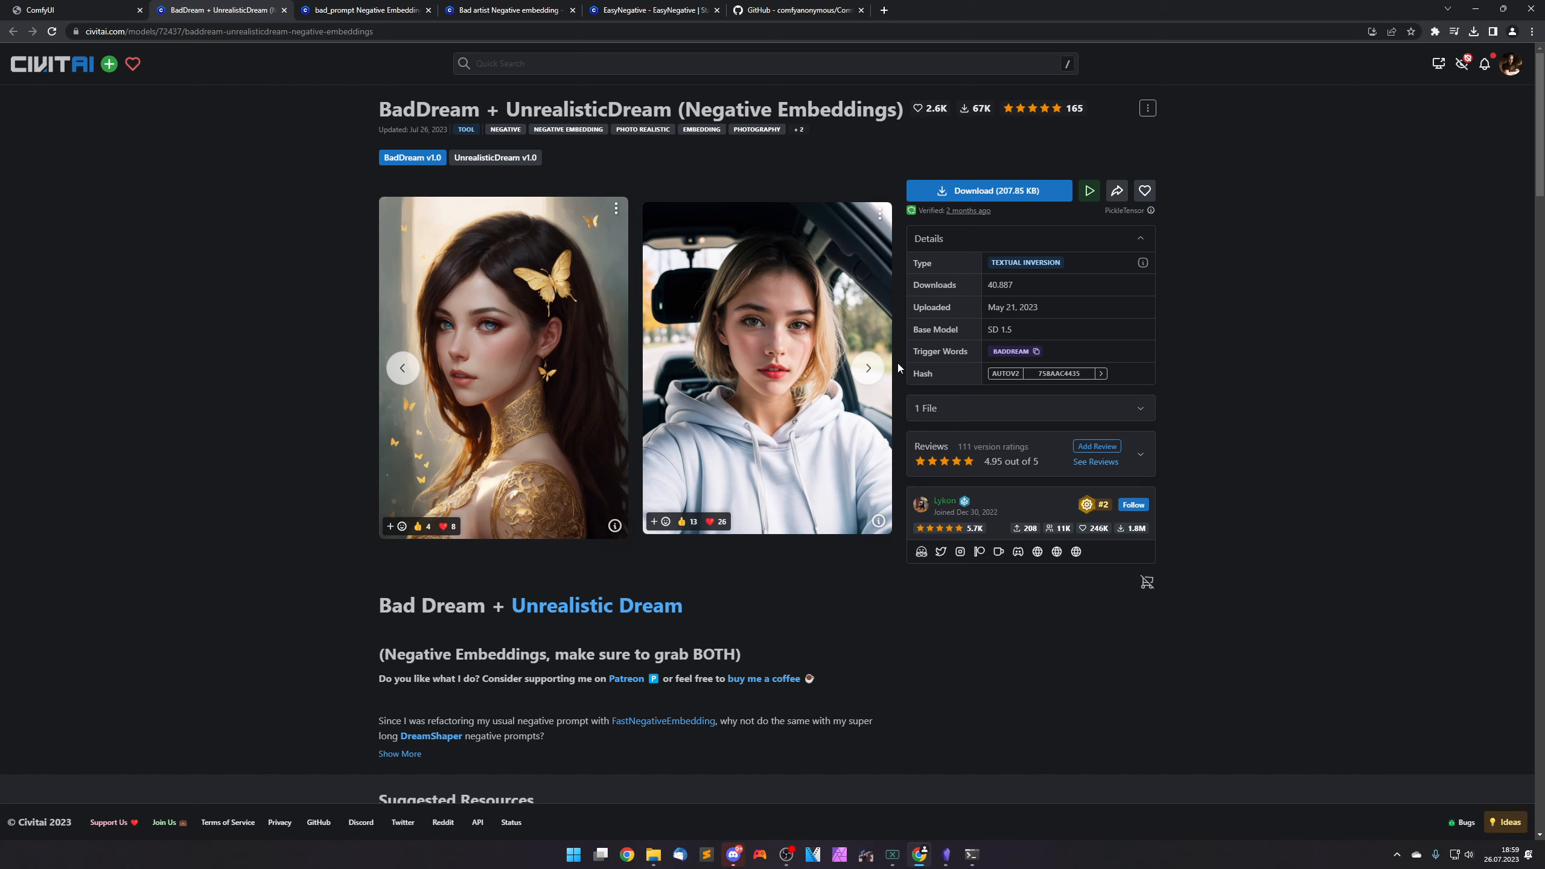
click(1036, 352)
Try the trigger word BadDream in the ComfyUI negative prompt node that holds the embeddings, and remove it again.
click(70, 10)
scroll(180, 288, up, 7)
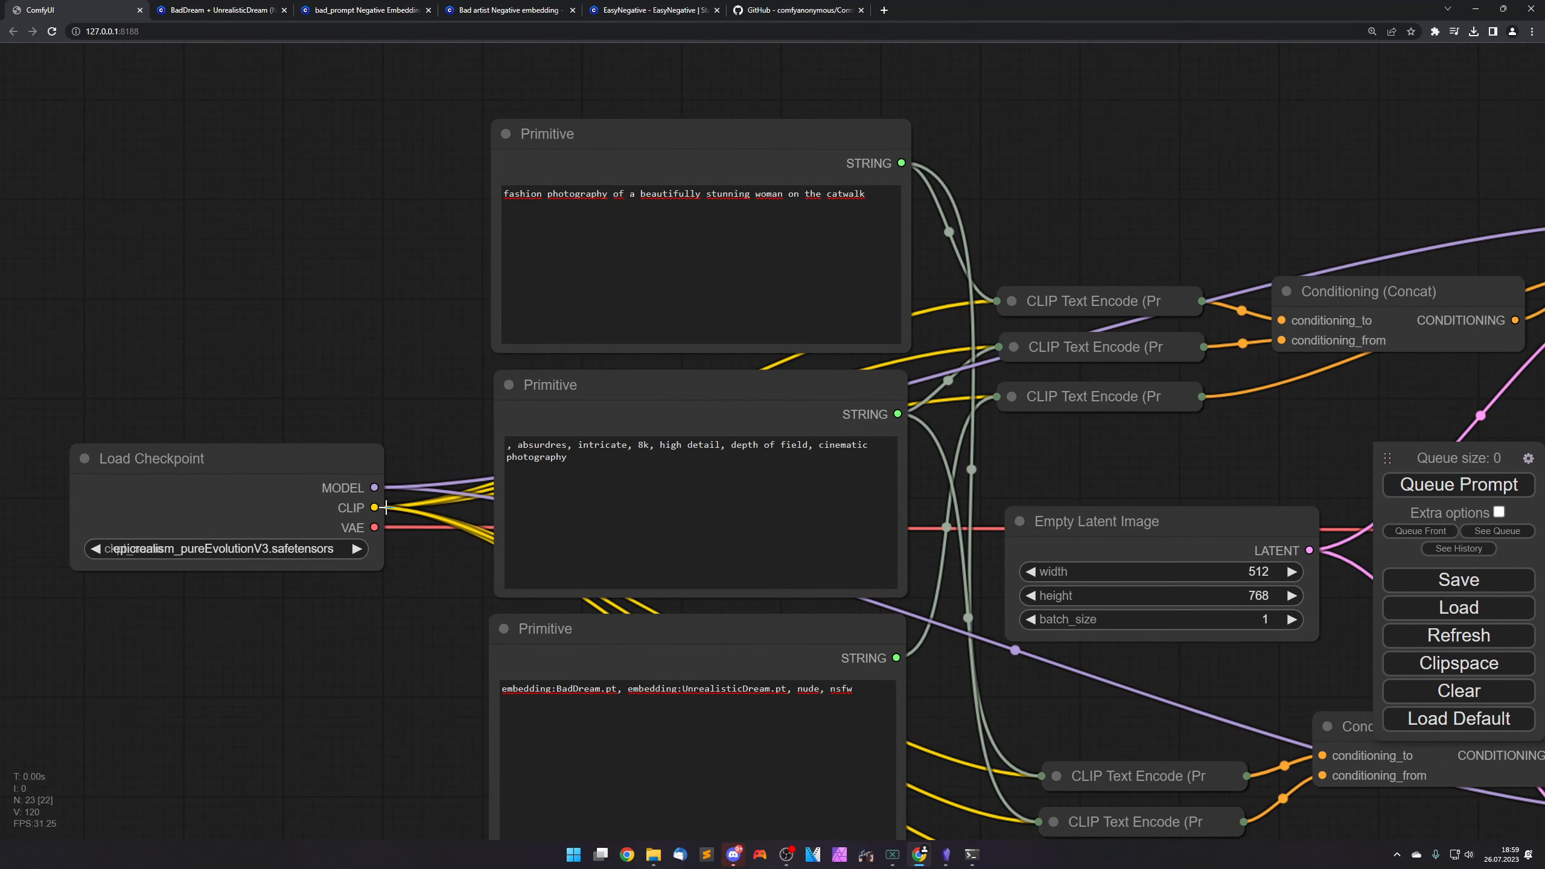
drag(408, 517, 312, 161)
click(781, 378)
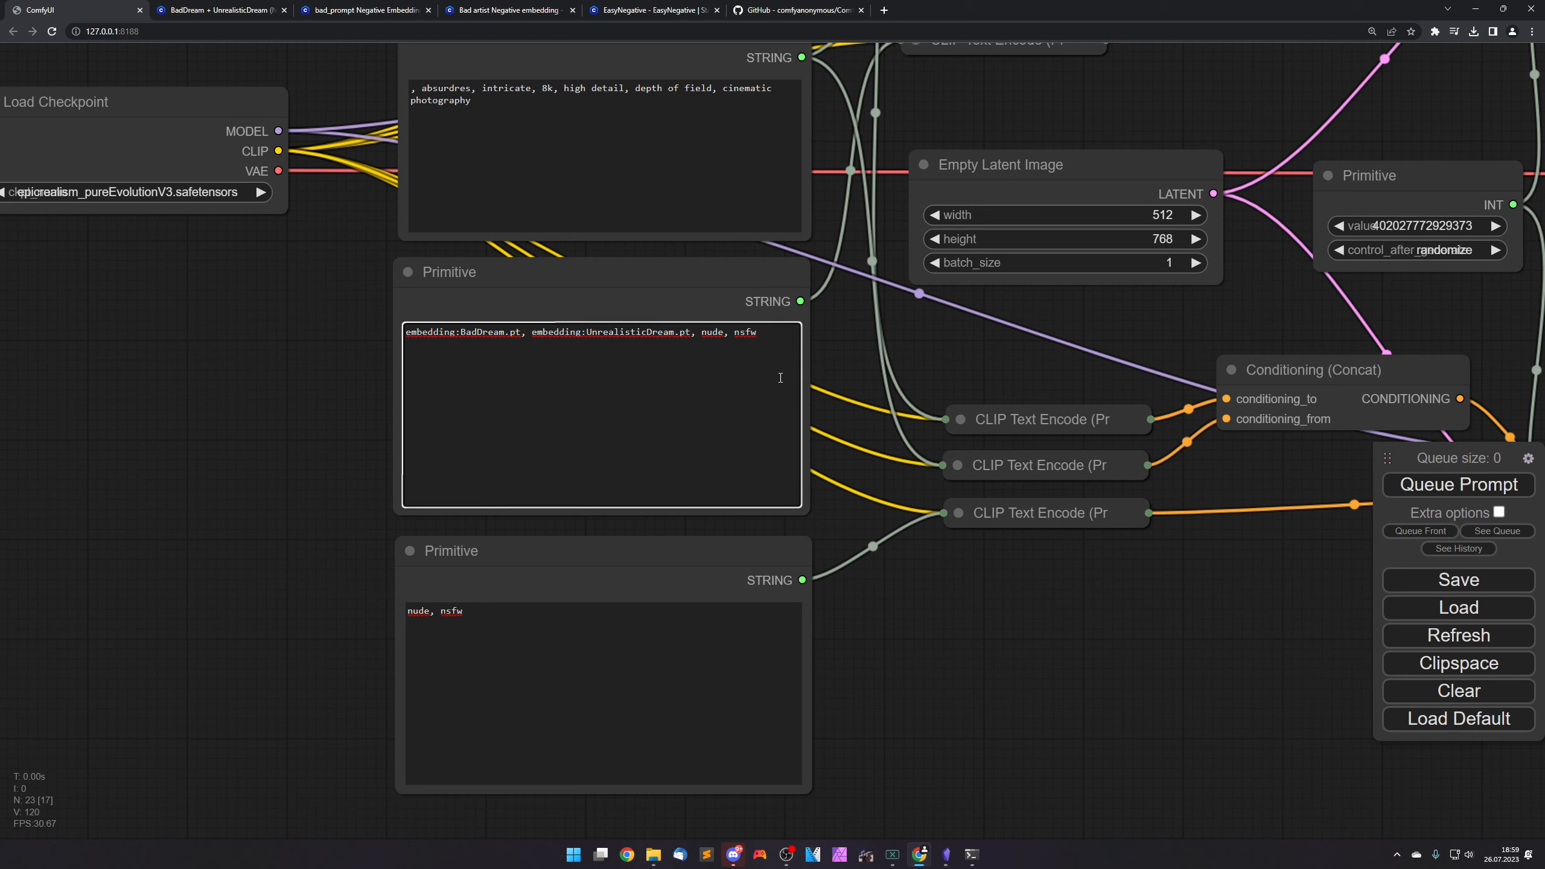
text(BadDream)
shift+click(759, 339)
key(BackSpace)
scroll(1027, 594, down, 6)
drag(1138, 649, 654, 674)
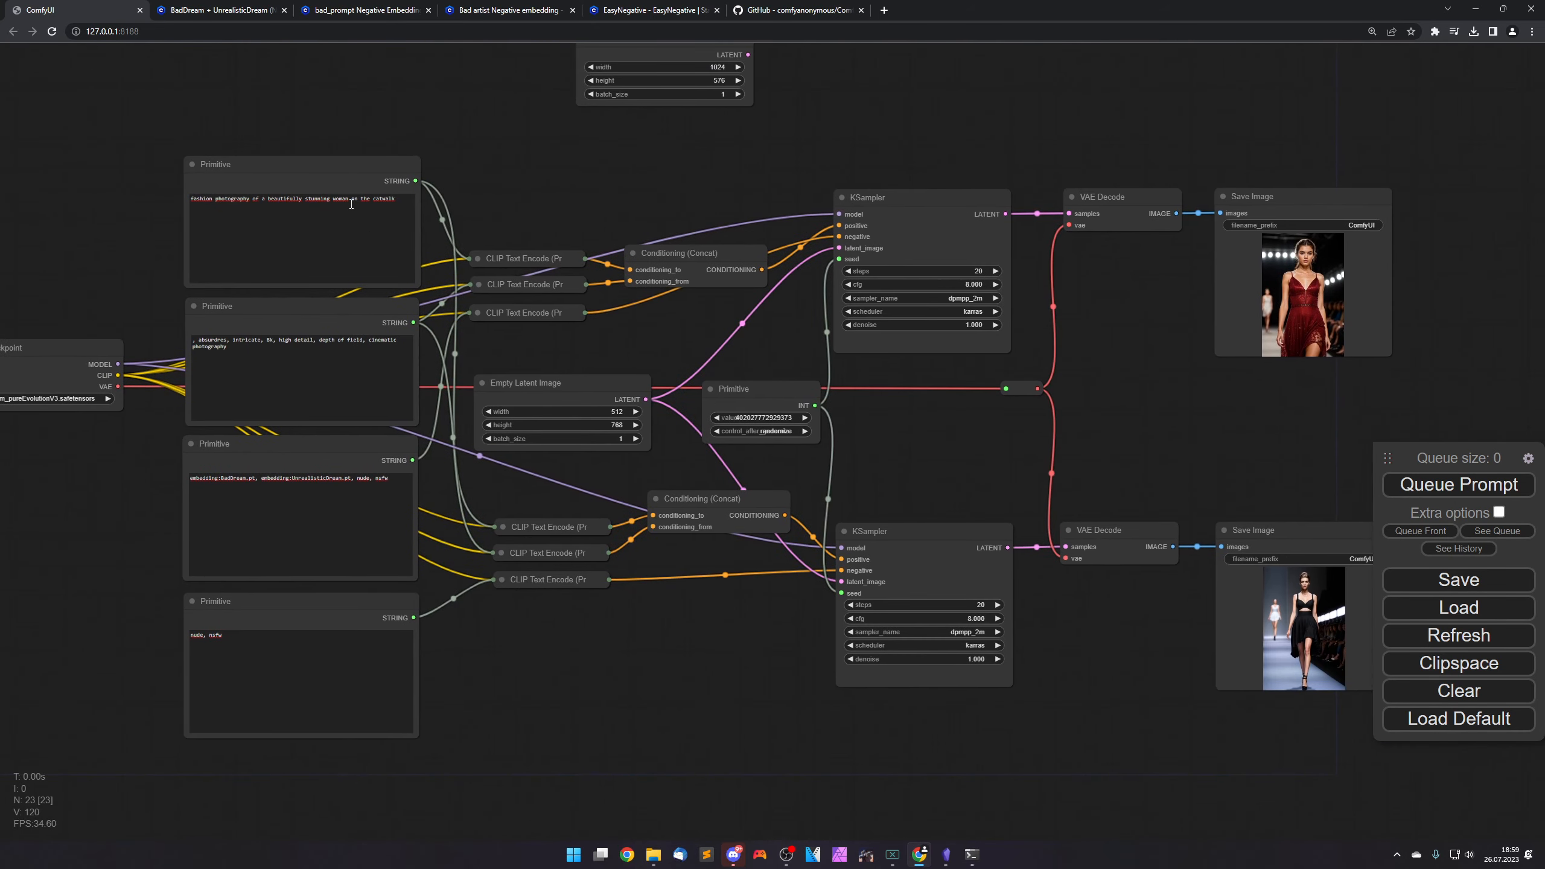
Review the UnrealisticDream v1.0 and BadDream v1.0 versions on their Civitai page and browse the BadDream sample images.
click(197, 5)
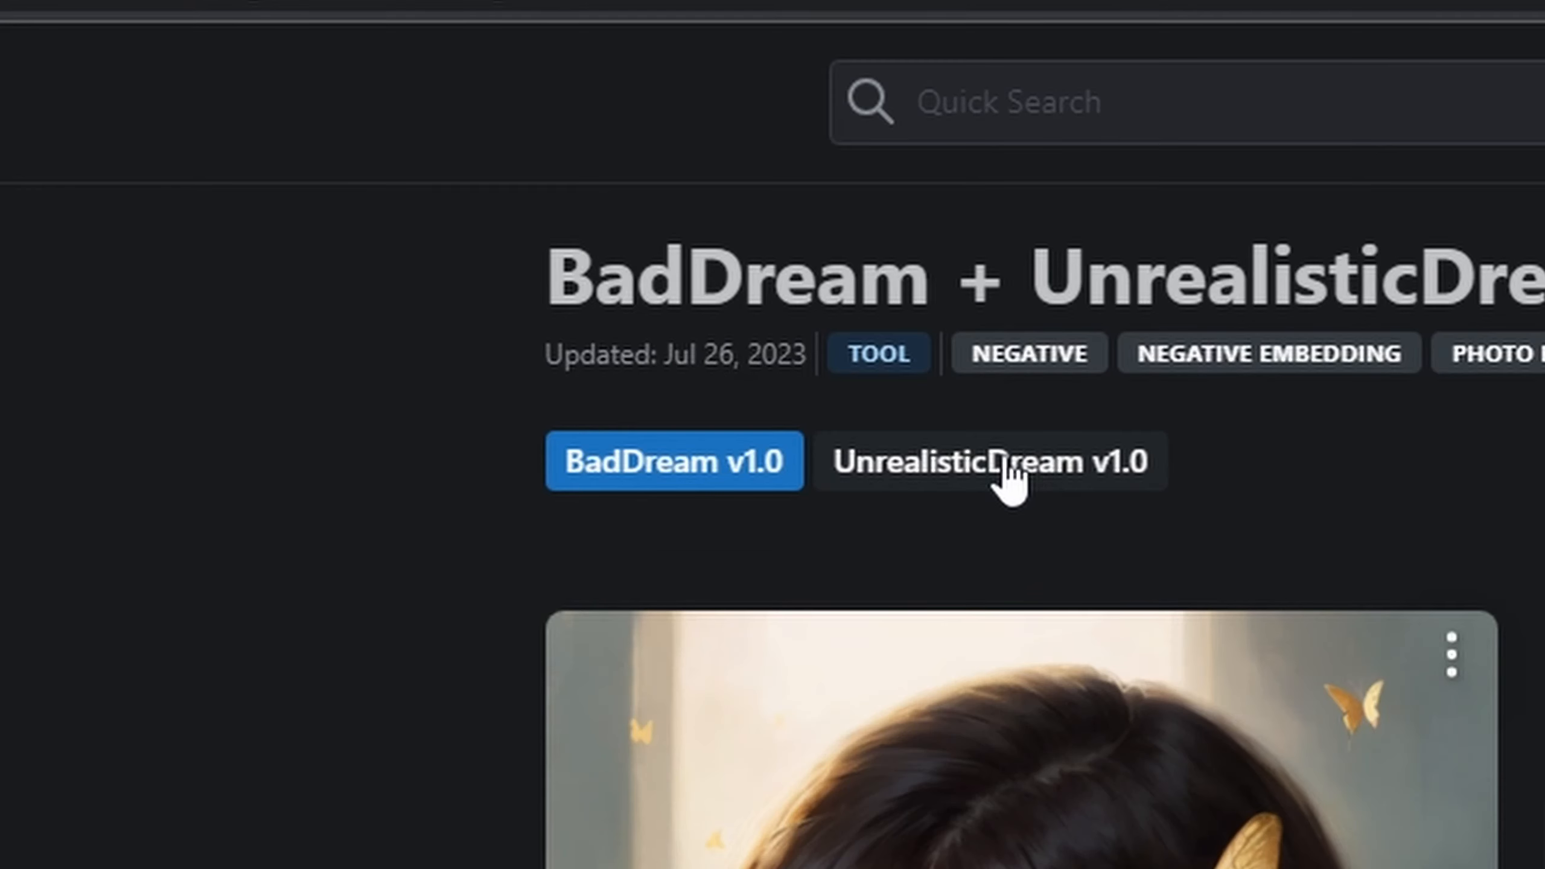
click(1005, 472)
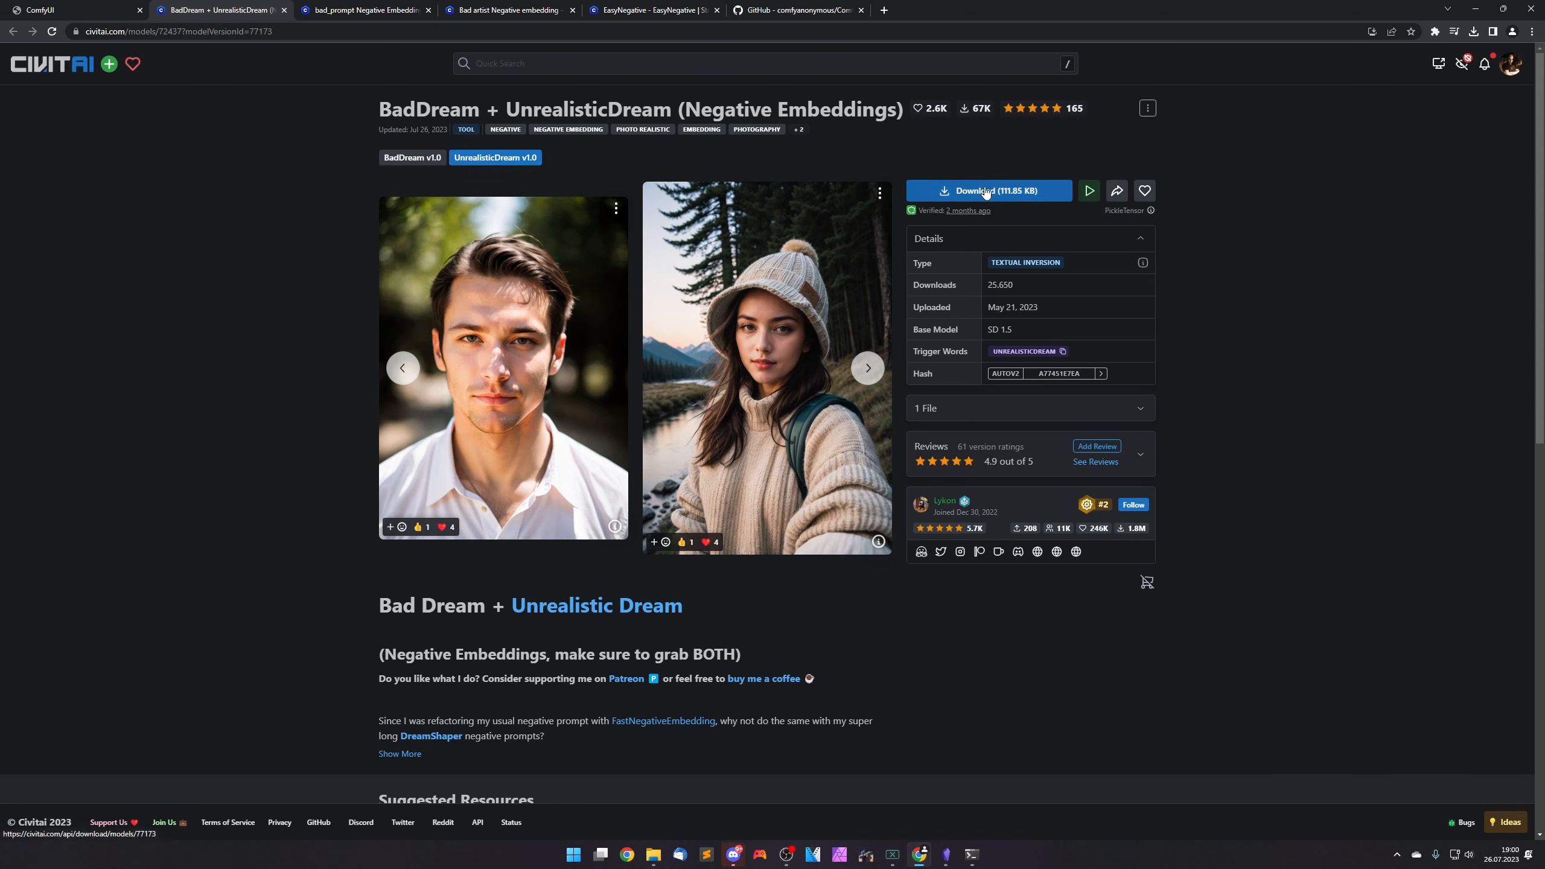
click(426, 159)
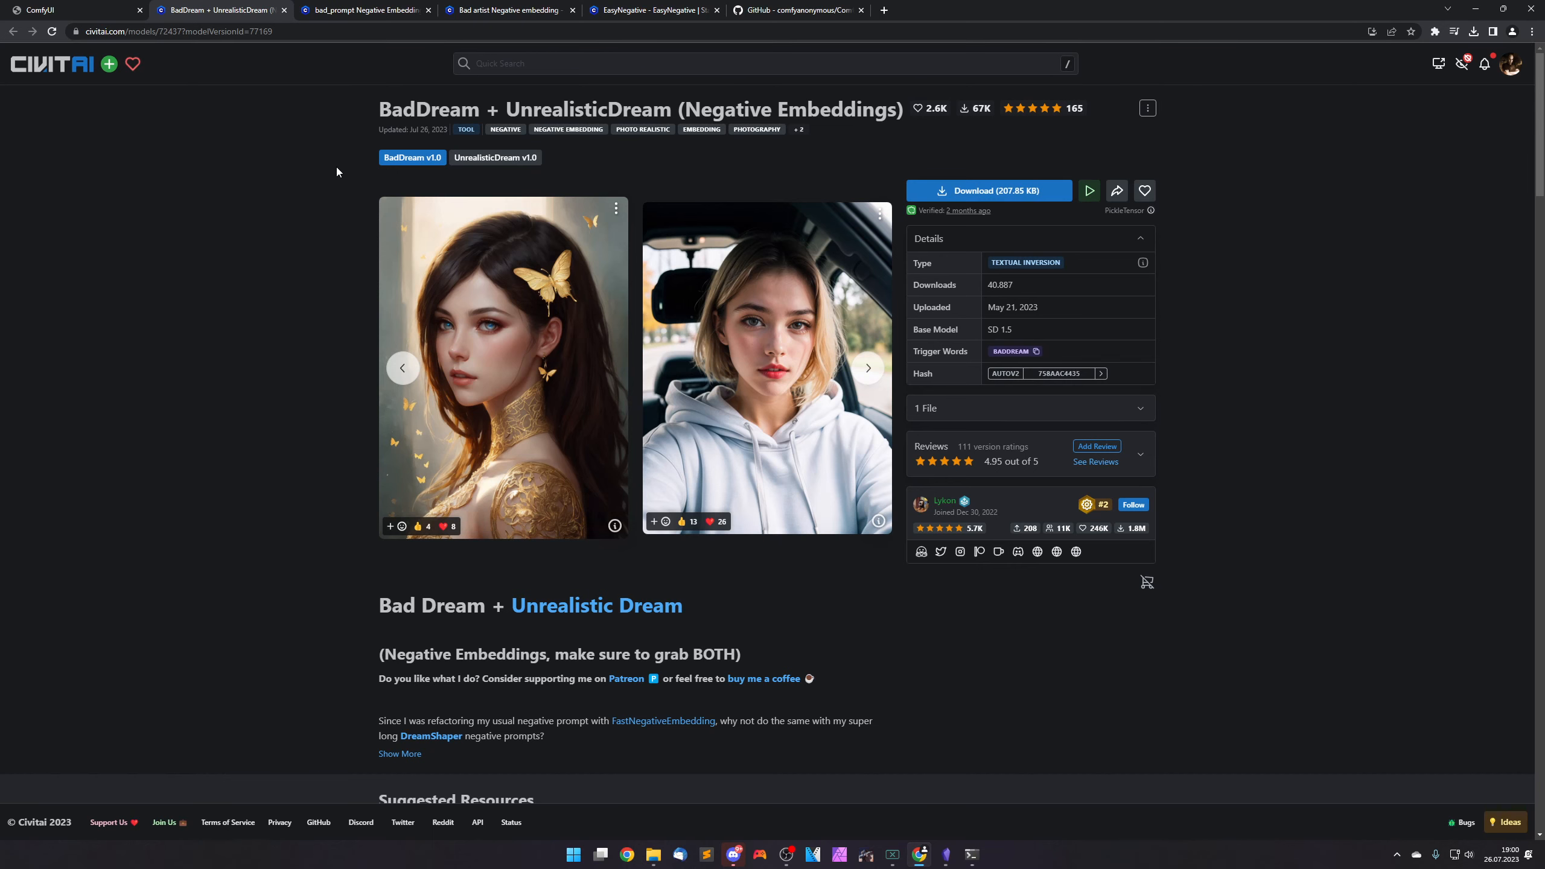
click(869, 372)
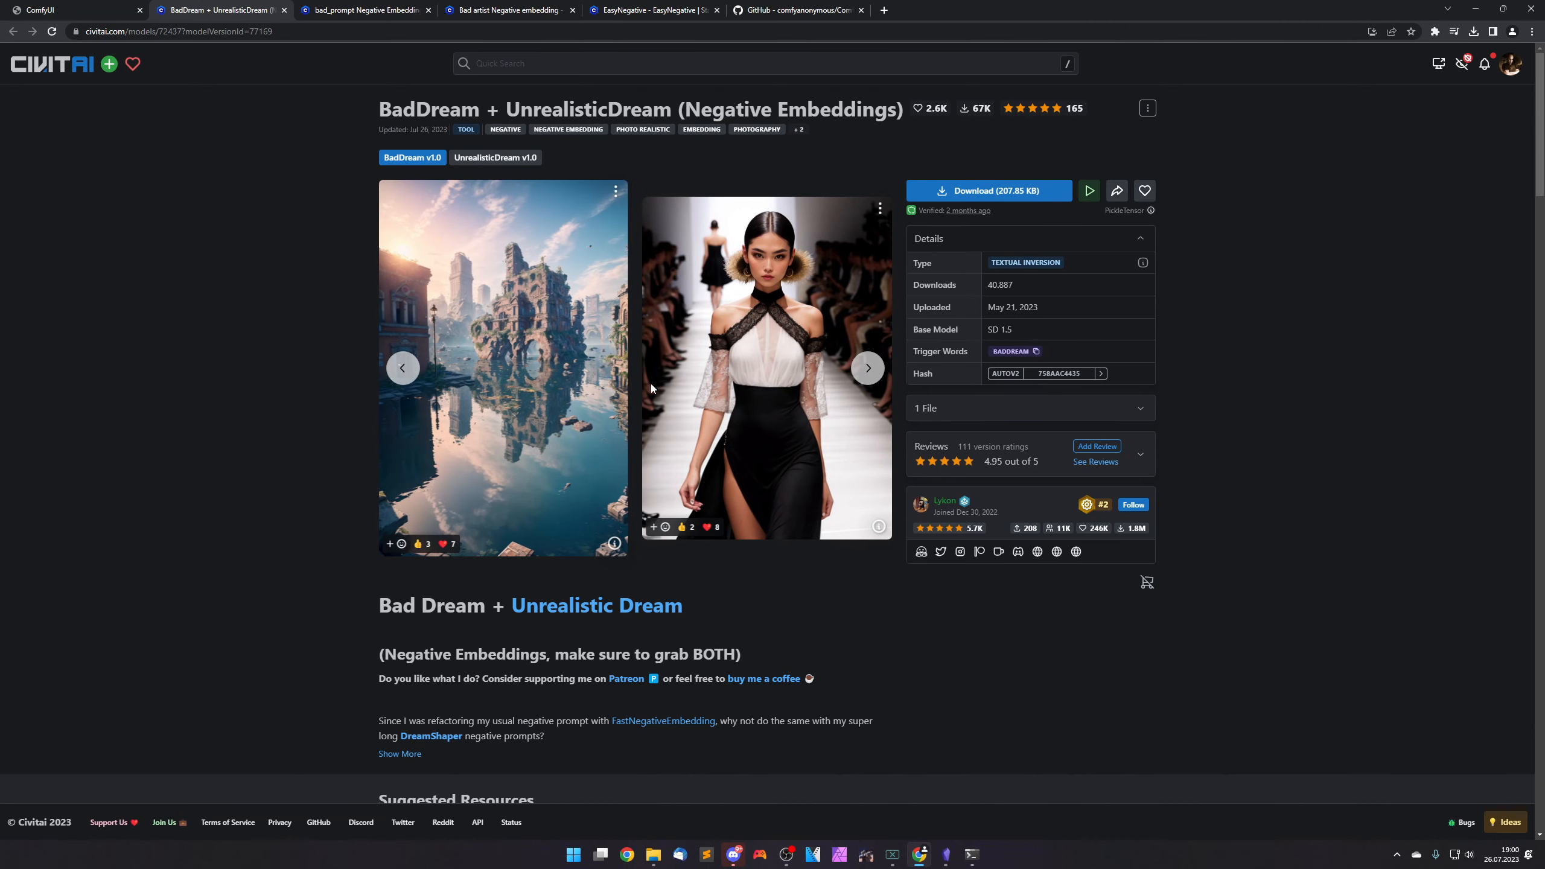
click(868, 368)
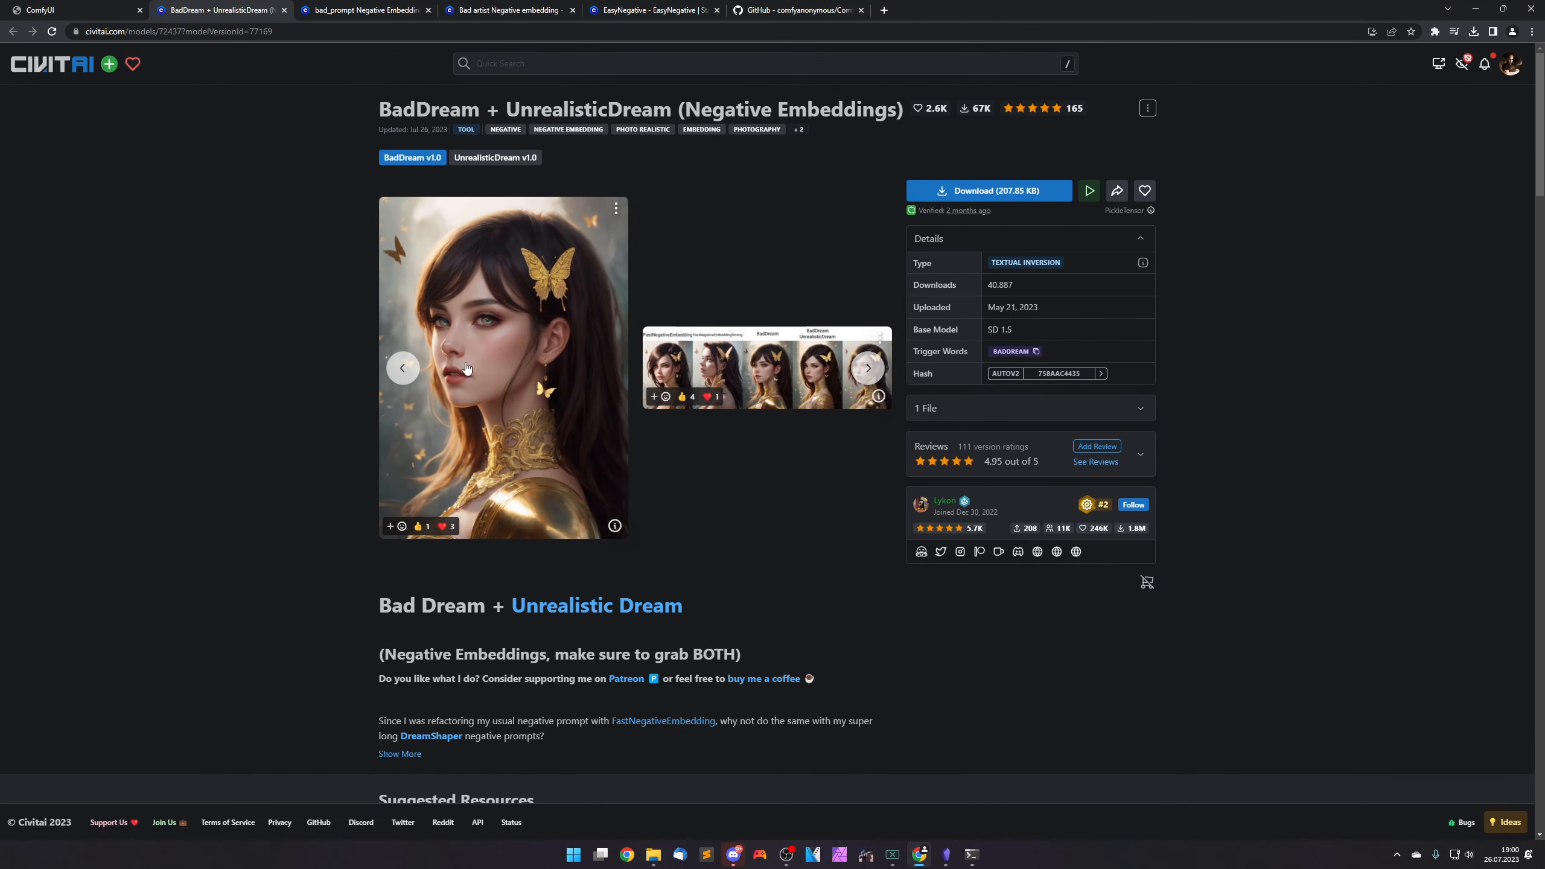
Review the bad_prompt Negative Embedding page on Civitai and look through its gallery of user images.
click(361, 10)
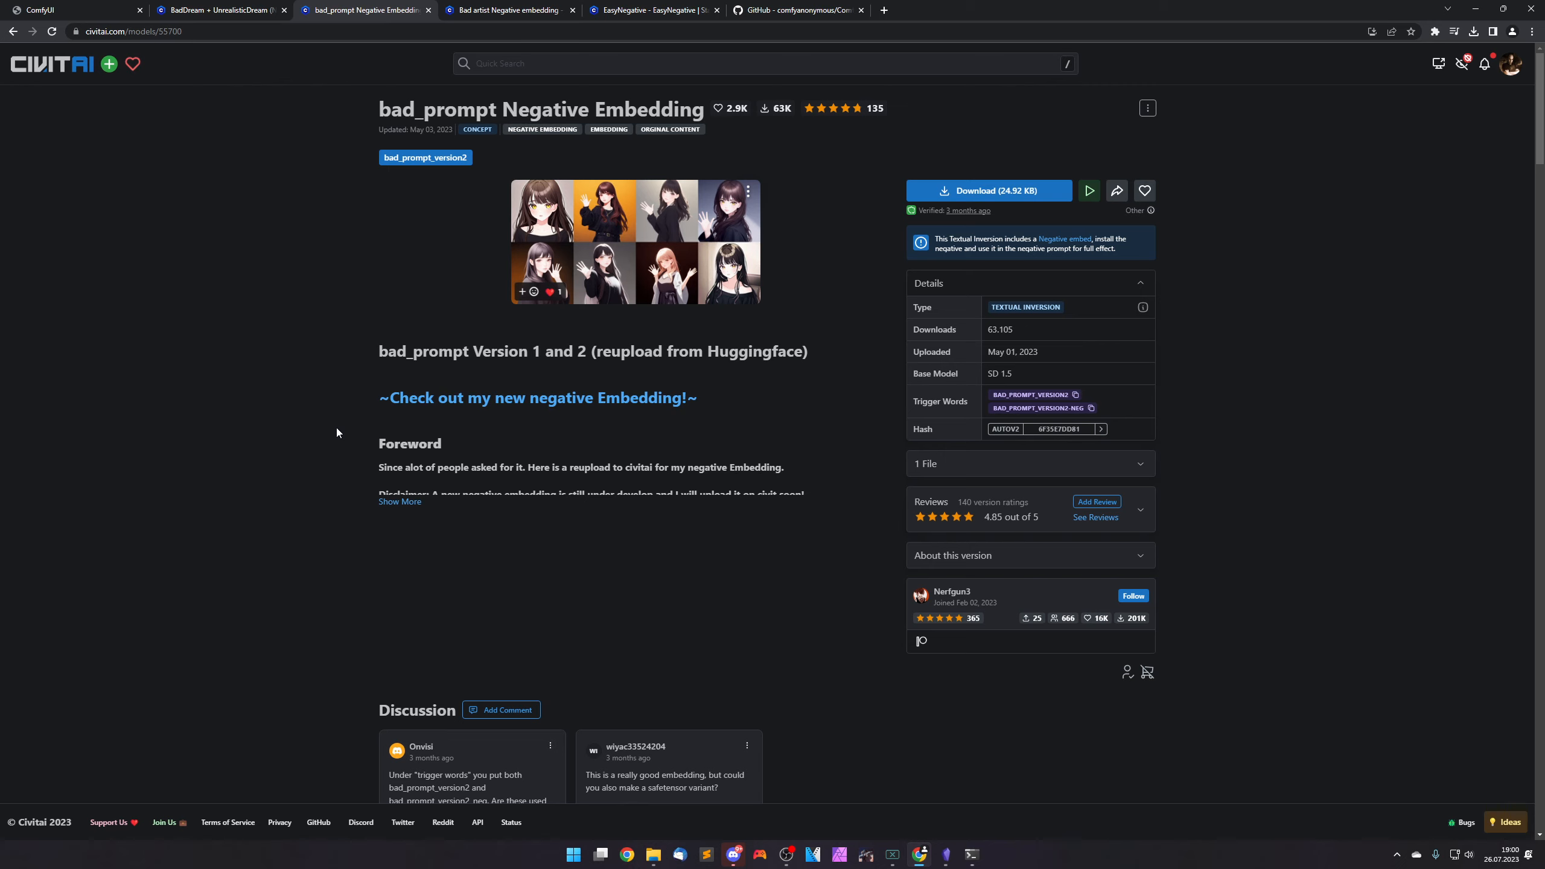
scroll(335, 428, down, 10)
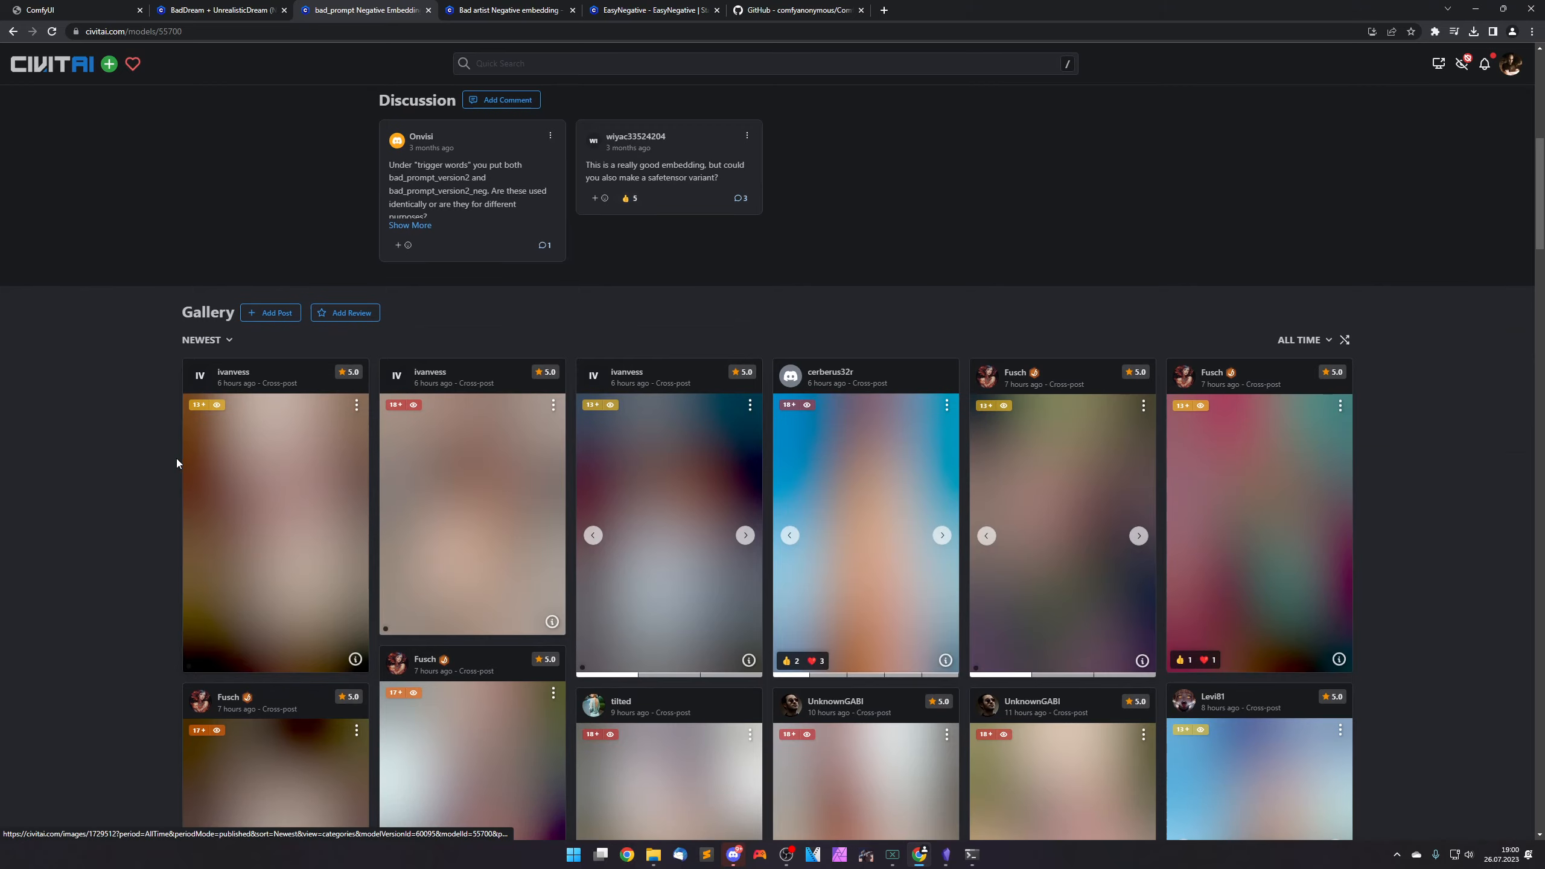
scroll(142, 466, down, 12)
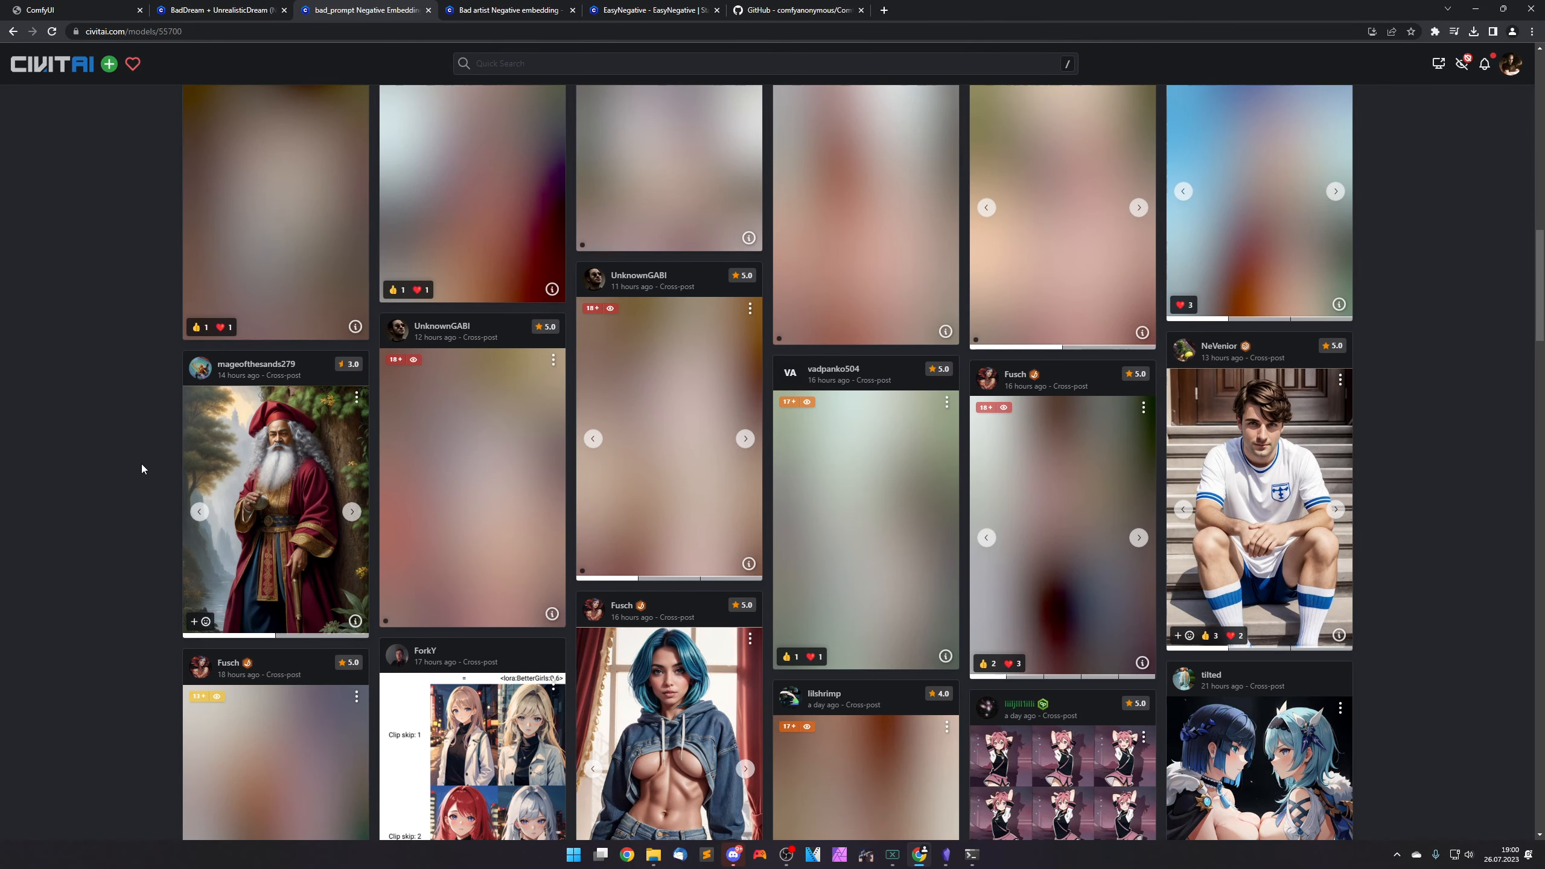
scroll(143, 468, down, 2)
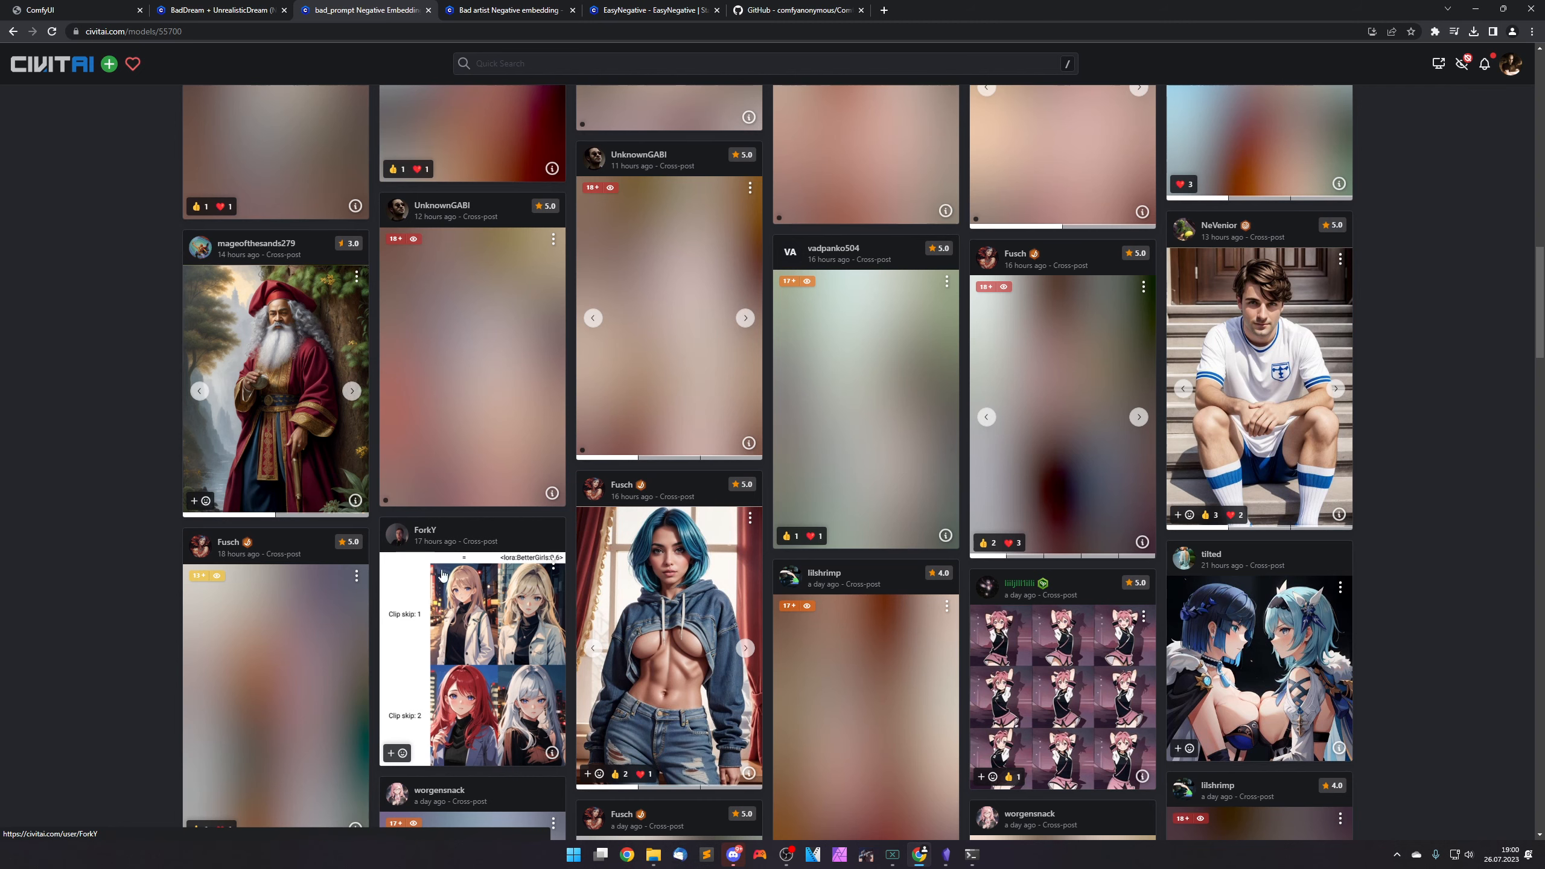
scroll(81, 481, down, 4)
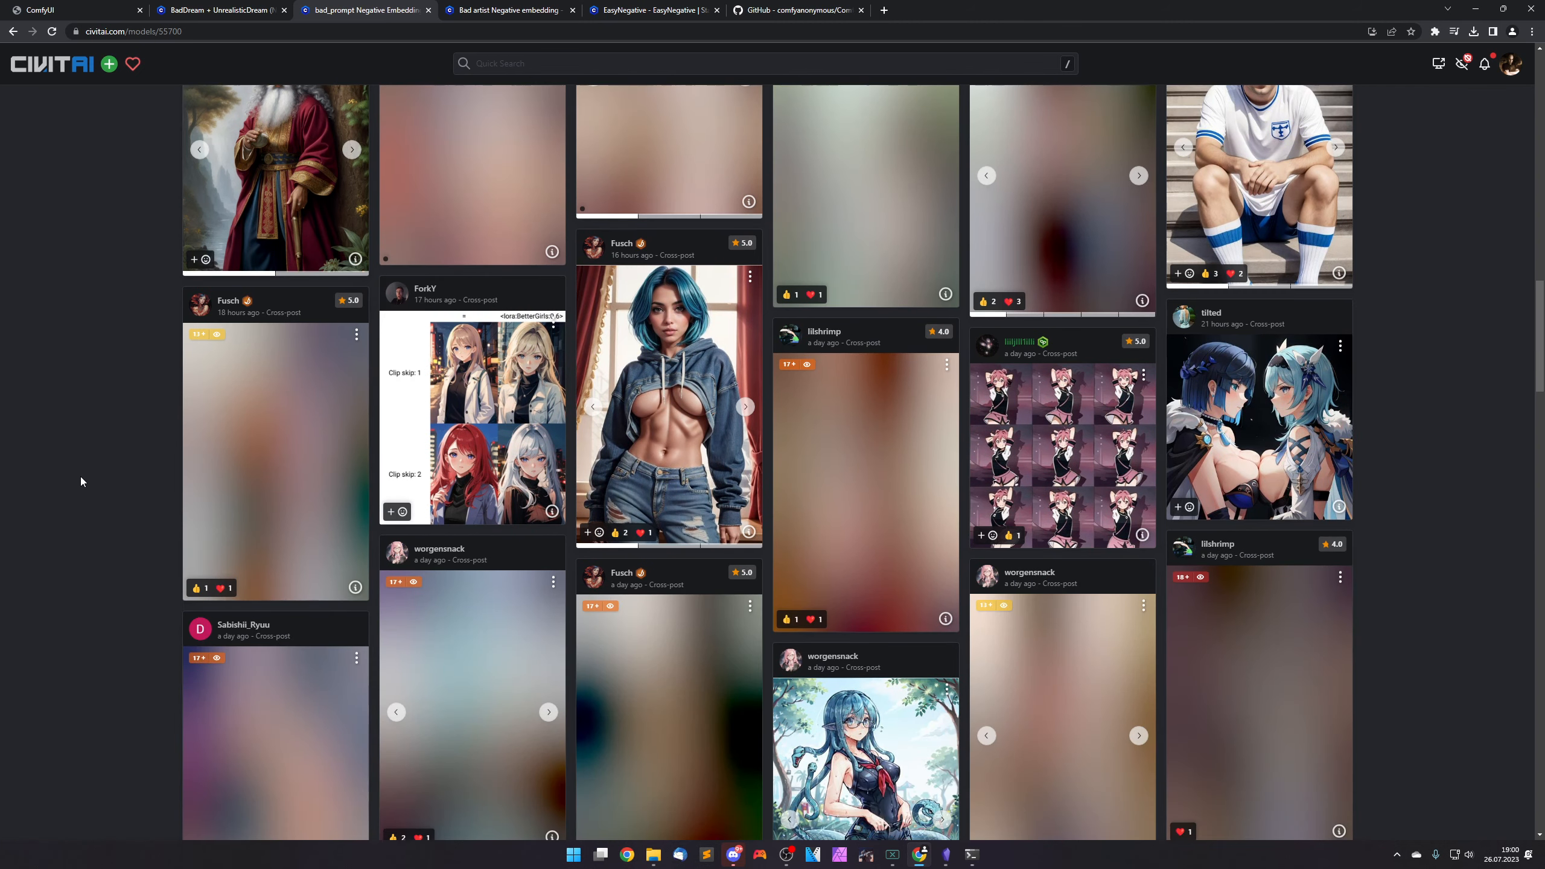
scroll(81, 480, up, 15)
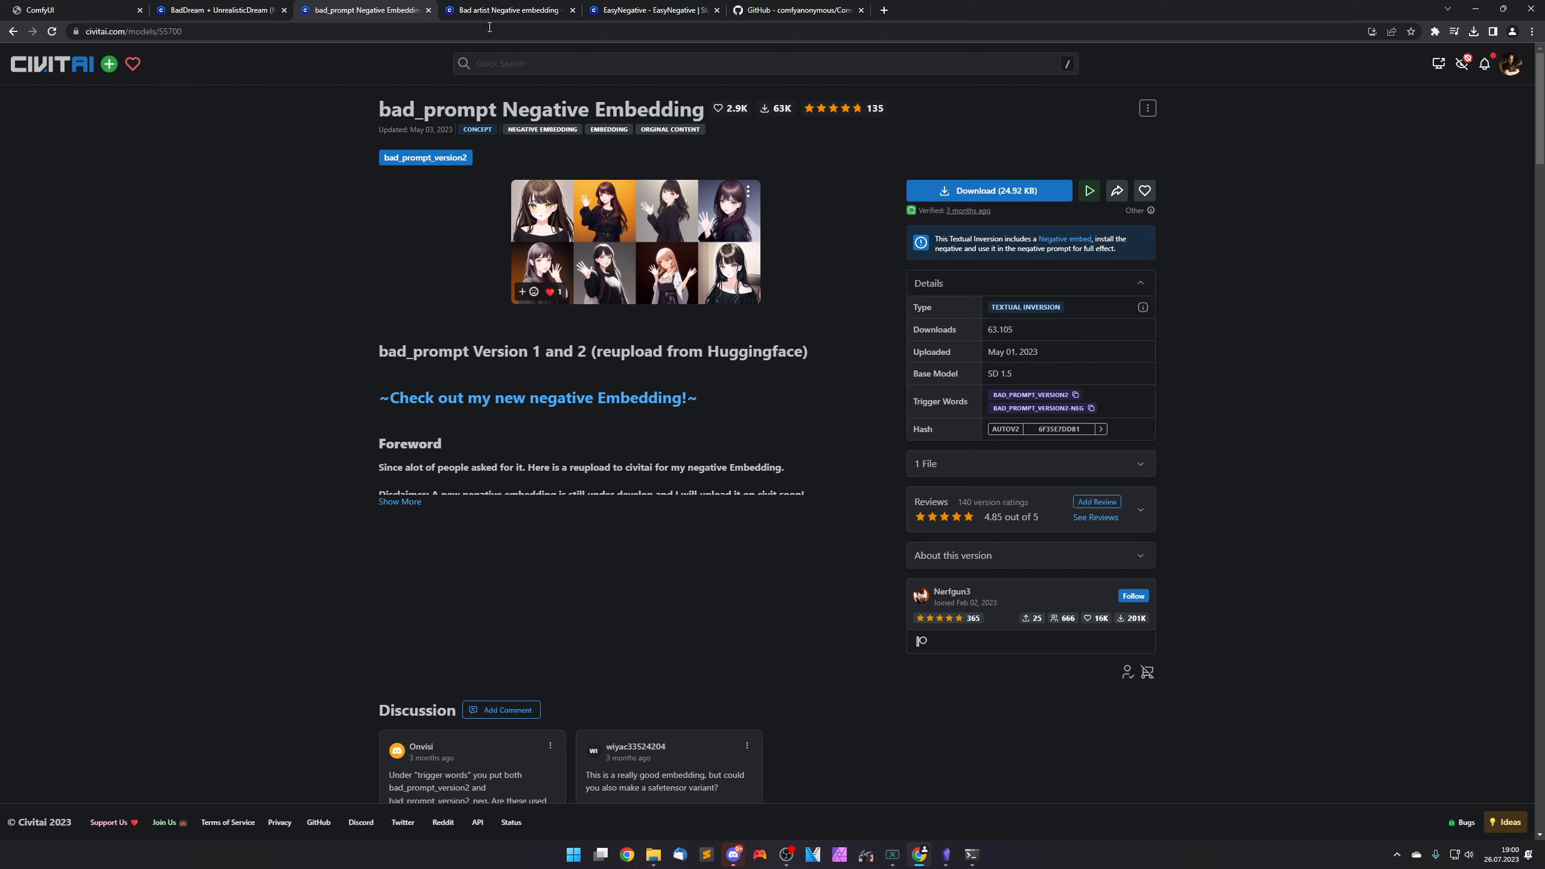
Review the Bad artist Negative embedding page on Civitai and look through its gallery of user images.
click(506, 10)
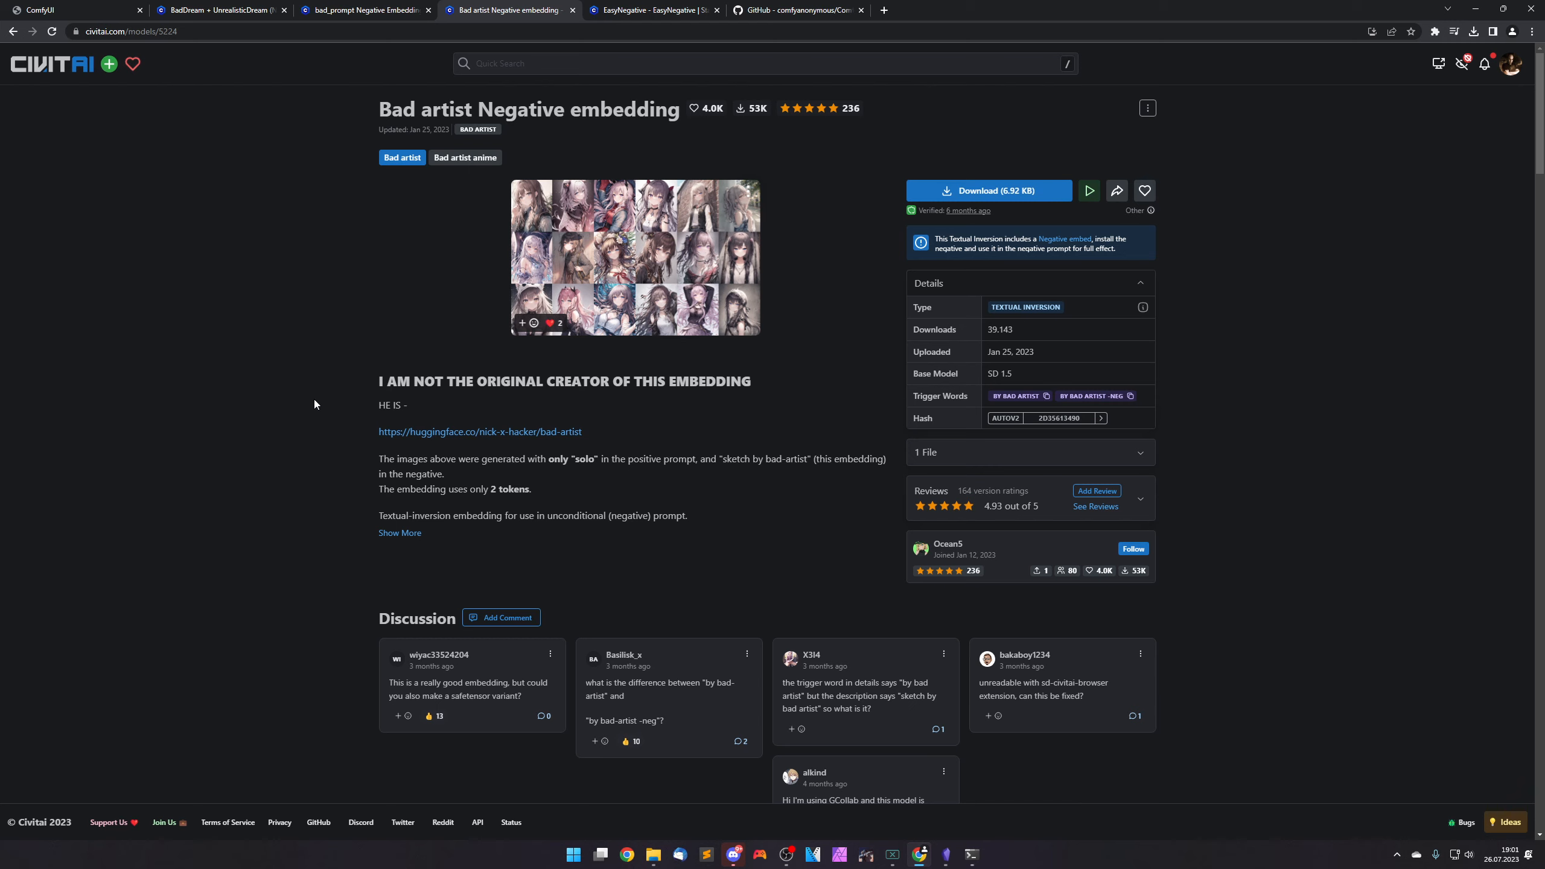
scroll(322, 399, down, 10)
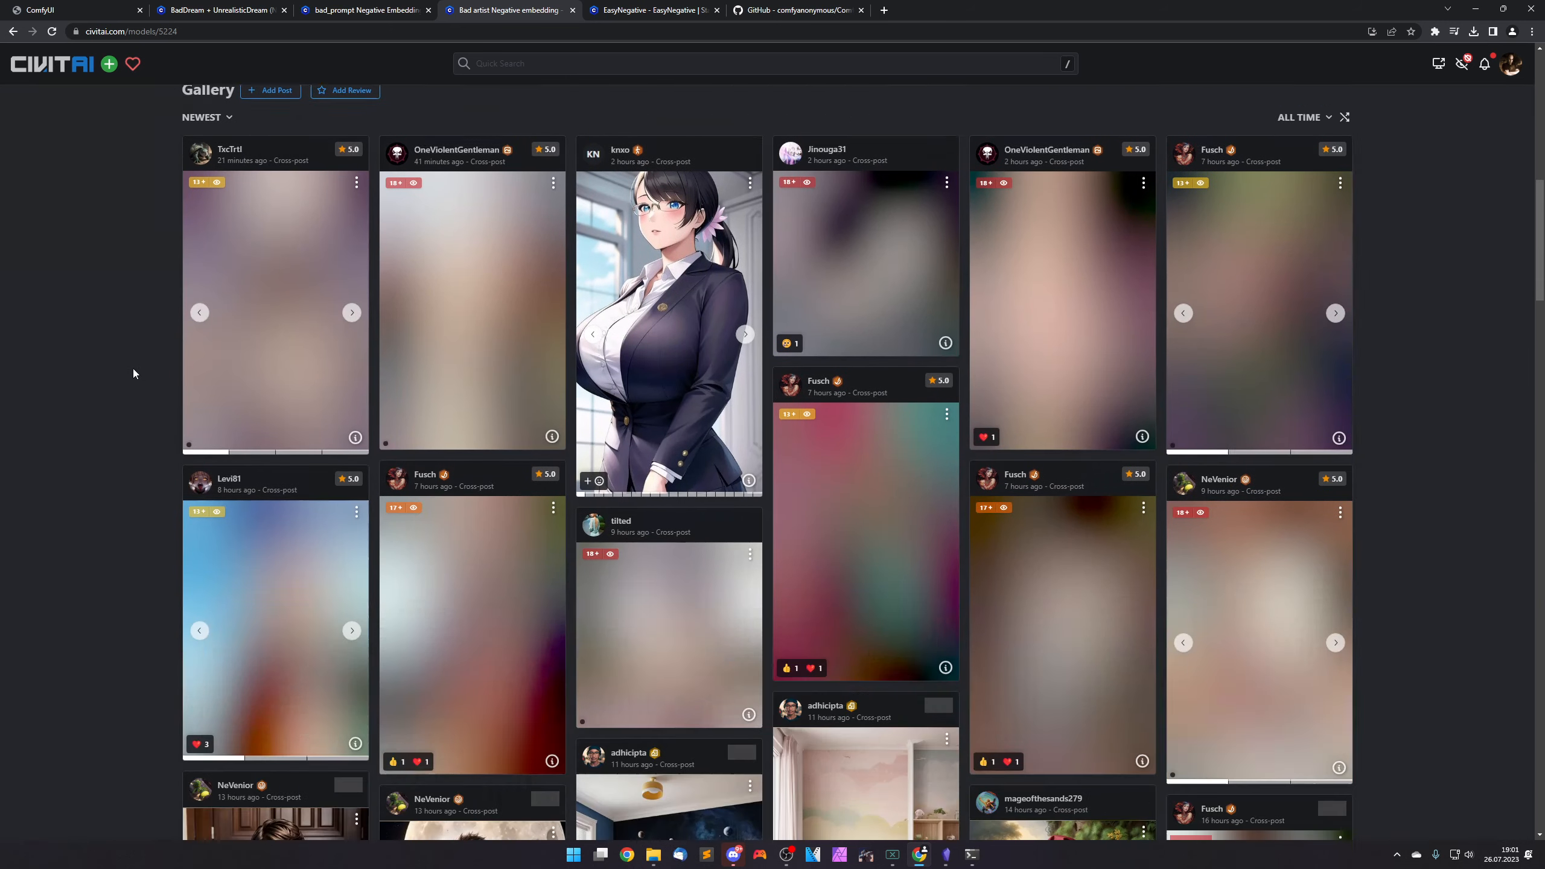
scroll(134, 374, down, 5)
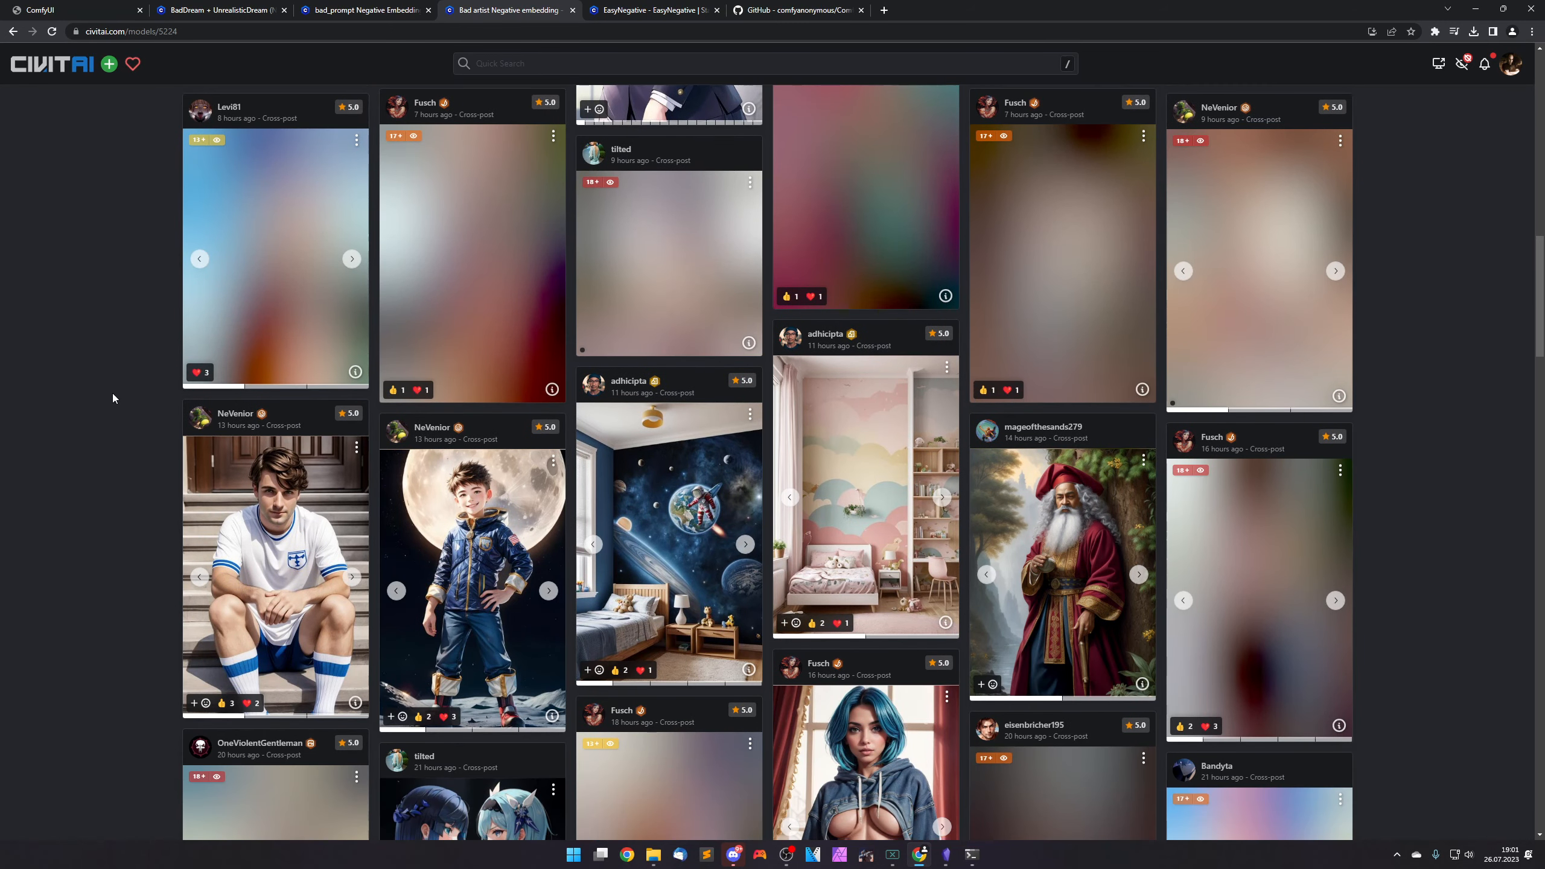
scroll(112, 393, down, 1)
middle_click(104, 472)
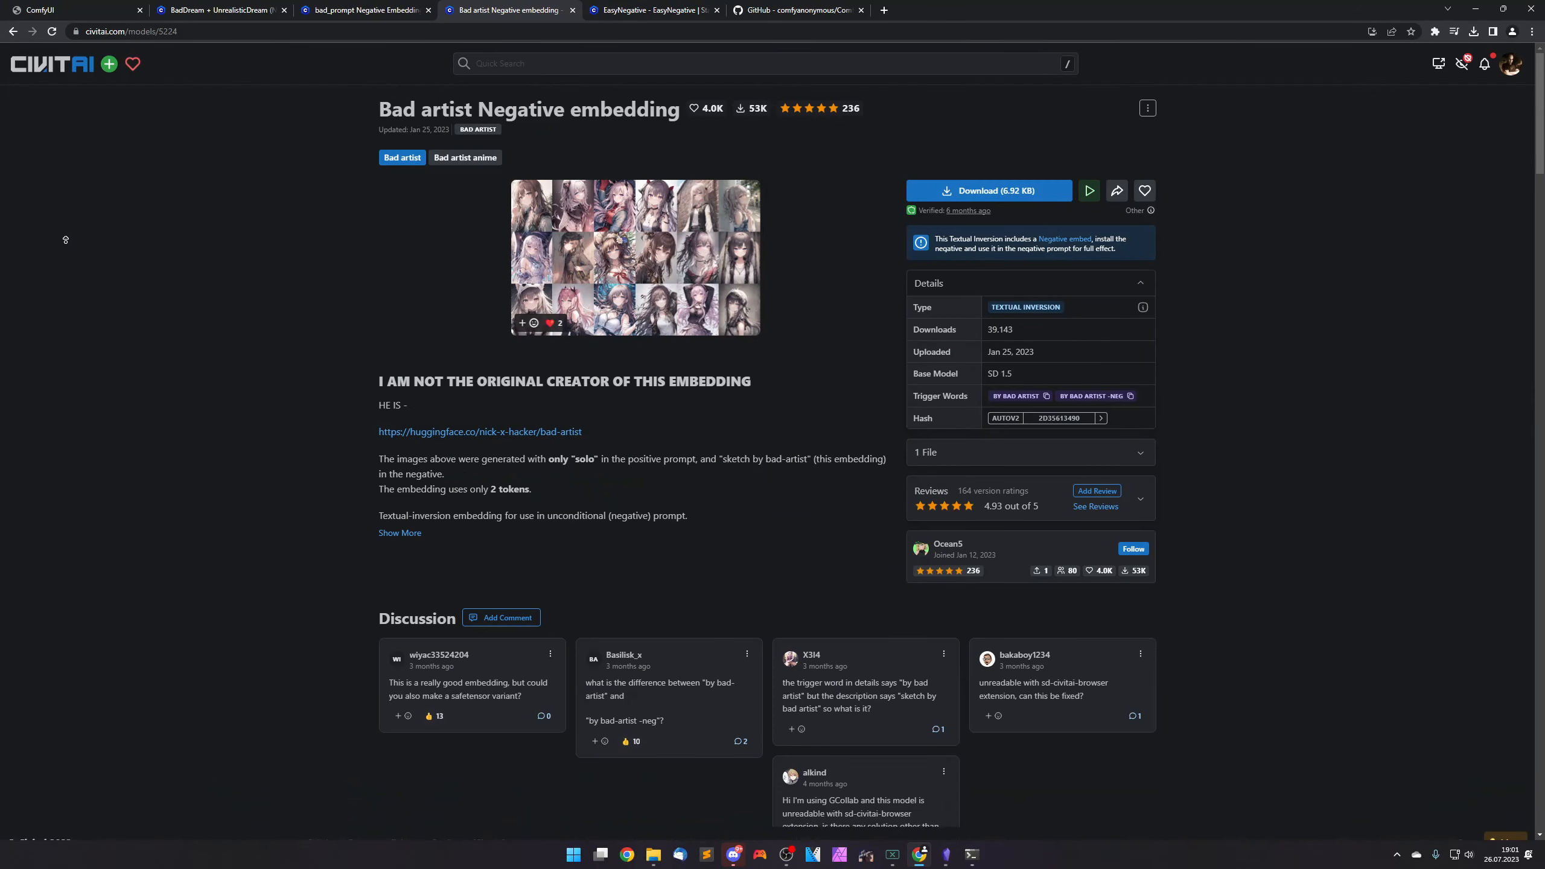
middle_click(66, 239)
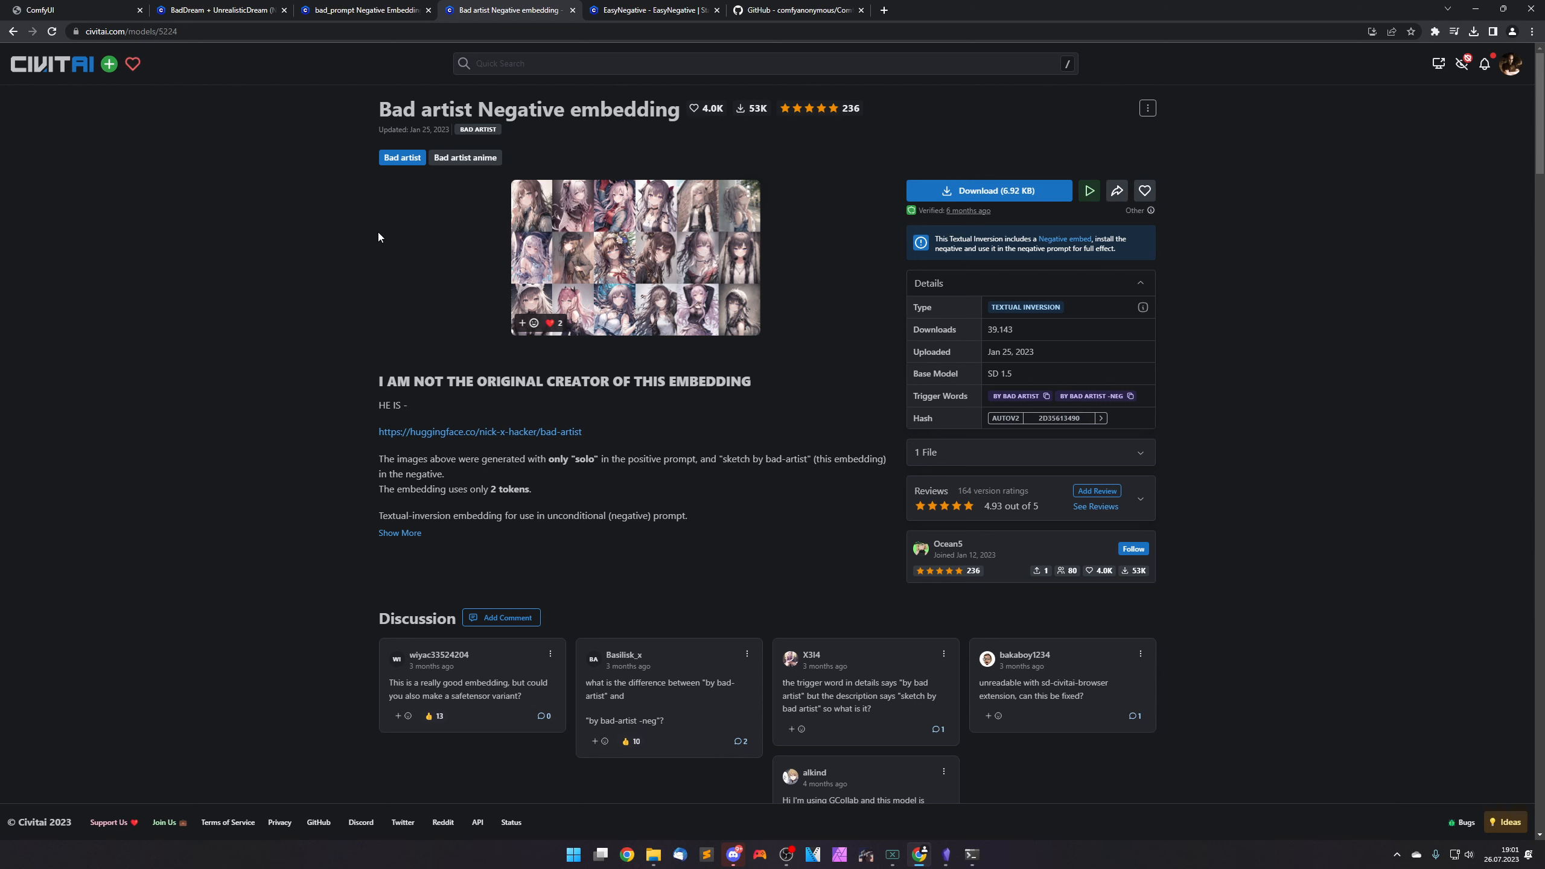
Review the EasyNegative page on Civitai, including its sample comparisons, discussion and gallery of user images.
click(626, 10)
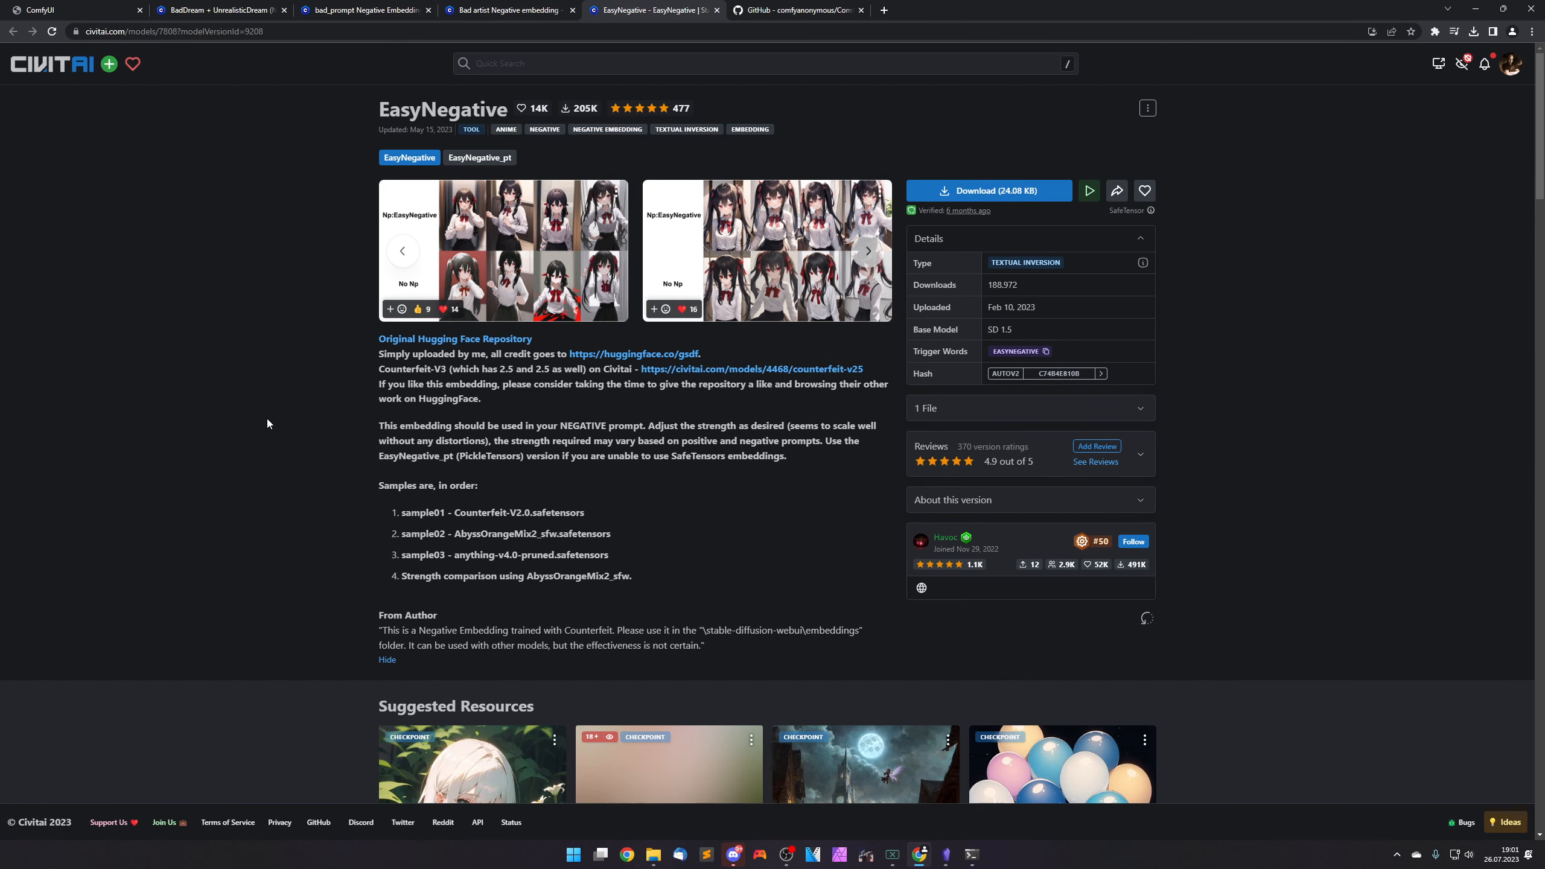
click(868, 256)
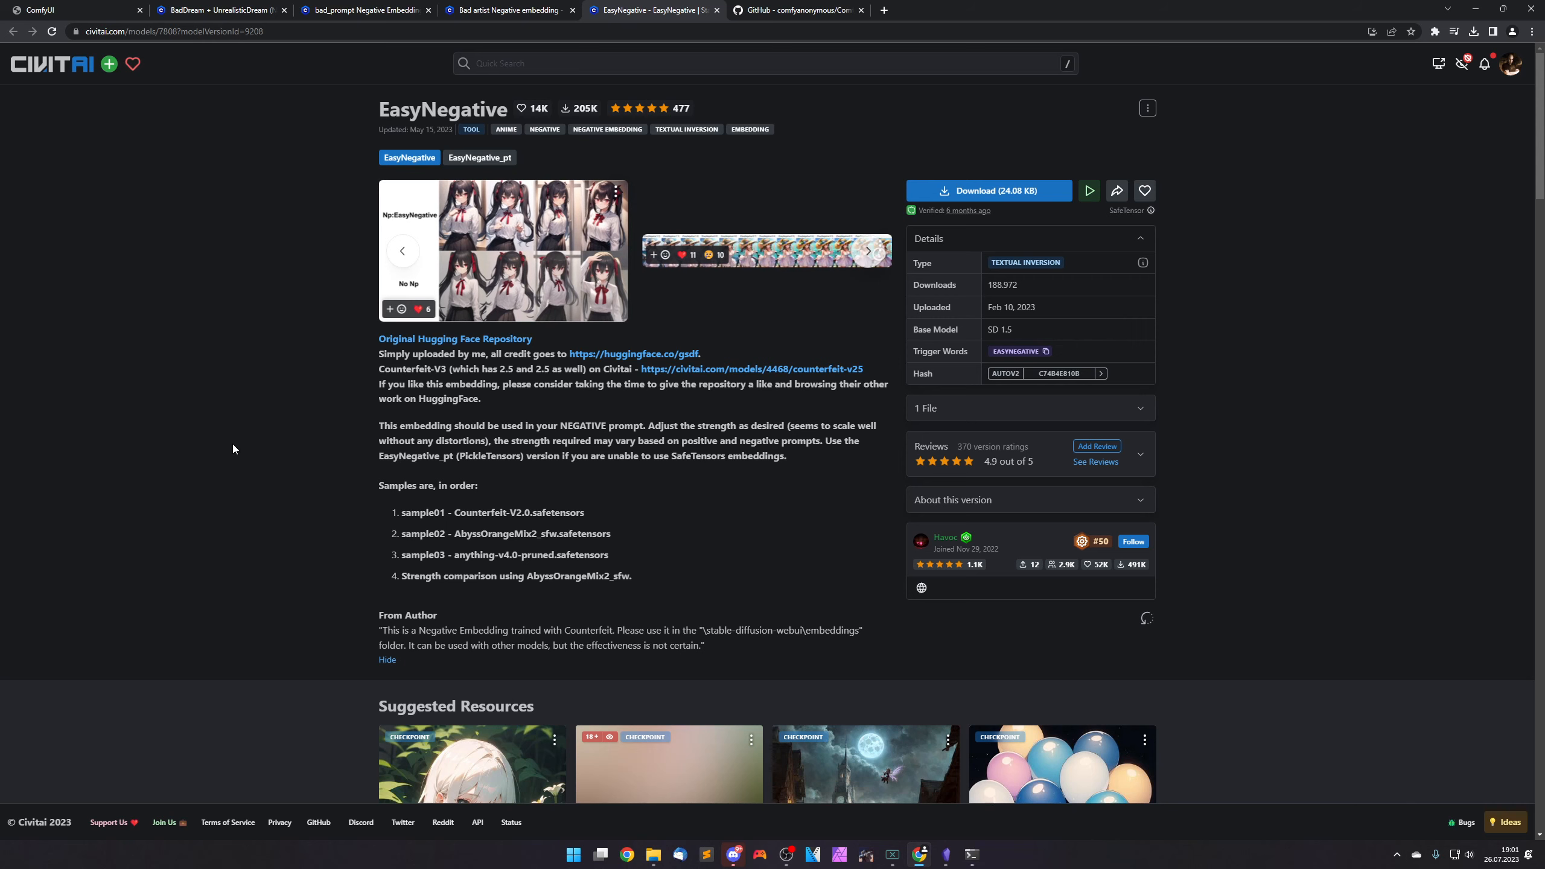
scroll(233, 448, down, 10)
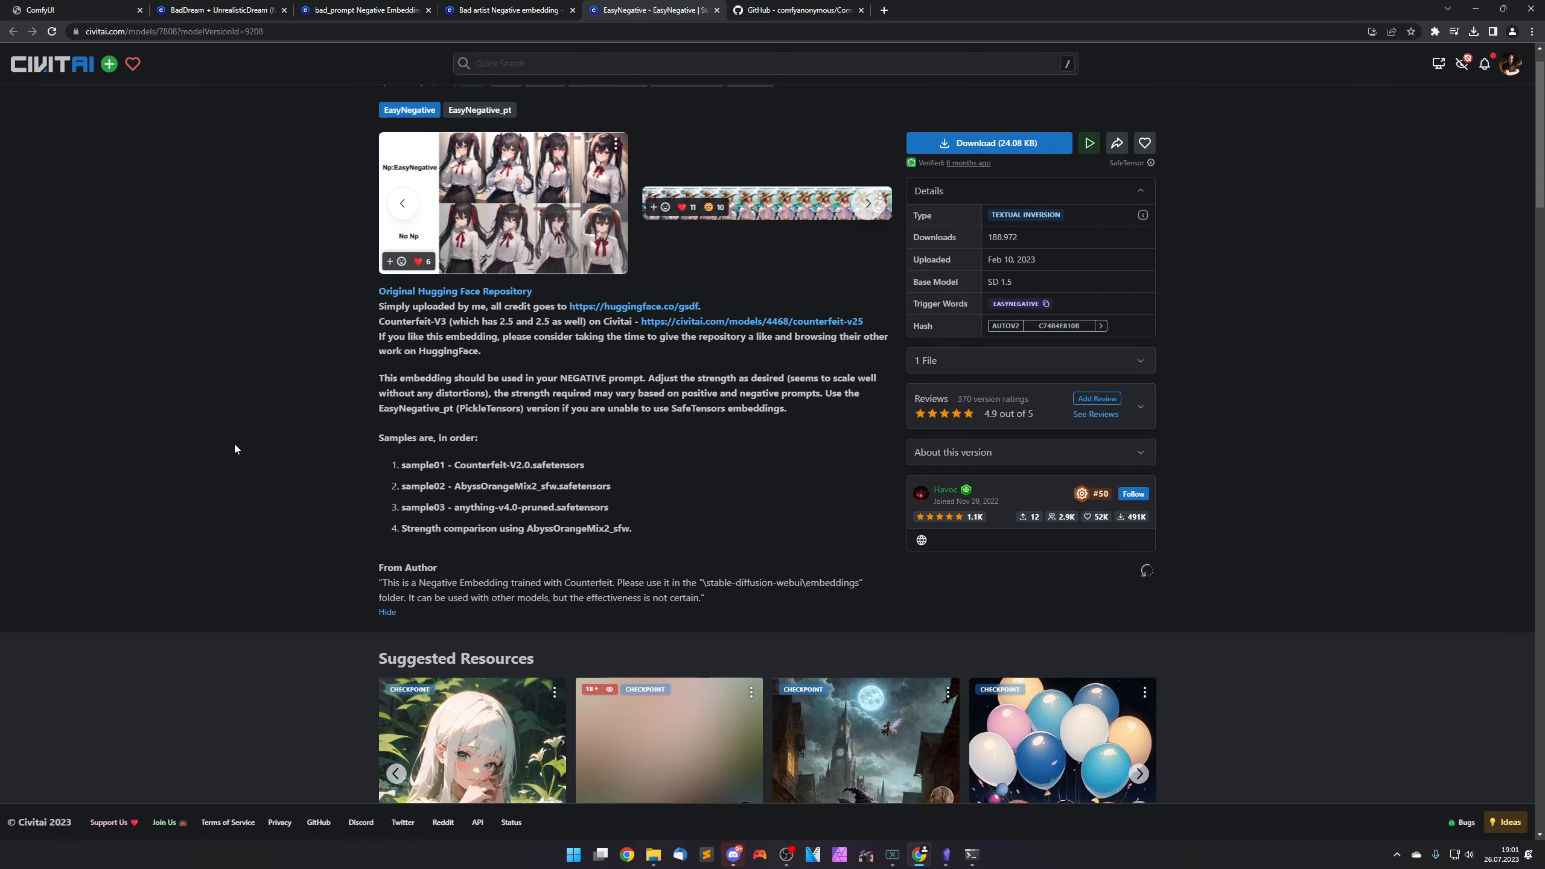
scroll(234, 449, down, 6)
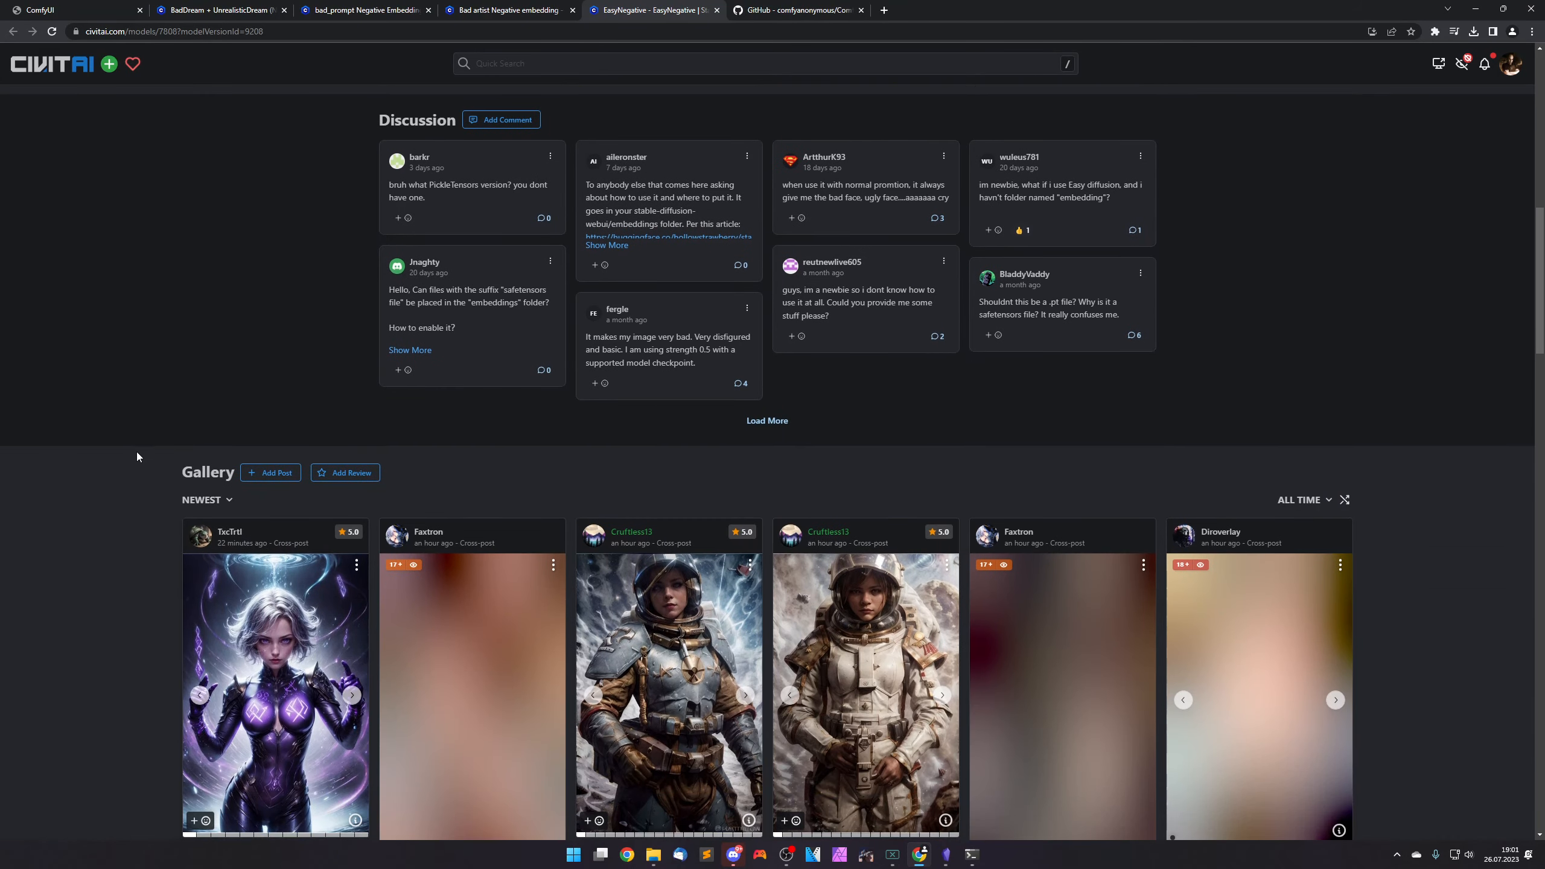
scroll(130, 459, down, 2)
scroll(131, 454, down, 1)
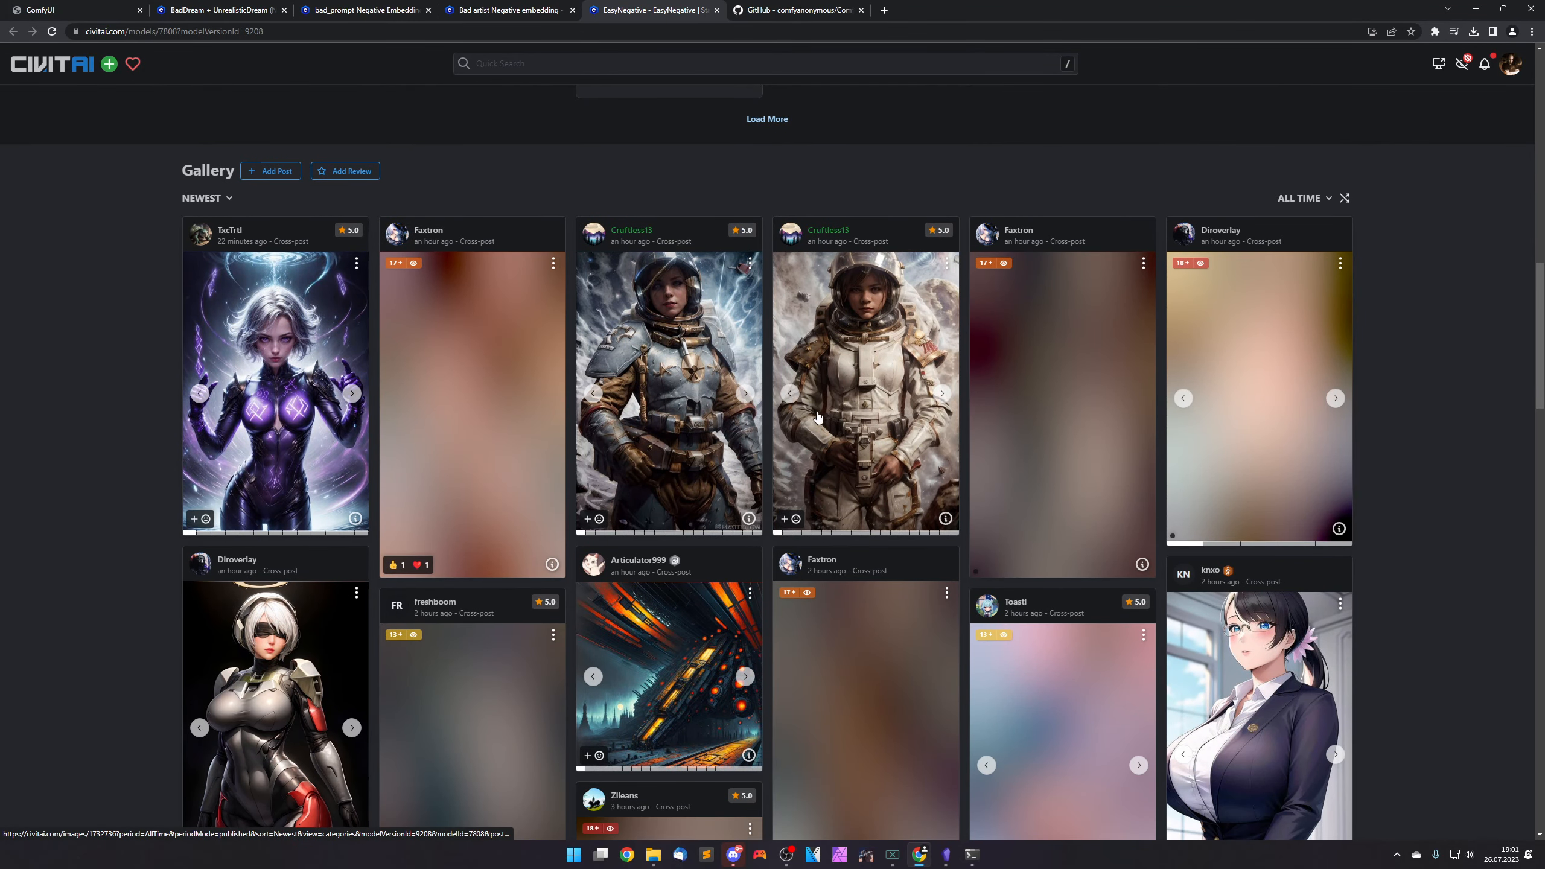
scroll(89, 483, down, 5)
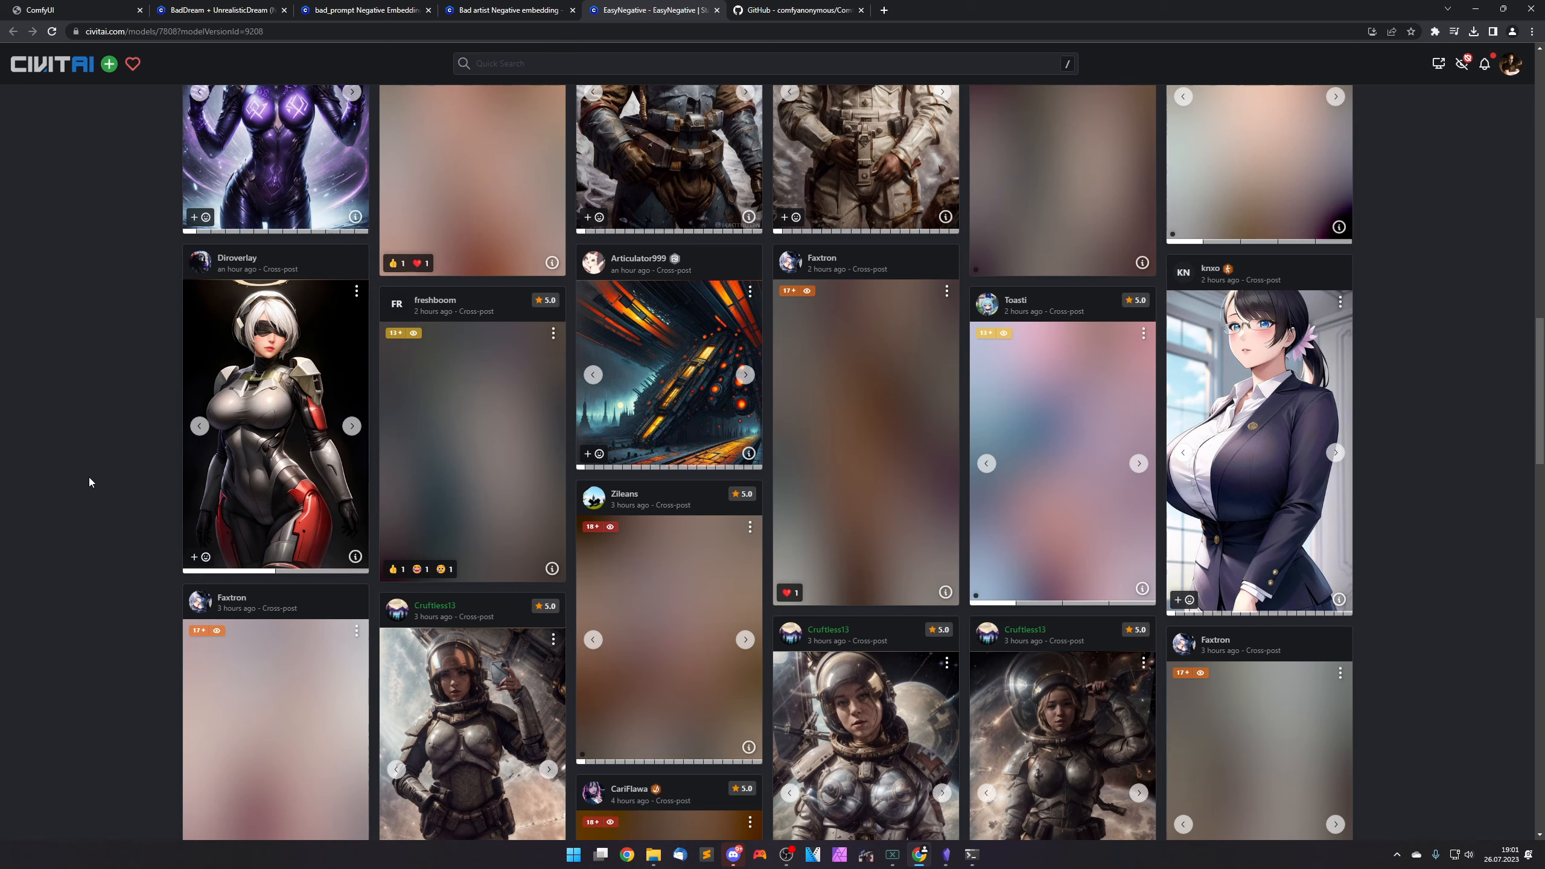
scroll(89, 477, down, 4)
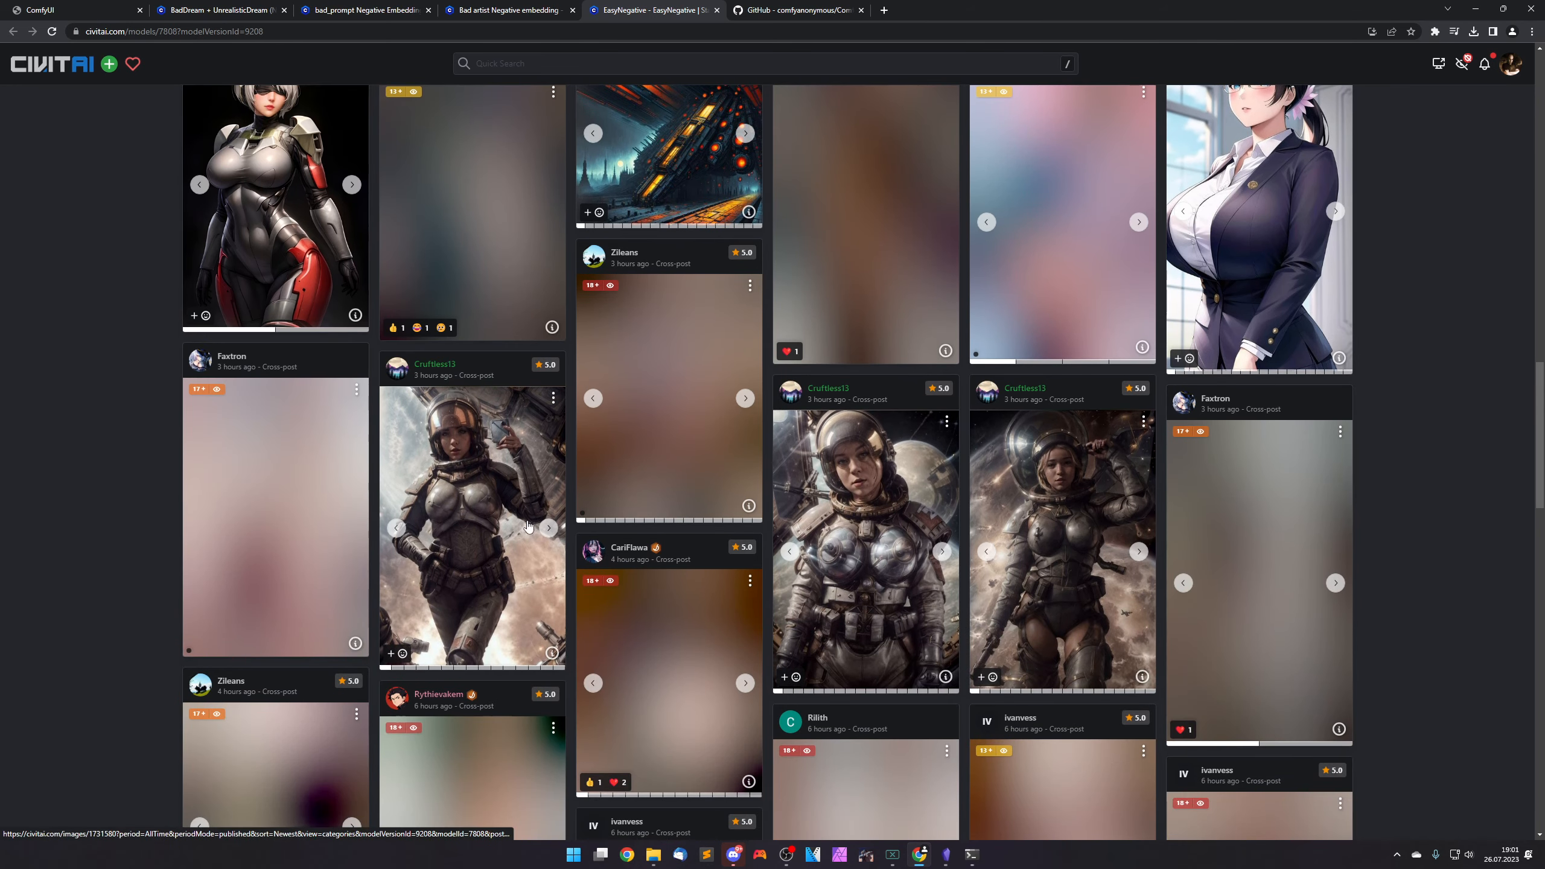
scroll(93, 504, up, 10)
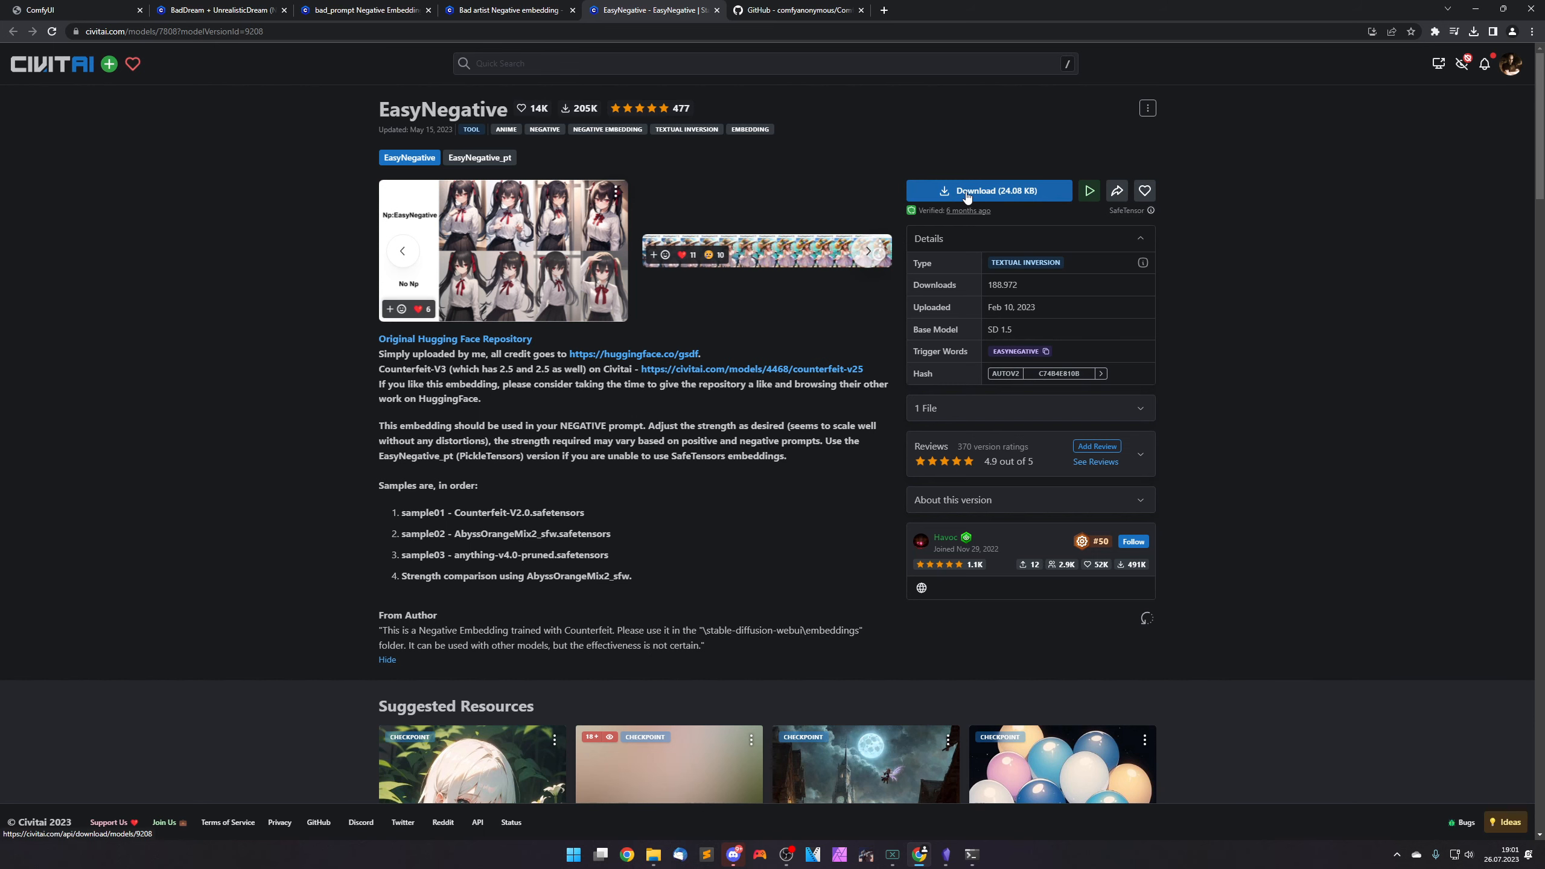
Go back to the Bad artist Negative embedding page and compare its Bad artist anime and Bad artist versions.
click(490, 4)
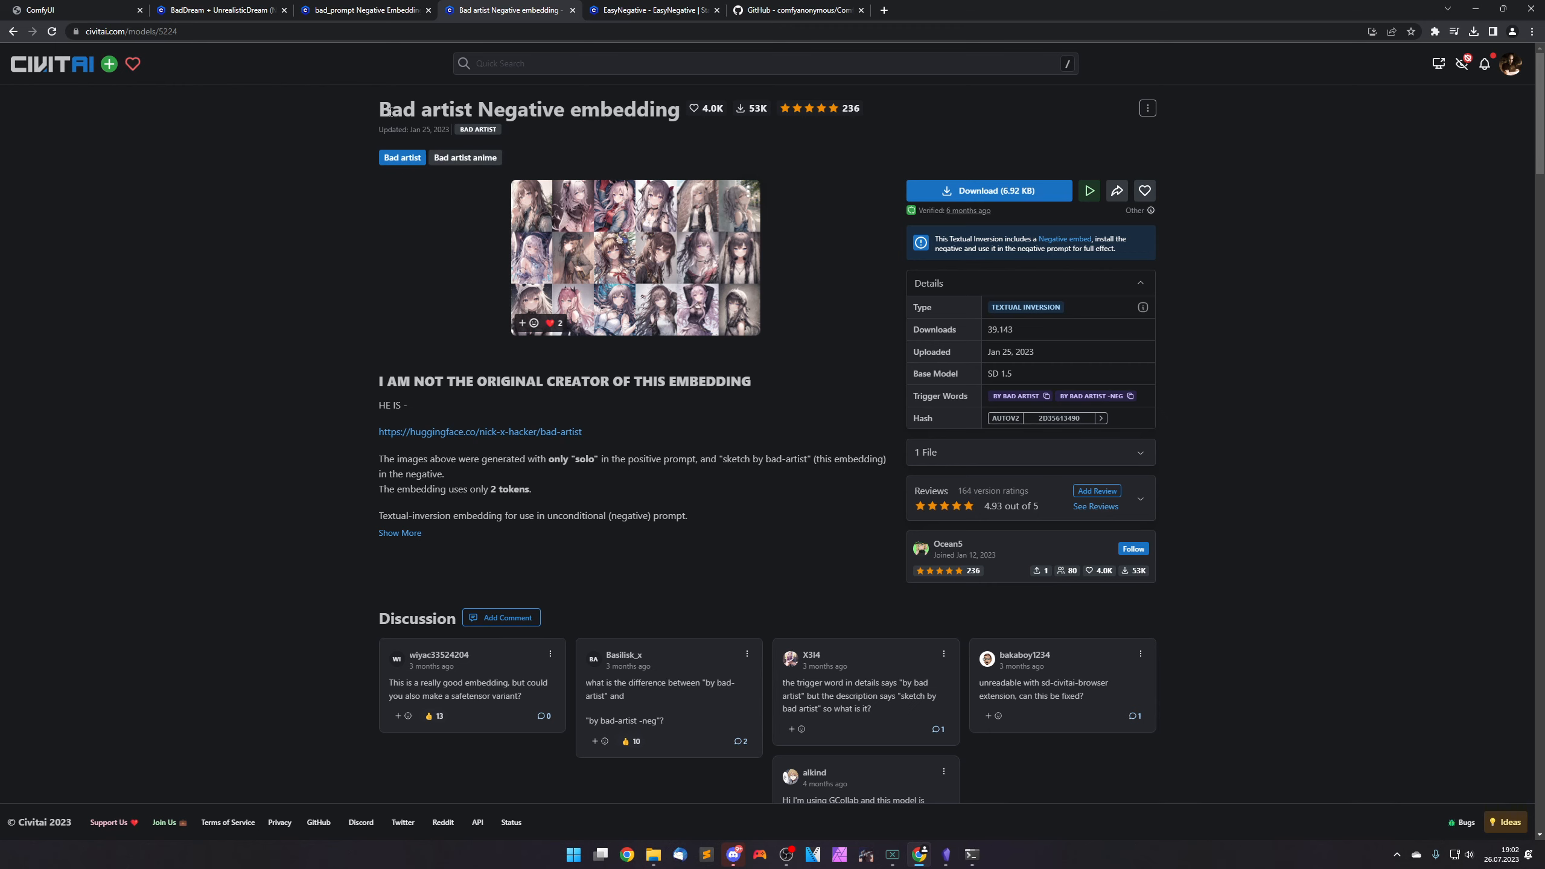
drag(378, 111, 473, 110)
click(469, 119)
click(460, 157)
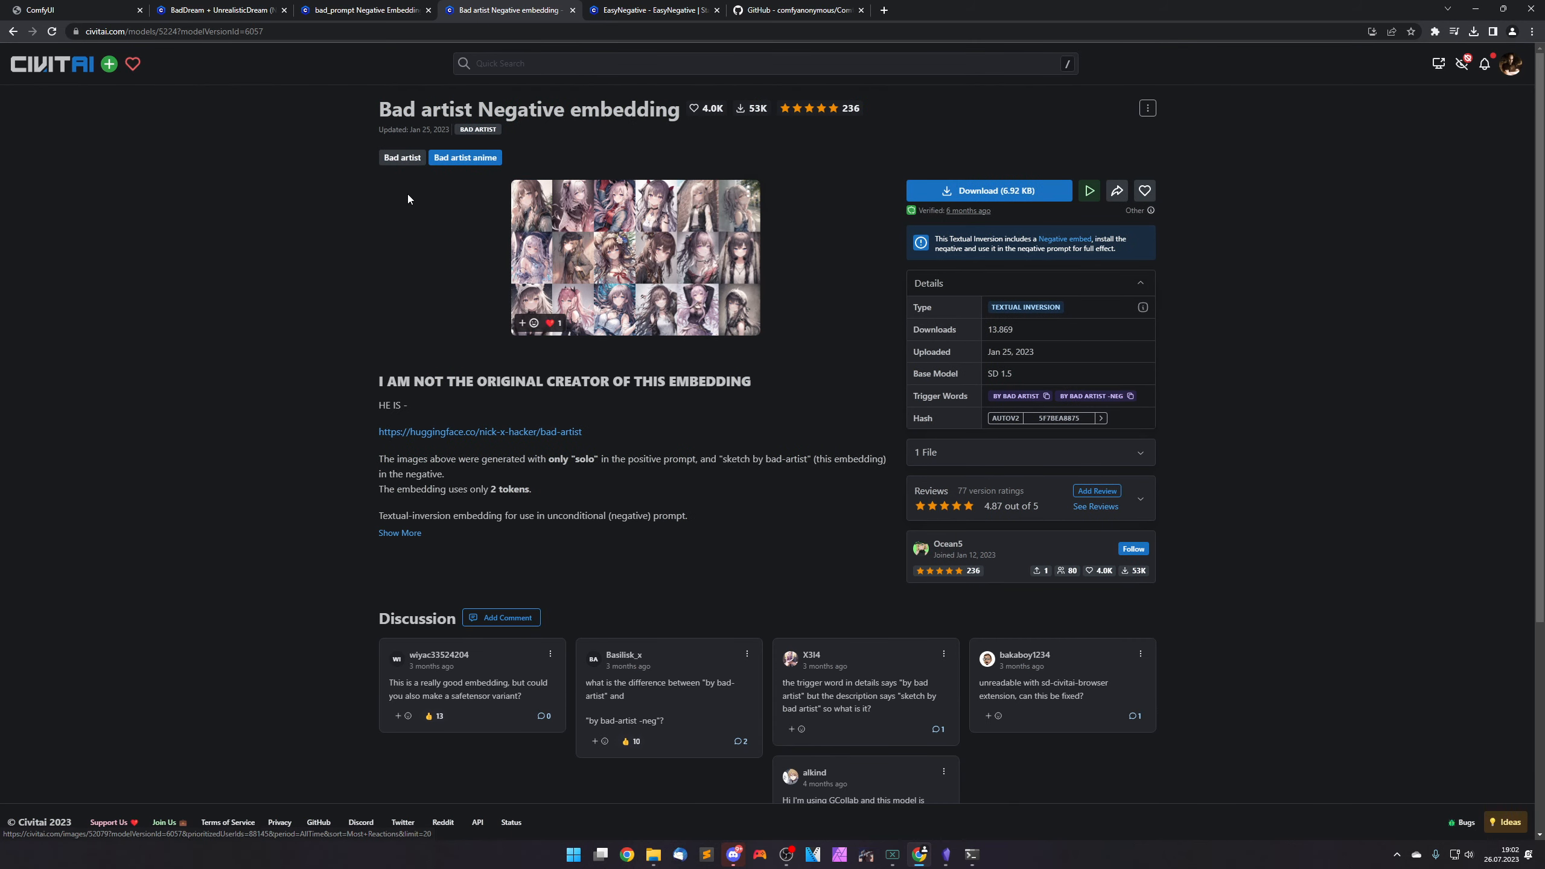
click(400, 157)
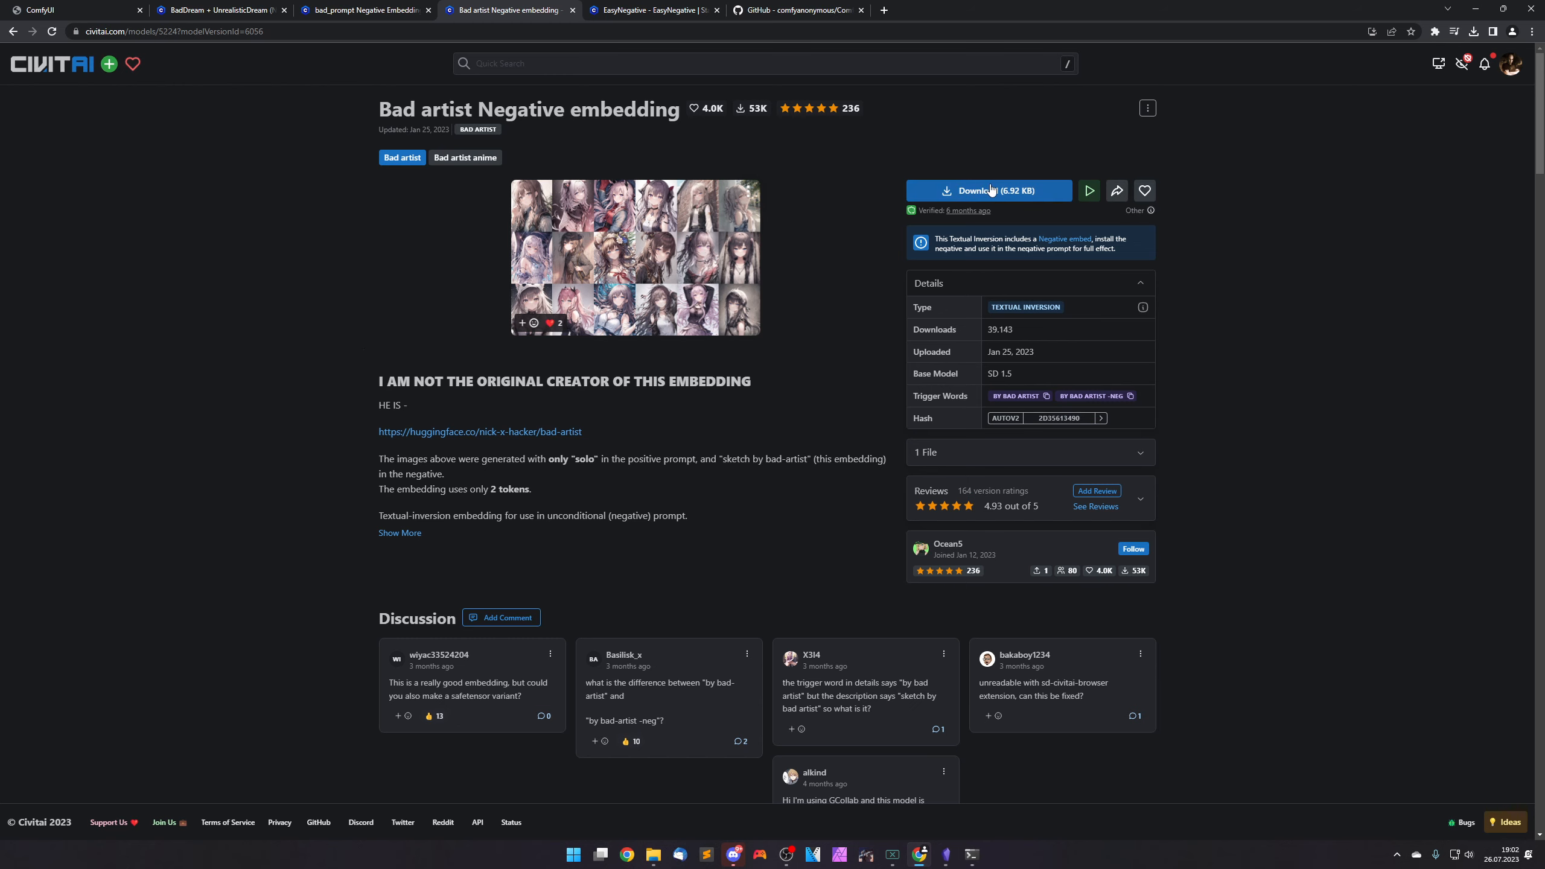
Switch to File Explorer and open the folder ComfyUI_windows_portable\ComfyUI\models\embeddings inside Tools.
click(654, 854)
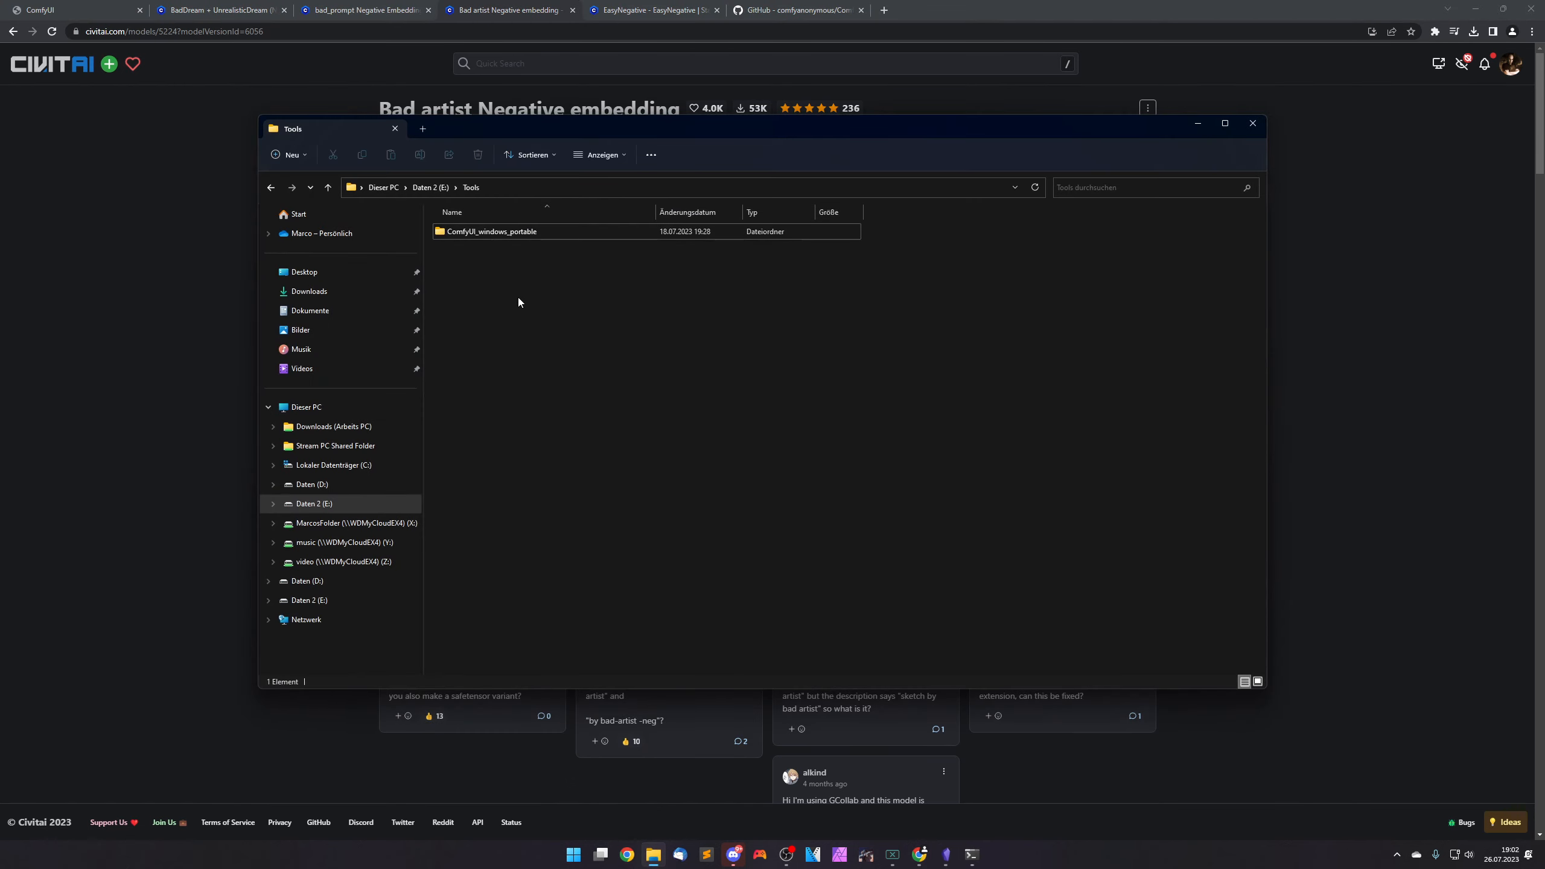
double_click(521, 232)
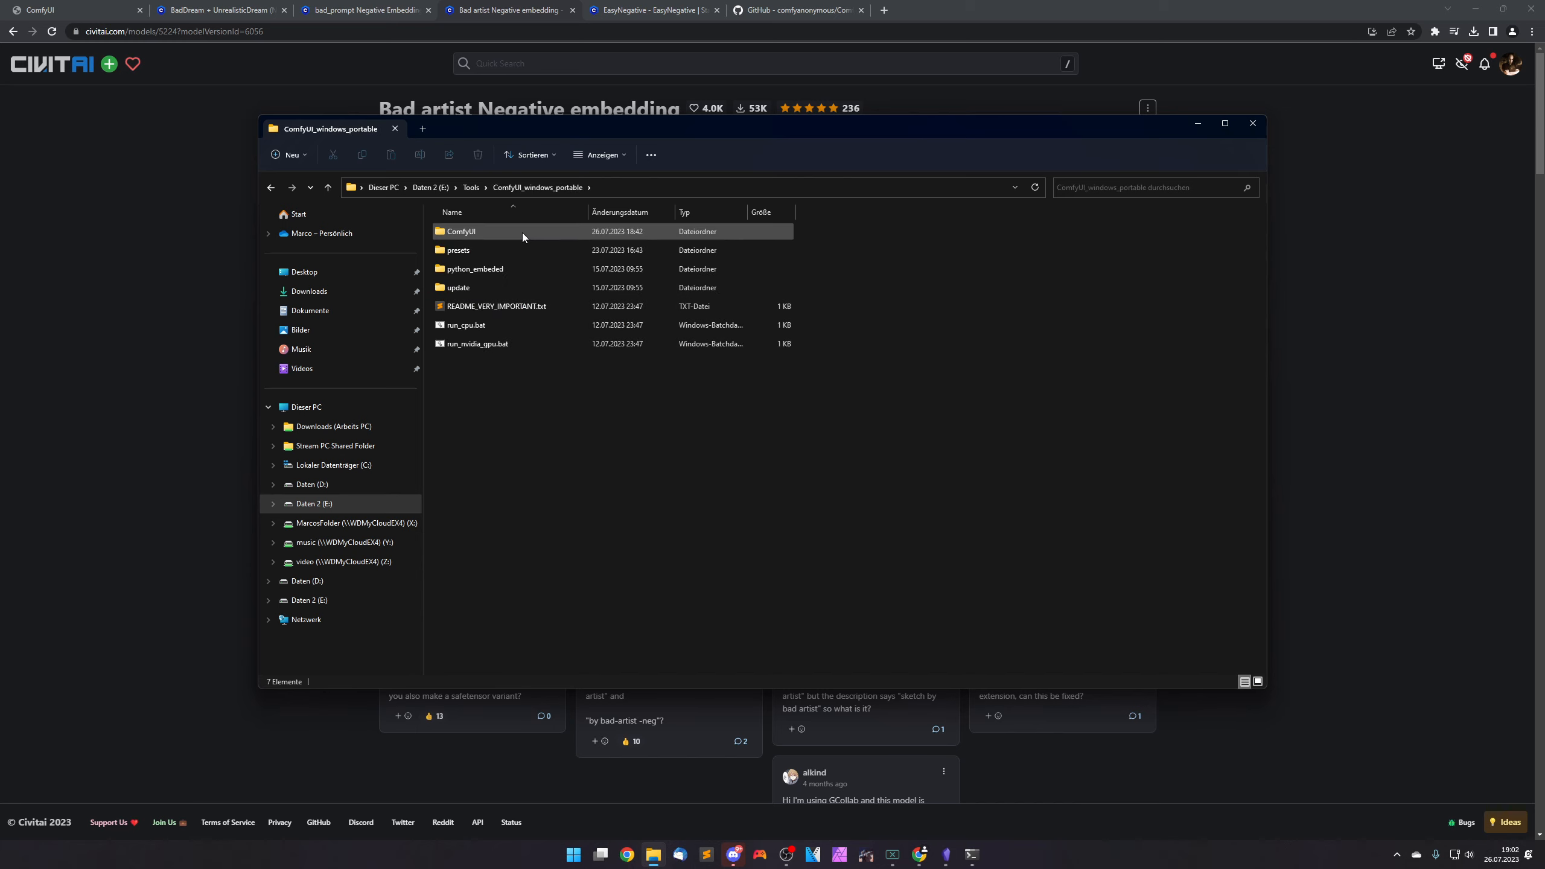
double_click(522, 231)
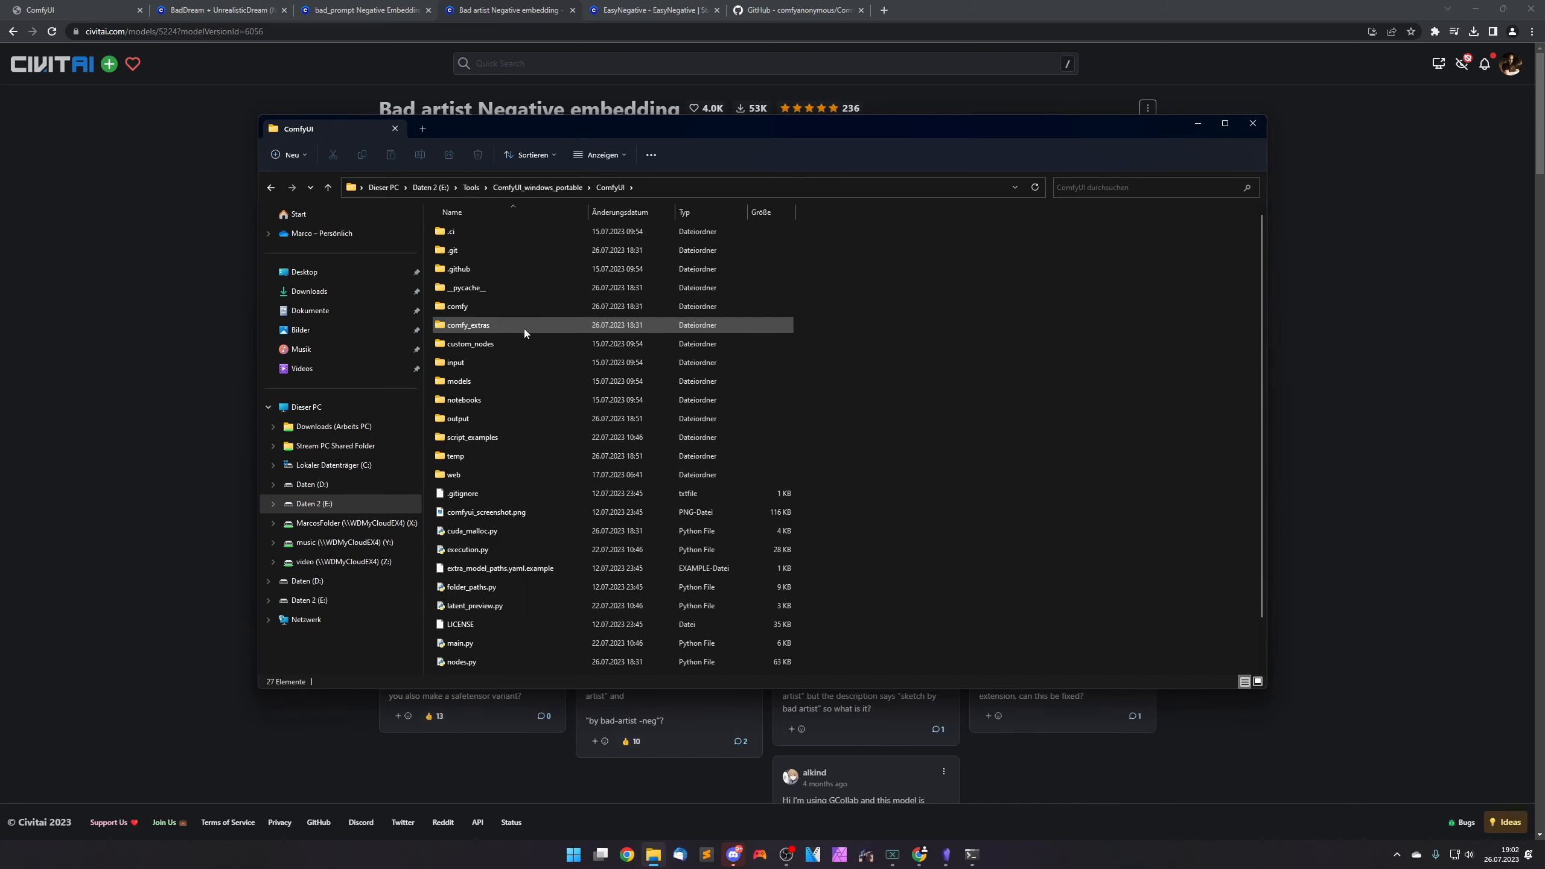
double_click(524, 378)
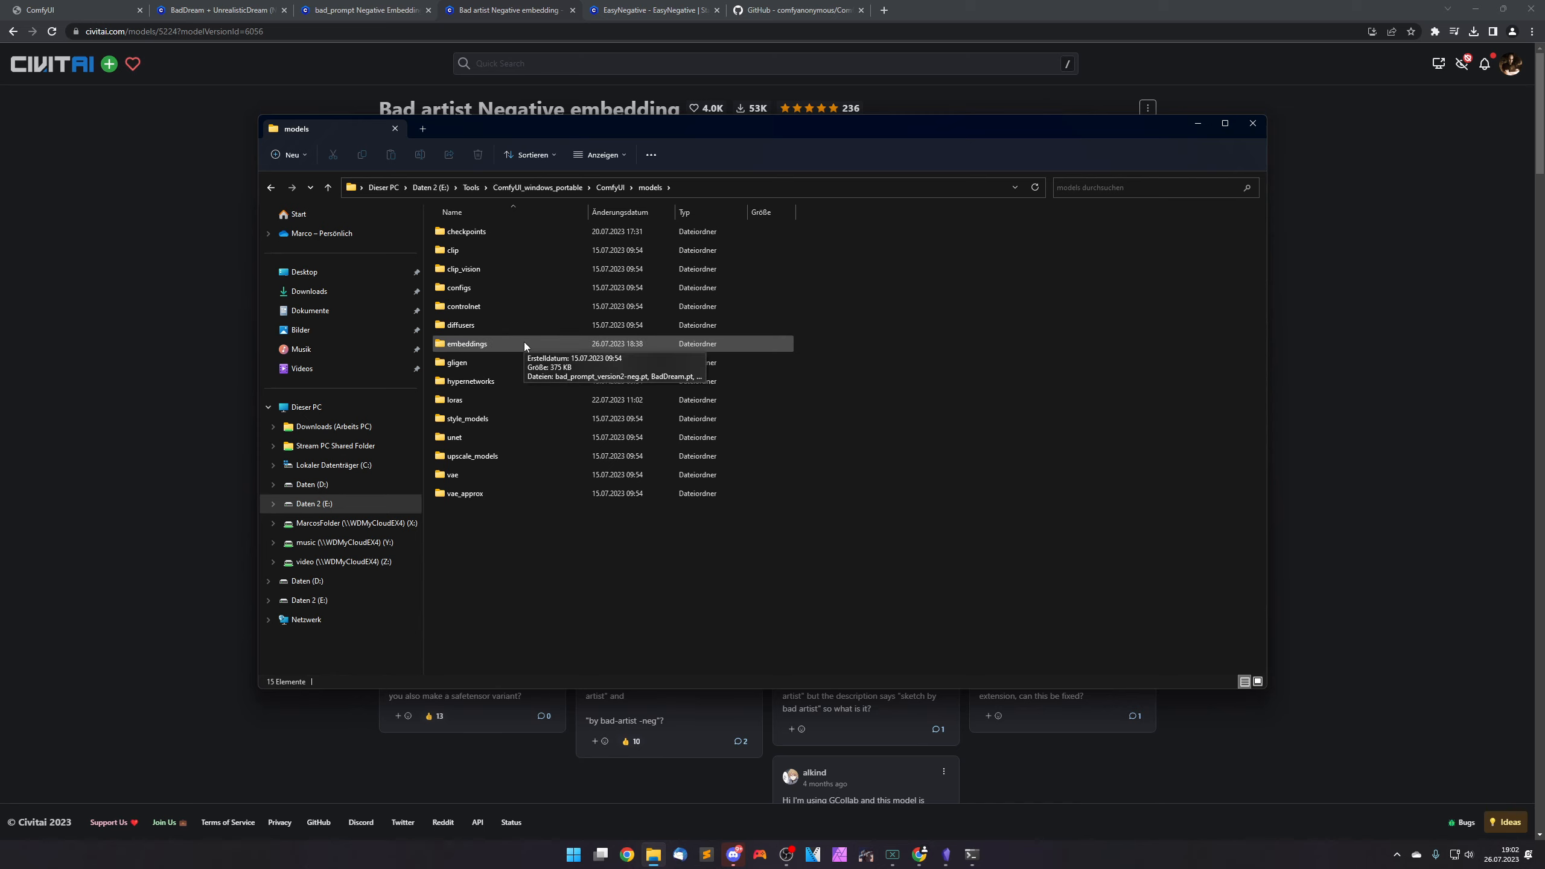
double_click(503, 343)
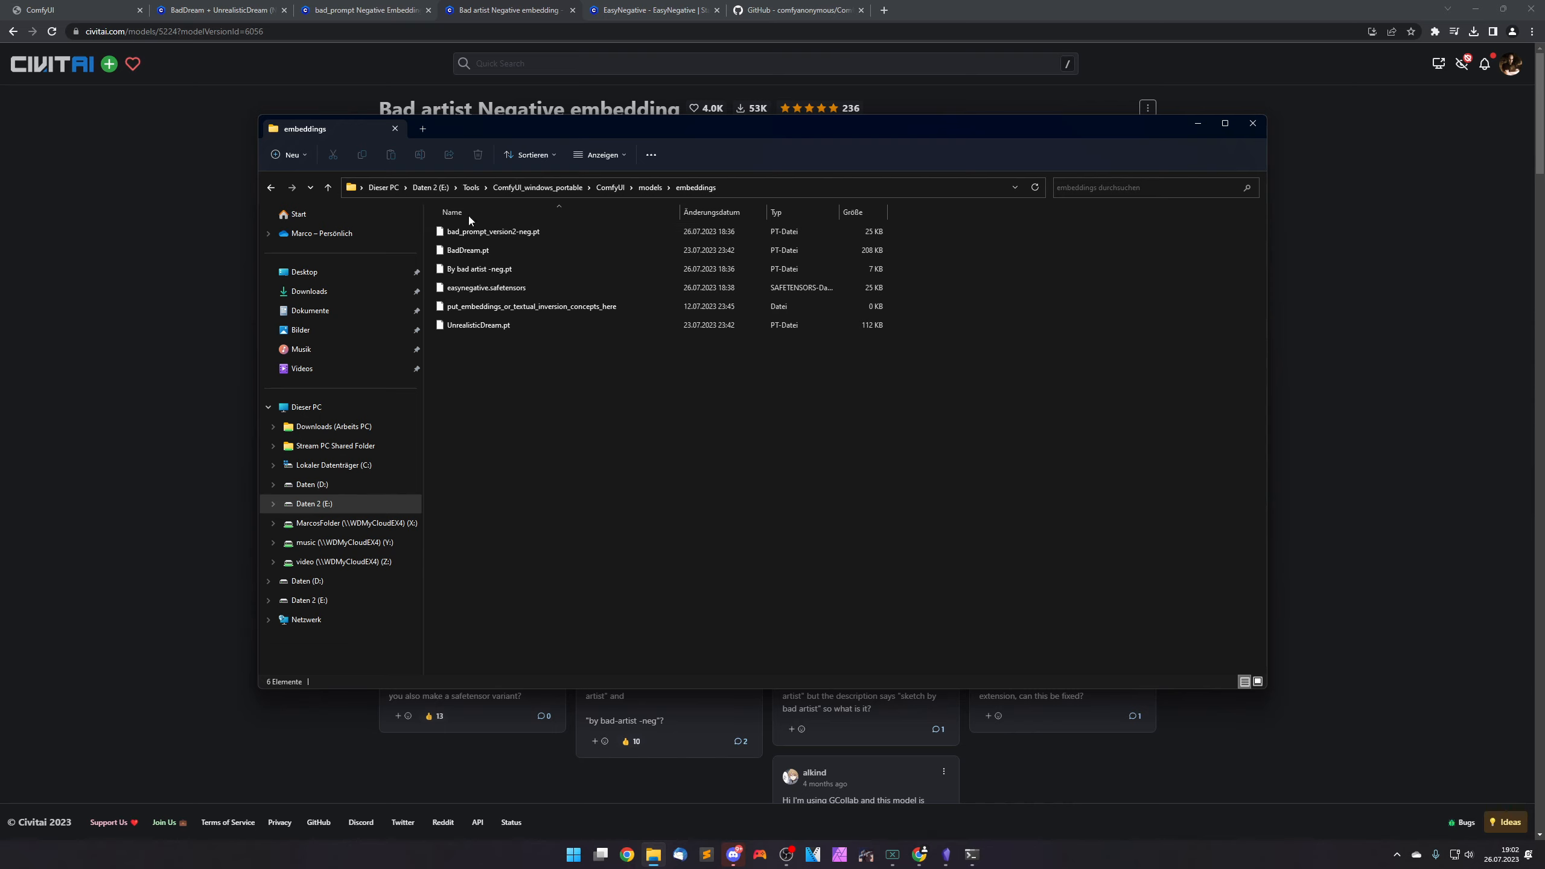
Go back up to the Tools folder in File Explorer and minimize its window.
click(472, 188)
click(494, 285)
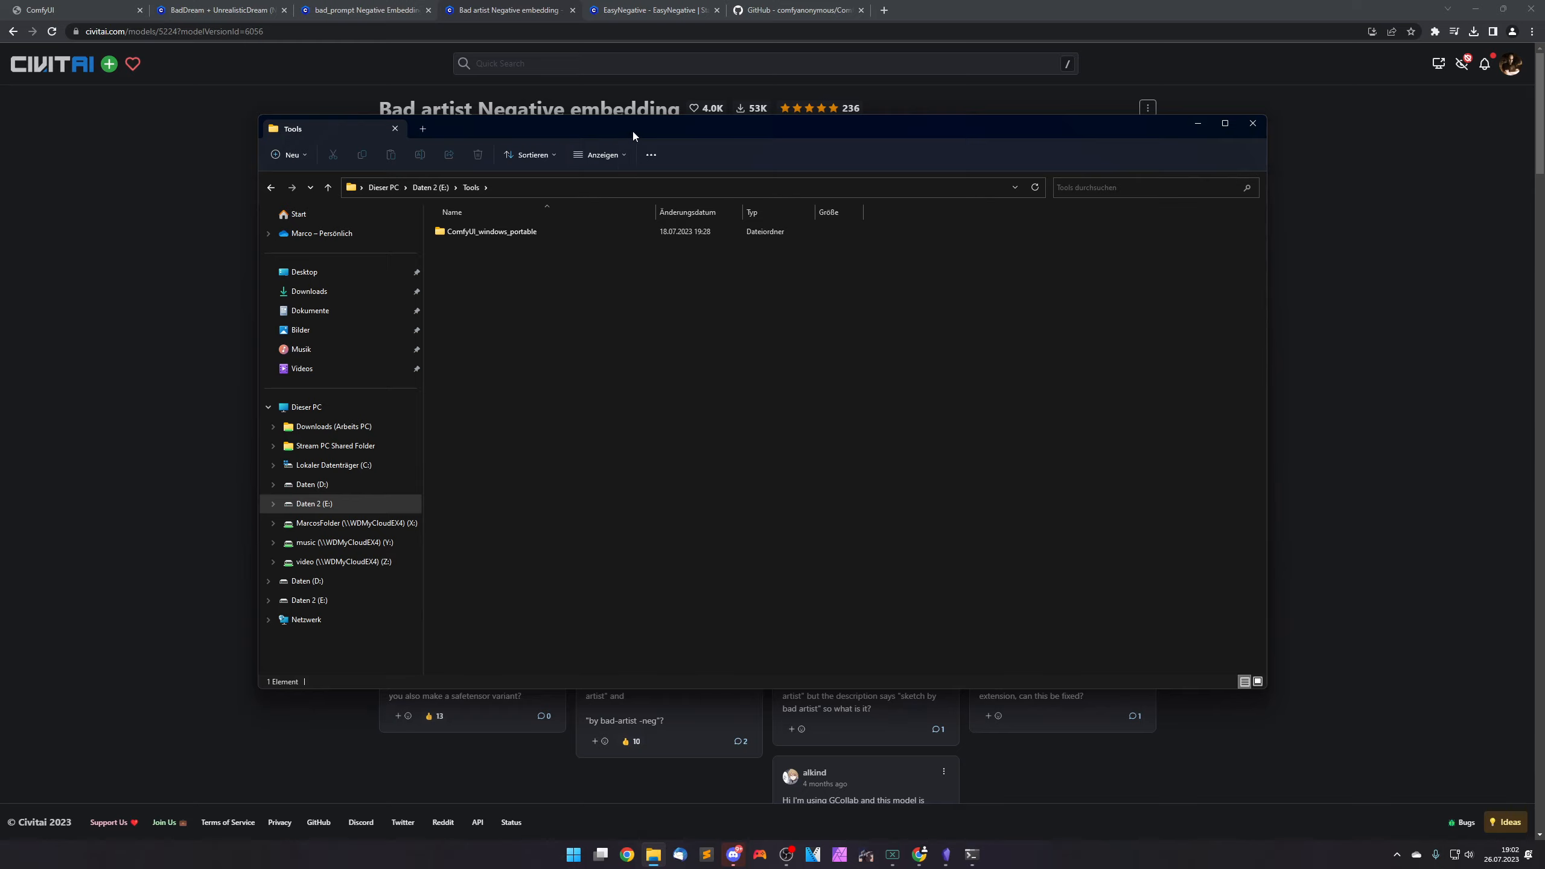
drag(632, 130, 646, 152)
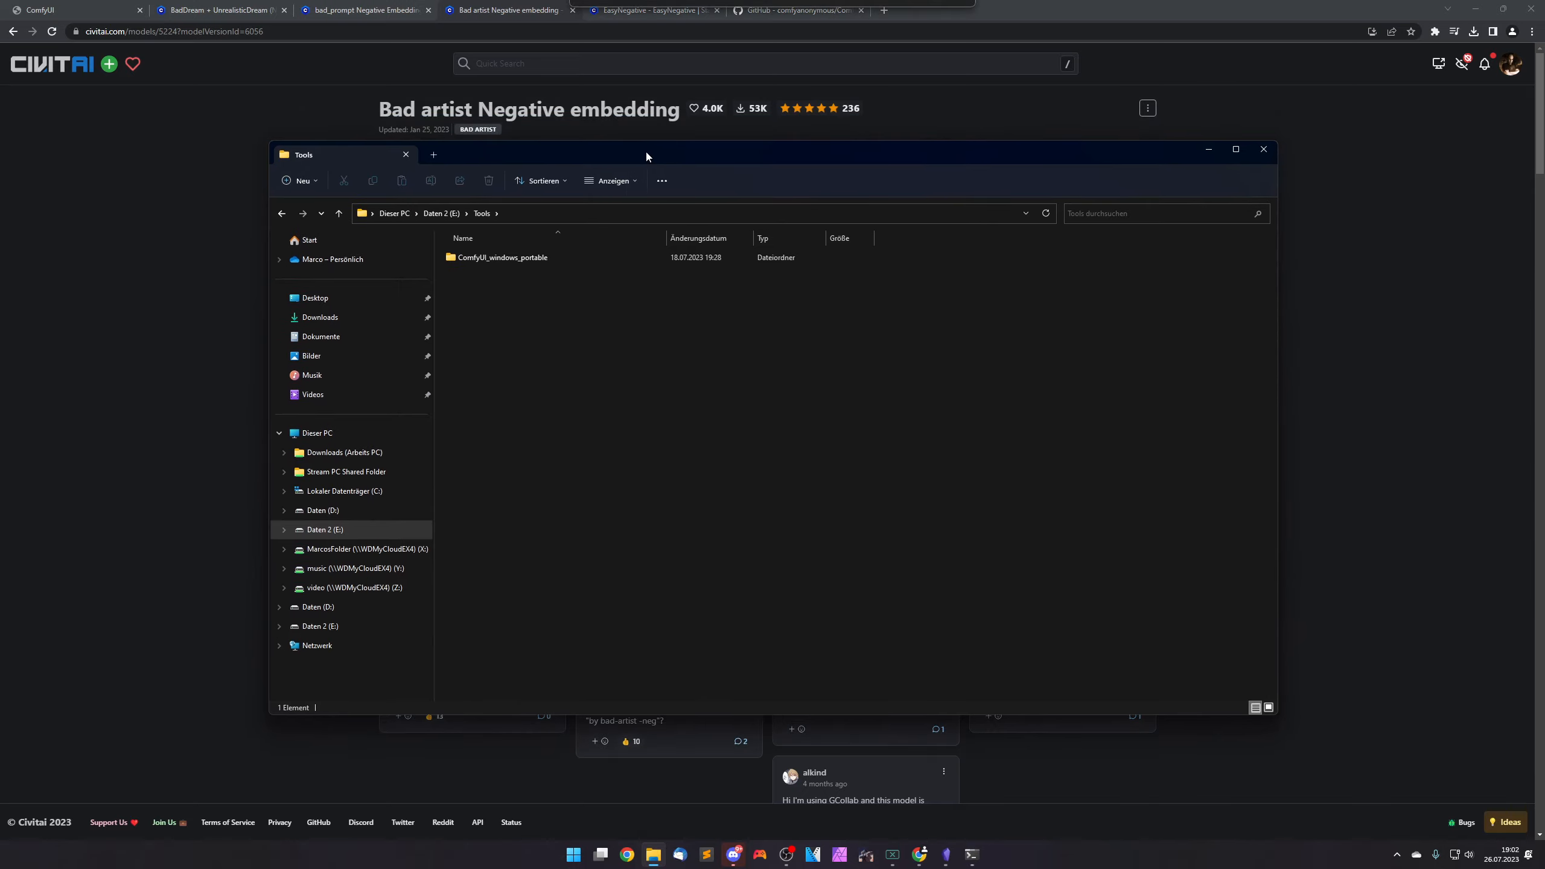
click(1210, 158)
Switch to the ComfyUI workflow, reset the browser zoom and examine the embedding entries in the negative prompt Primitive node.
click(93, 7)
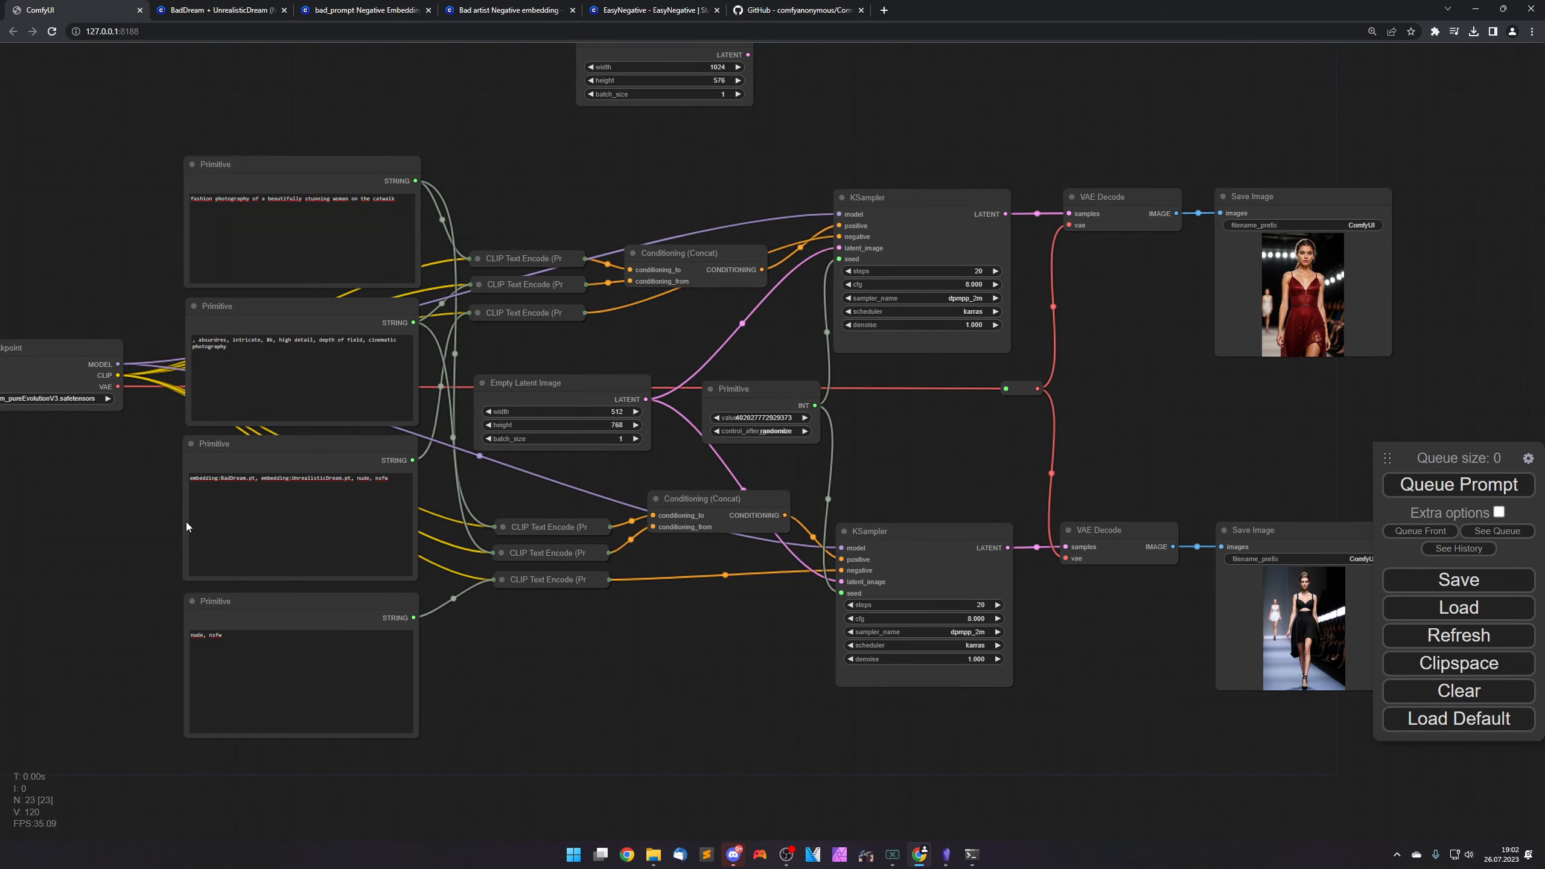
scroll(143, 550, up, 10)
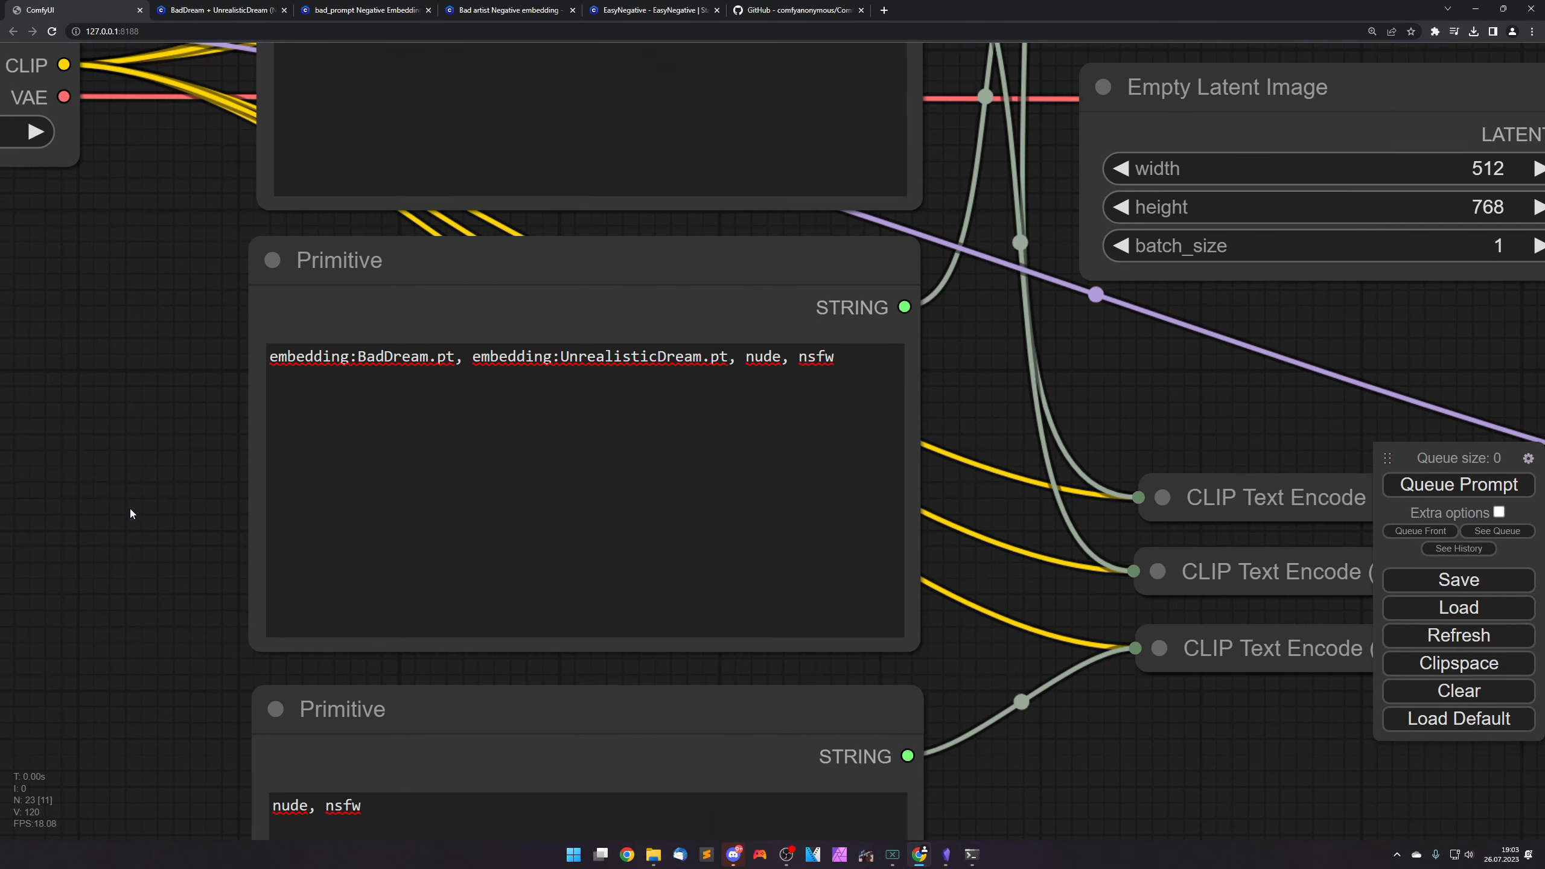
drag(130, 514, 220, 515)
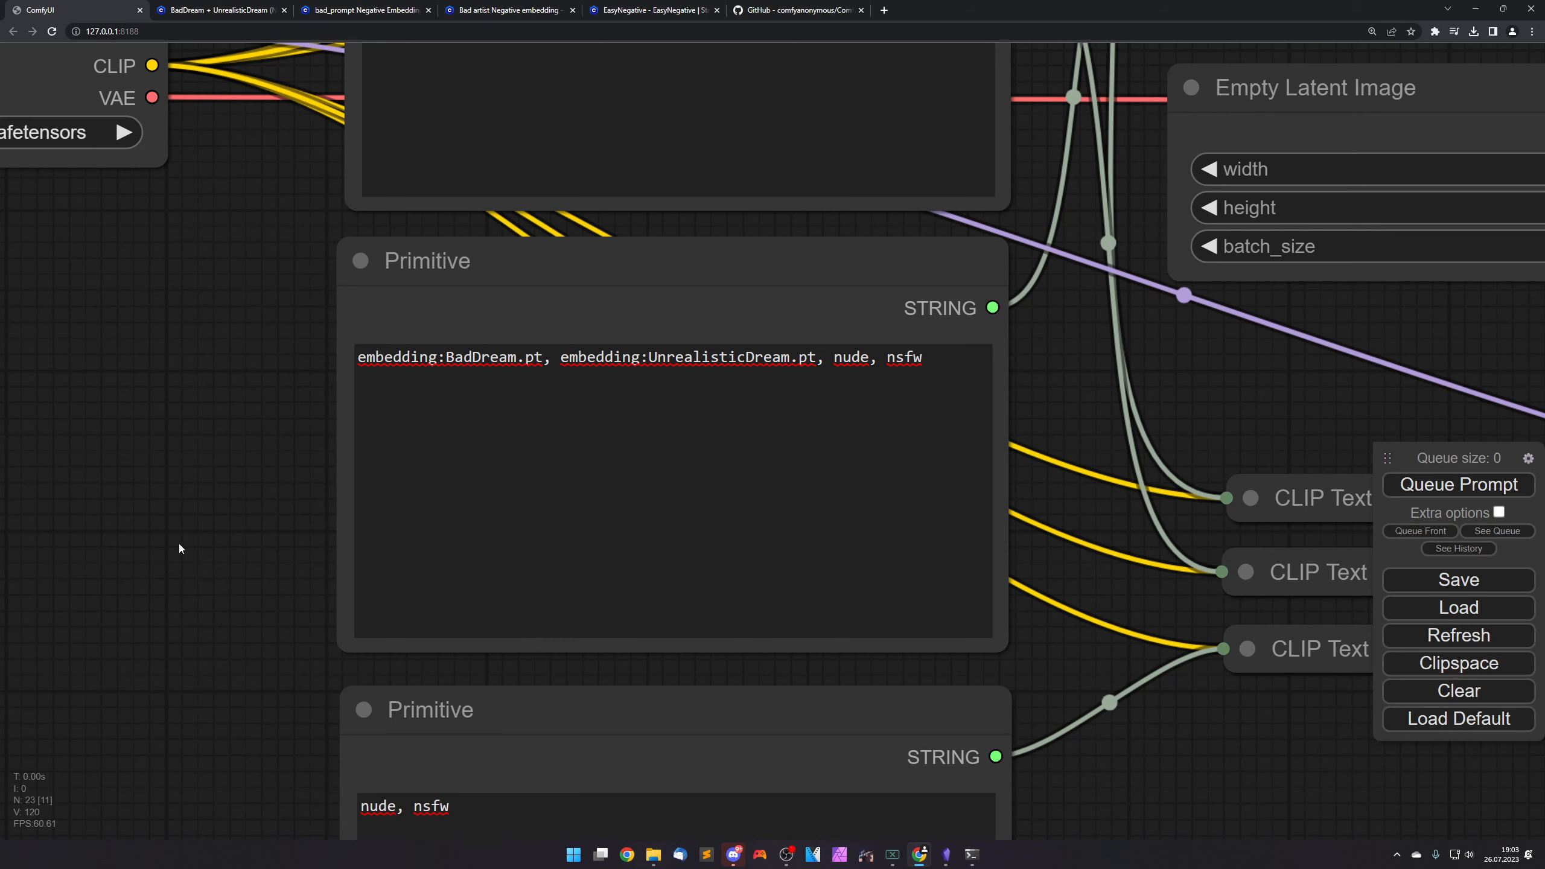
drag(249, 515, 263, 516)
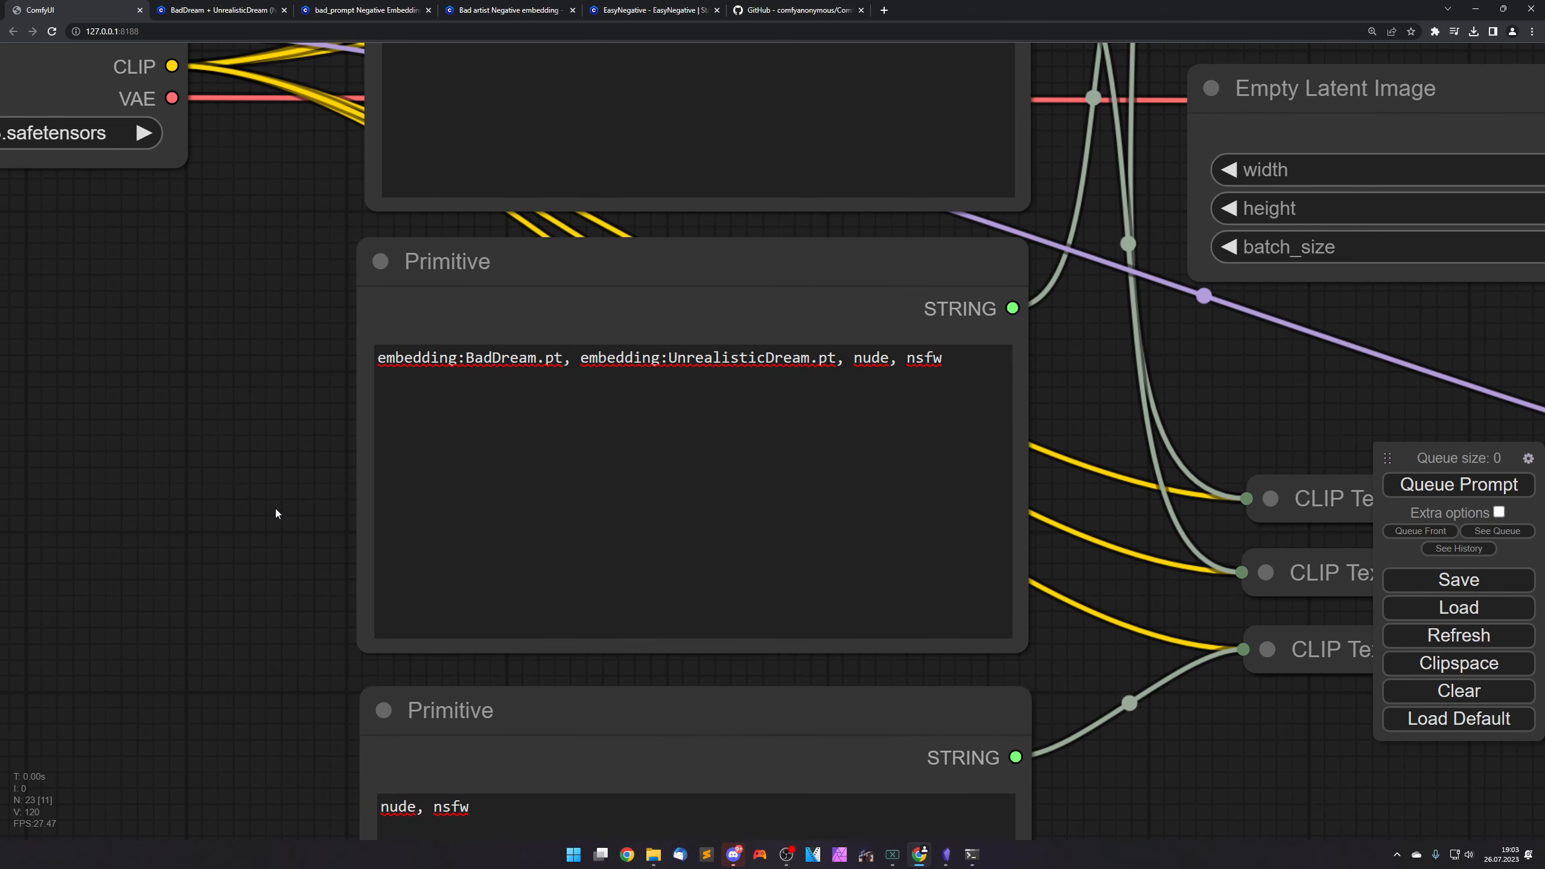
click(1370, 32)
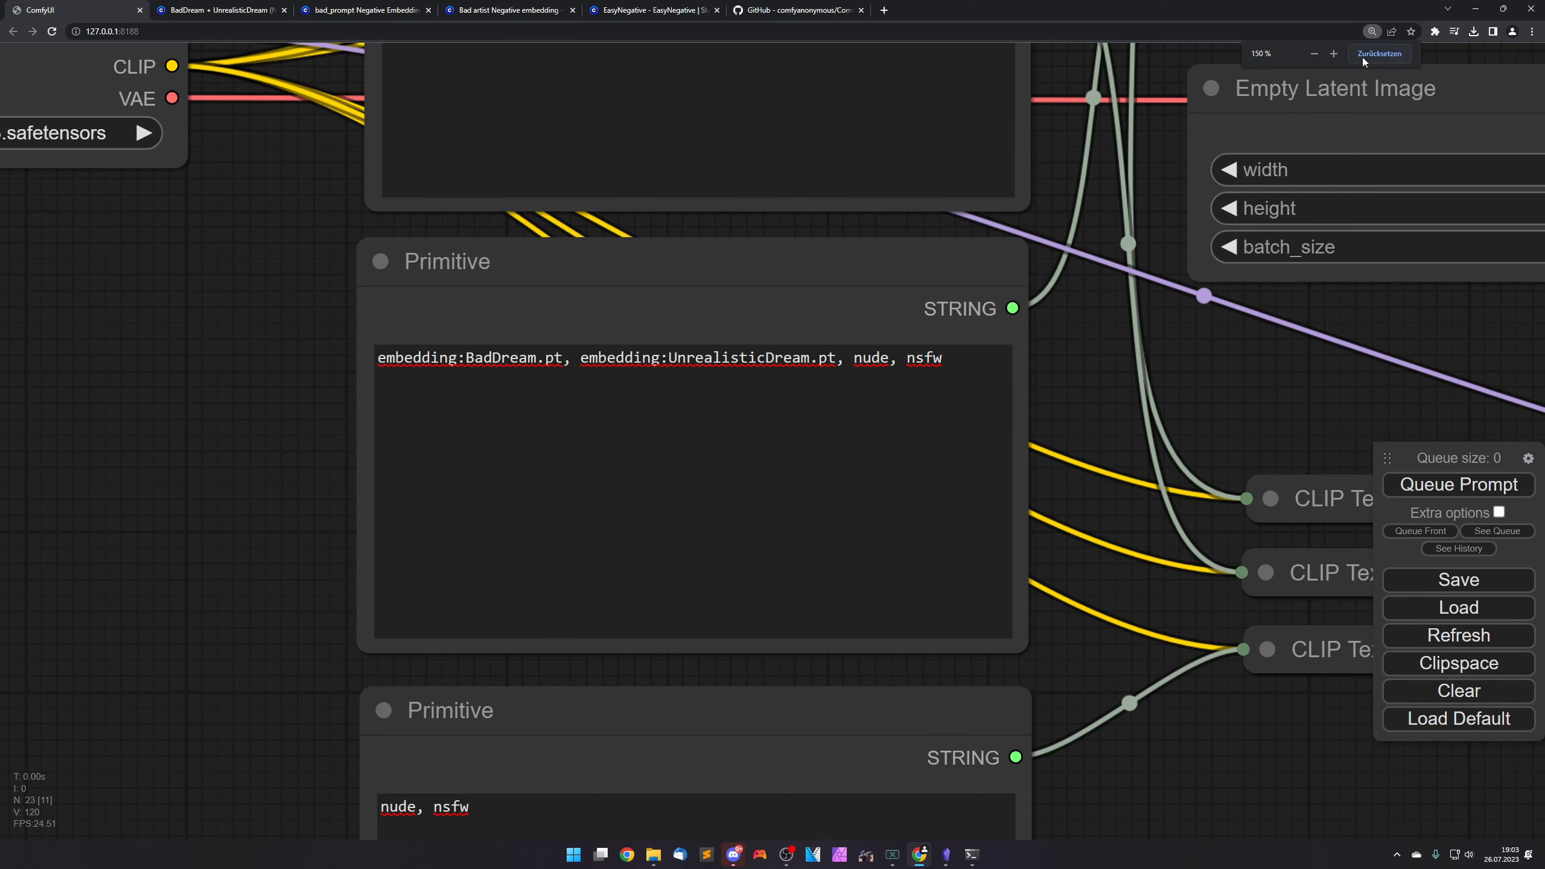
click(1363, 54)
drag(182, 455, 400, 551)
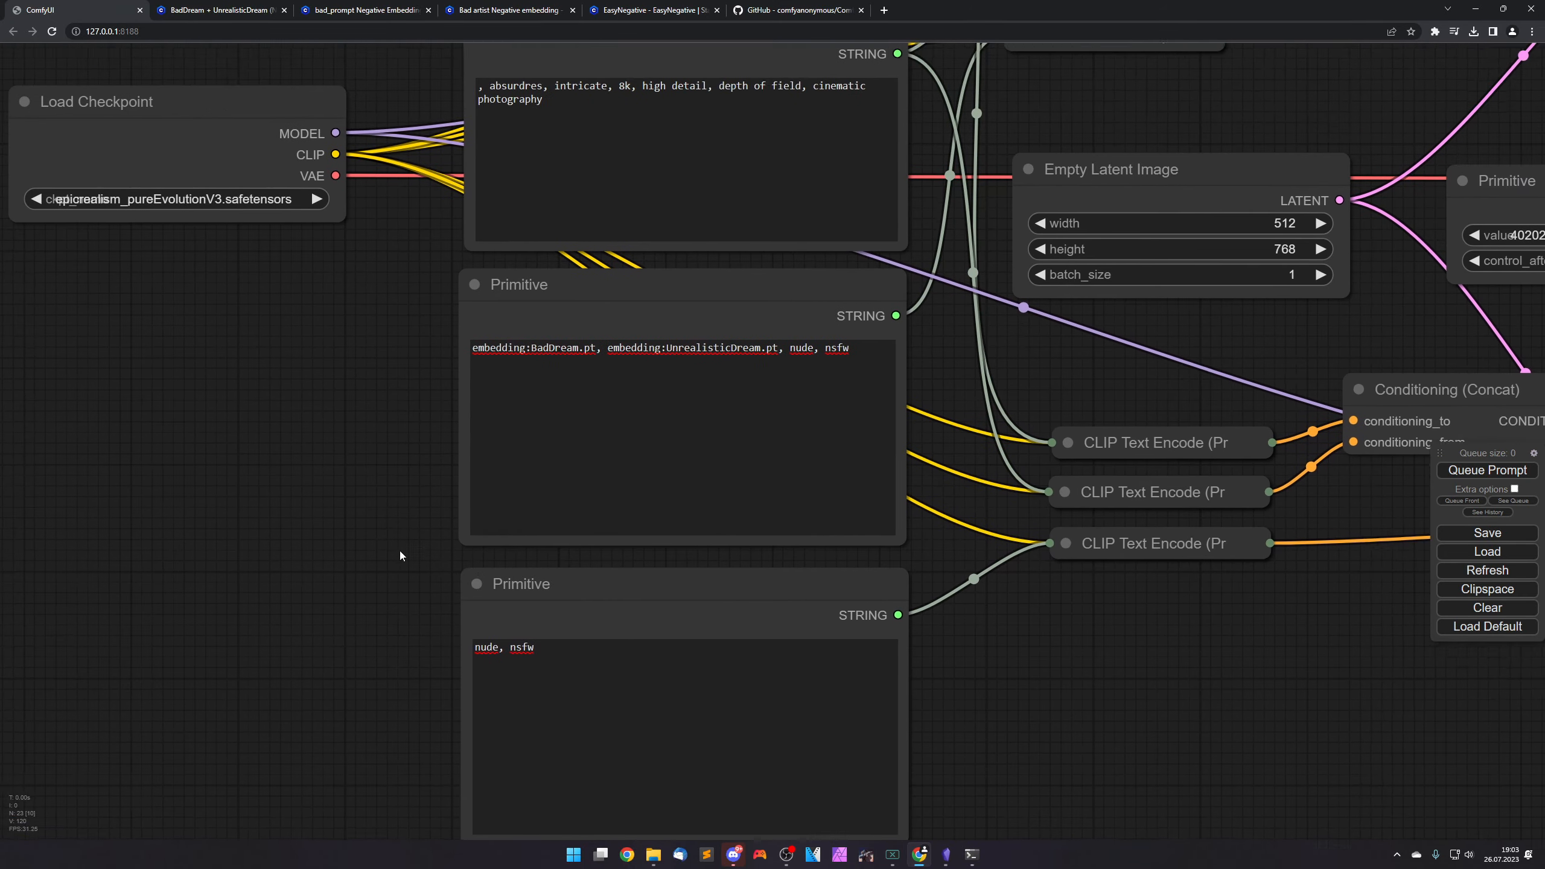
scroll(395, 551, up, 3)
drag(390, 454, 392, 505)
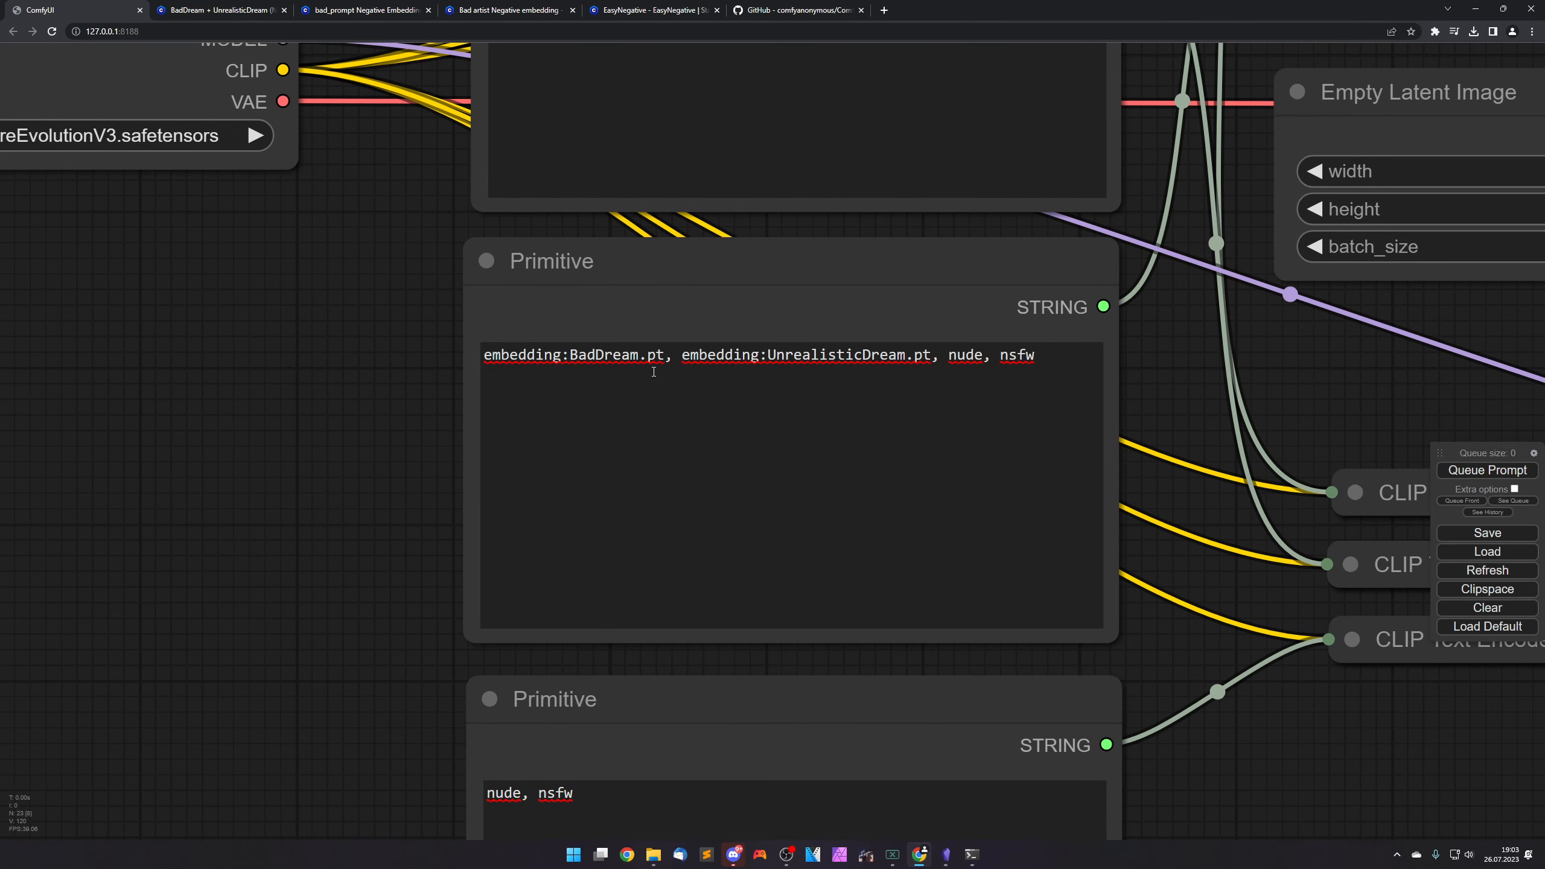
Add the line embedding:BadDream.pt below the existing text in the negative prompt, separated by an empty line.
click(1058, 361)
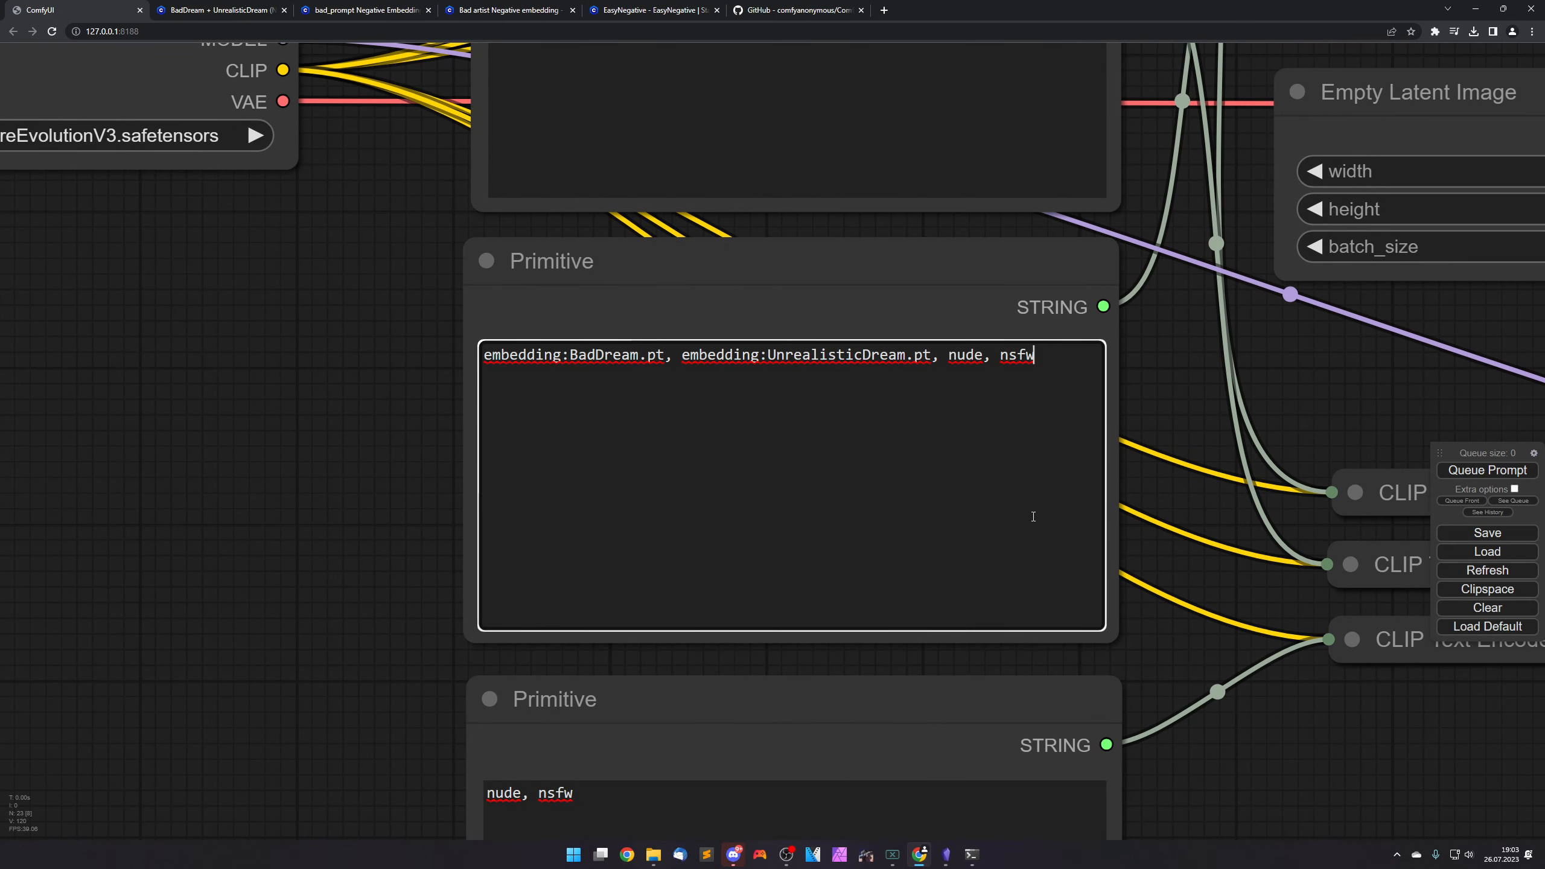
key(Return)
key(Return)
text(embedding:BadD)
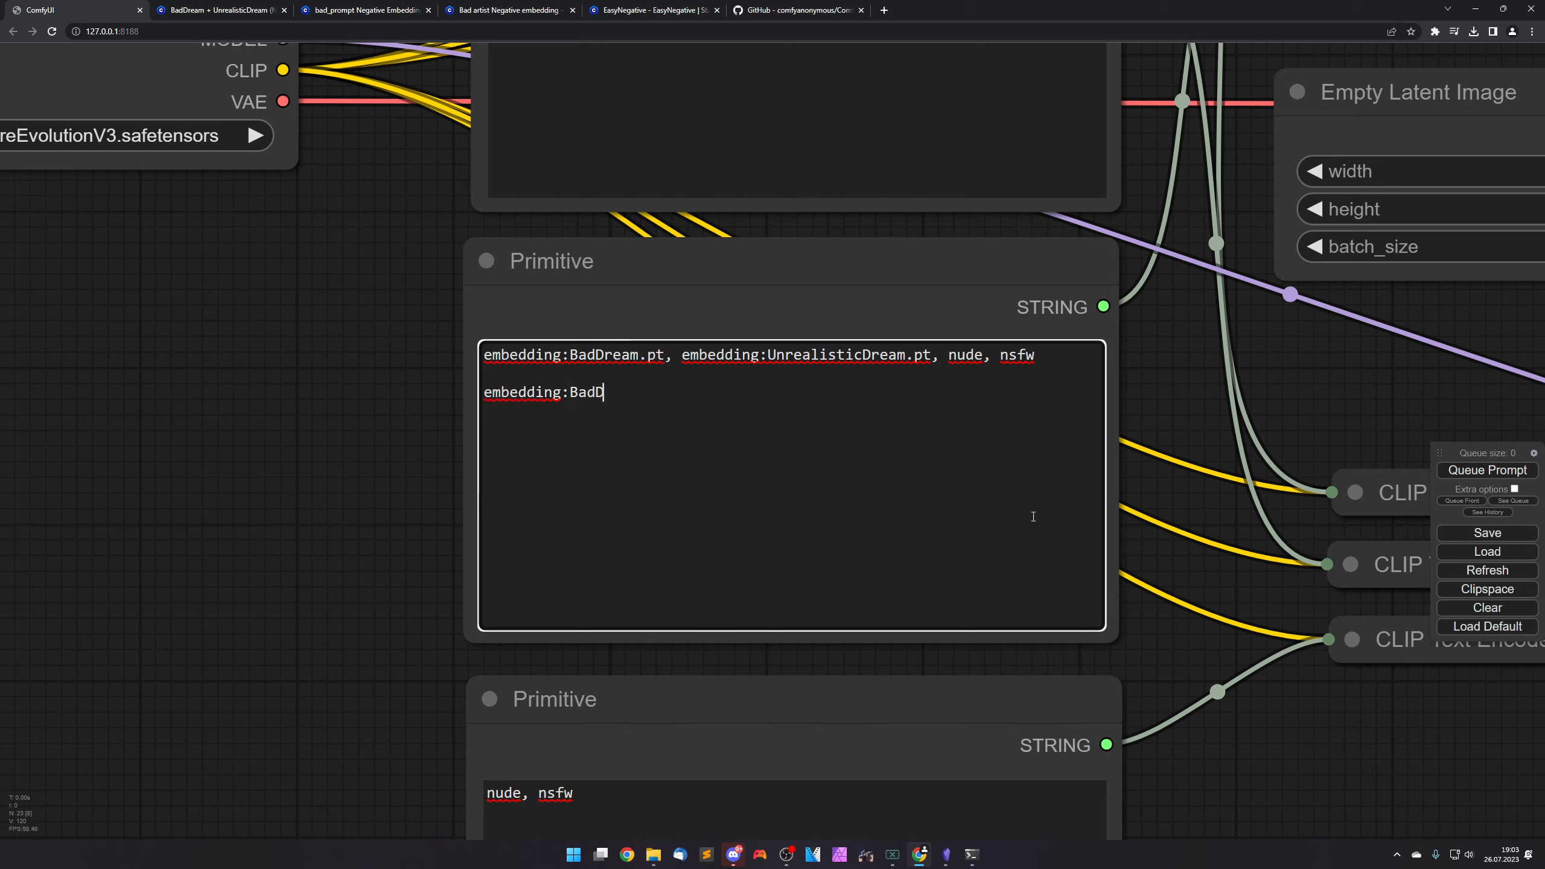
text(ream.pt)
Switch to File Explorer and open the folder ComfyUI_windows_portable\ComfyUI\models\embeddings.
click(653, 854)
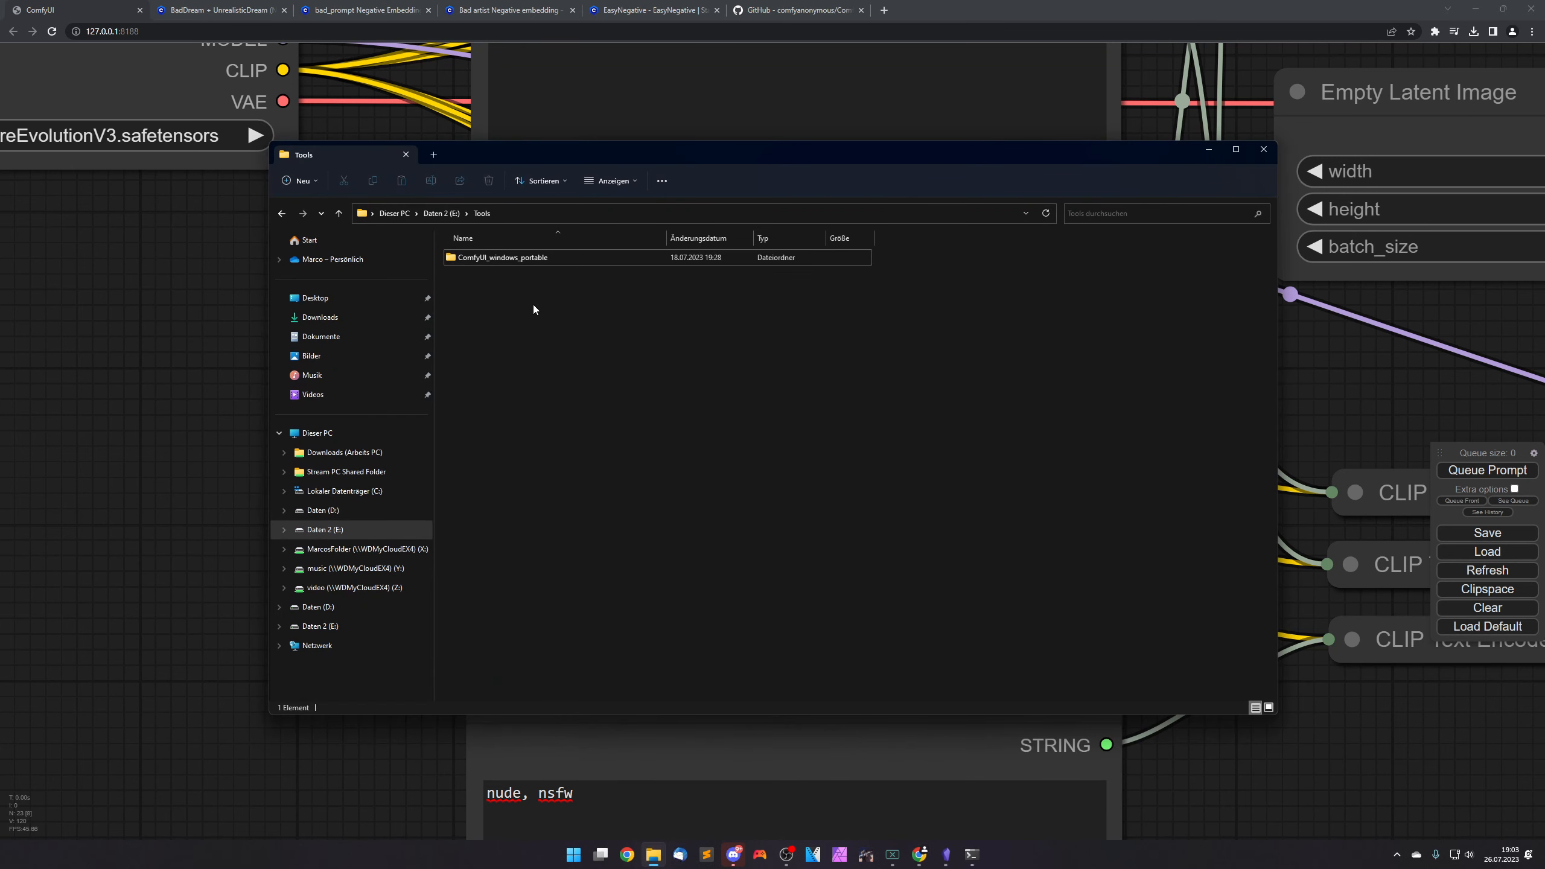
double_click(535, 261)
double_click(535, 261)
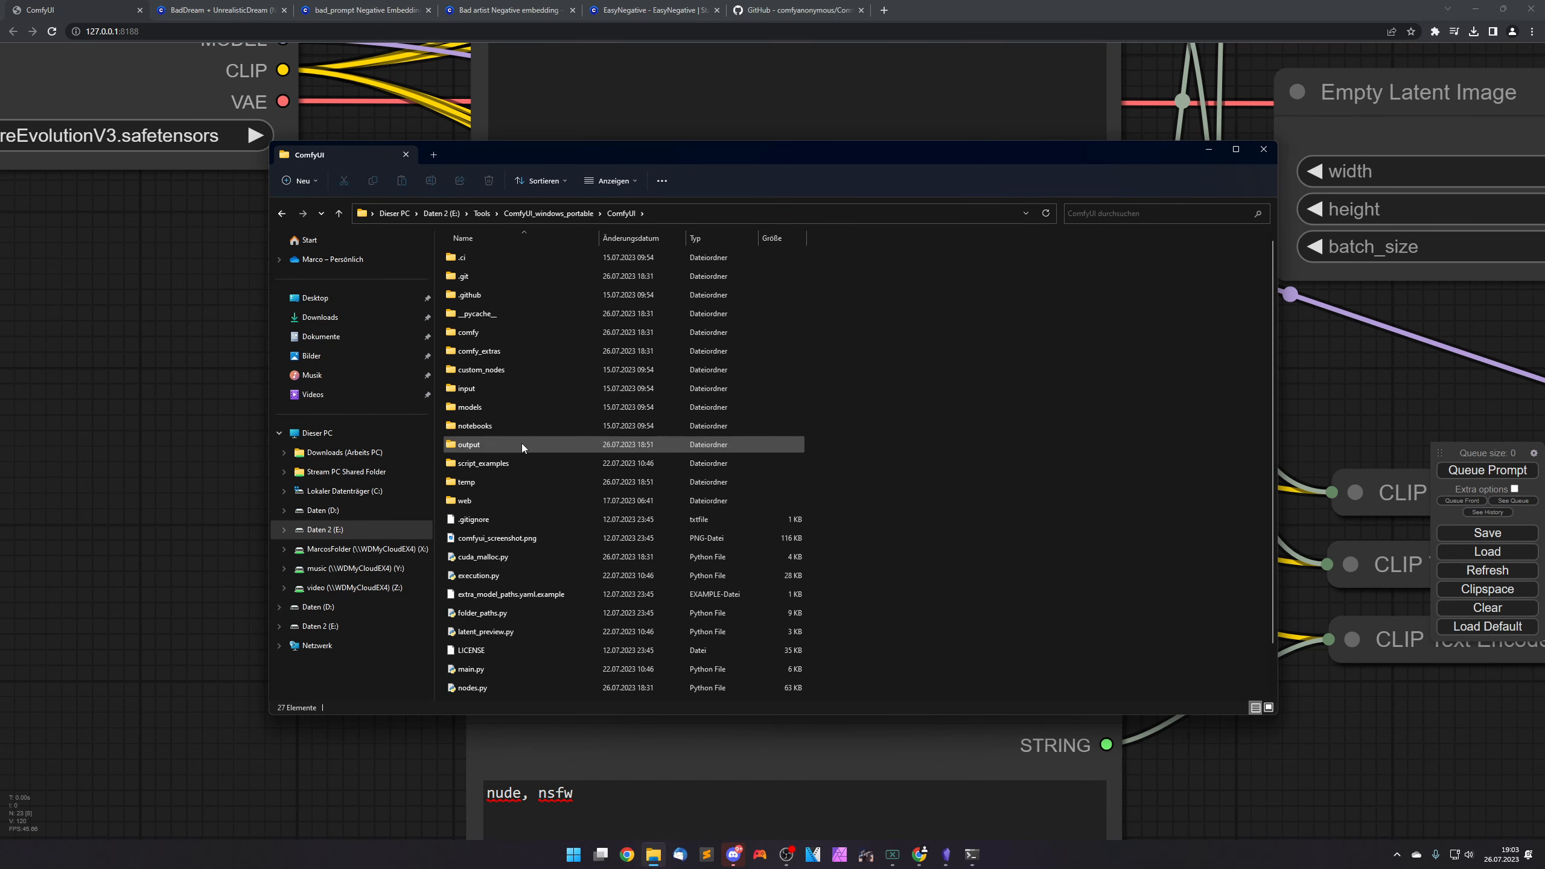
double_click(520, 407)
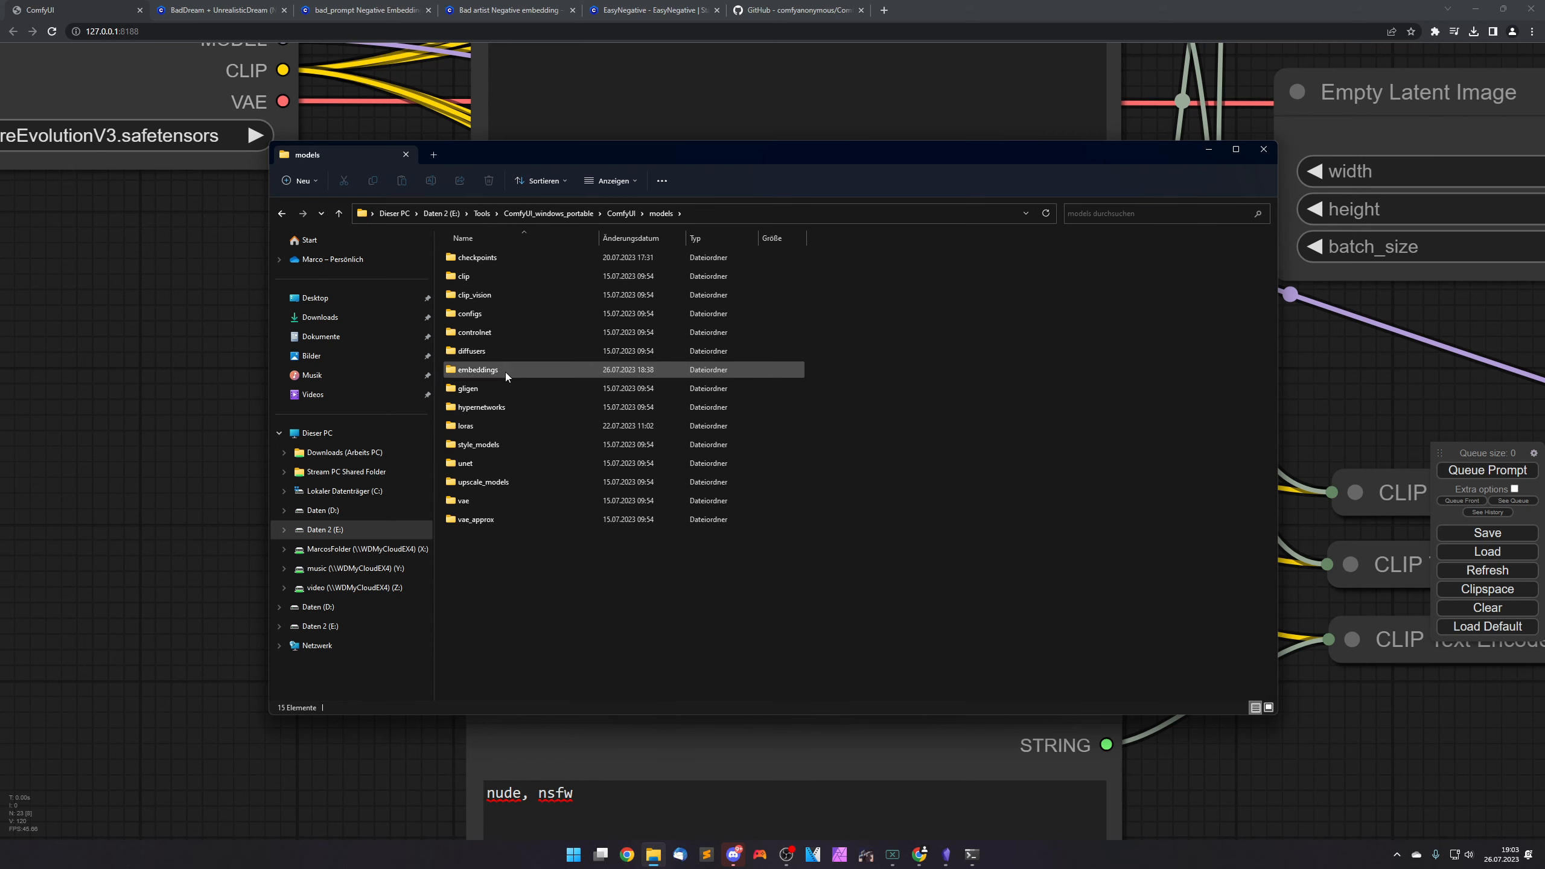
double_click(505, 370)
Copy the full name of the BadDream.pt file, including its extension, without renaming it.
click(520, 277)
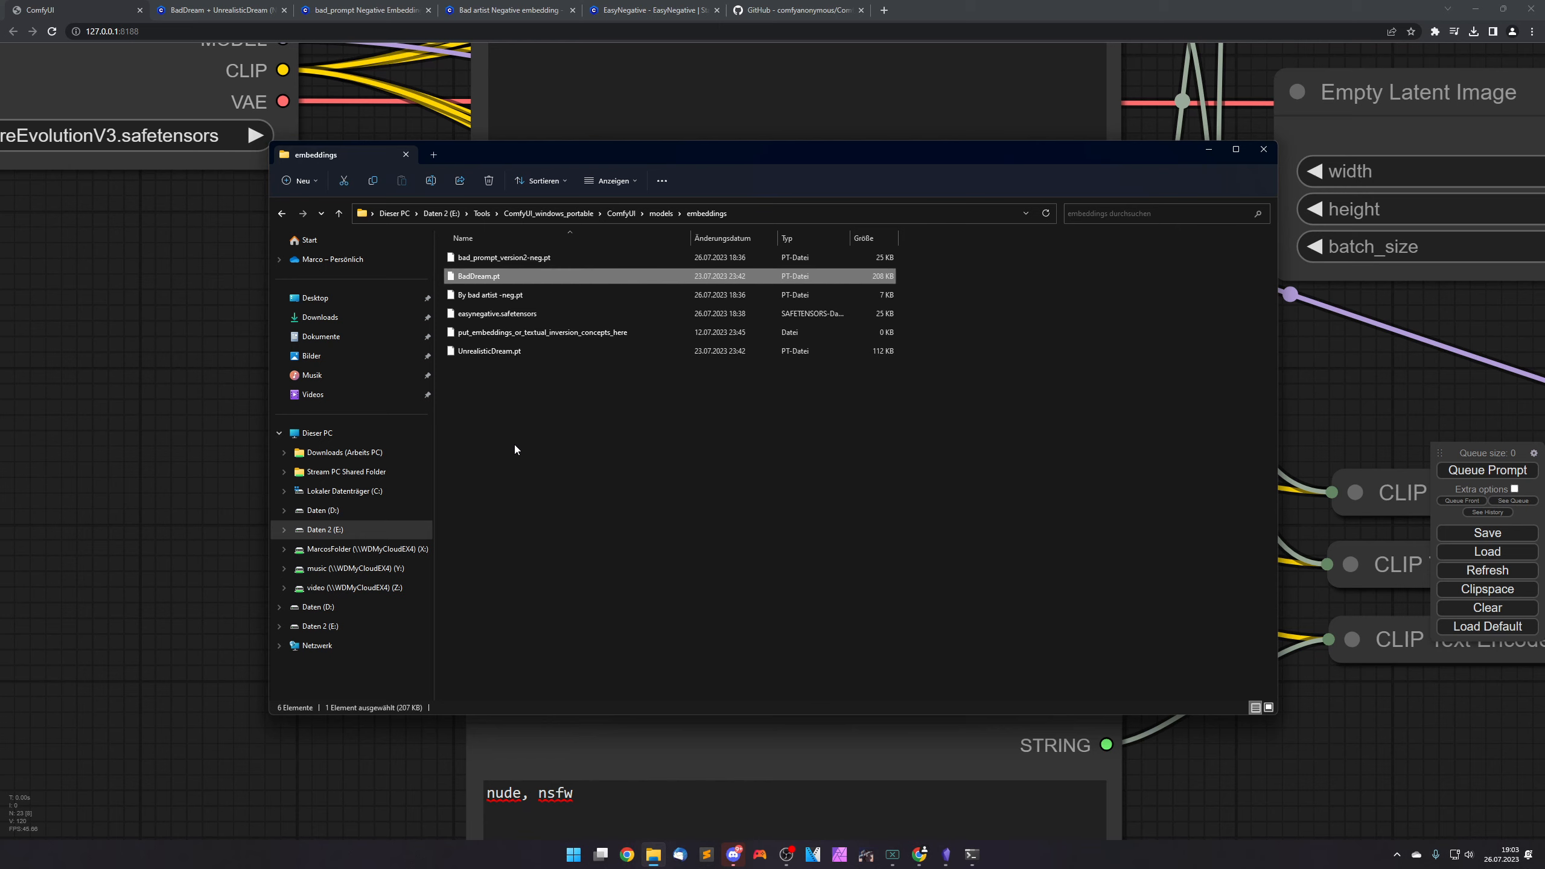
key(F2)
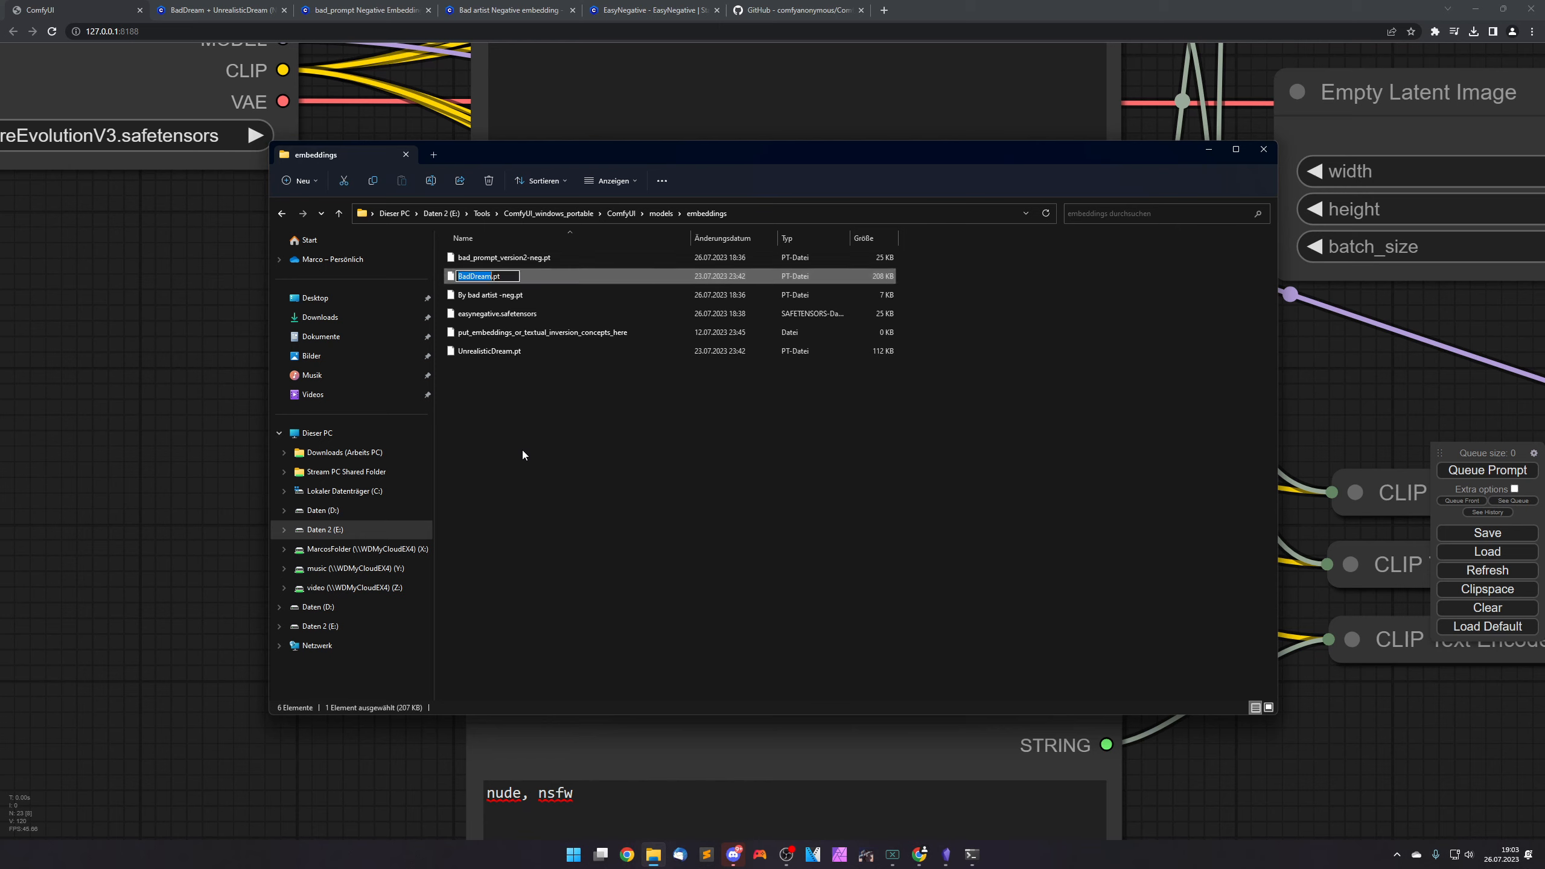
key(ctrl+a)
key(ctrl+c)
click(558, 460)
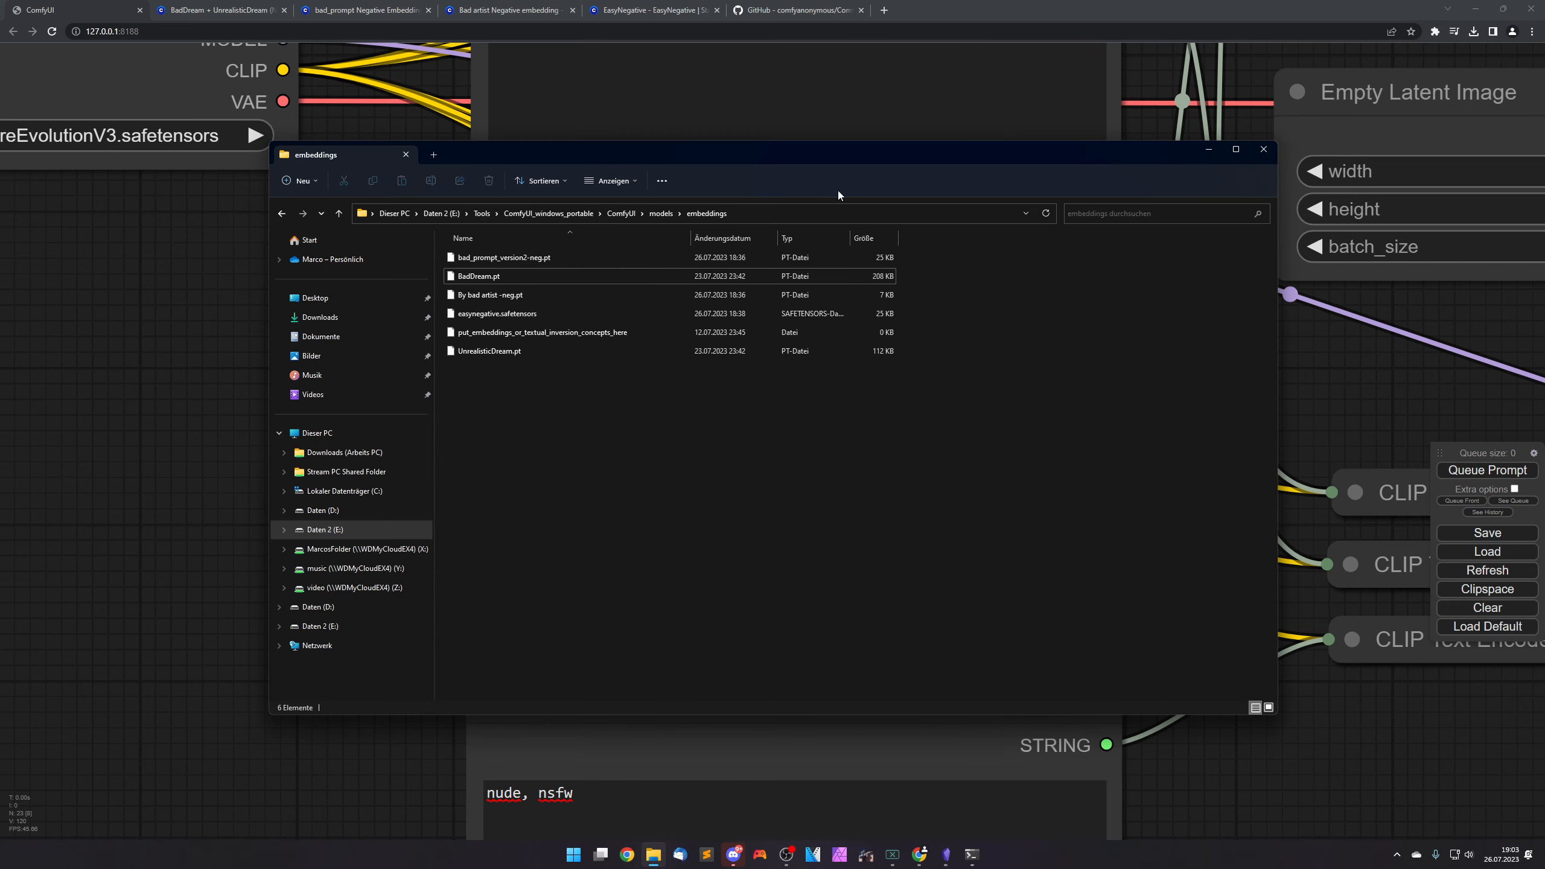
Return to ComfyUI and replace the file name after the added "embedding:" with the copied name BadDream.pt.
click(962, 19)
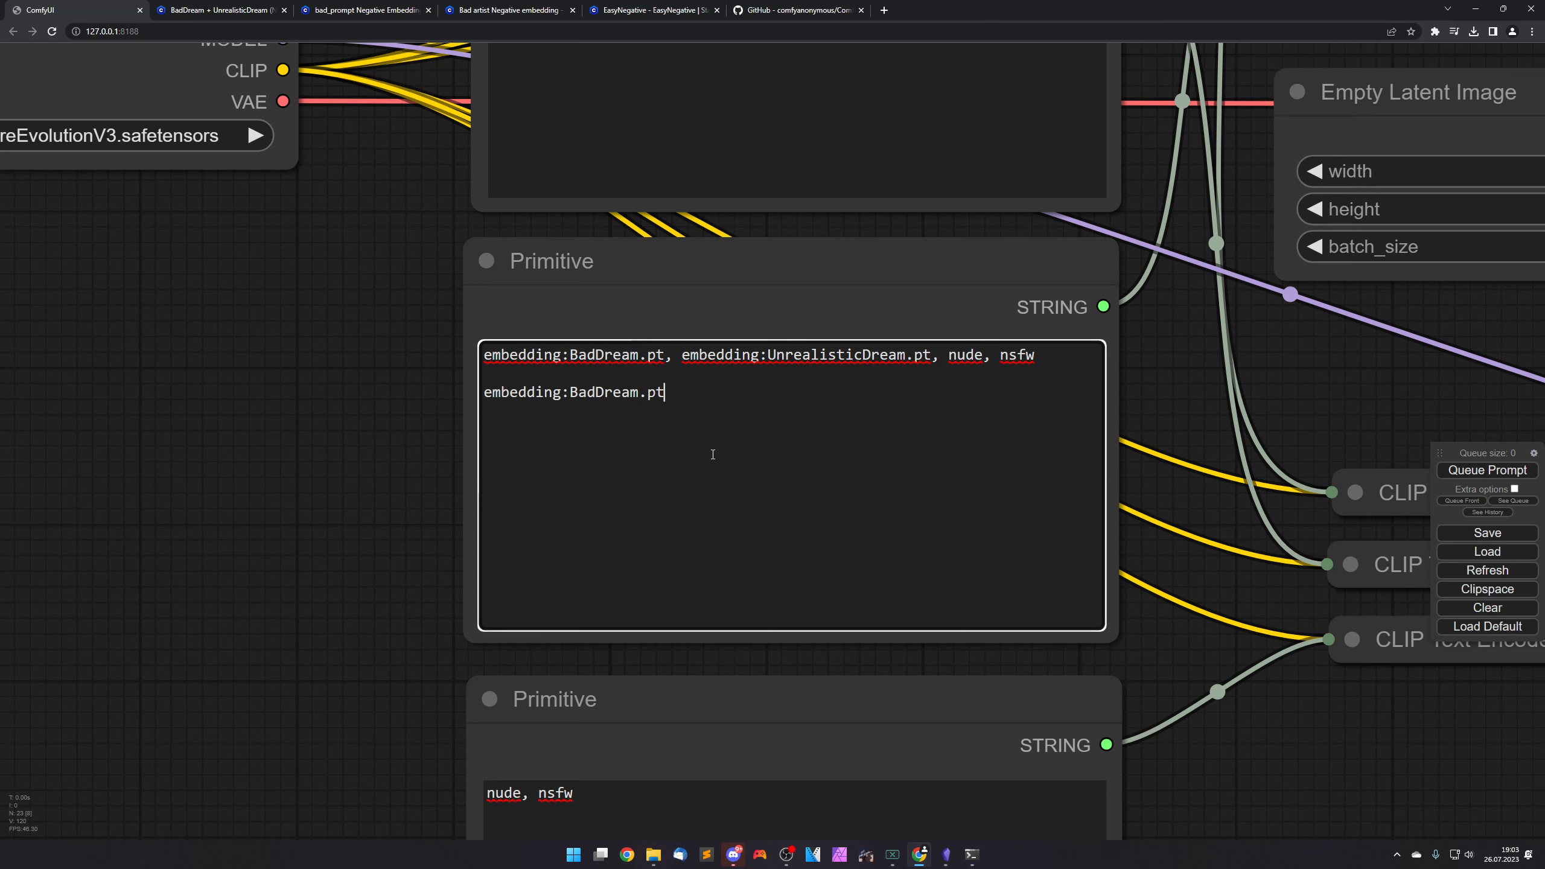
key(BackSpace)
key(BackSpace)
key(BackSpace)
key(BackSpace)
key(BackSpace)
key(BackSpace)
key(BackSpace)
key(BackSpace)
key(BackSpace)
key(BackSpace)
key(BackSpace)
key(ctrl+v)
Delete the added embedding line and the empty line above it from the negative prompt, and leave the text field.
key(BackSpace)
key(BackSpace)
key(BackSpace)
key(shift+Home)
key(BackSpace)
key(BackSpace)
key(BackSpace)
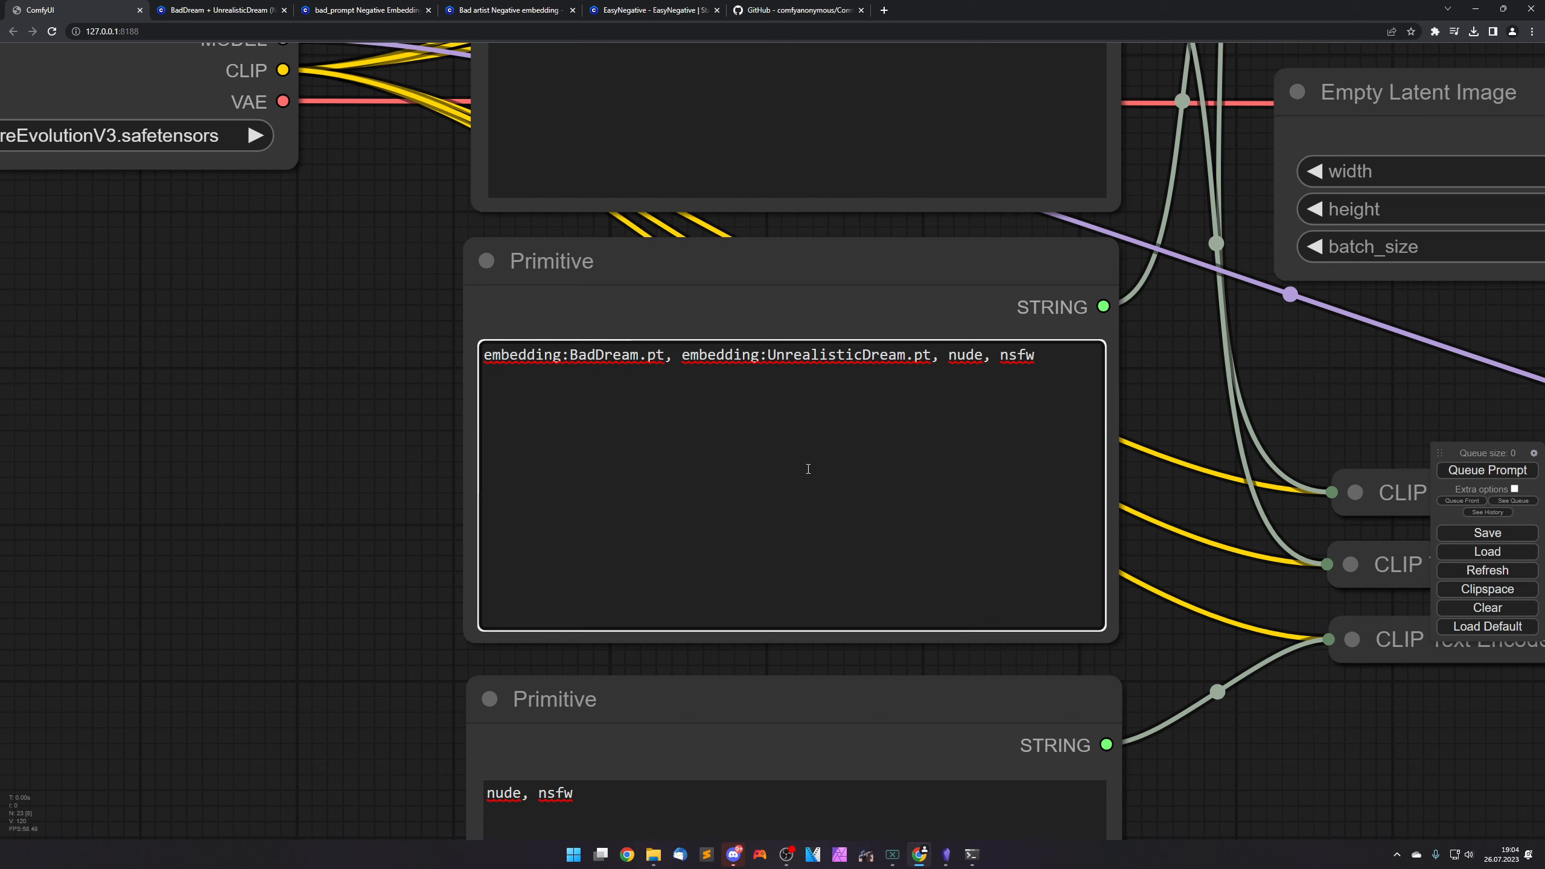
click(1176, 657)
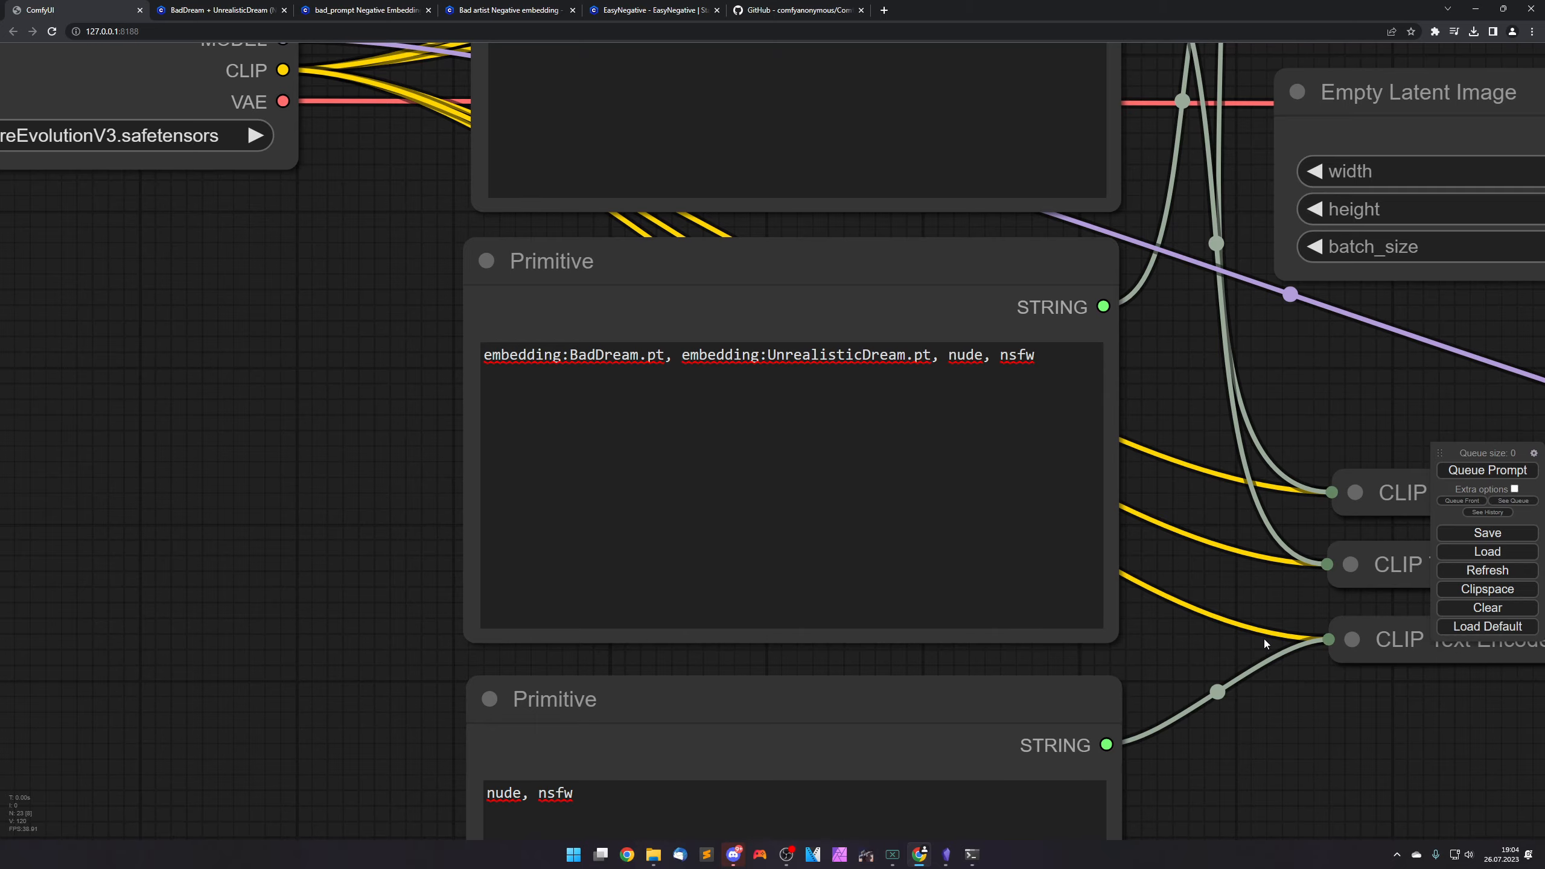
Queue the prompt to generate a new pair of images with and without the negative embeddings.
scroll(1294, 706, down, 10)
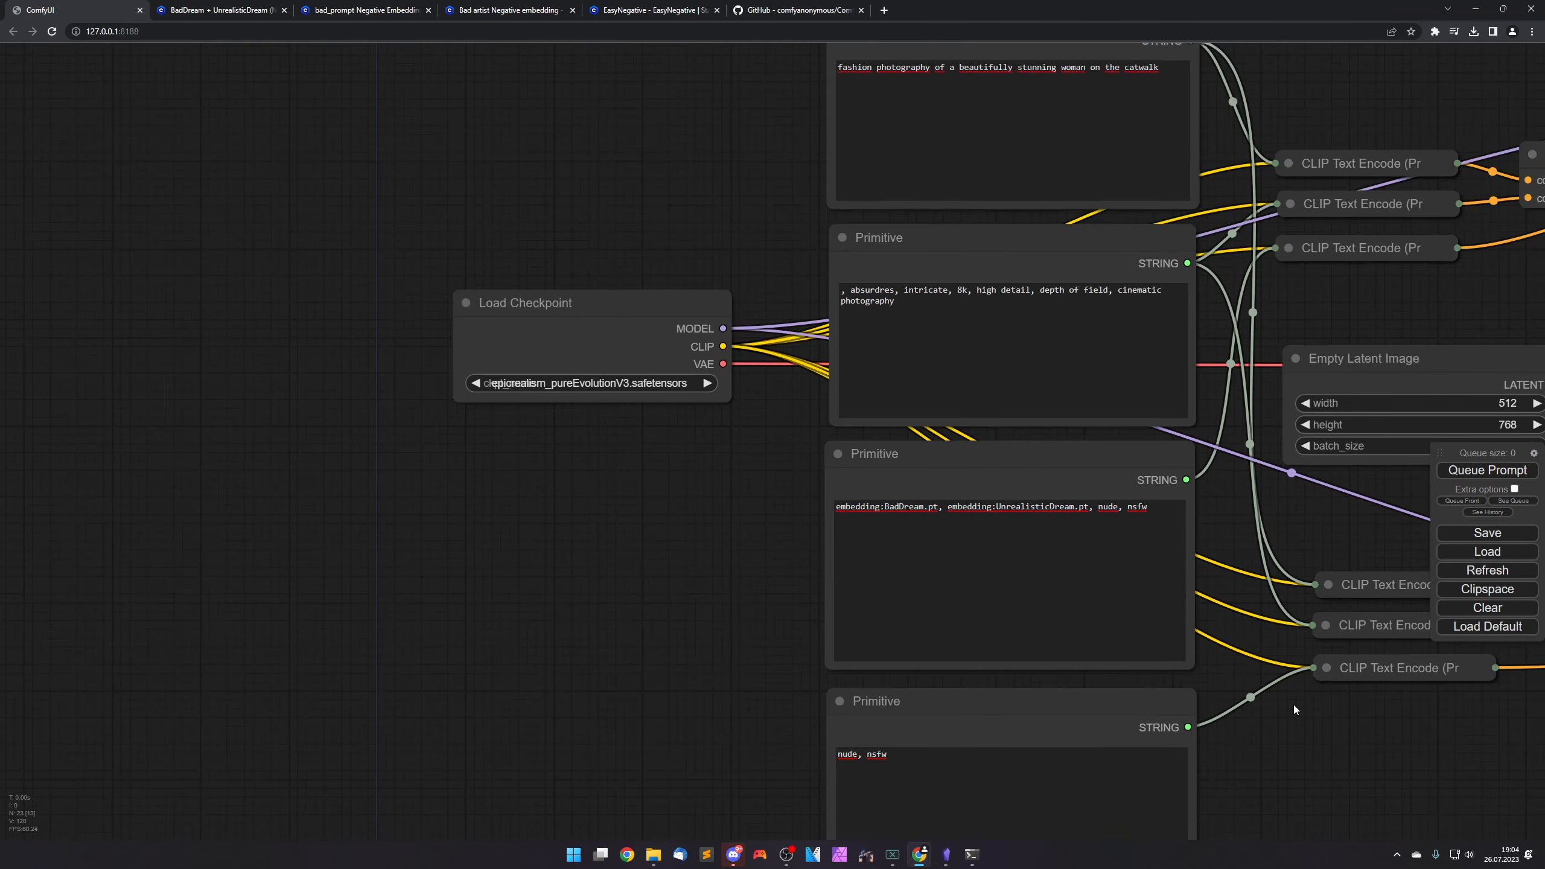
drag(1273, 720, 964, 722)
scroll(1067, 730, down, 1)
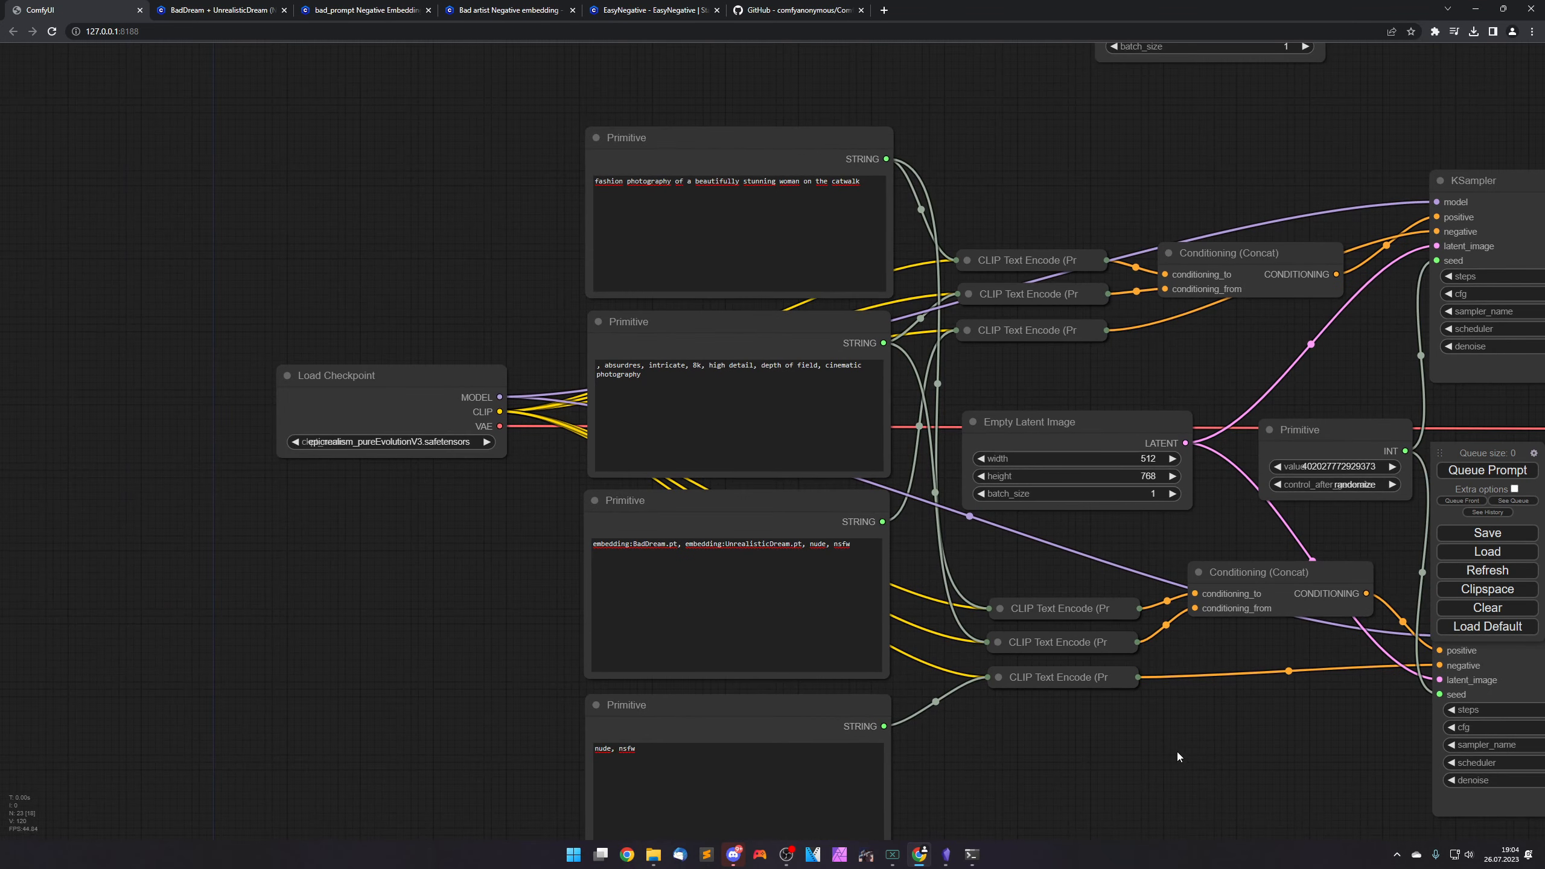
drag(1182, 754, 742, 674)
drag(853, 686, 429, 718)
click(1446, 475)
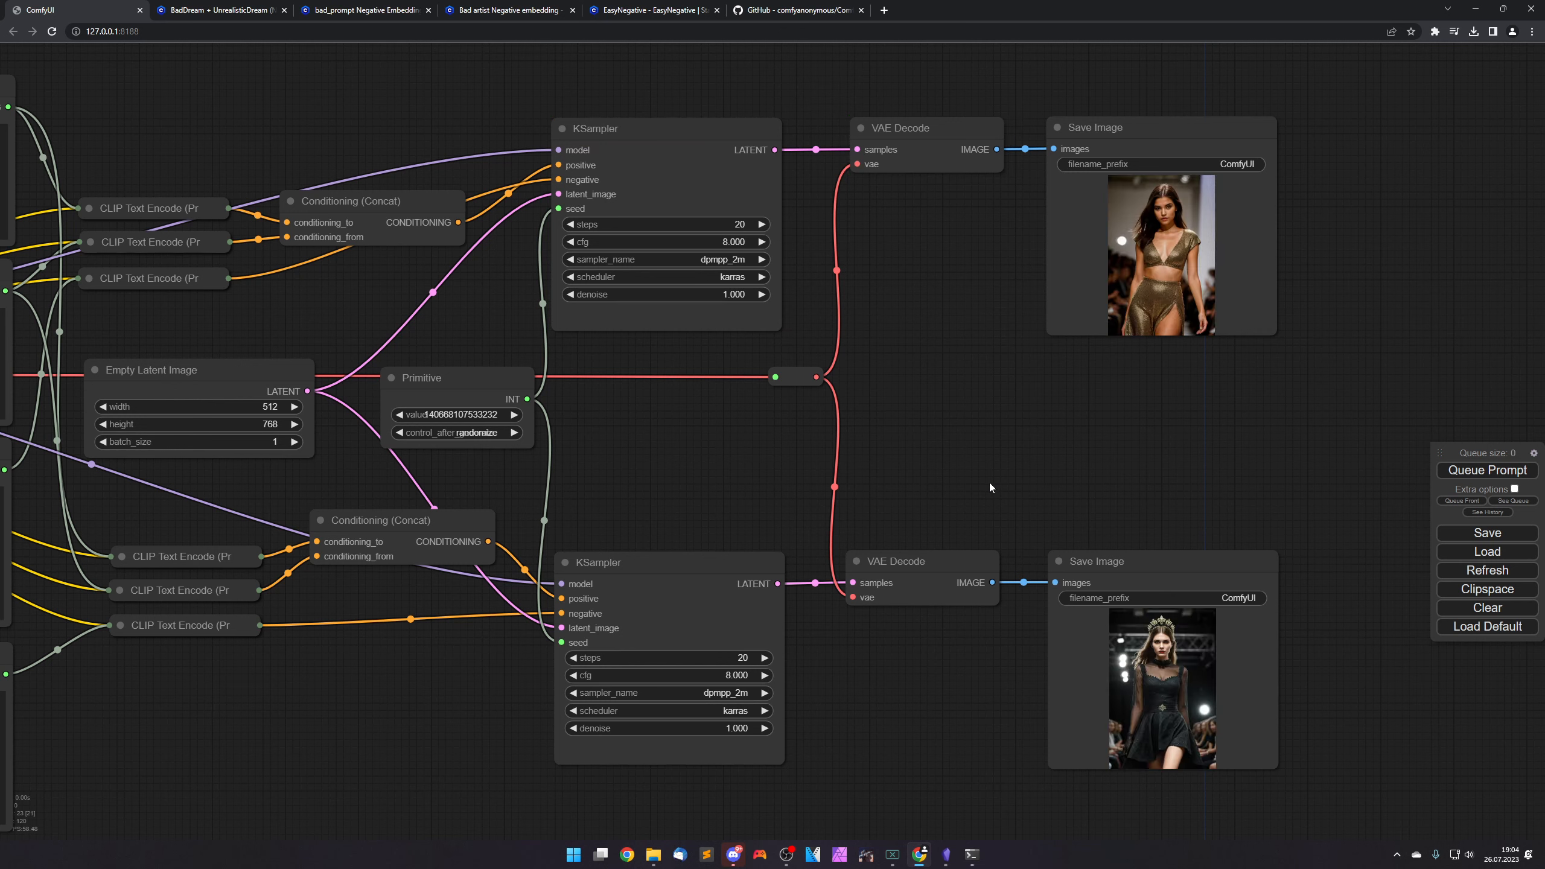
Open the lower Save Image node's picture in its own browser tab and enlarge it.
right_click(1162, 642)
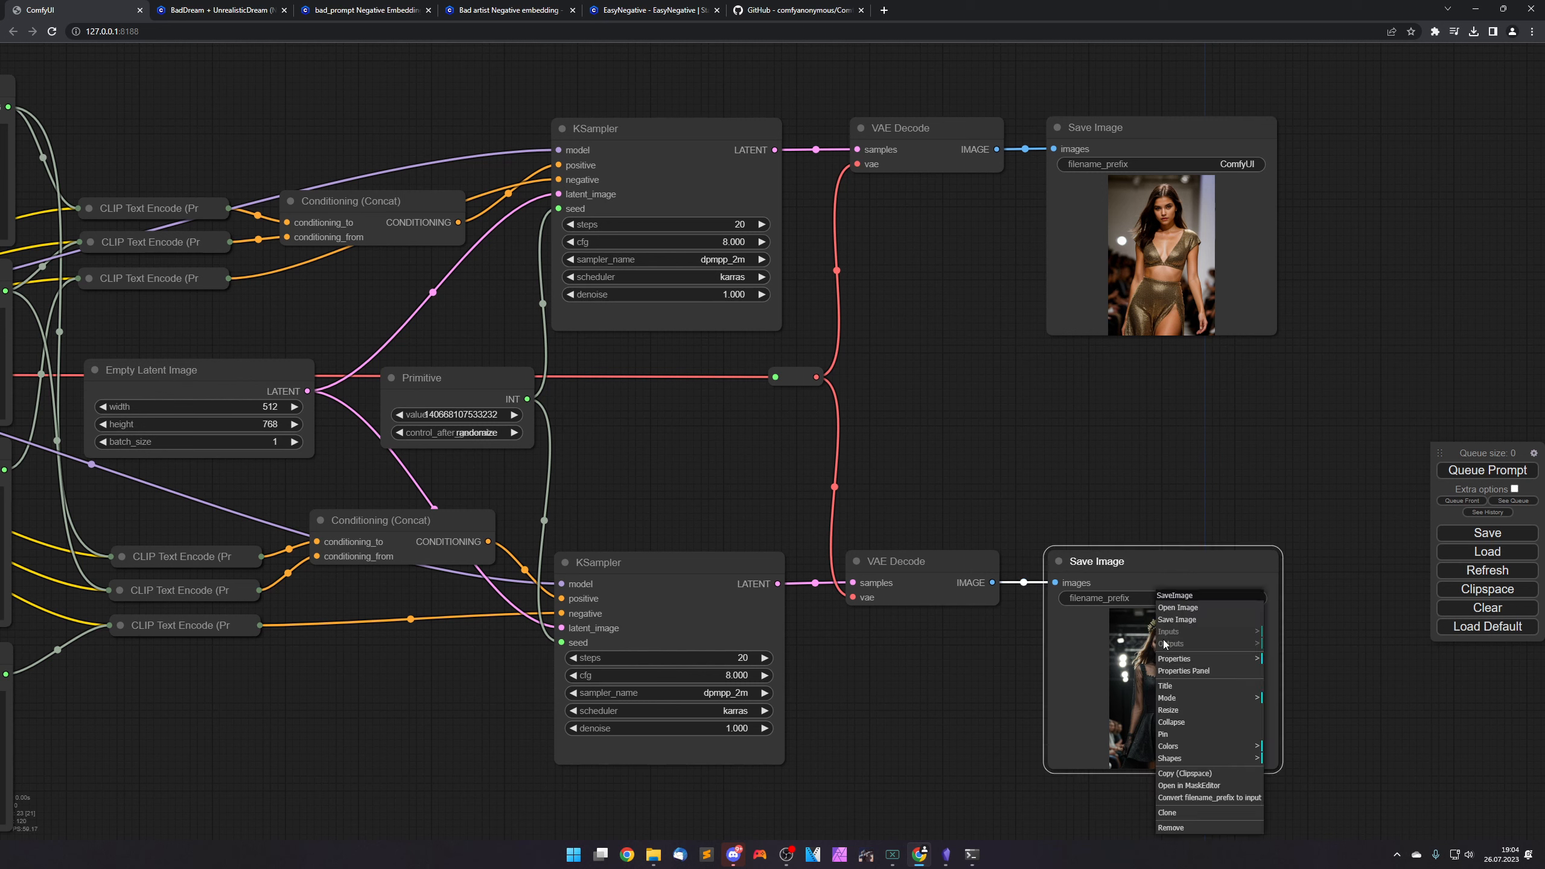
click(1176, 608)
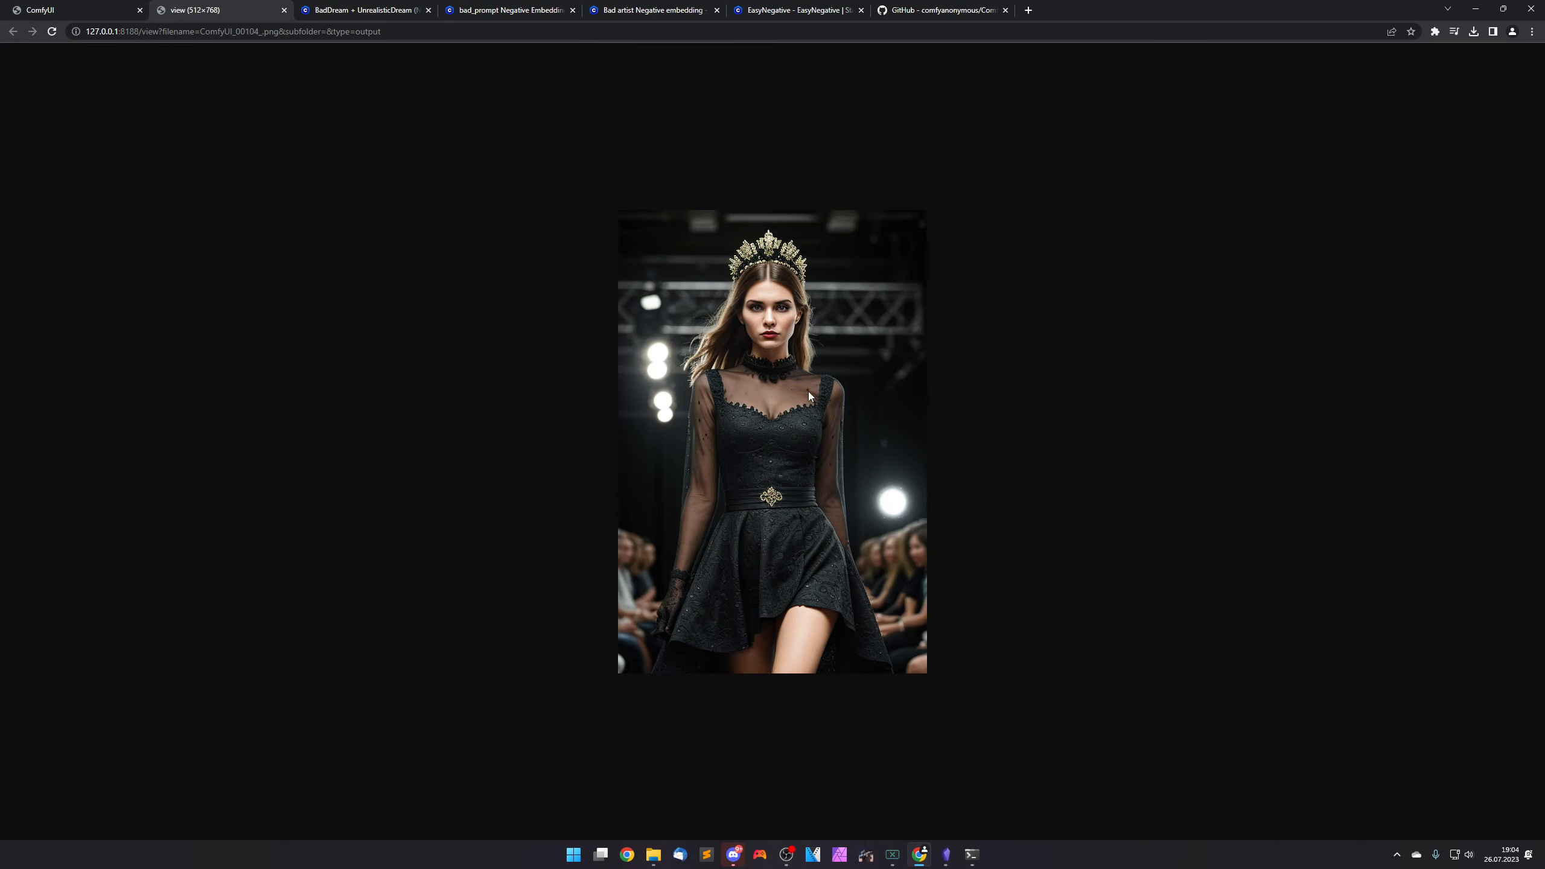
key(ctrl+plus)
key(ctrl+plus)
key(ctrl+plus)
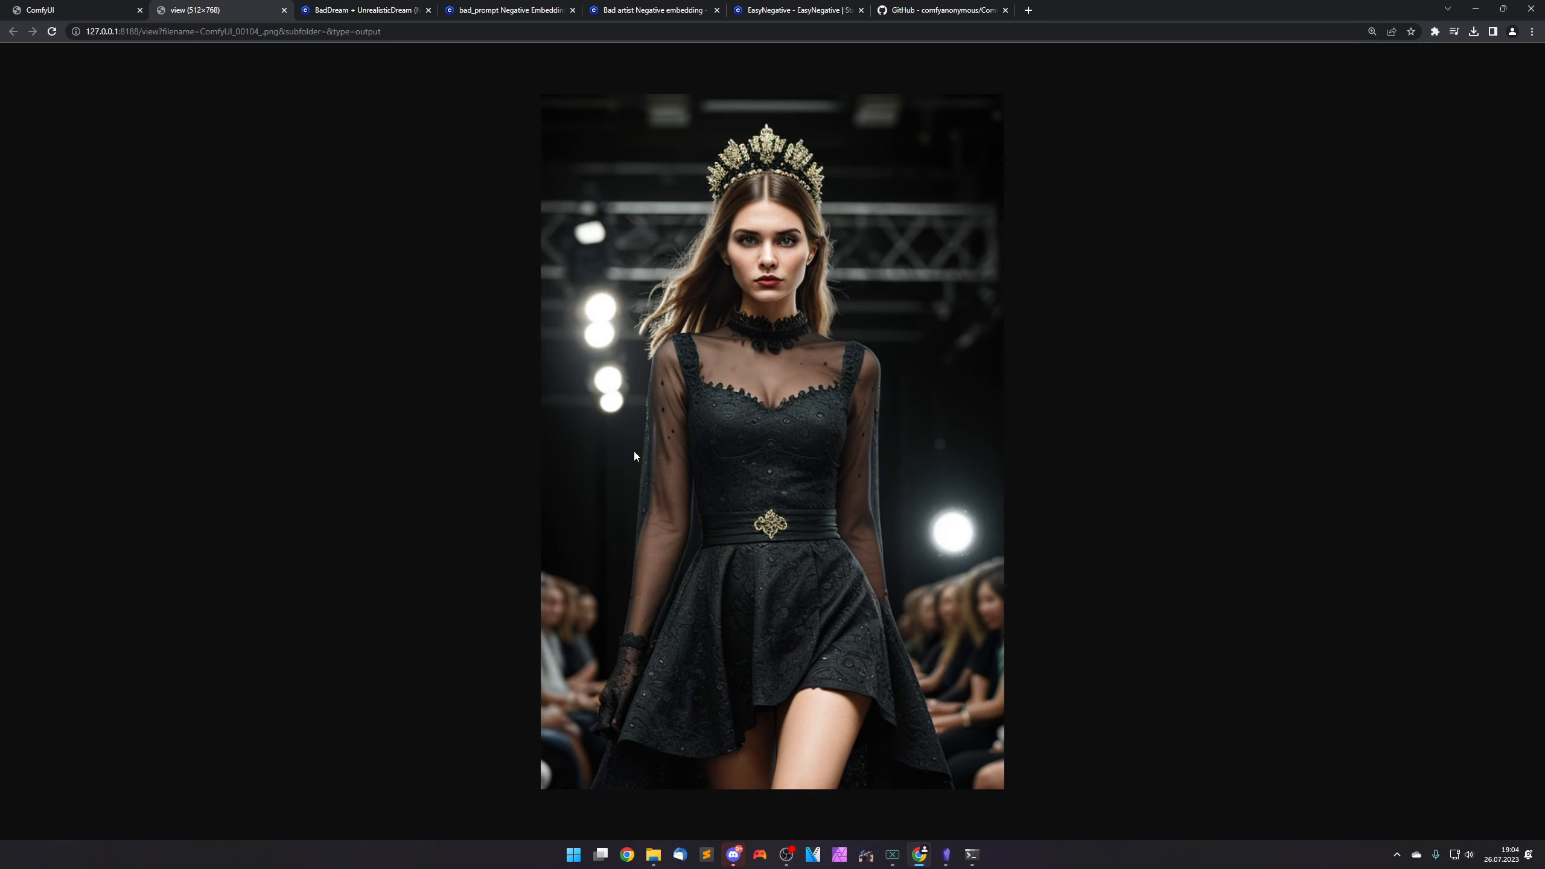
Return to the ComfyUI workflow and open the upper Save Image node's picture in its own browser tab.
click(61, 9)
drag(1154, 424, 309, 453)
right_click(877, 369)
click(878, 371)
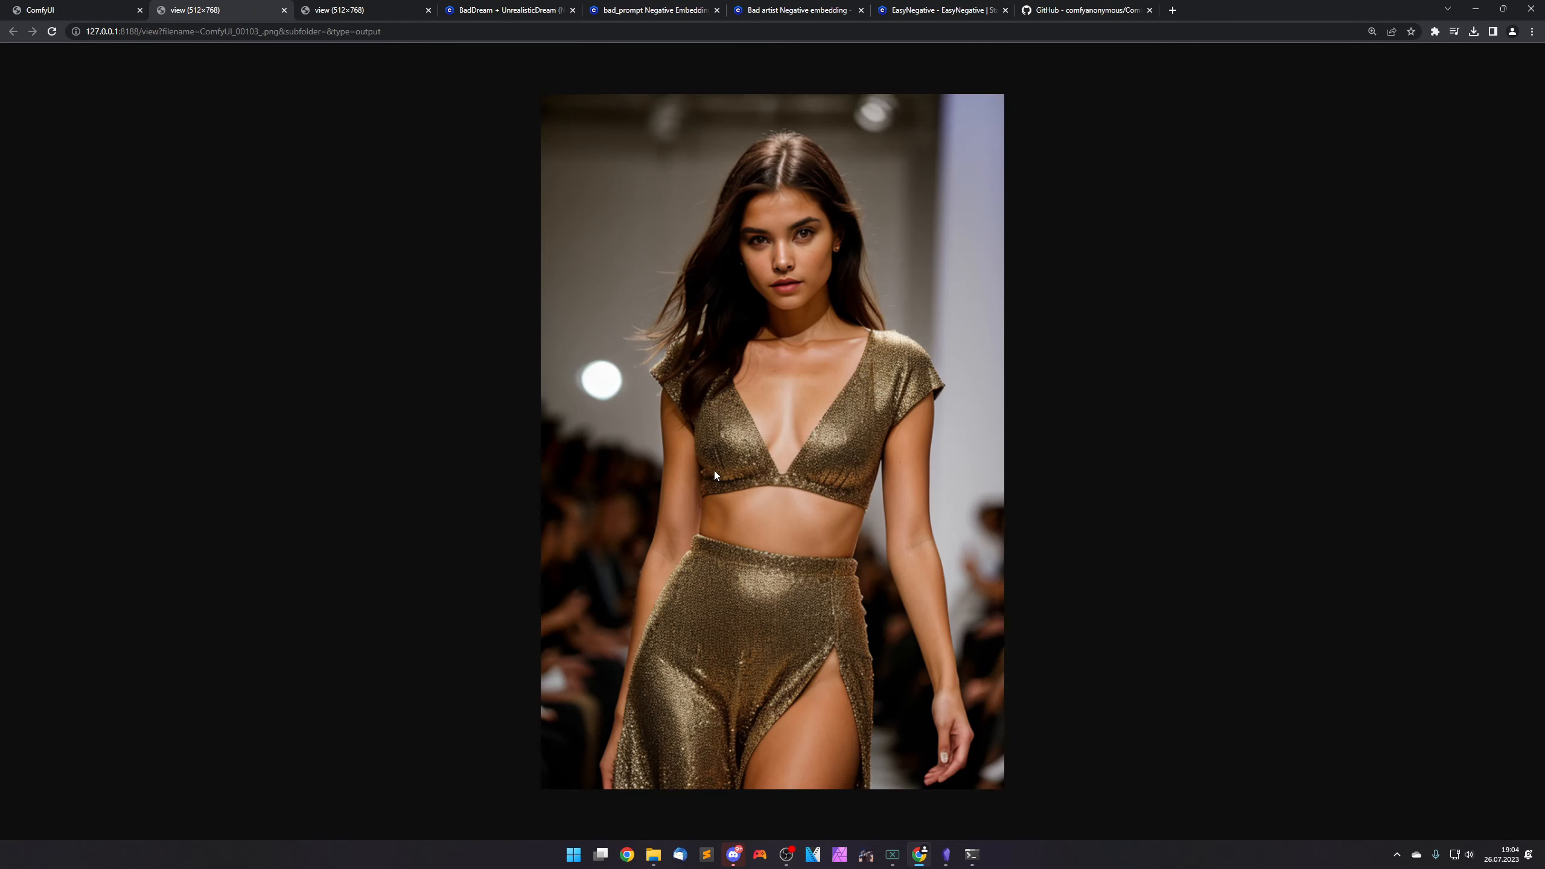
Compare the two opened catwalk images by alternating between them, and close both image tabs.
click(358, 9)
click(361, 11)
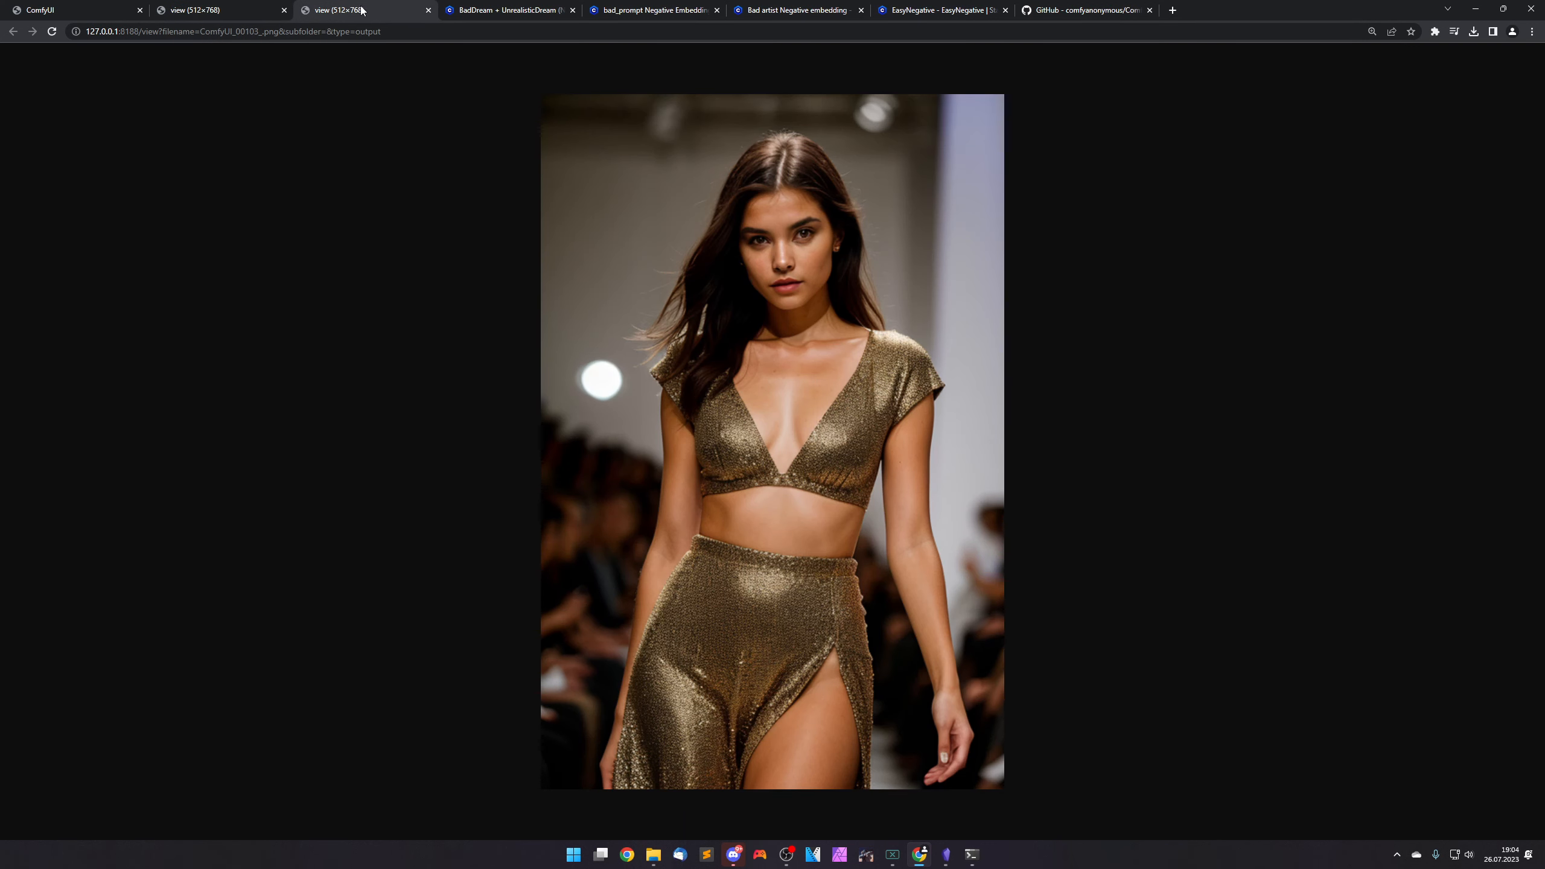
click(241, 9)
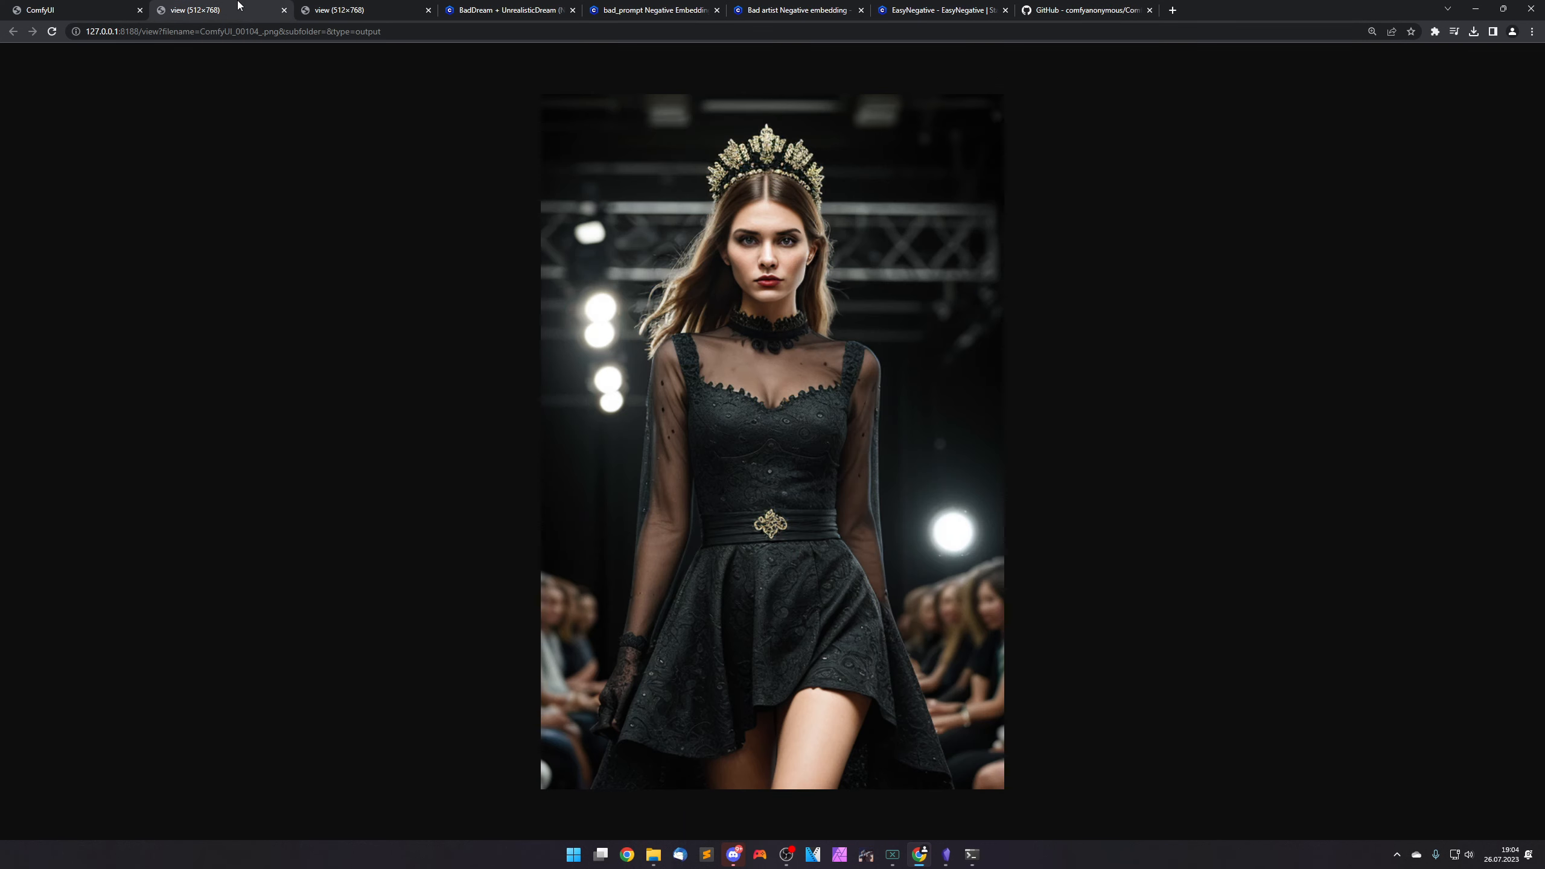
click(358, 9)
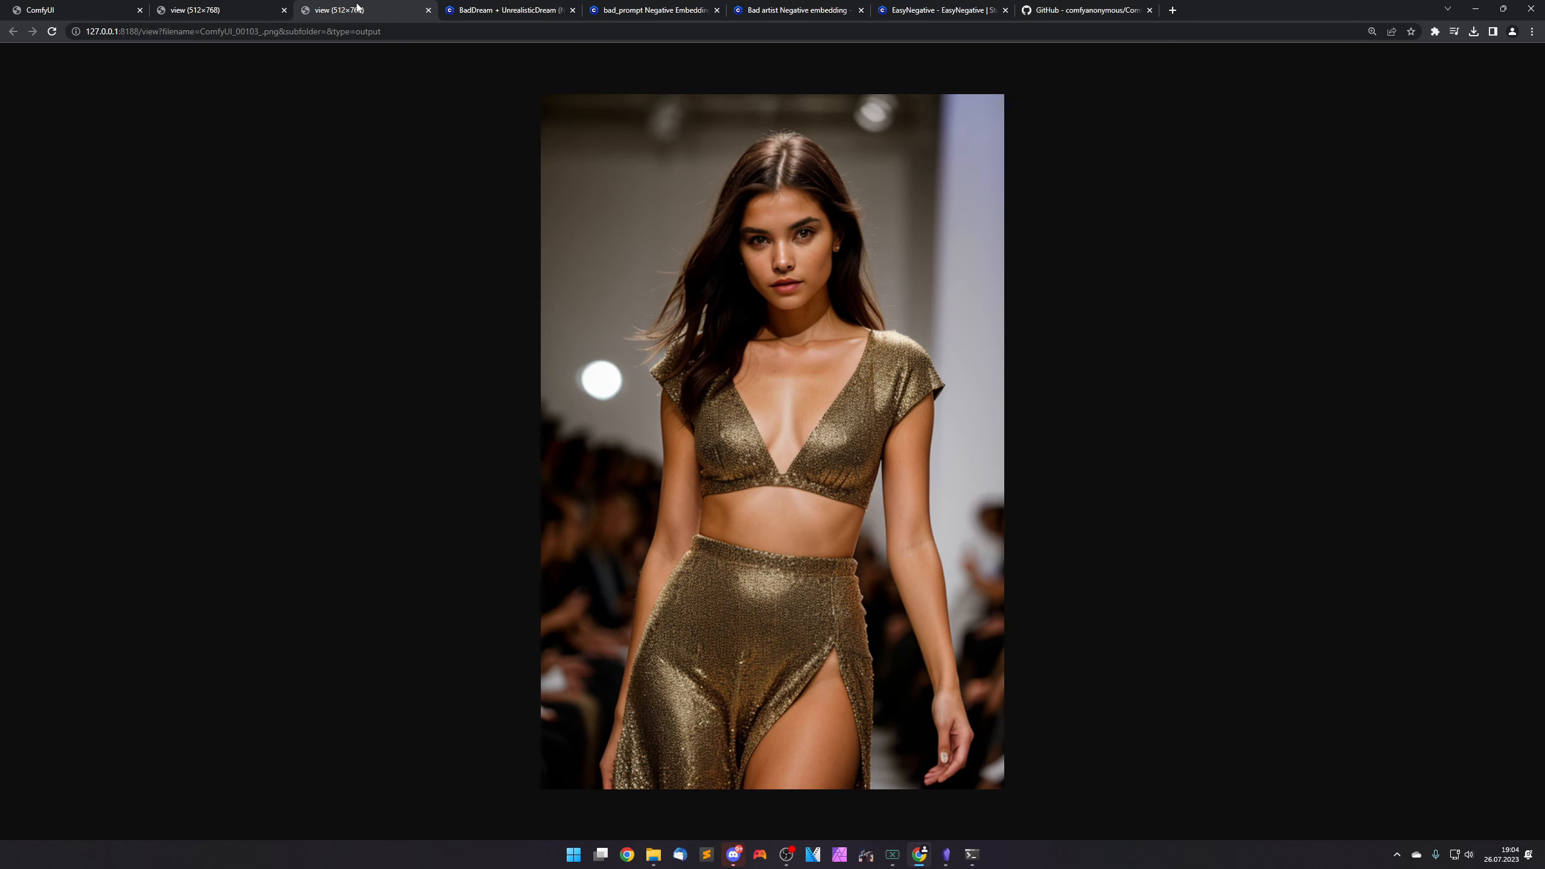
middle_click(234, 8)
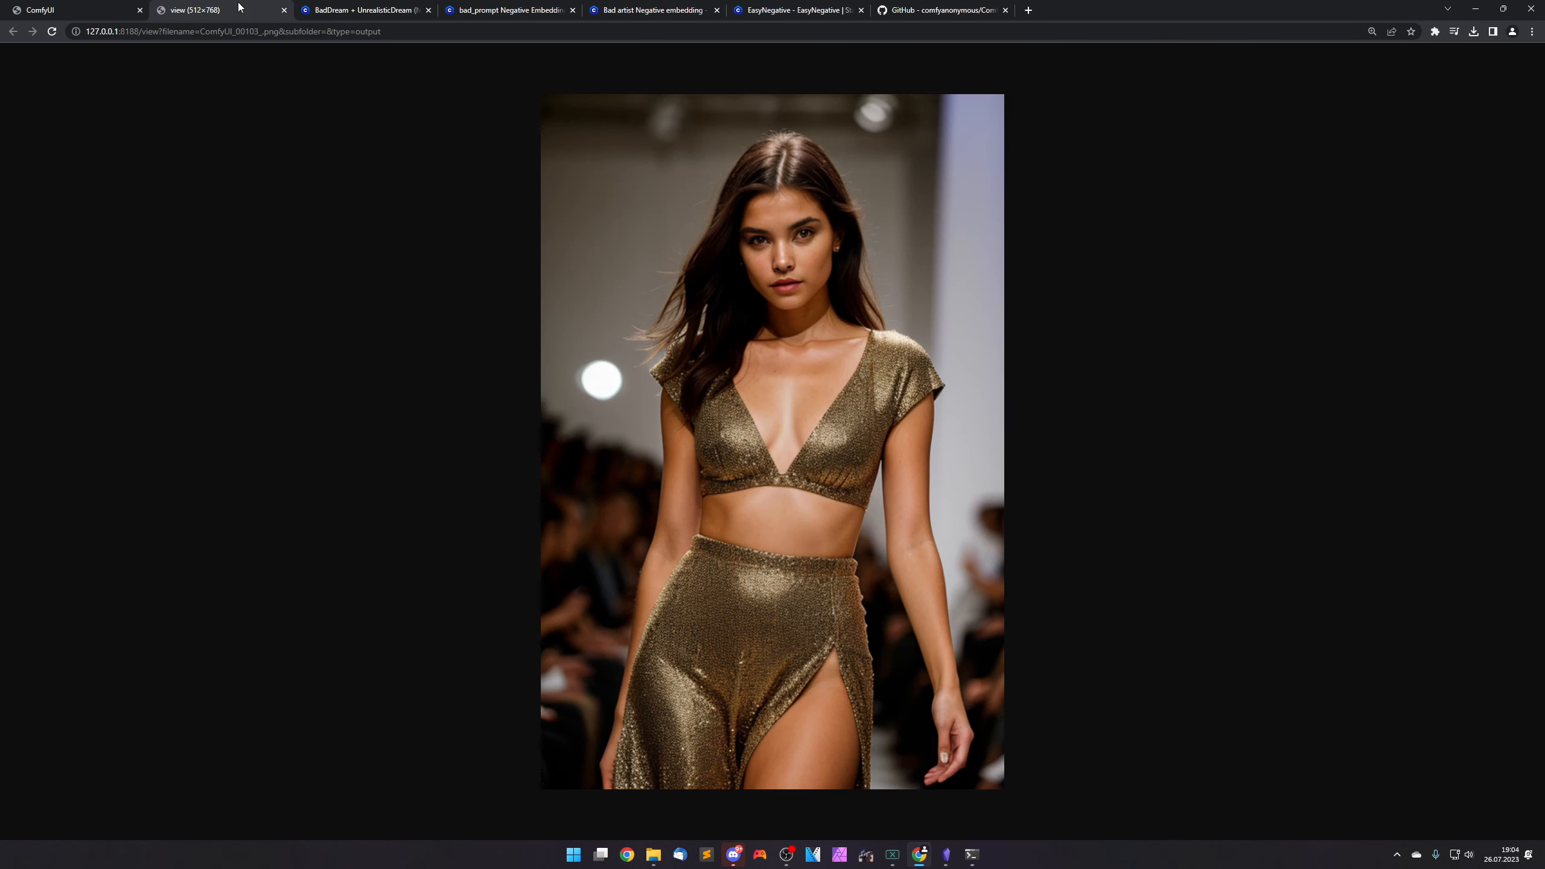
middle_click(235, 9)
Reset the browser zoom on the ComfyUI page and queue the prompt again for another pair of images.
click(101, 5)
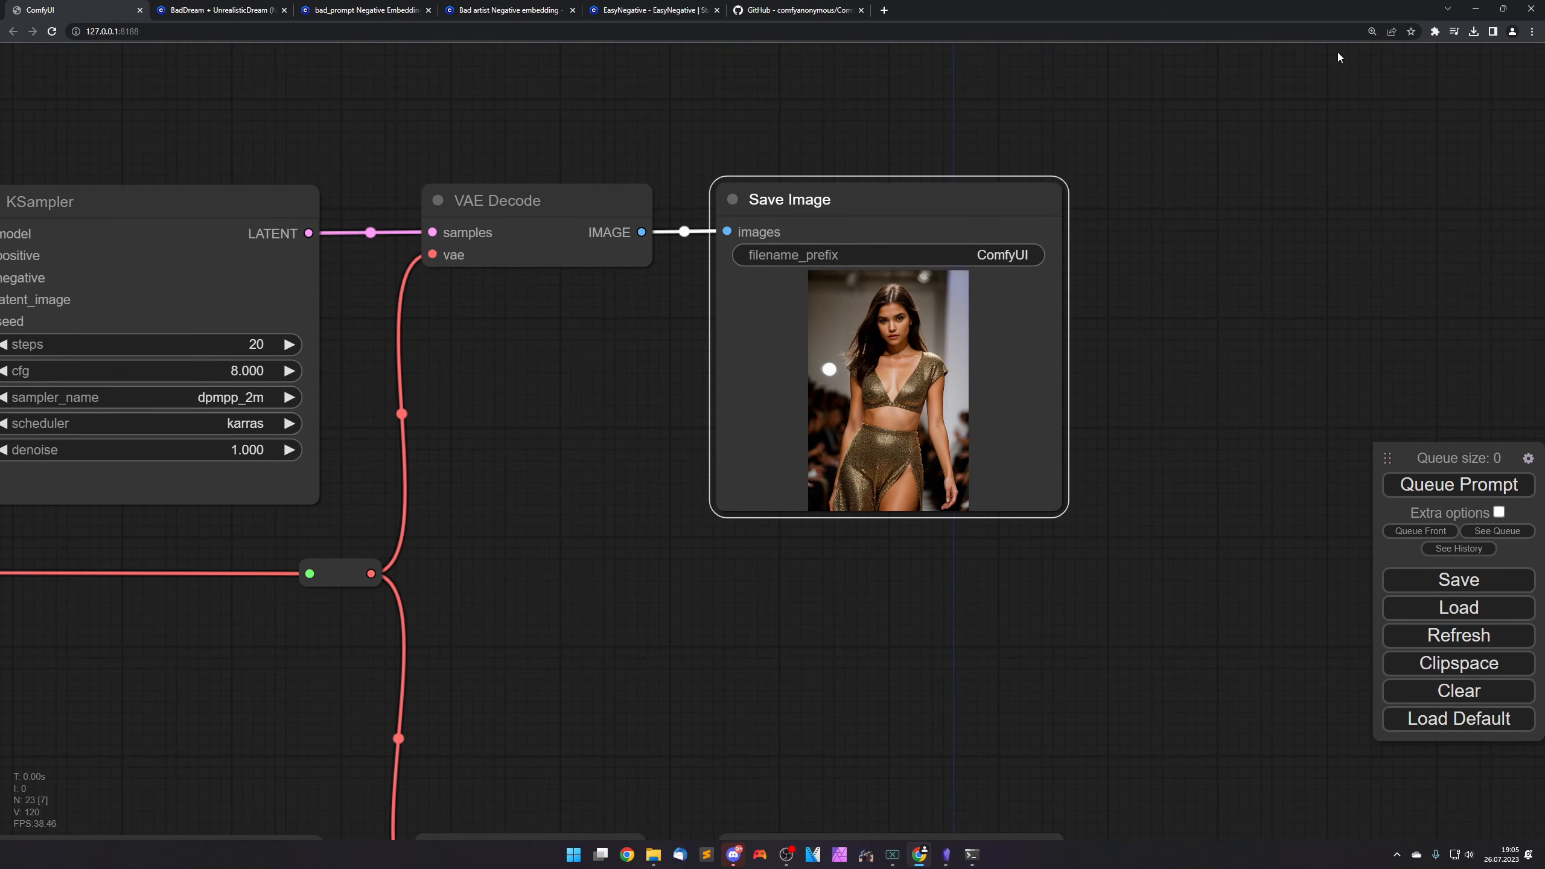
click(1372, 31)
click(1360, 58)
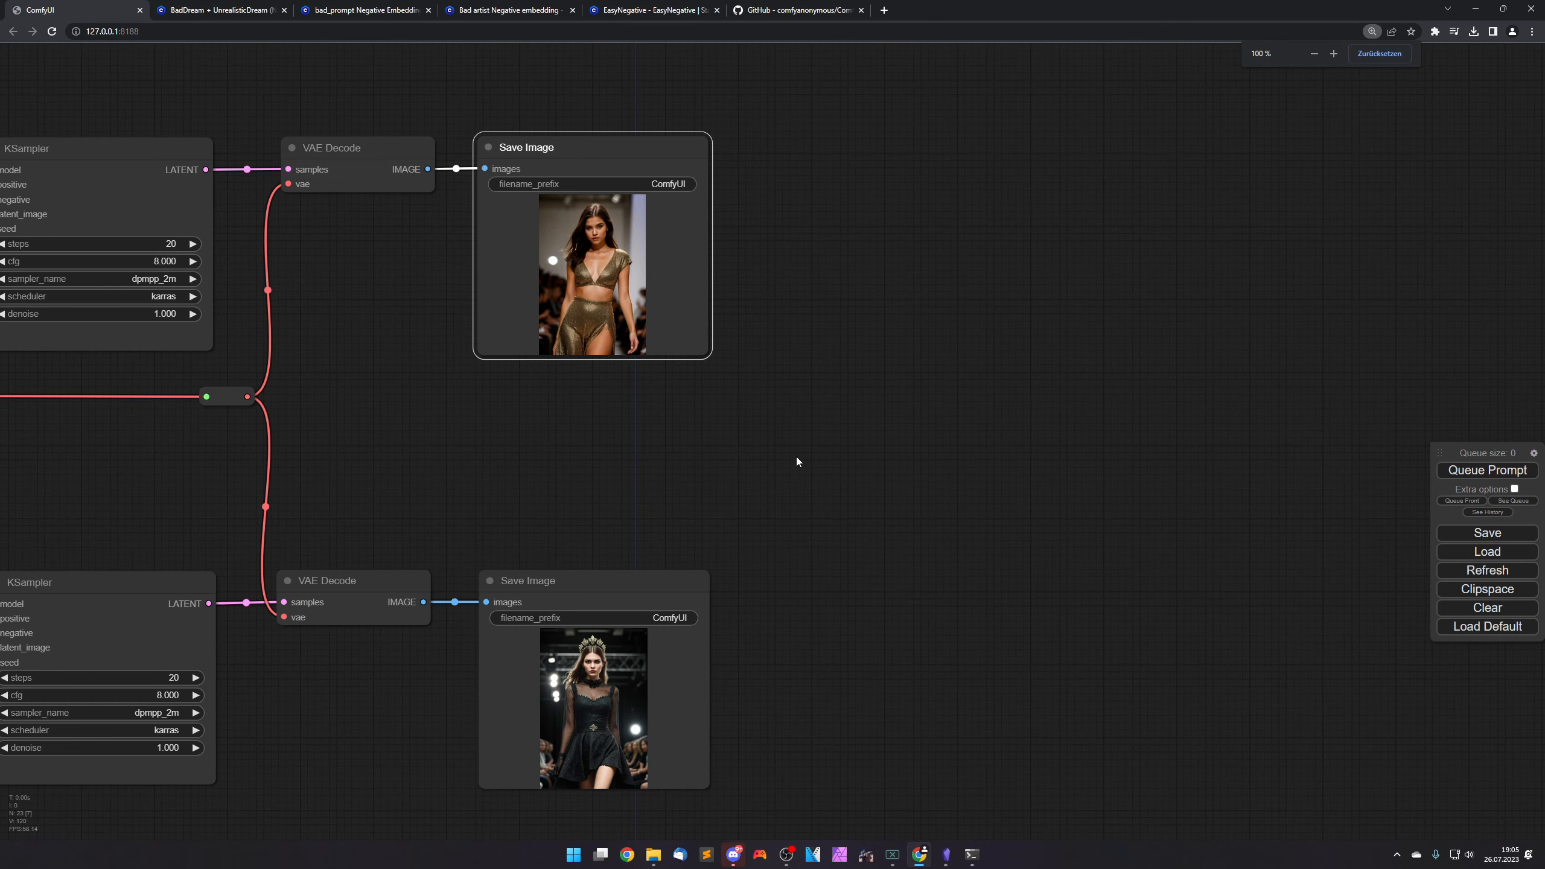
drag(797, 461, 1219, 436)
click(1487, 470)
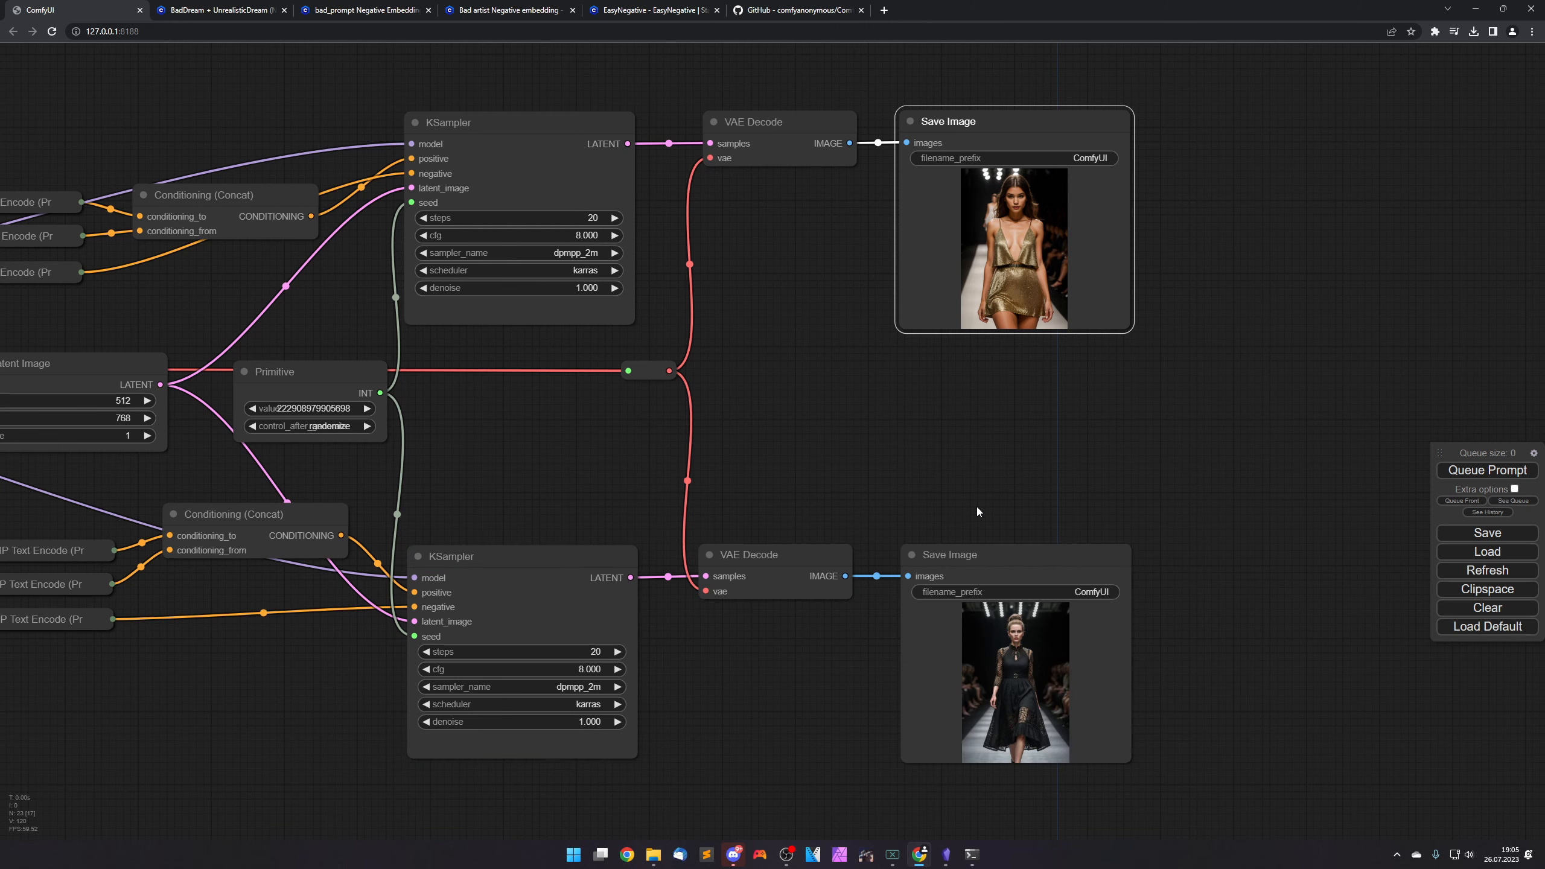
Examine the newly generated image in the lower Save Image node up close.
drag(977, 507, 668, 292)
scroll(667, 293, up, 7)
scroll(669, 286, up, 6)
drag(752, 359, 797, 114)
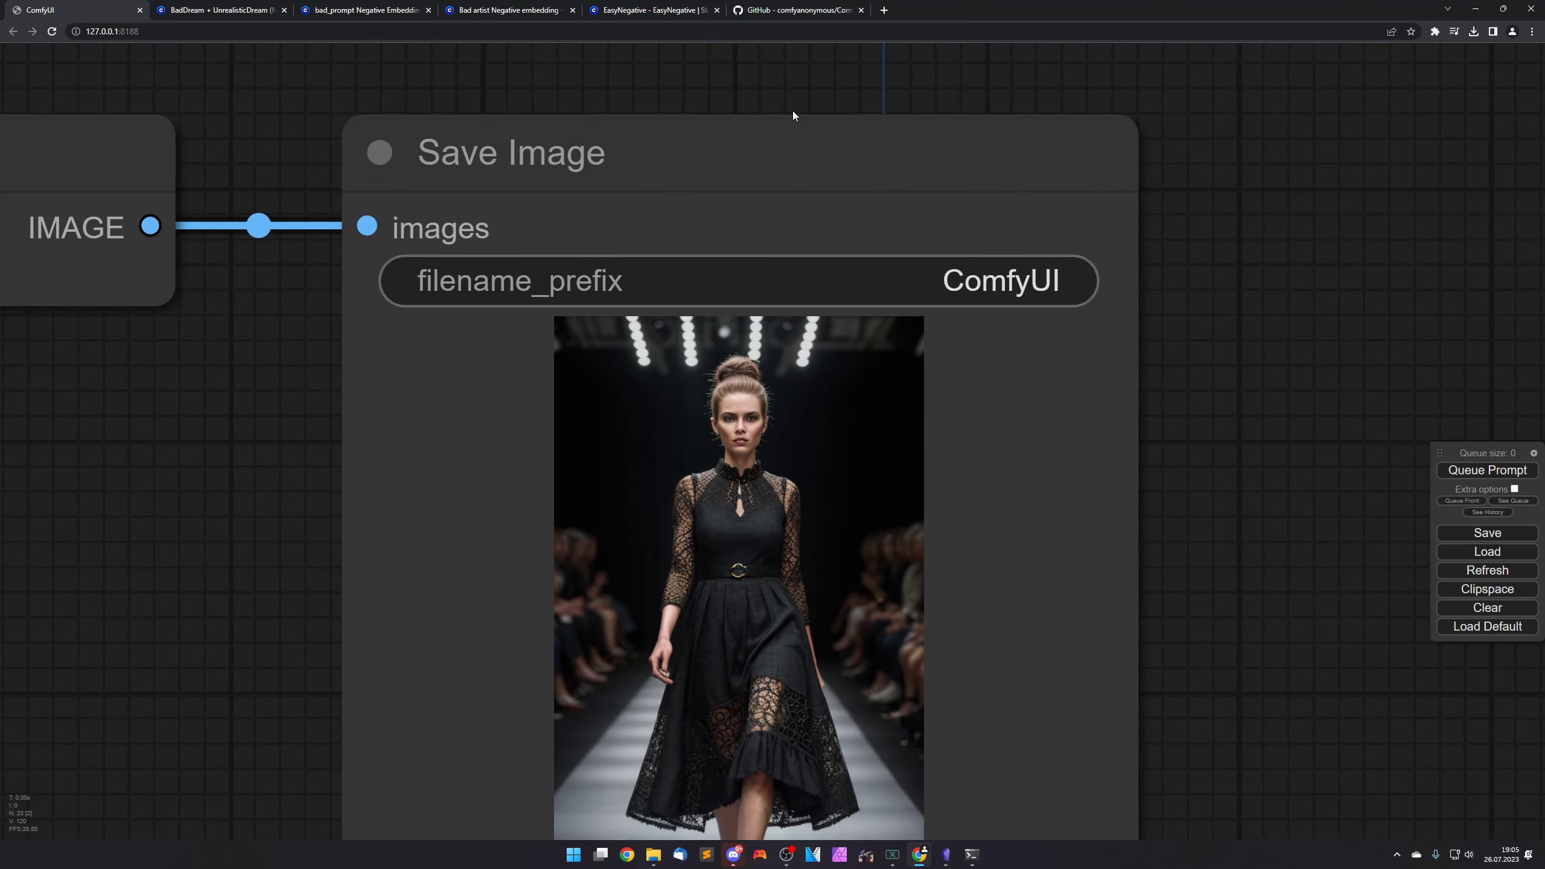
Compare the black-dress image in the lower Save Image node with the gold-dress image in the upper one up close.
drag(1351, 435, 1300, 377)
scroll(1300, 377, up, 4)
drag(1198, 324, 1403, 333)
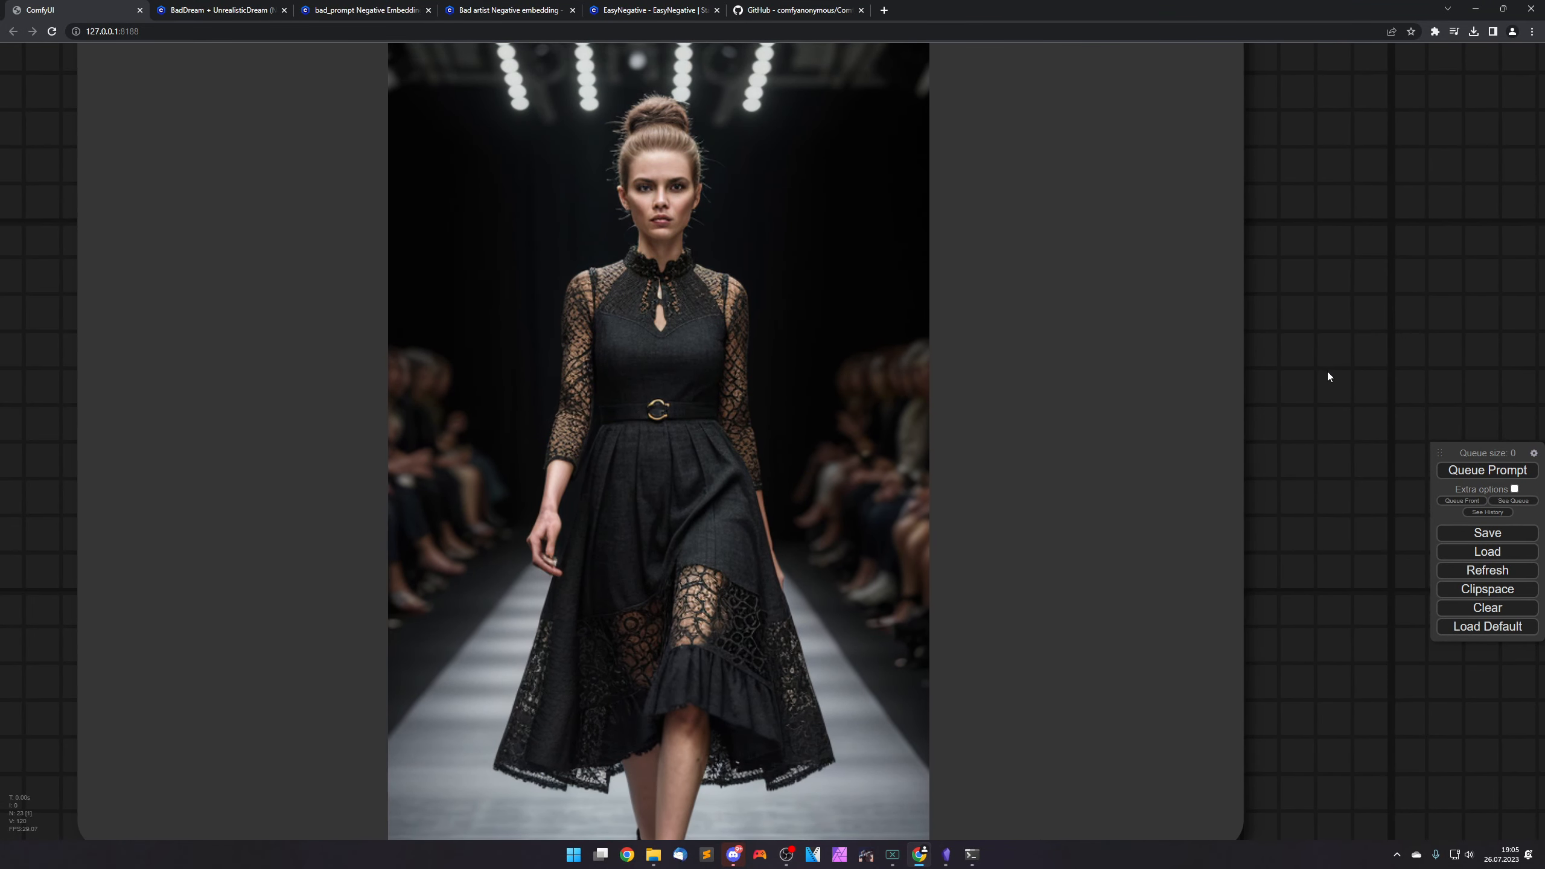
scroll(1323, 372, down, 7)
scroll(1314, 335, down, 3)
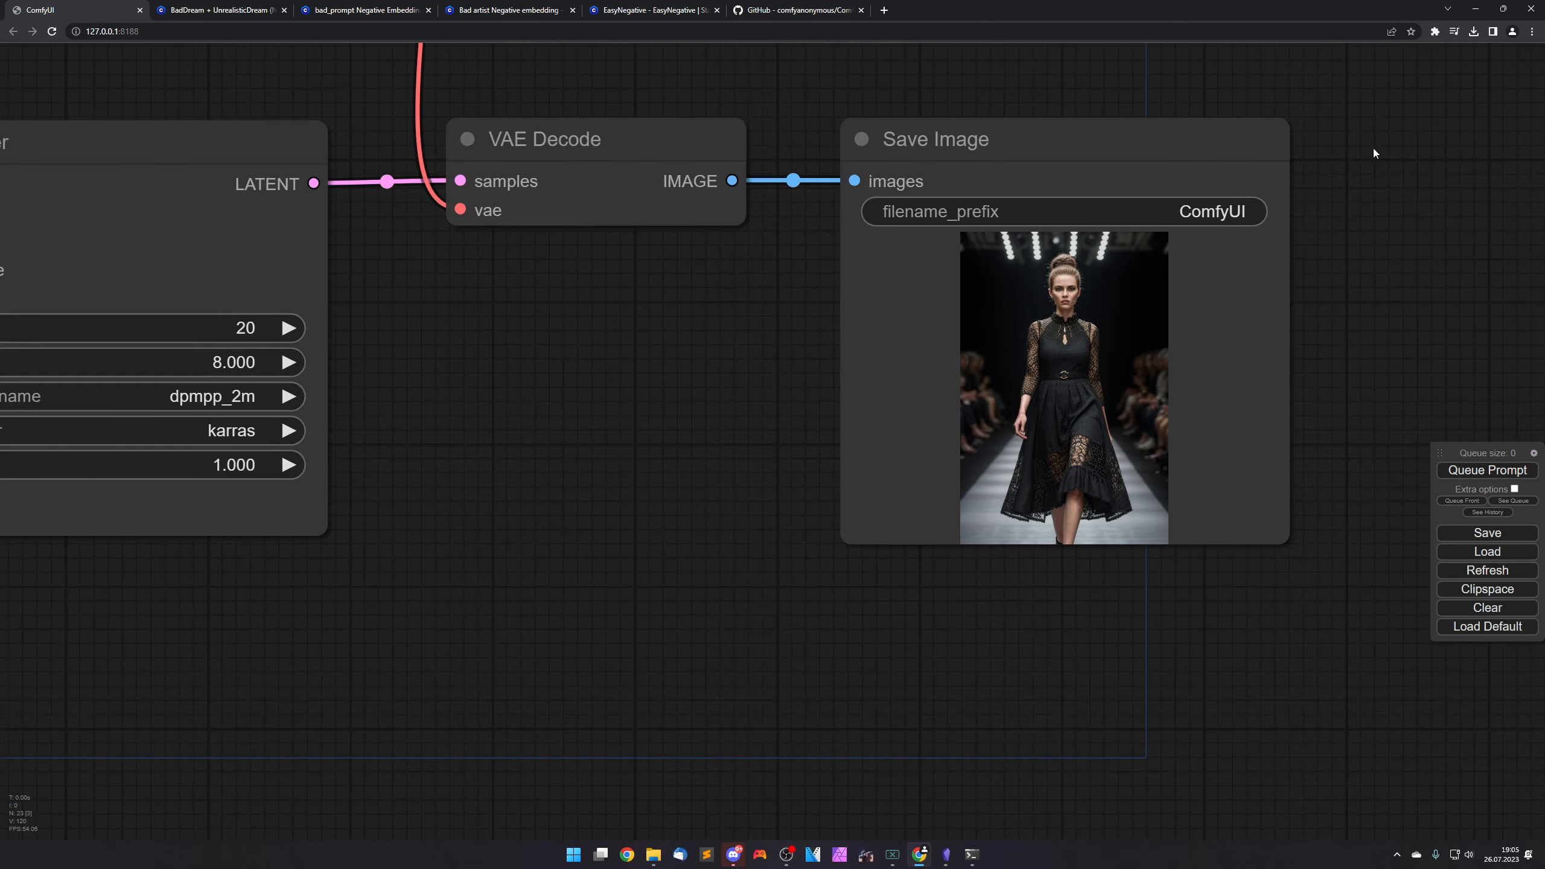
drag(1374, 148, 1224, 433)
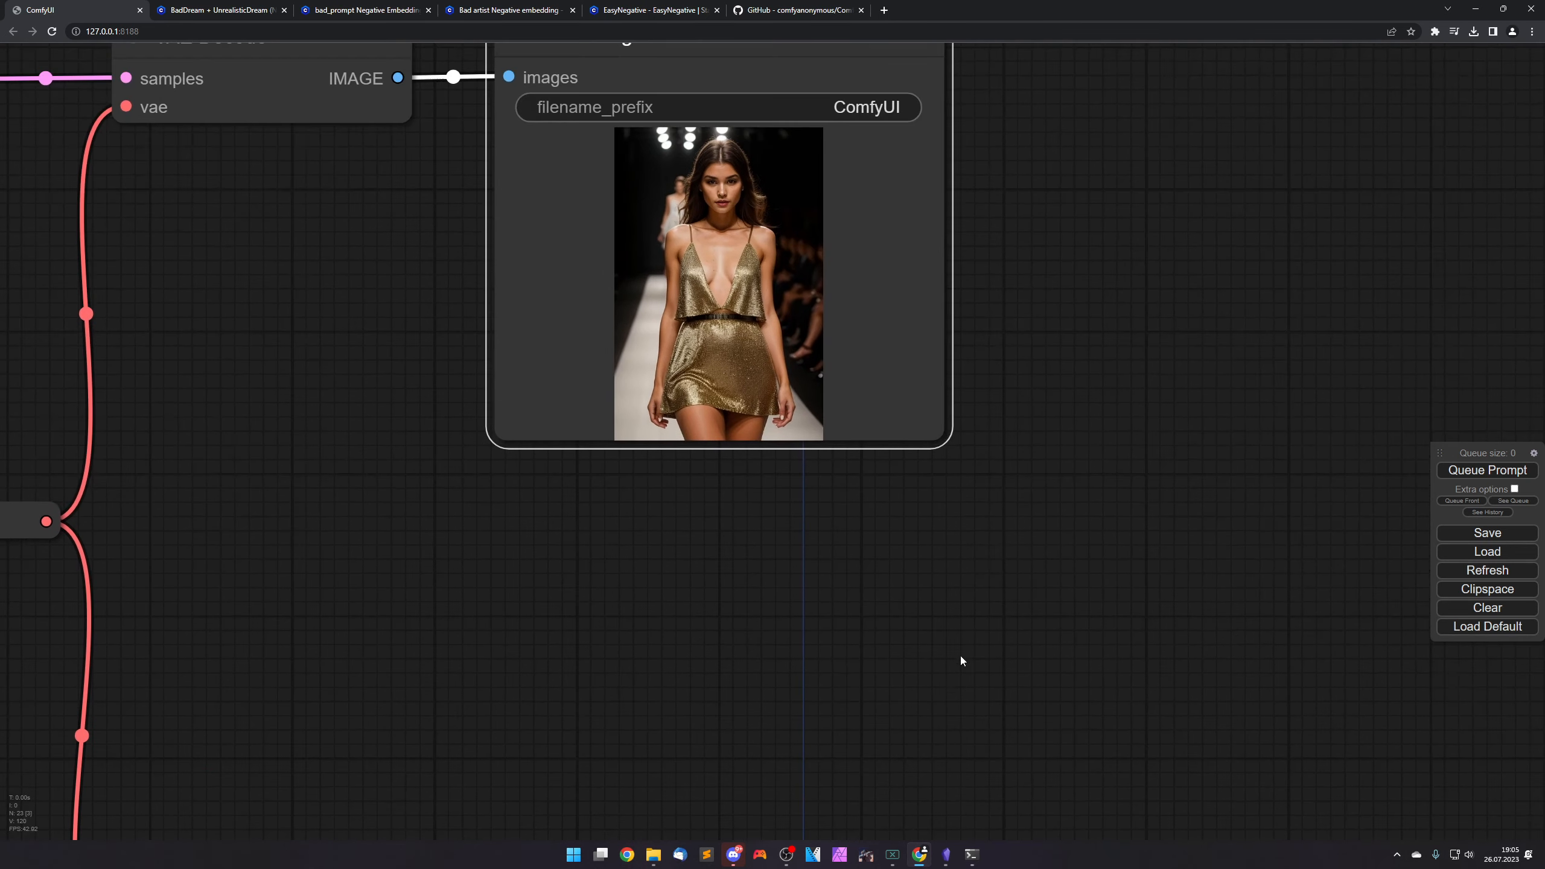
scroll(1110, 436, up, 5)
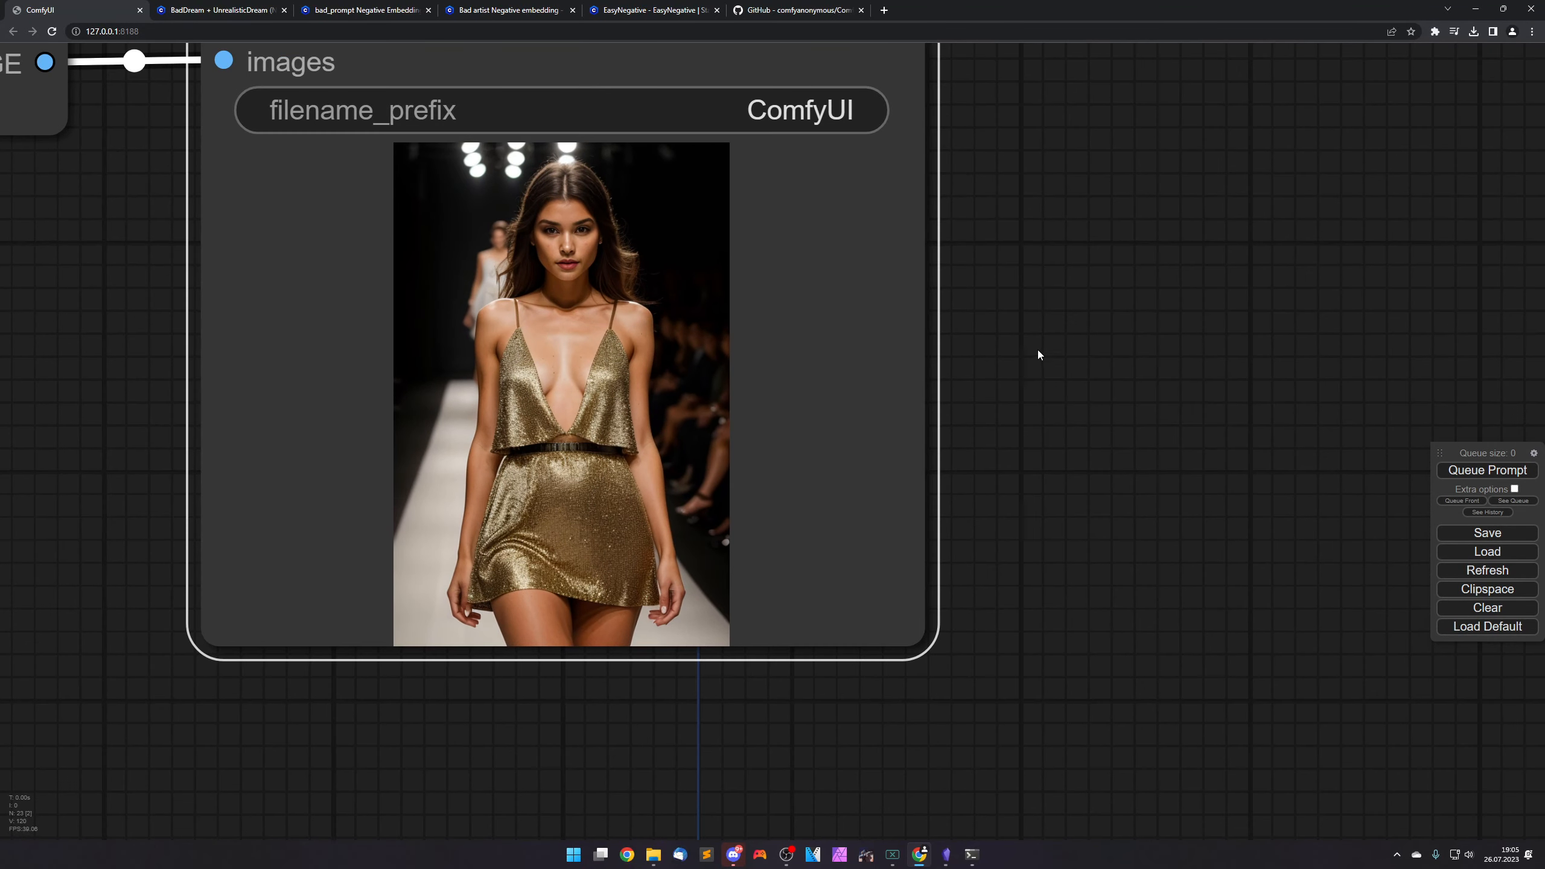
drag(1181, 362, 1252, 433)
scroll(1252, 432, up, 1)
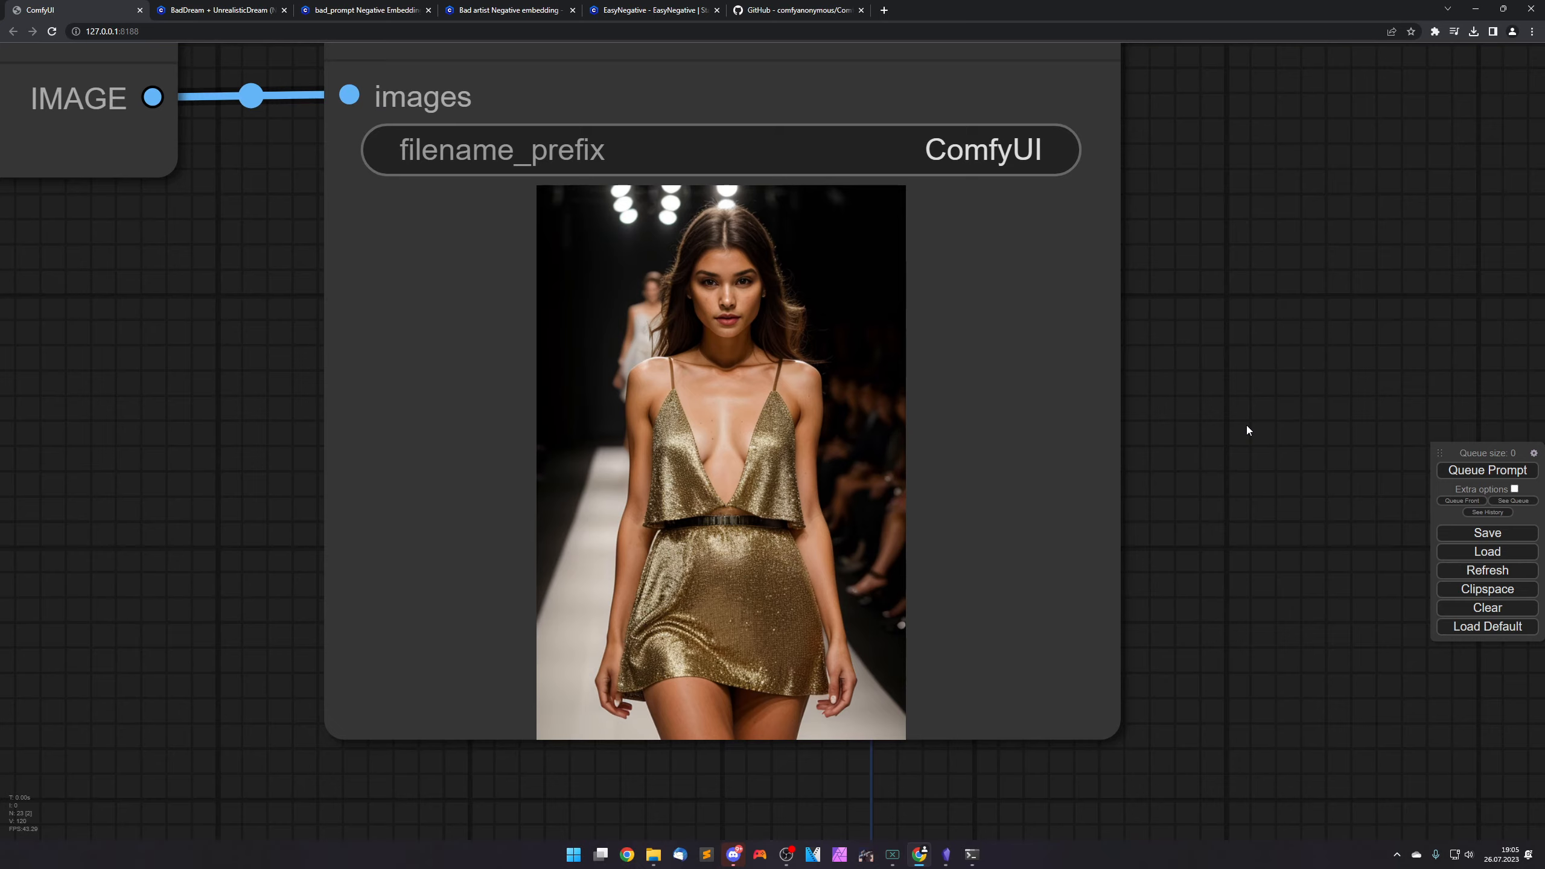
scroll(1246, 426, down, 6)
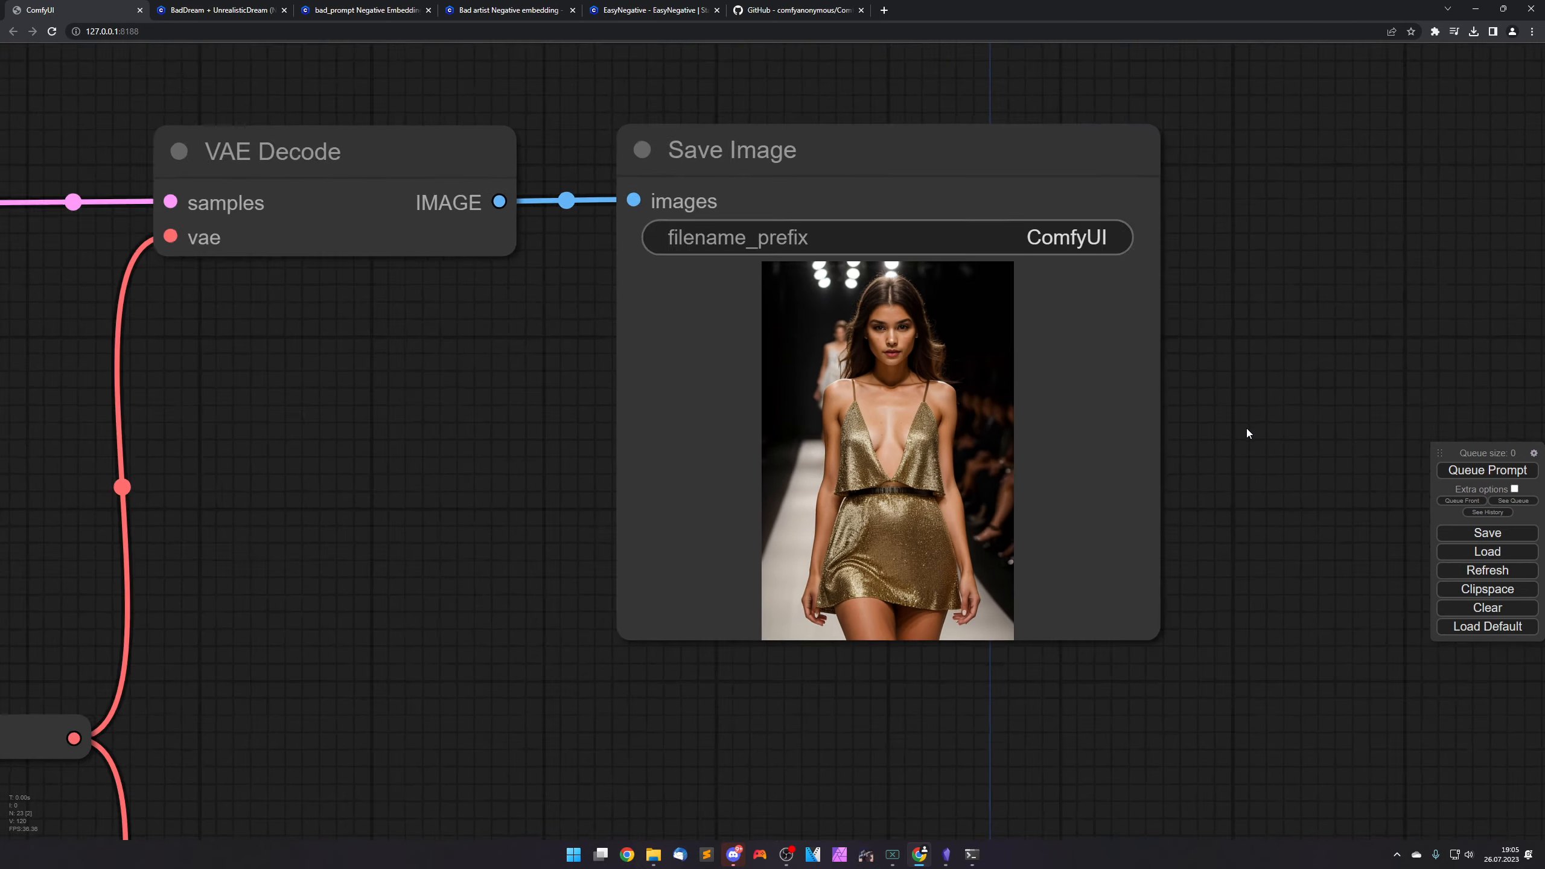
drag(917, 617, 1121, 468)
scroll(1070, 466, down, 2)
scroll(1111, 475, up, 1)
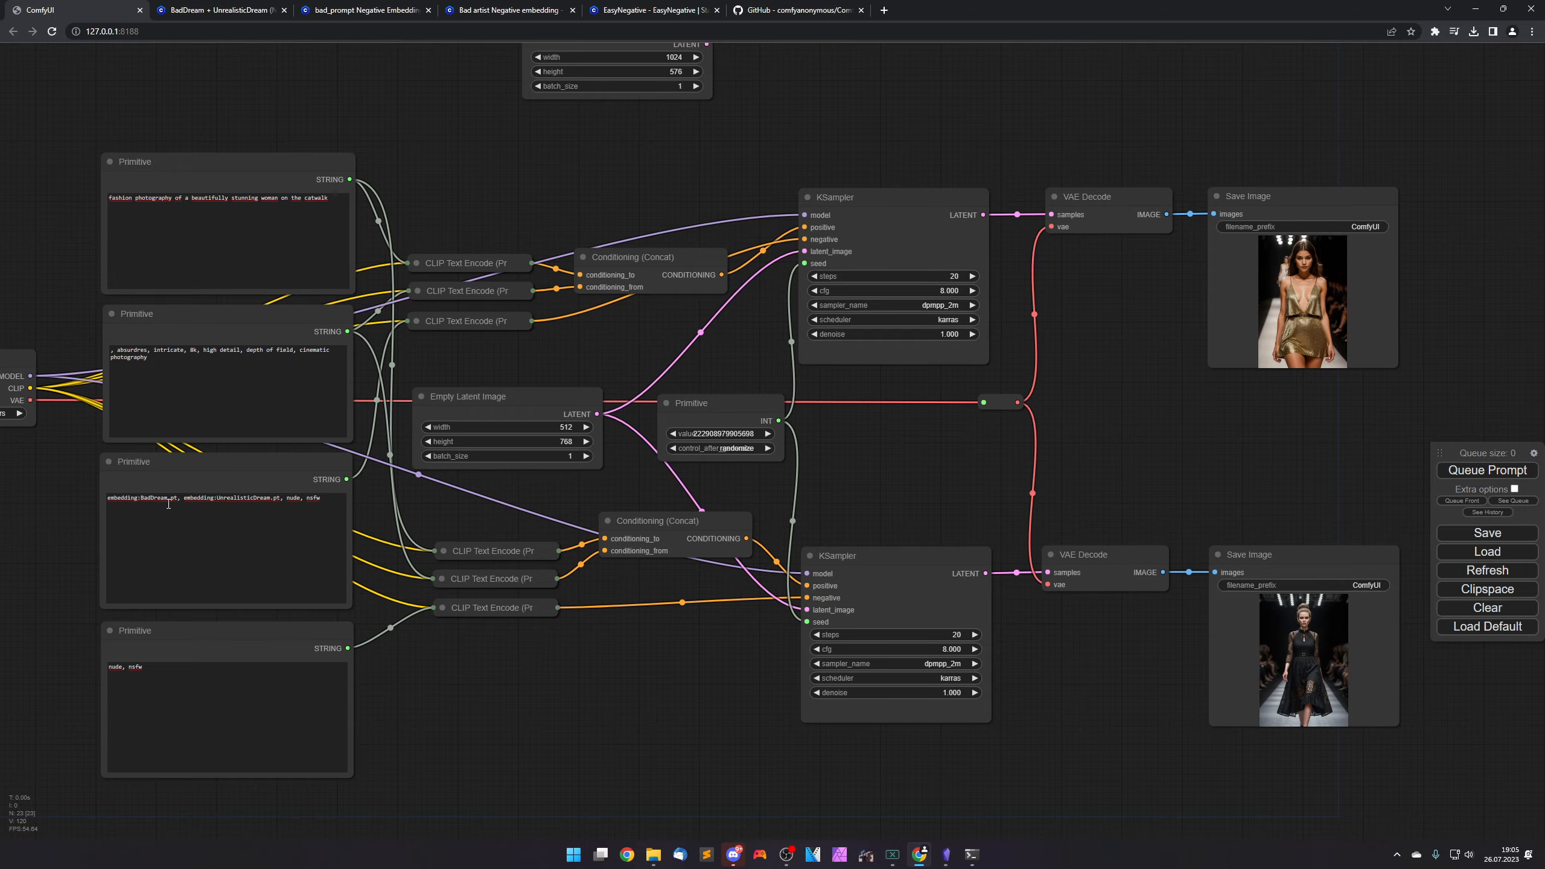
Examine how the BadDream and UnrealisticDream embeddings are written in the negative prompt's Primitive node, compared with the plain negative prompt below it.
scroll(67, 539, up, 11)
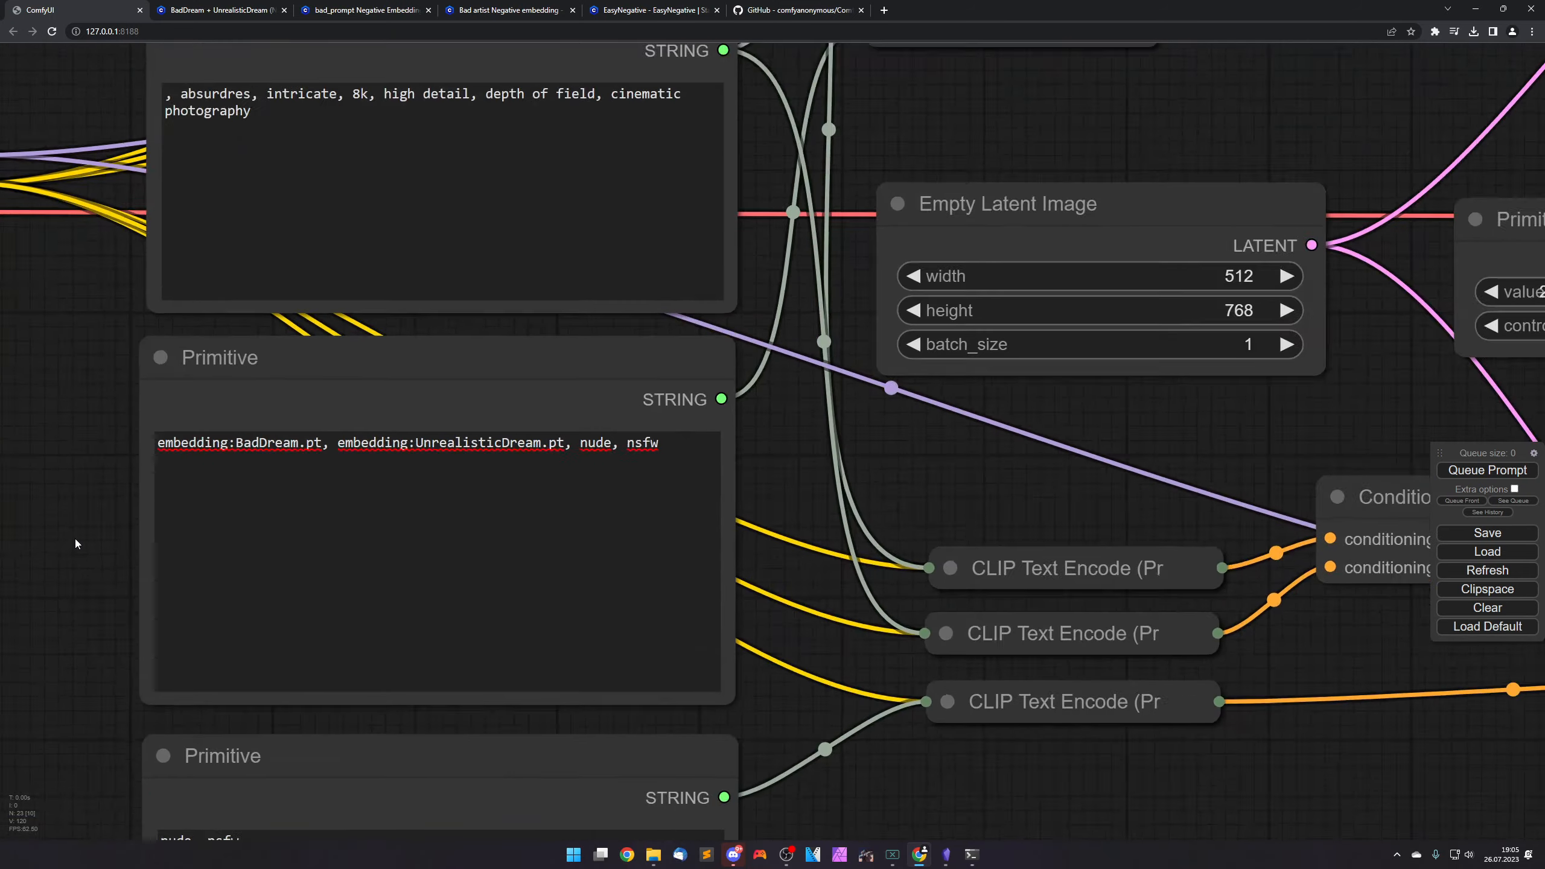
scroll(128, 492, down, 4)
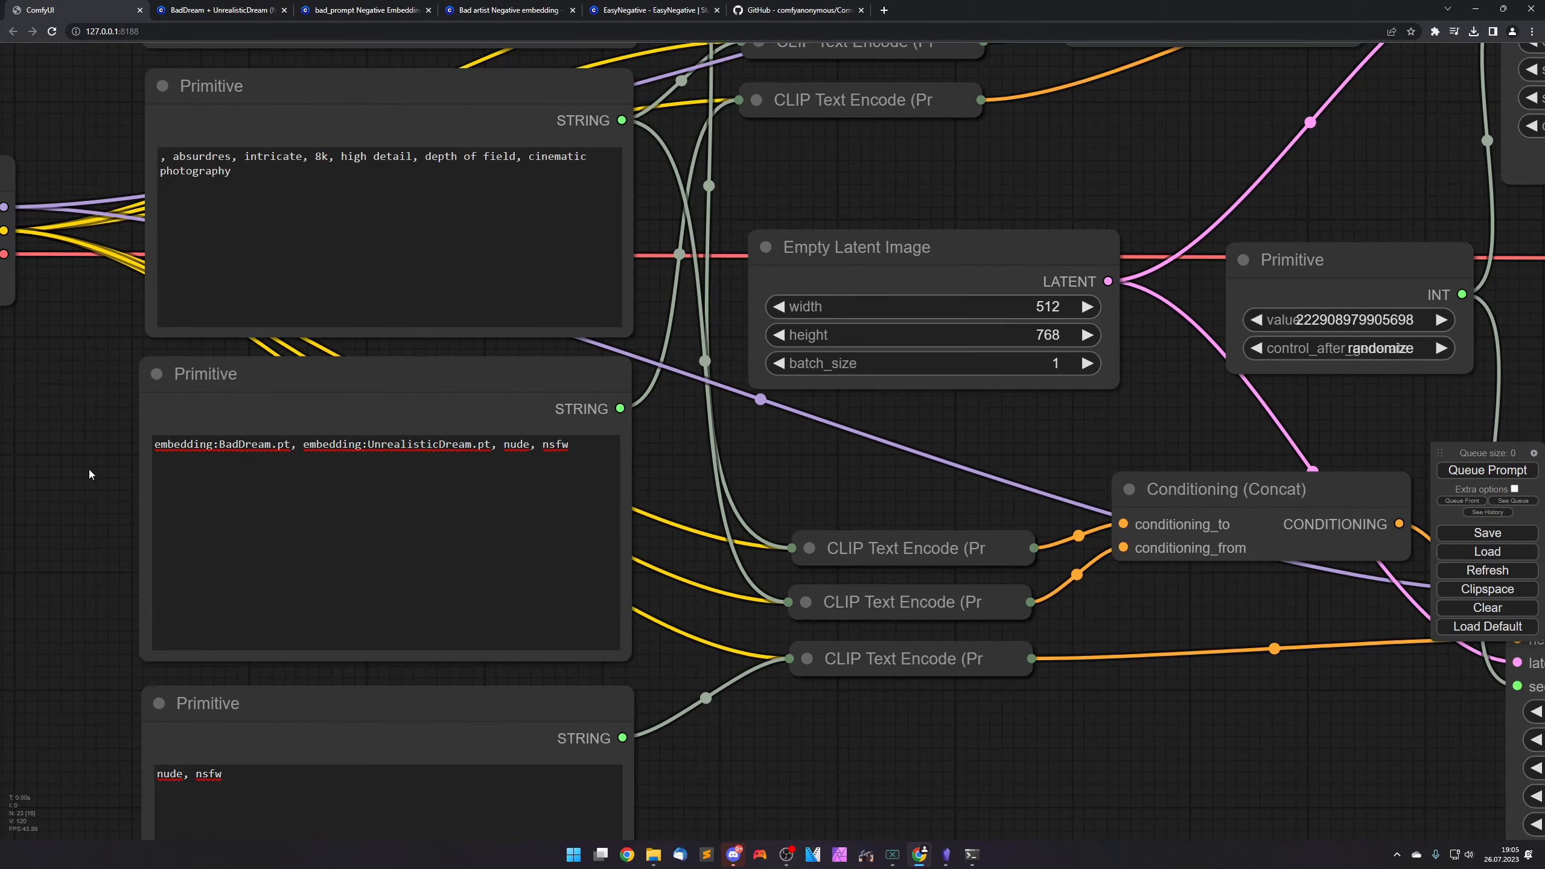
drag(90, 468, 579, 562)
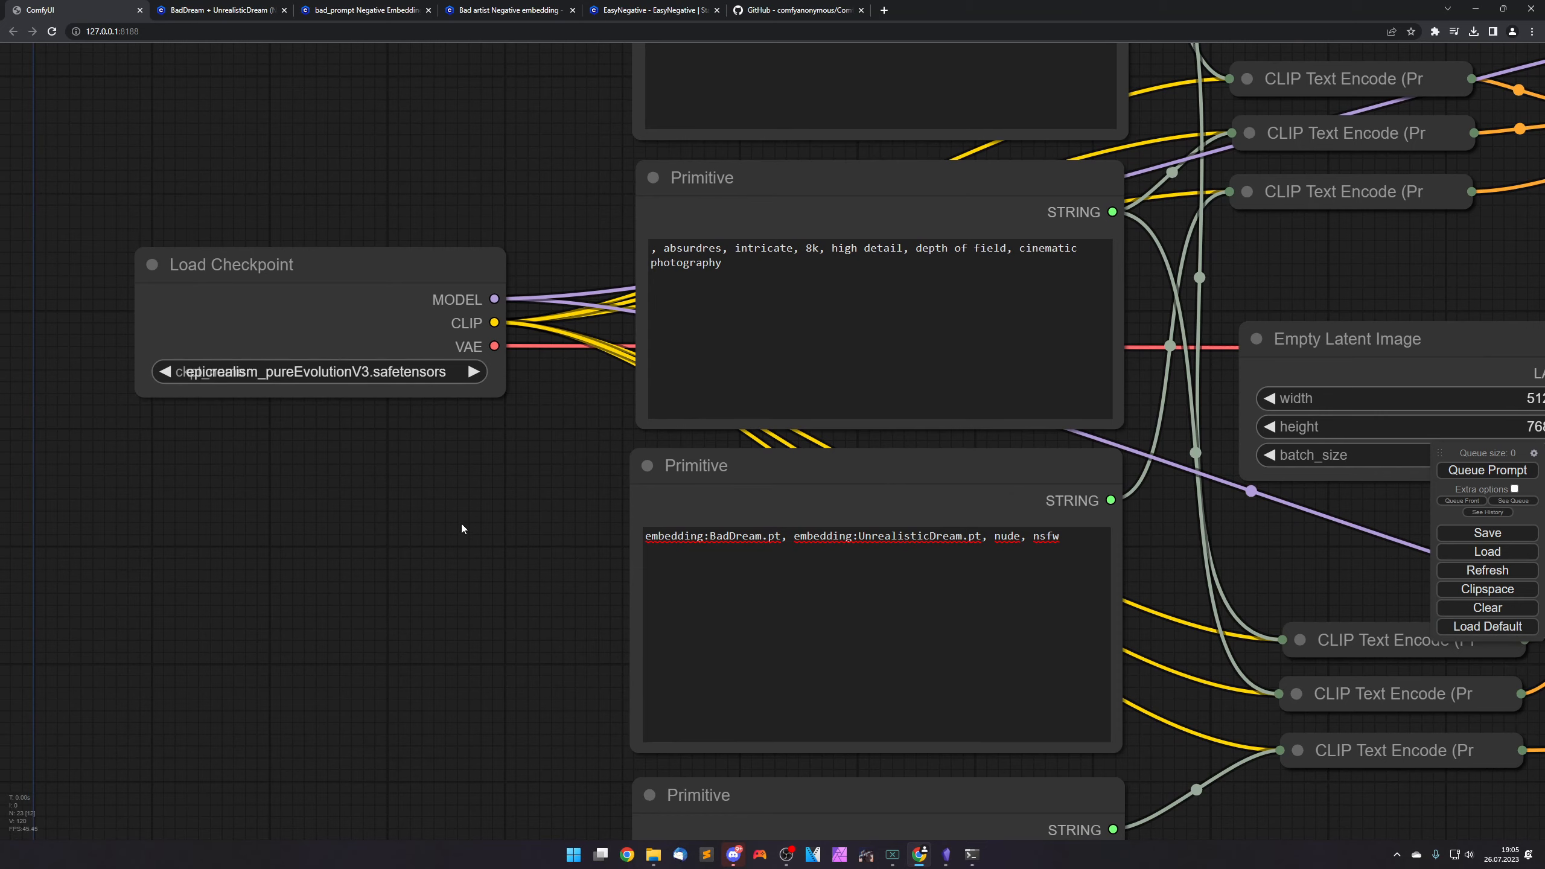
drag(462, 524, 181, 393)
scroll(203, 427, up, 2)
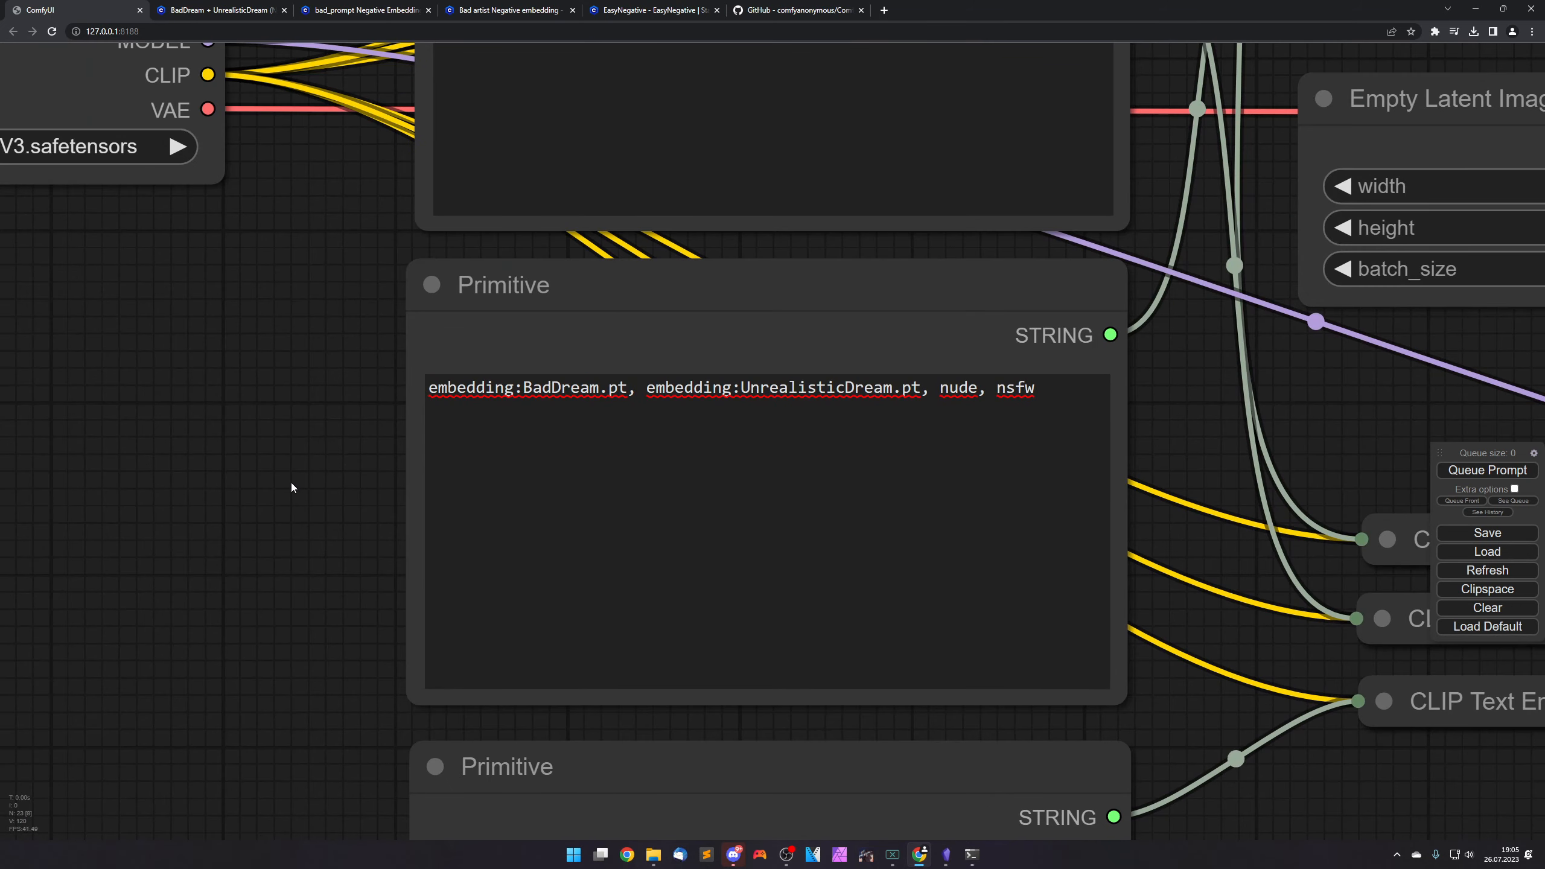
drag(294, 476, 296, 464)
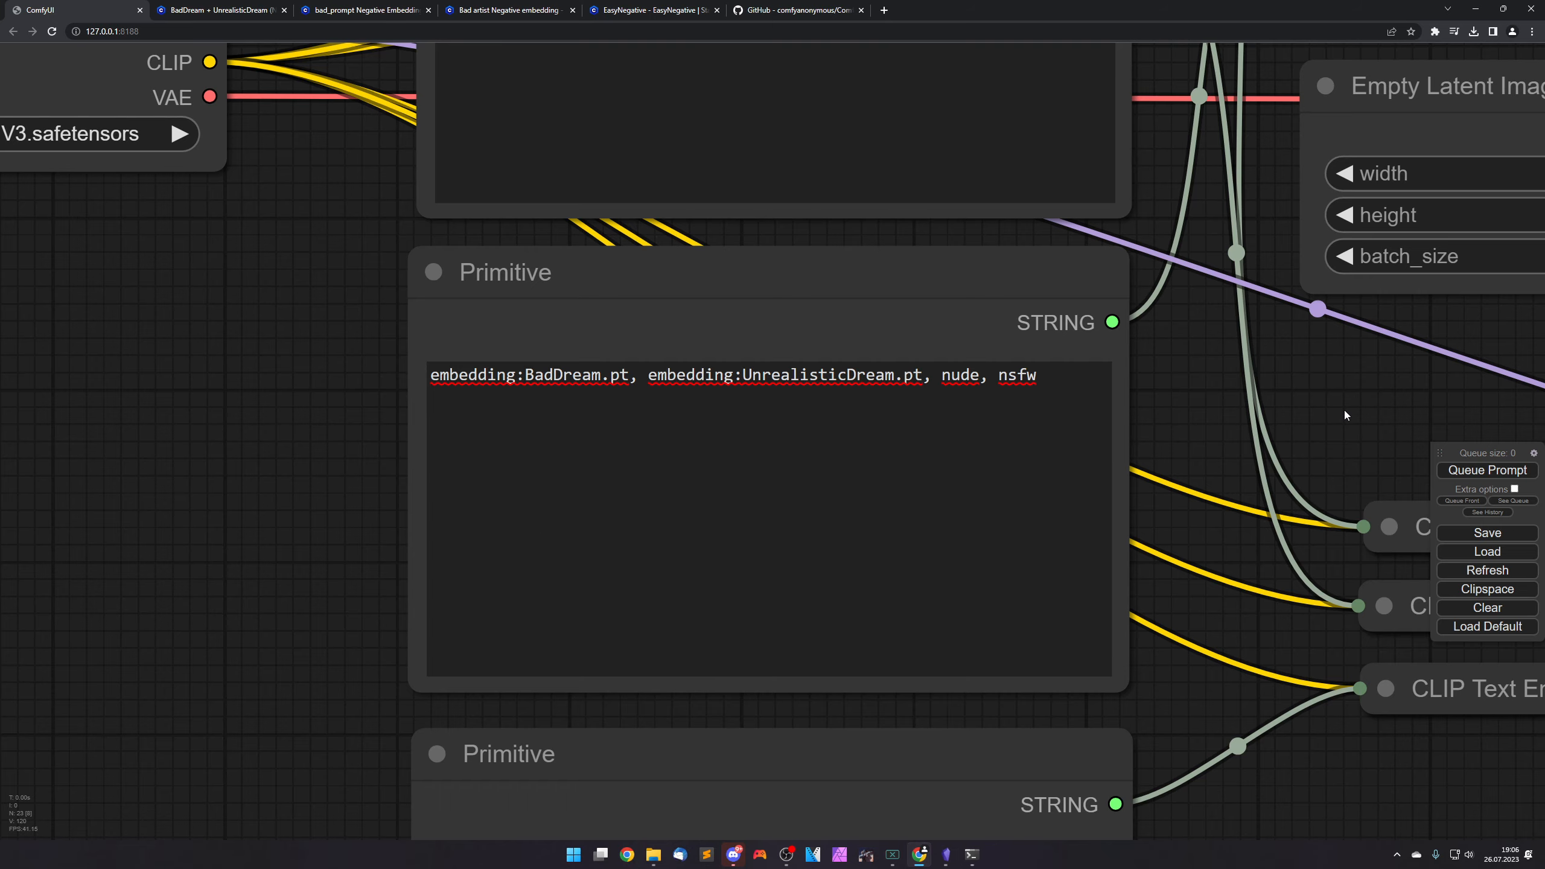
scroll(1346, 409, down, 9)
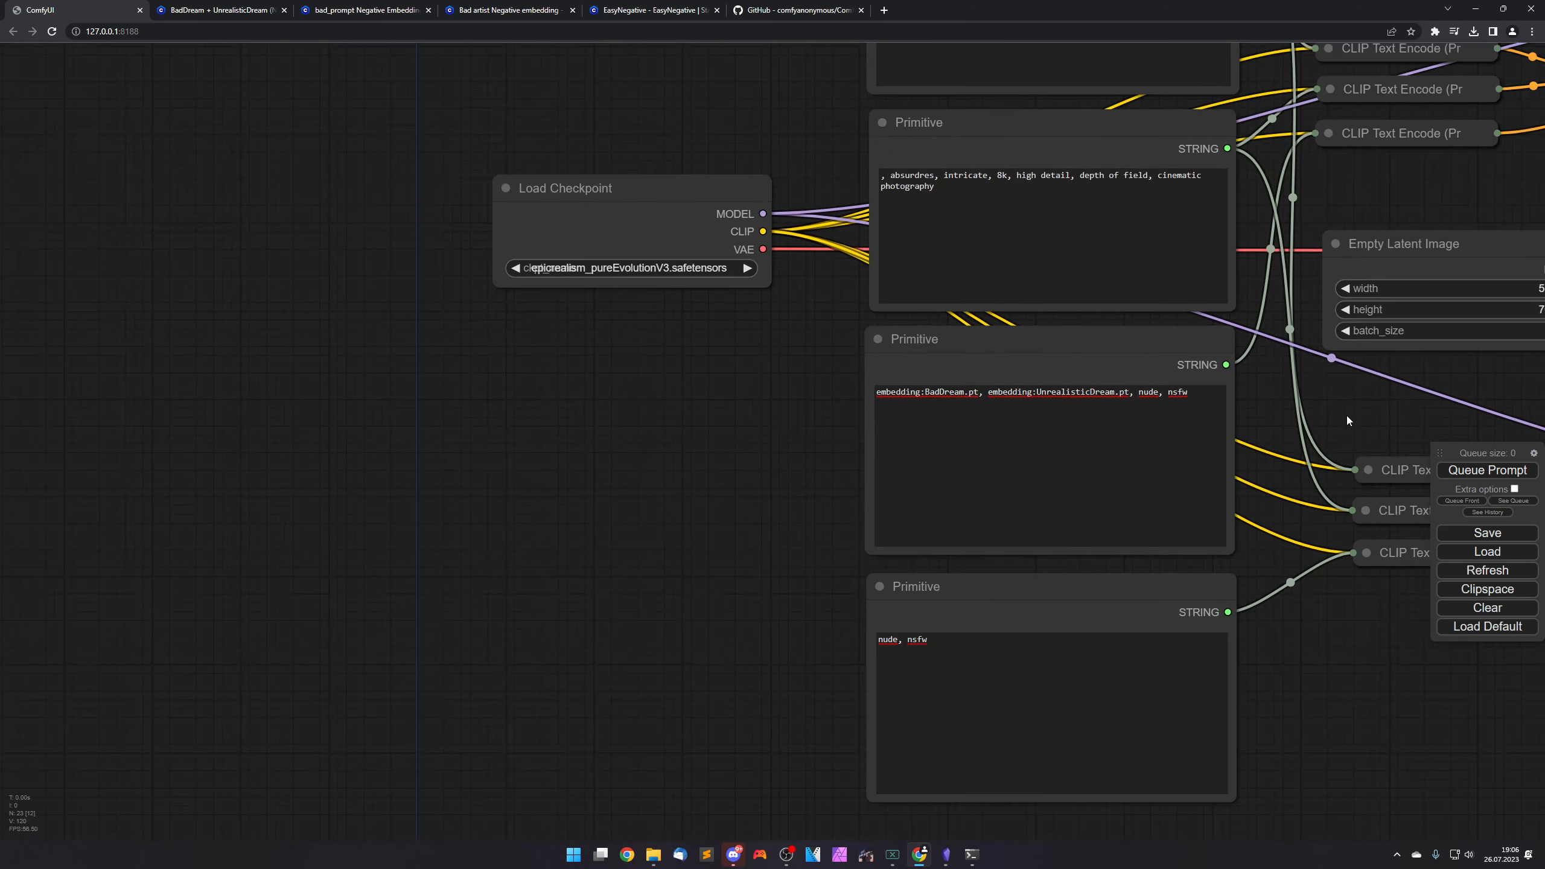
drag(1203, 413, 352, 452)
drag(1098, 407, 879, 486)
scroll(873, 457, down, 1)
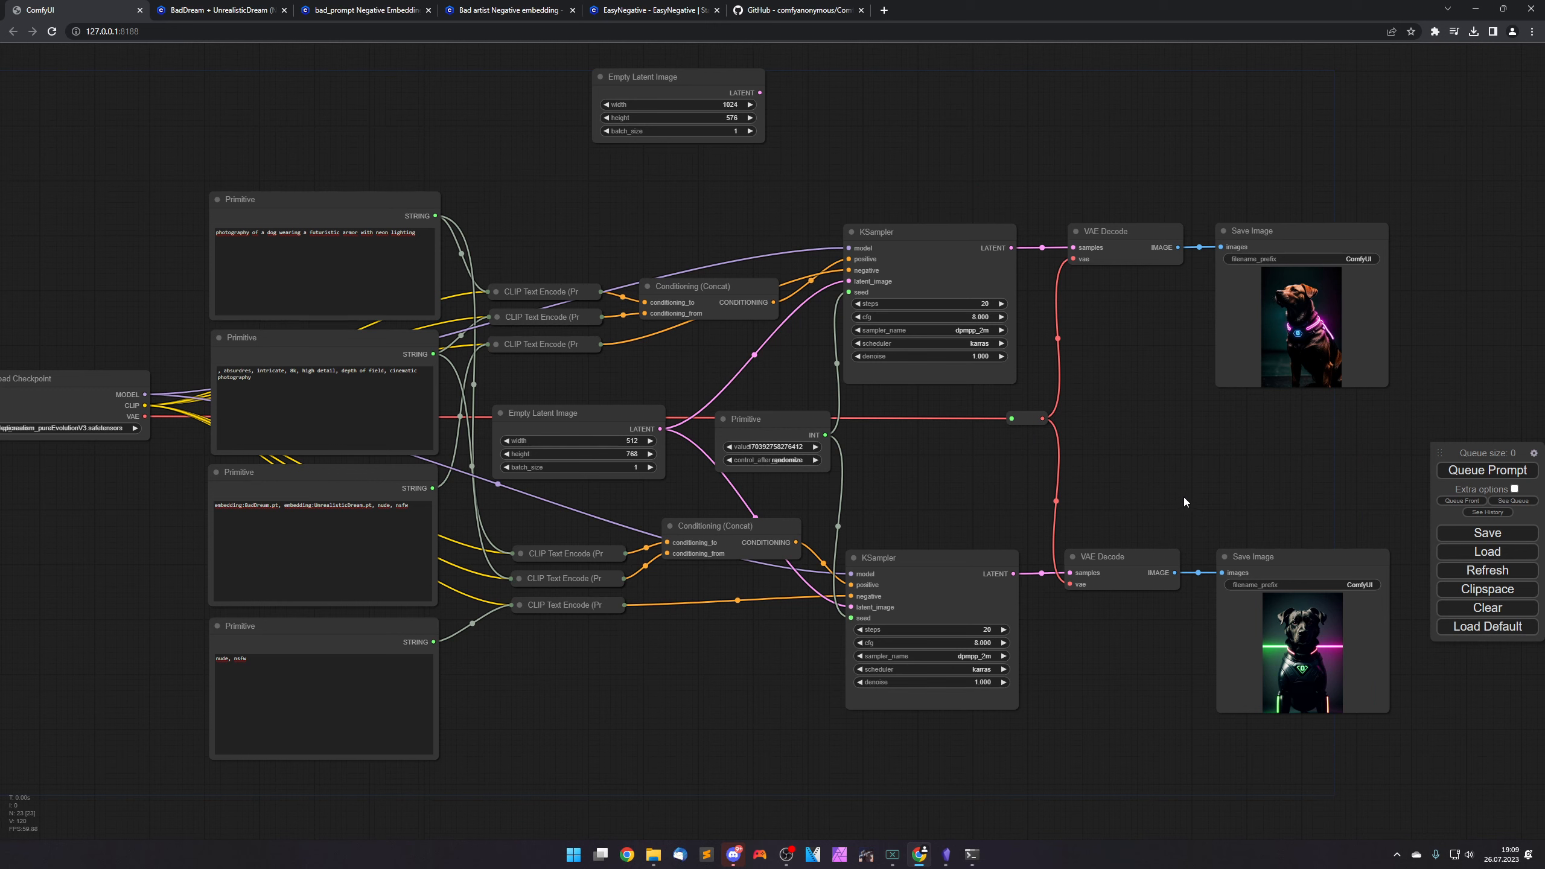
Read the futuristic-armor dog prompt in the topmost text Primitive and open the lower Save Image node's picture in its own browser tab.
drag(650, 233, 1017, 288)
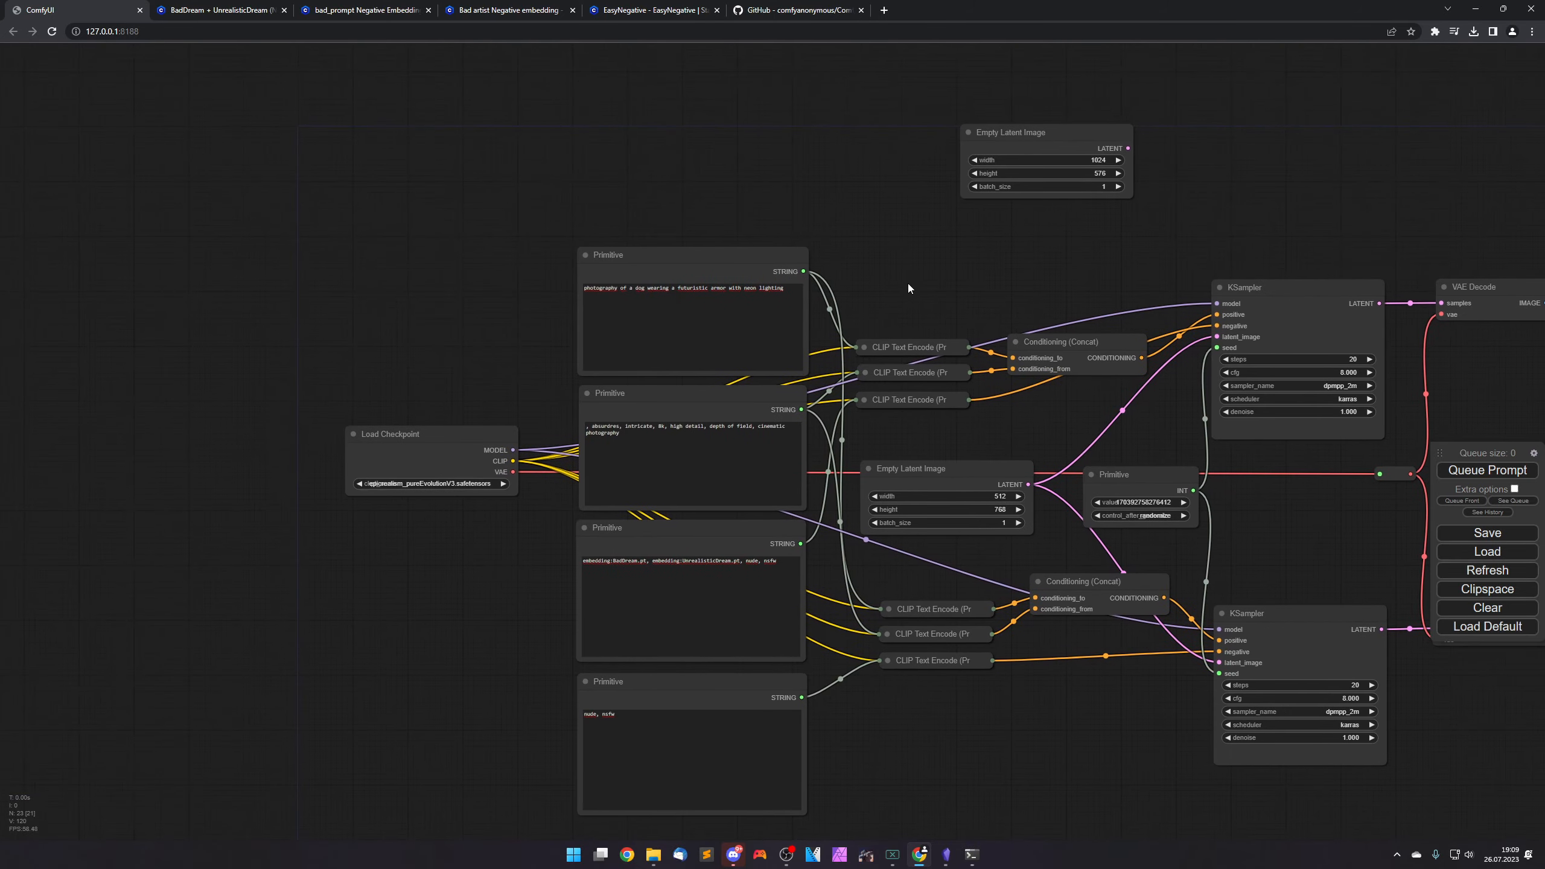
scroll(901, 286, up, 9)
drag(843, 297, 944, 287)
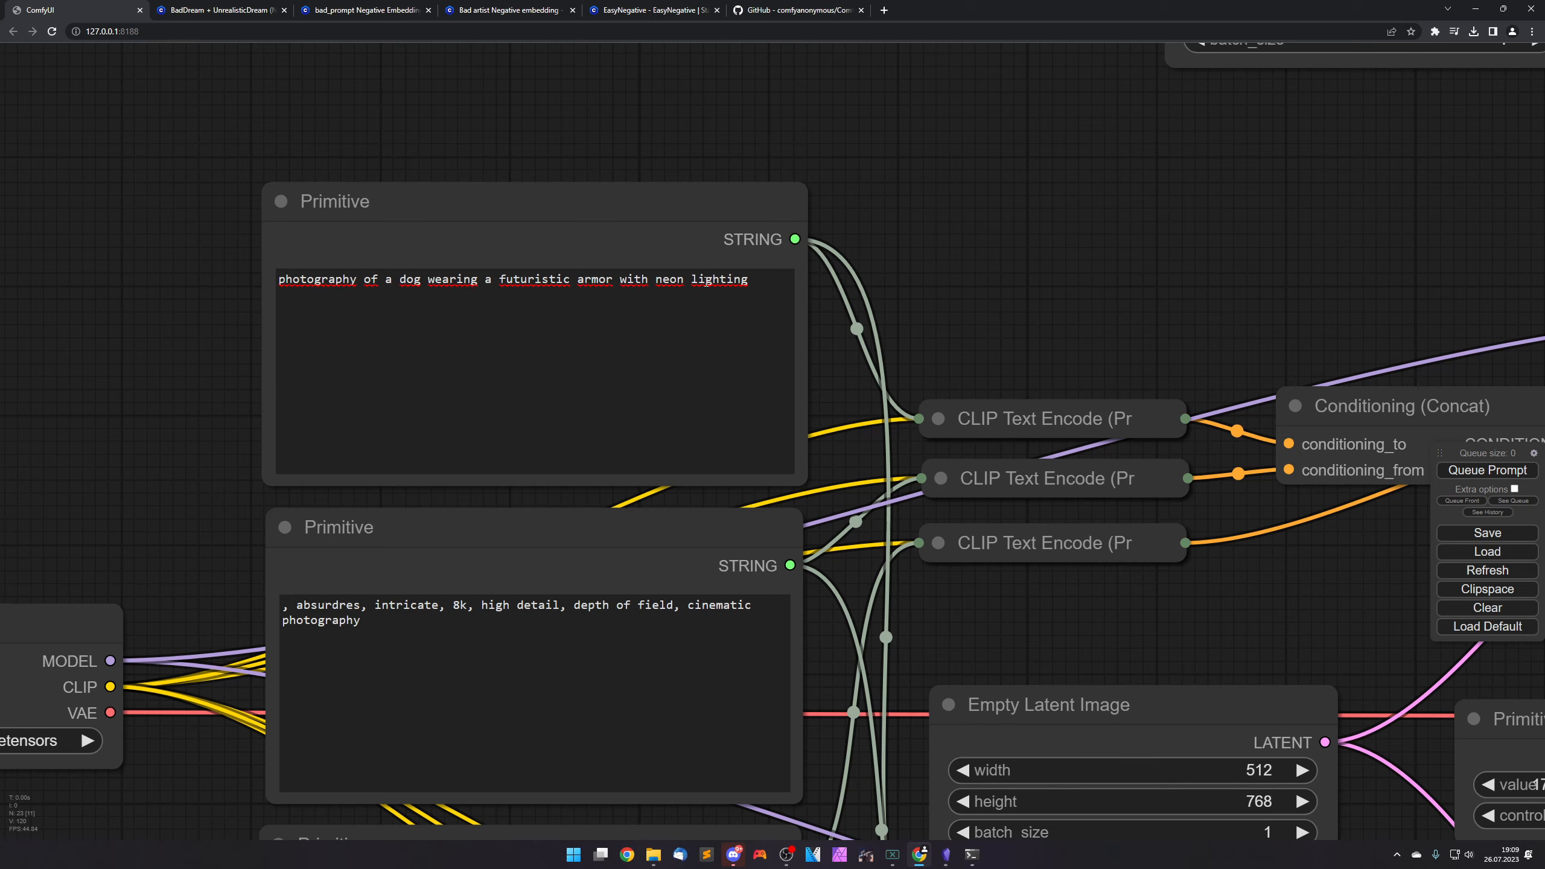
scroll(1136, 311, down, 5)
drag(1256, 486, 154, 180)
drag(570, 580, 380, 431)
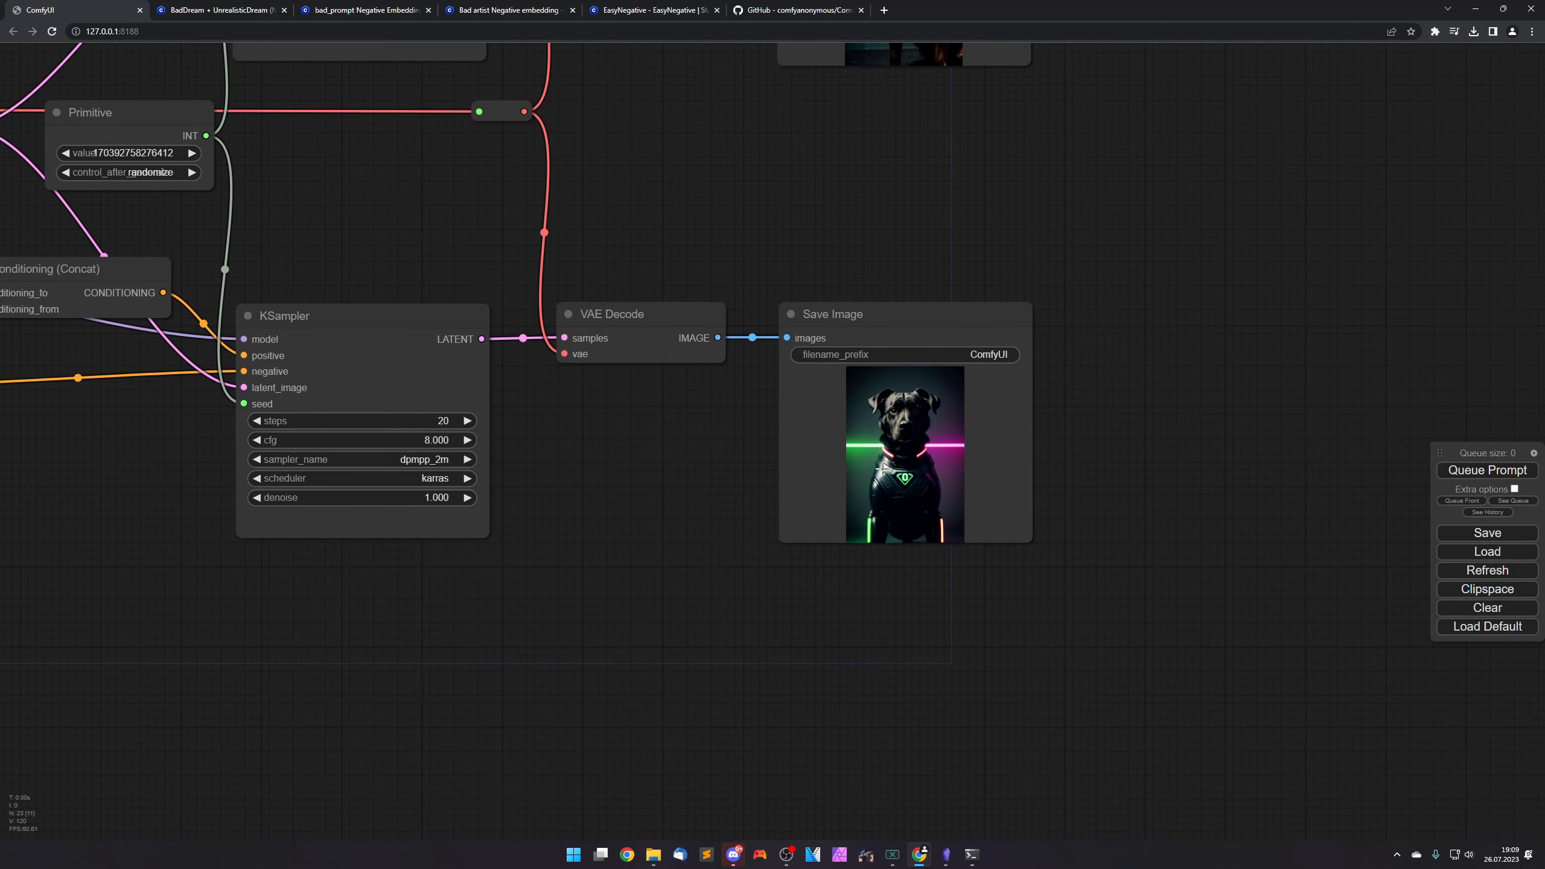
right_click(909, 437)
click(918, 453)
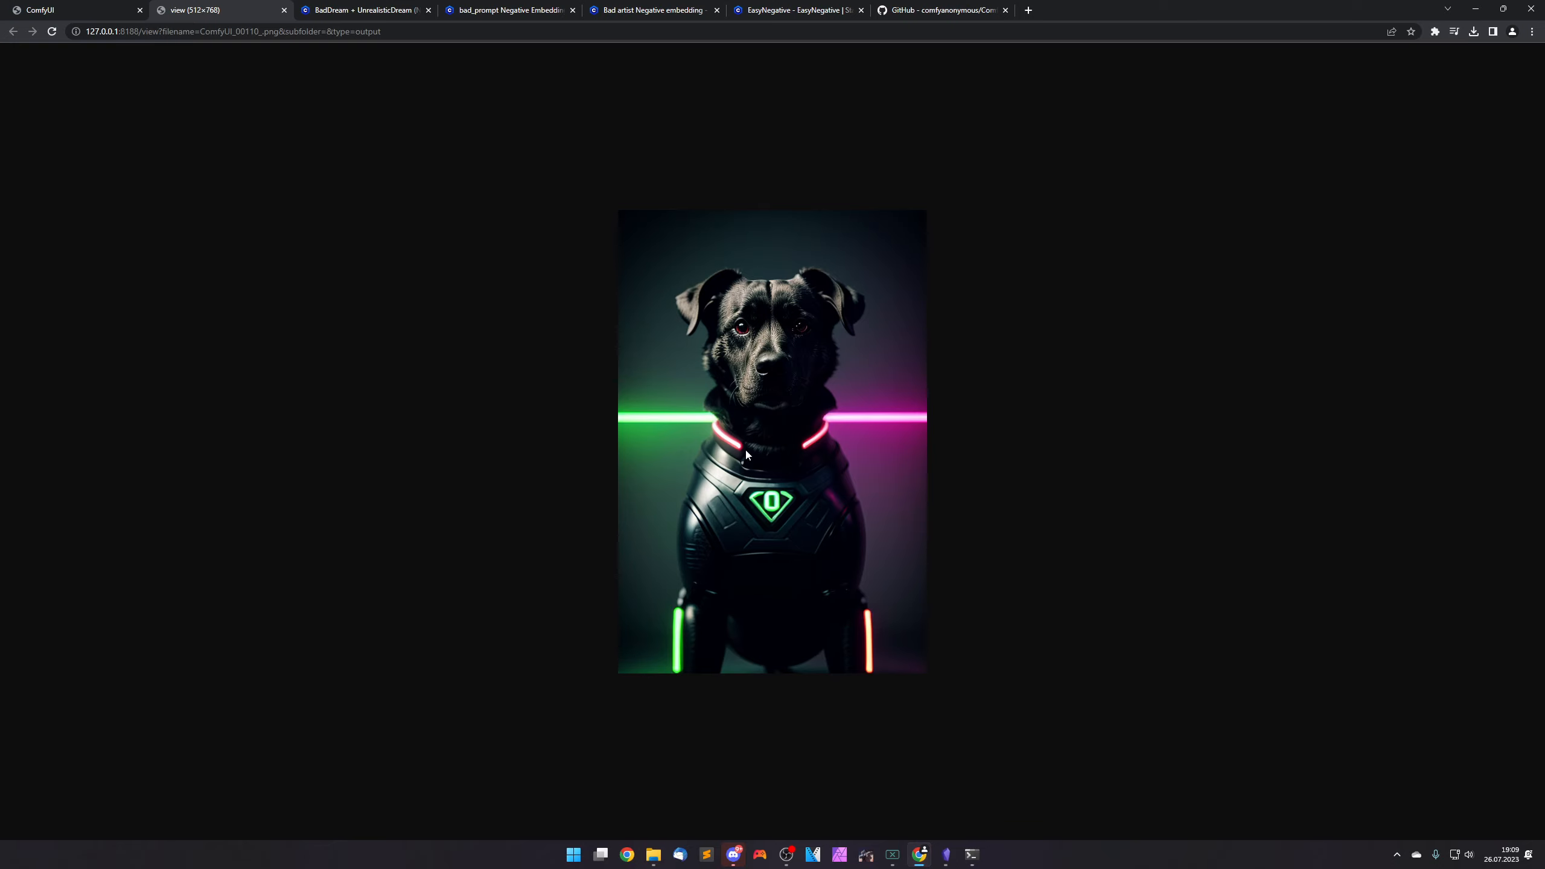
Open the upper Save Image node's dog picture in its own tab, compare it with the other one, and close both image tabs.
click(47, 8)
drag(536, 201, 882, 409)
right_click(919, 312)
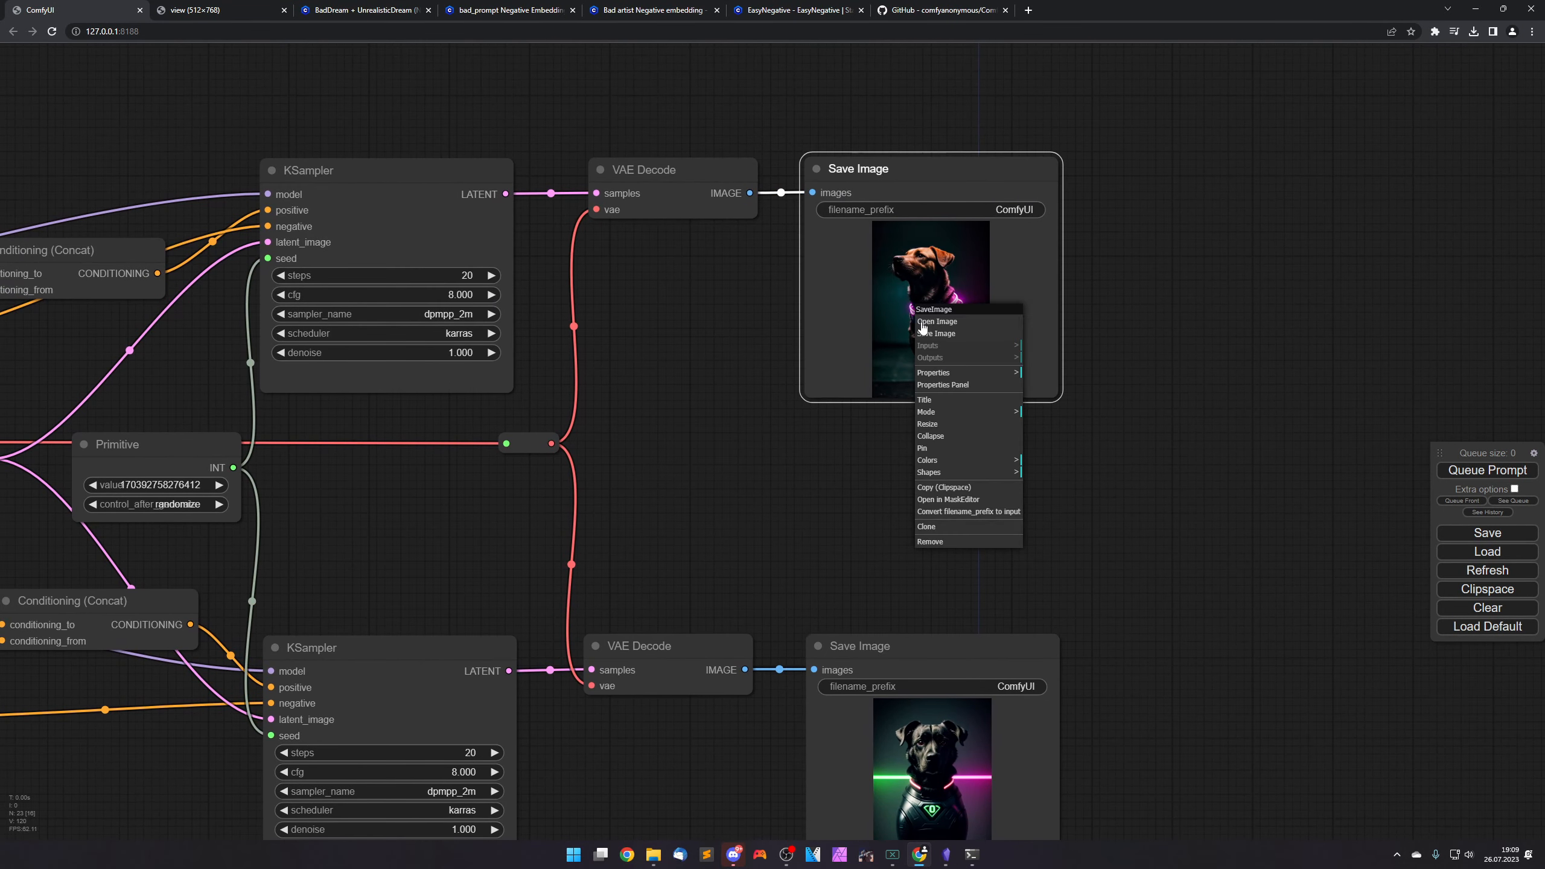
click(925, 323)
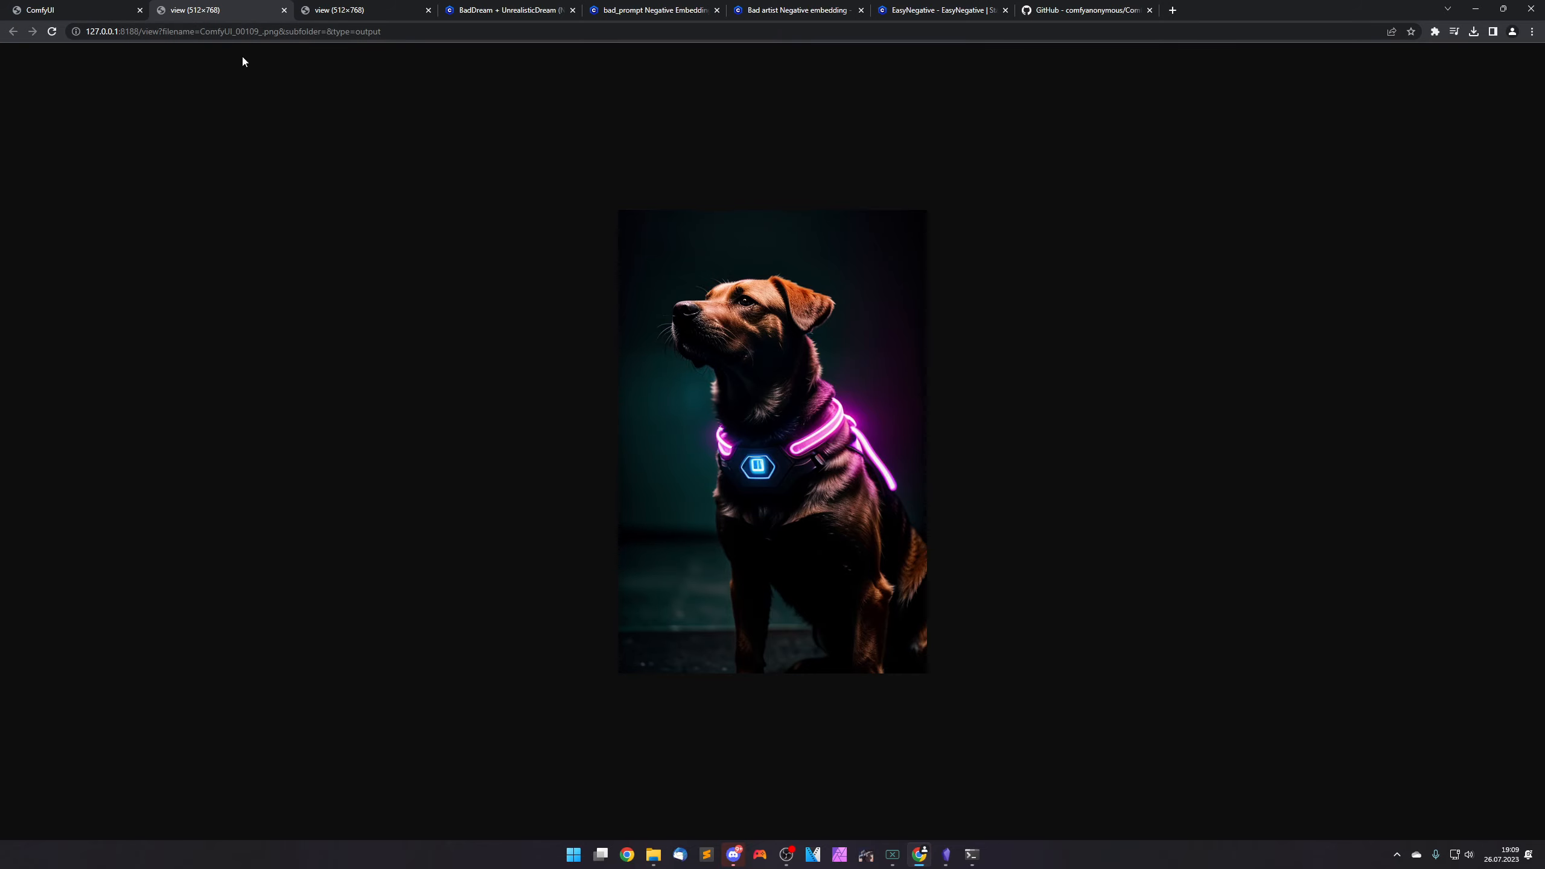
middle_click(200, 6)
middle_click(200, 6)
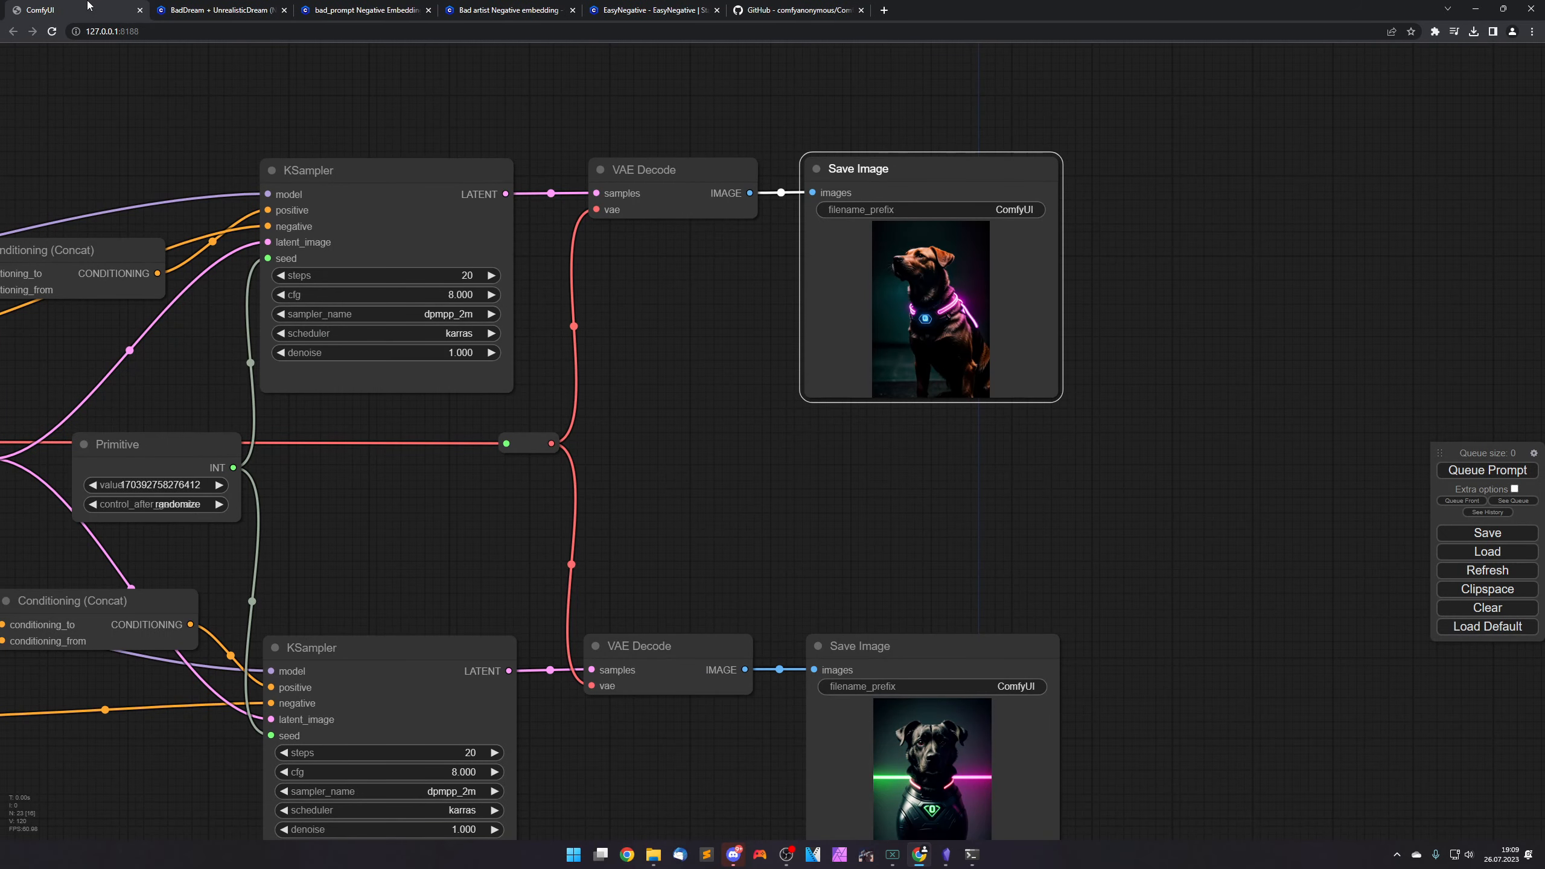
Replace the word "dog" with "cat" in the topmost text Primitive's prompt and queue the prompt twice.
drag(102, 130, 1243, 267)
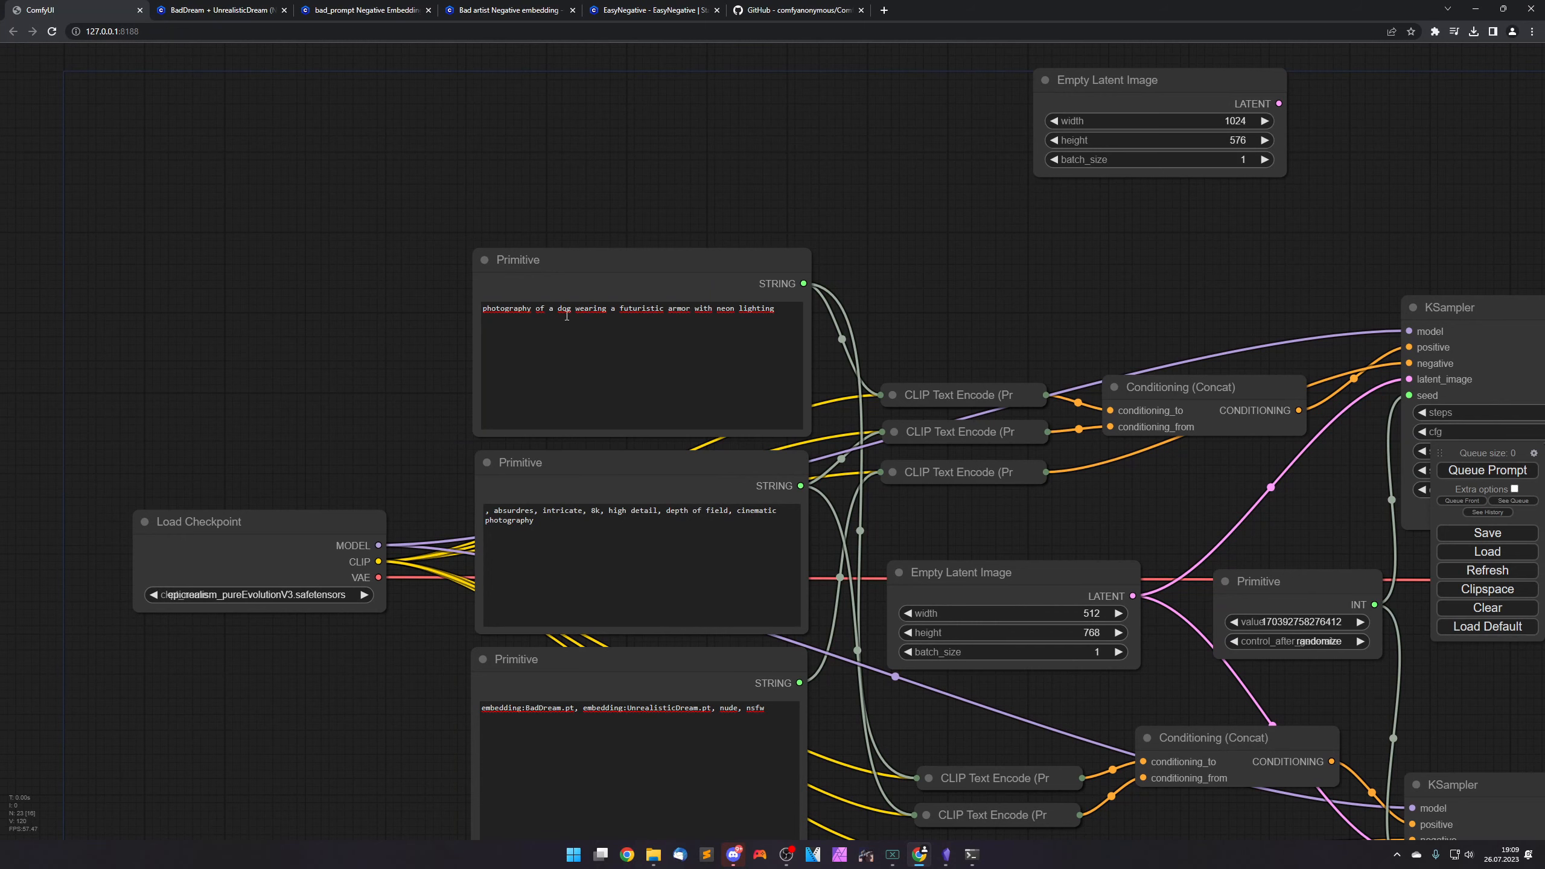
double_click(565, 309)
text(cat)
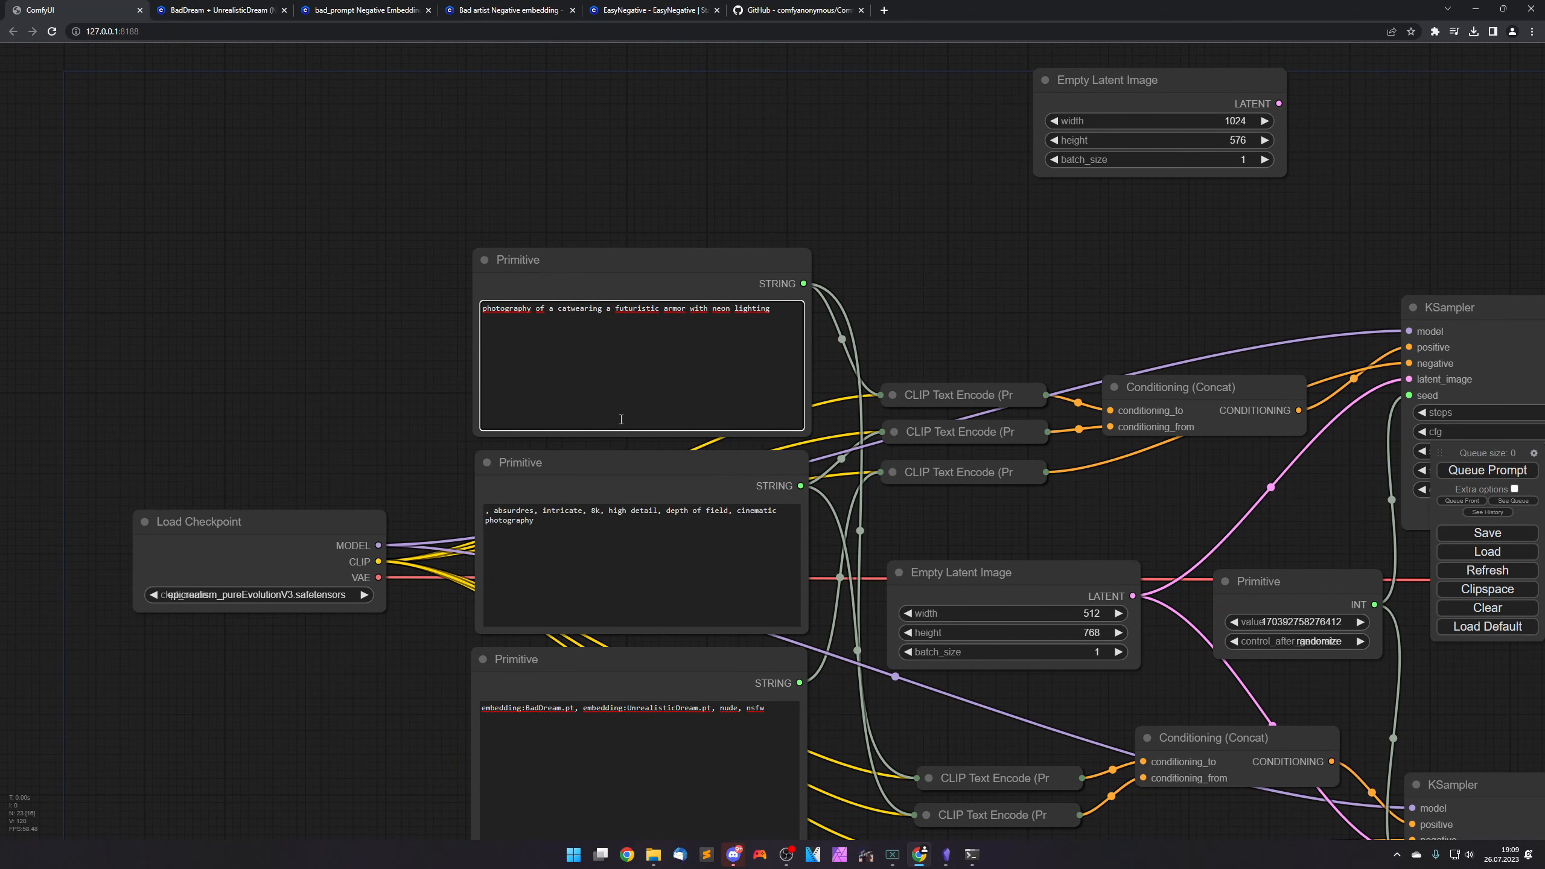
drag(1138, 525, 143, 303)
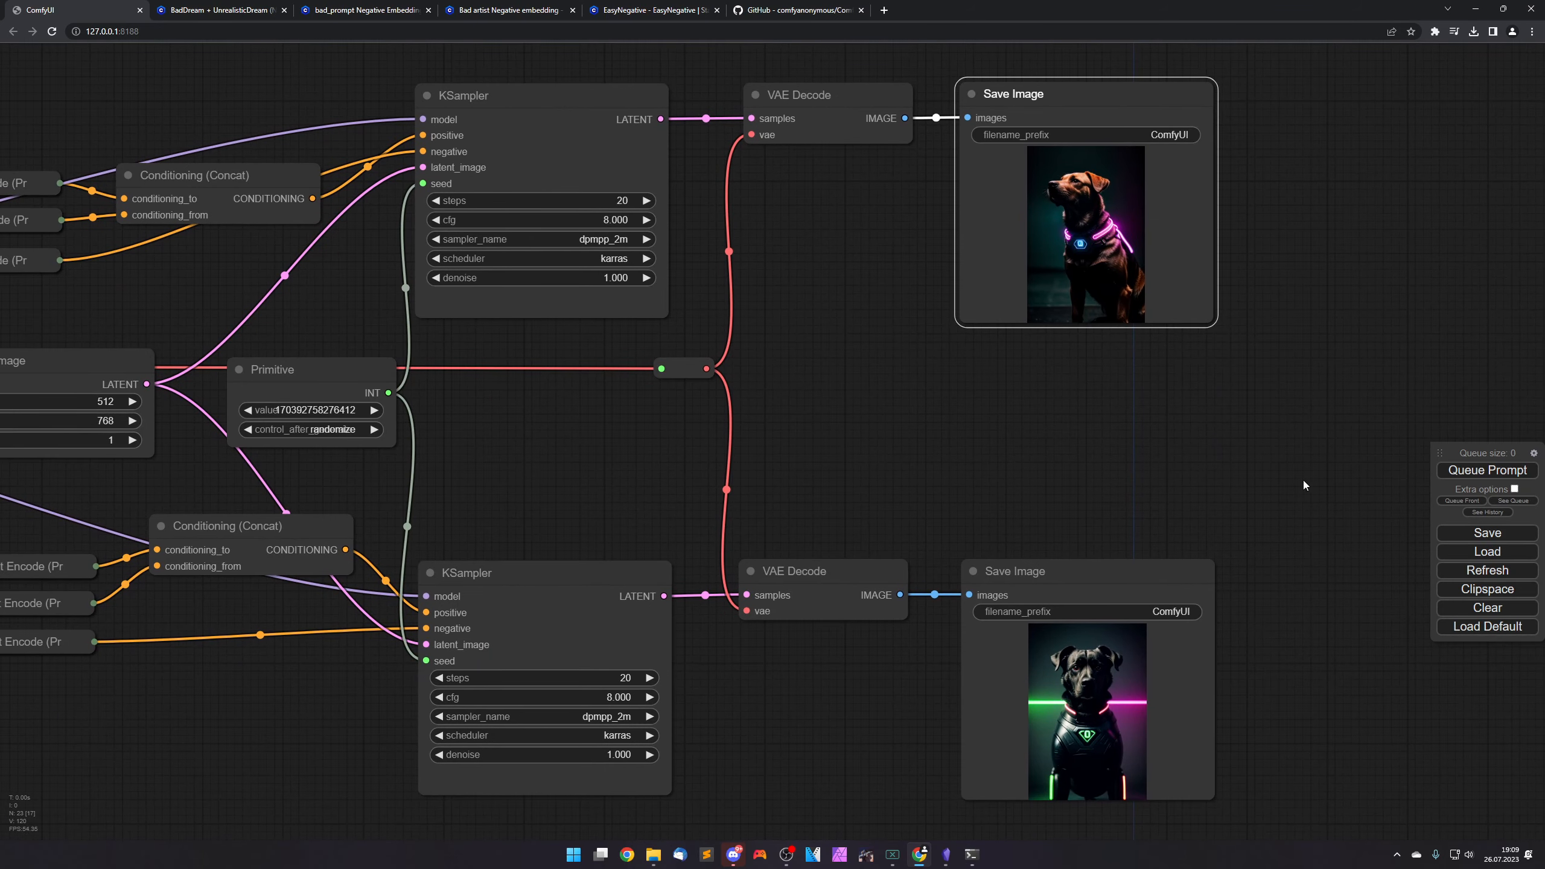
click(1451, 472)
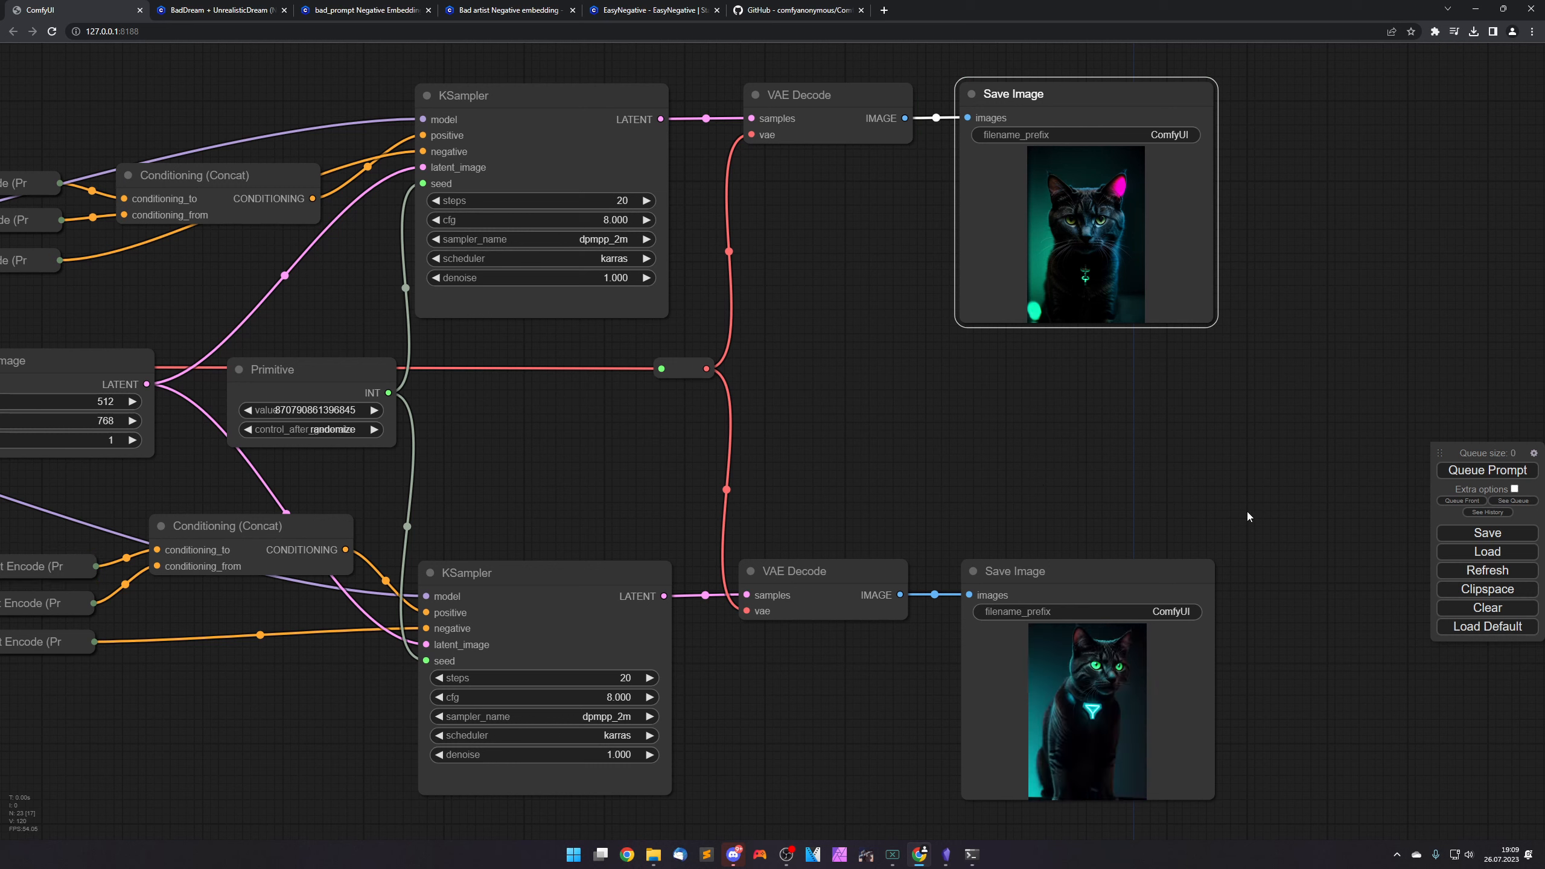
click(1487, 473)
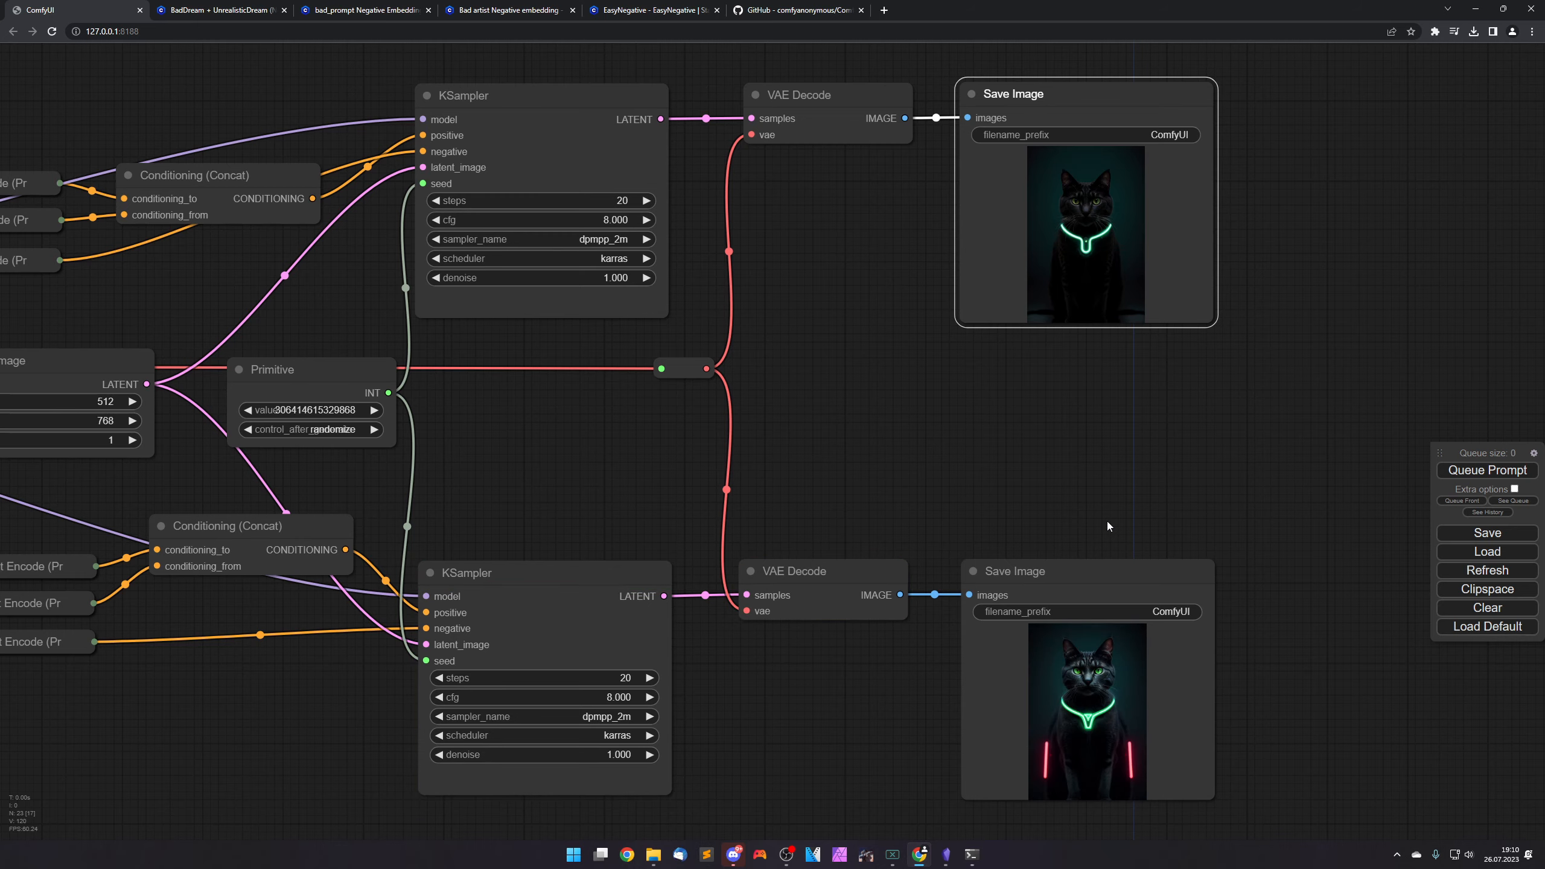
Compare the generated cat images in the lower and upper Save Image nodes up close.
drag(1109, 527, 915, 416)
scroll(1149, 595, up, 2)
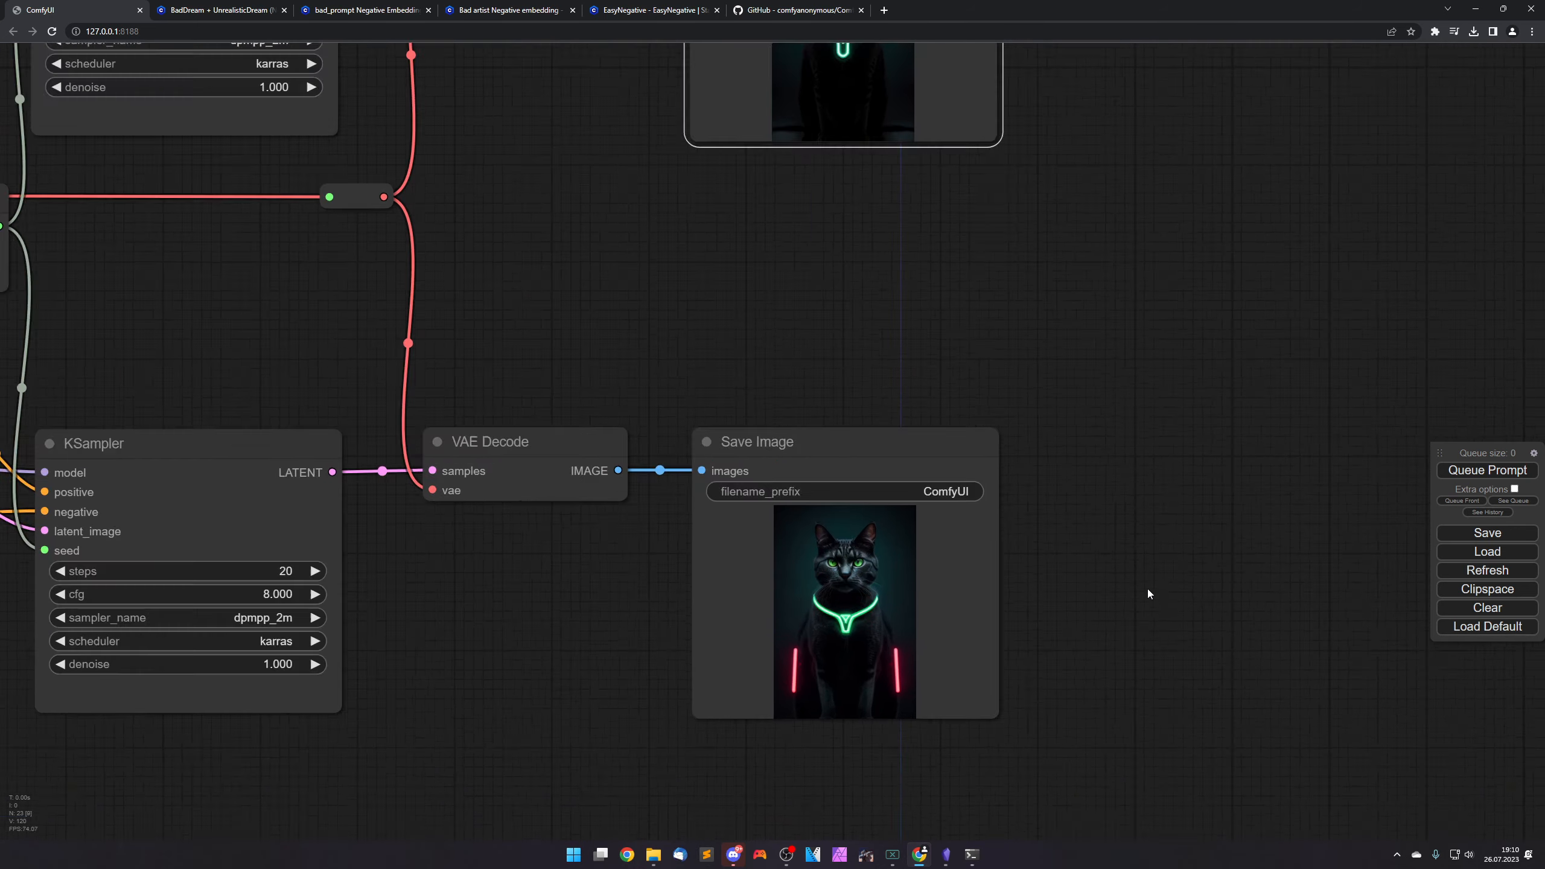
scroll(1147, 594, up, 2)
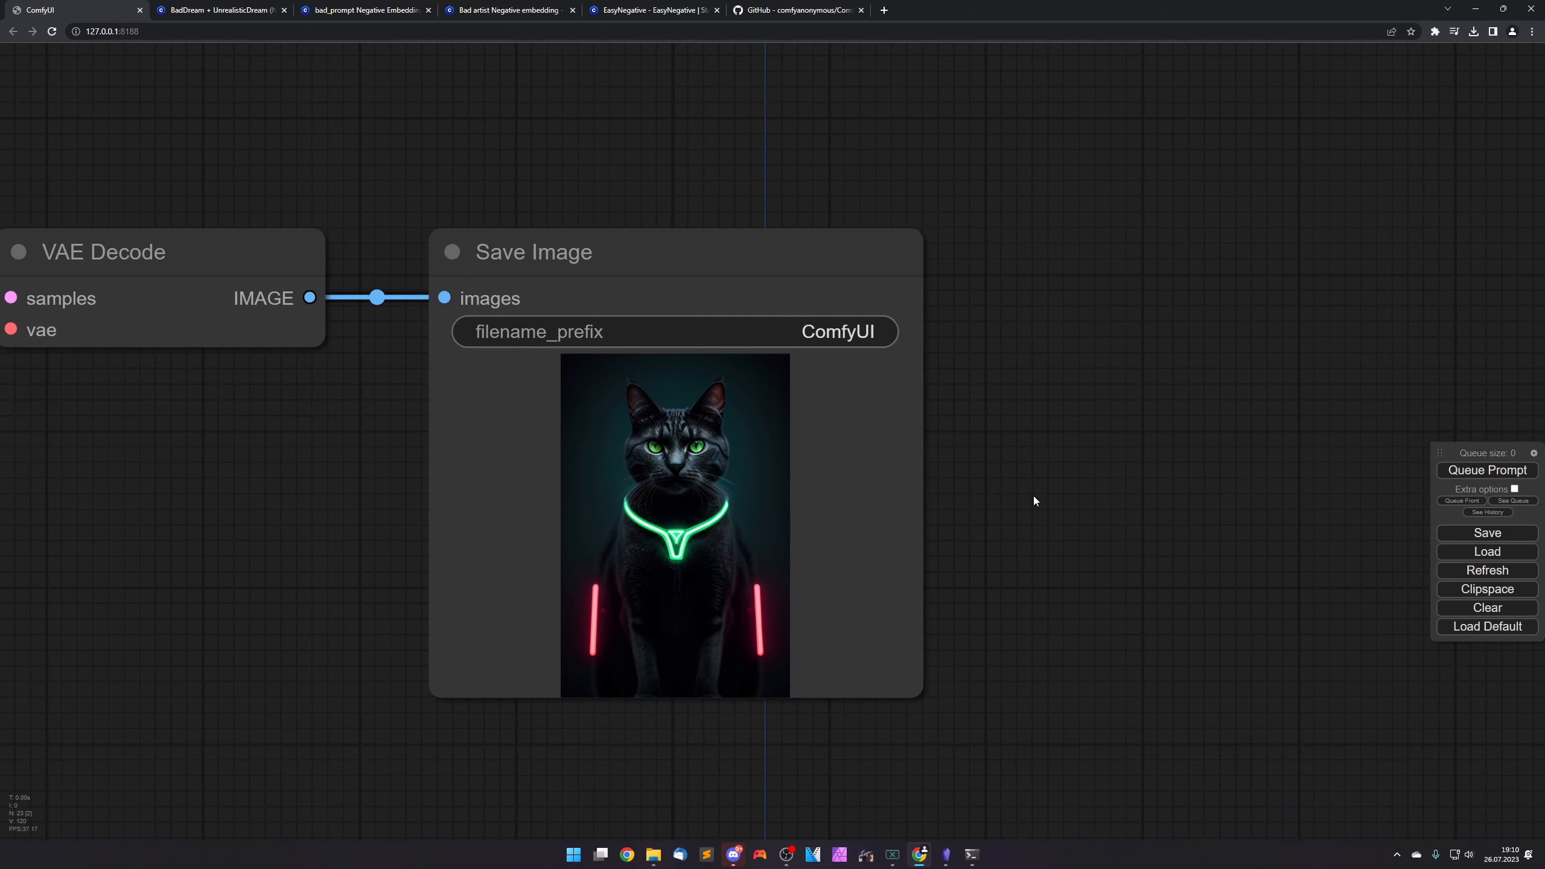
scroll(1037, 511, down, 3)
drag(1065, 374, 1108, 524)
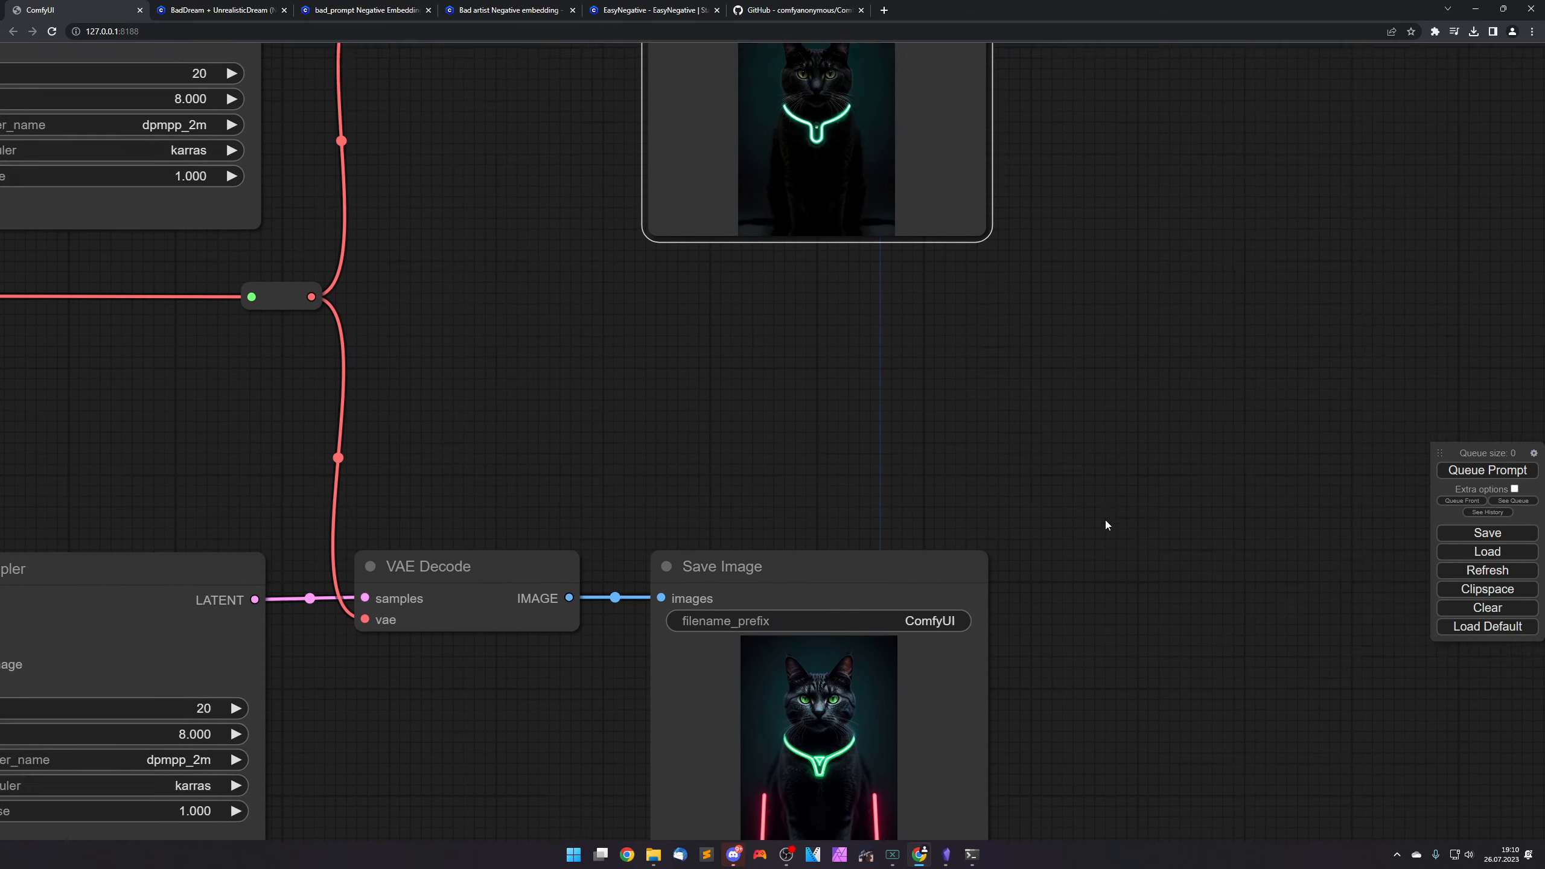
scroll(1102, 548, down, 2)
scroll(1063, 272, up, 2)
drag(1062, 273, 1117, 353)
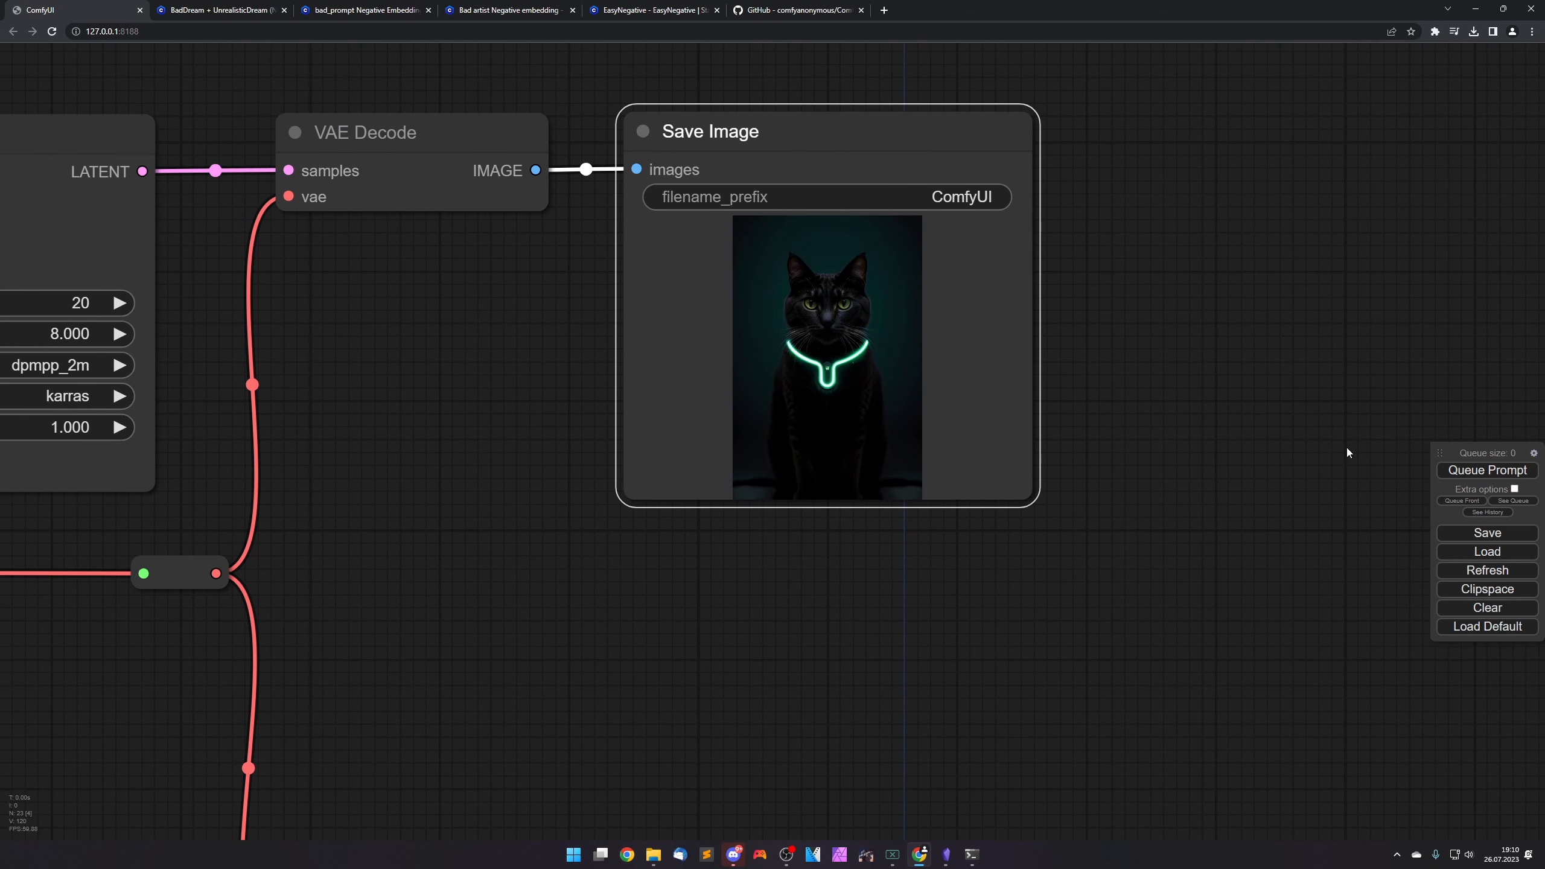
Queue the prompt once more and view the new pair of cat images side by side in the workflow.
click(1472, 469)
scroll(1028, 621, down, 4)
drag(992, 633, 1023, 473)
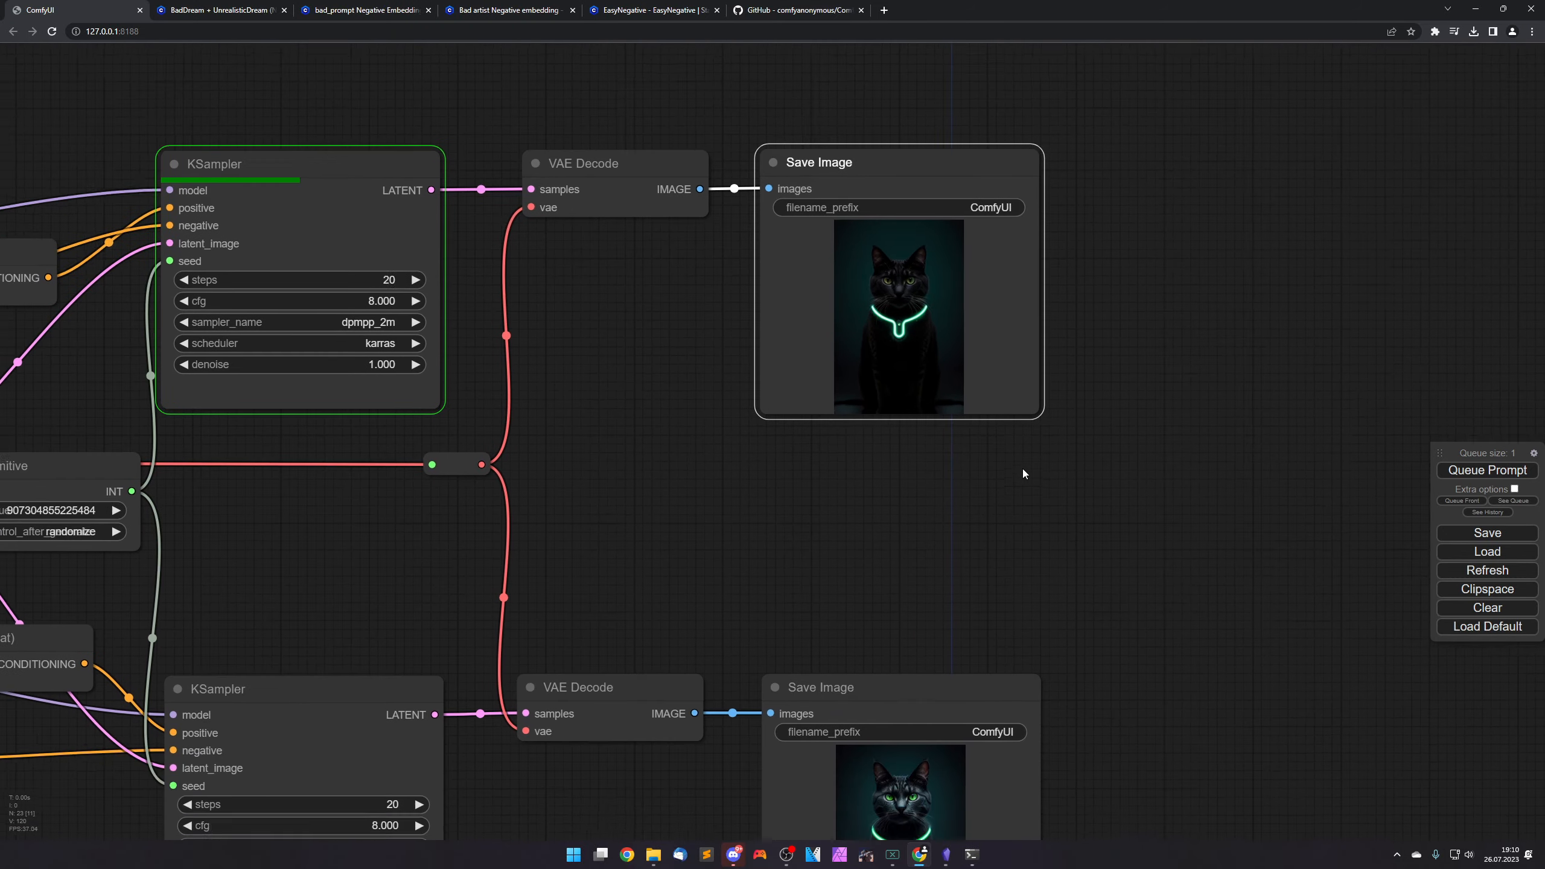
scroll(1034, 450, down, 4)
scroll(1042, 432, up, 3)
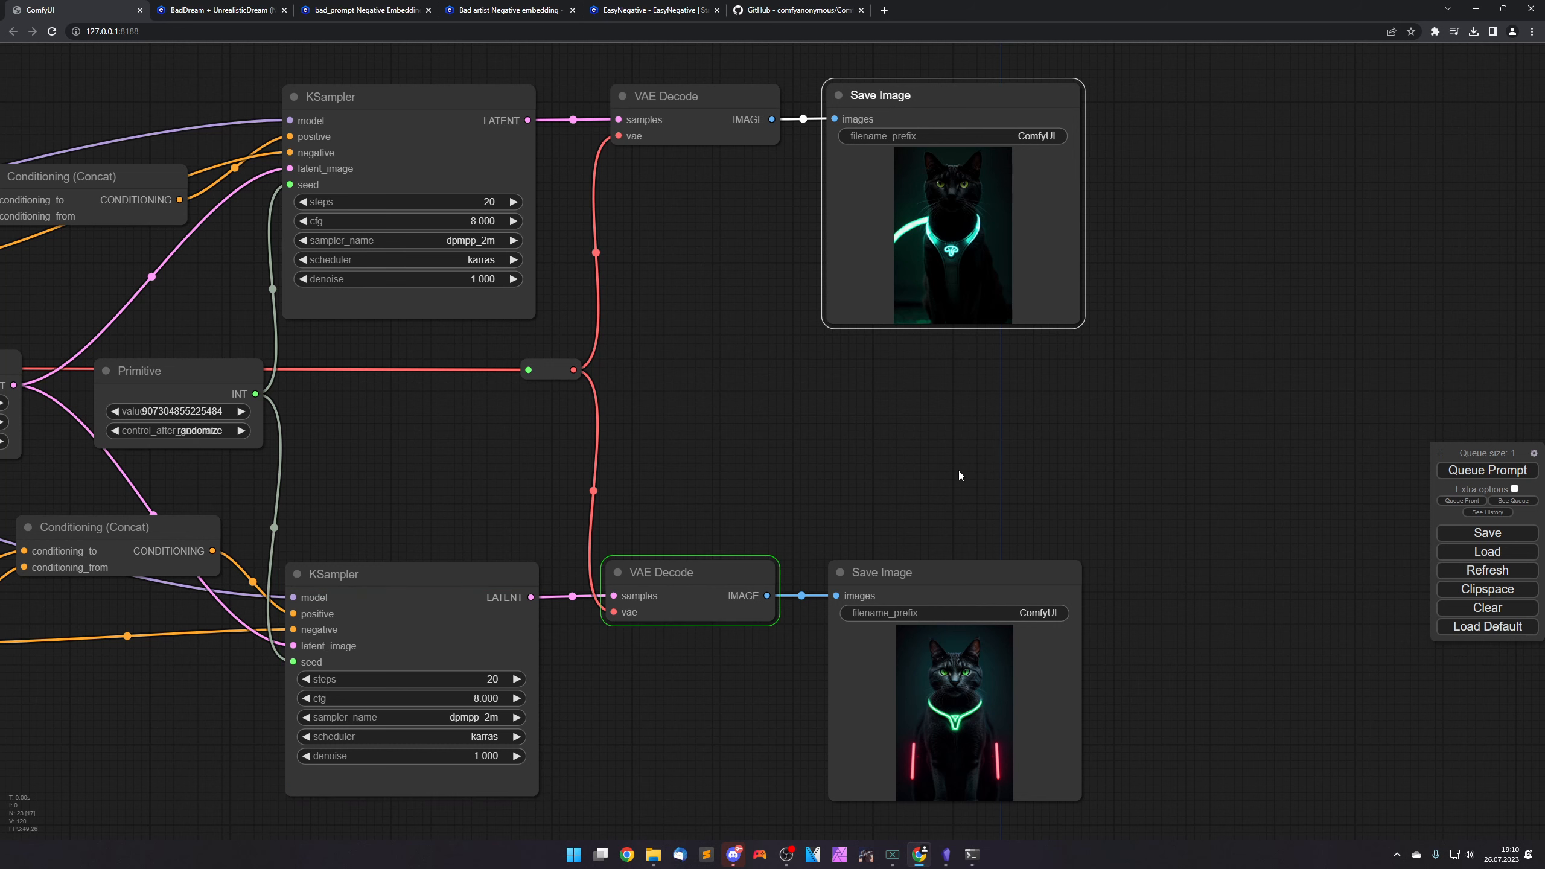
drag(933, 472, 943, 475)
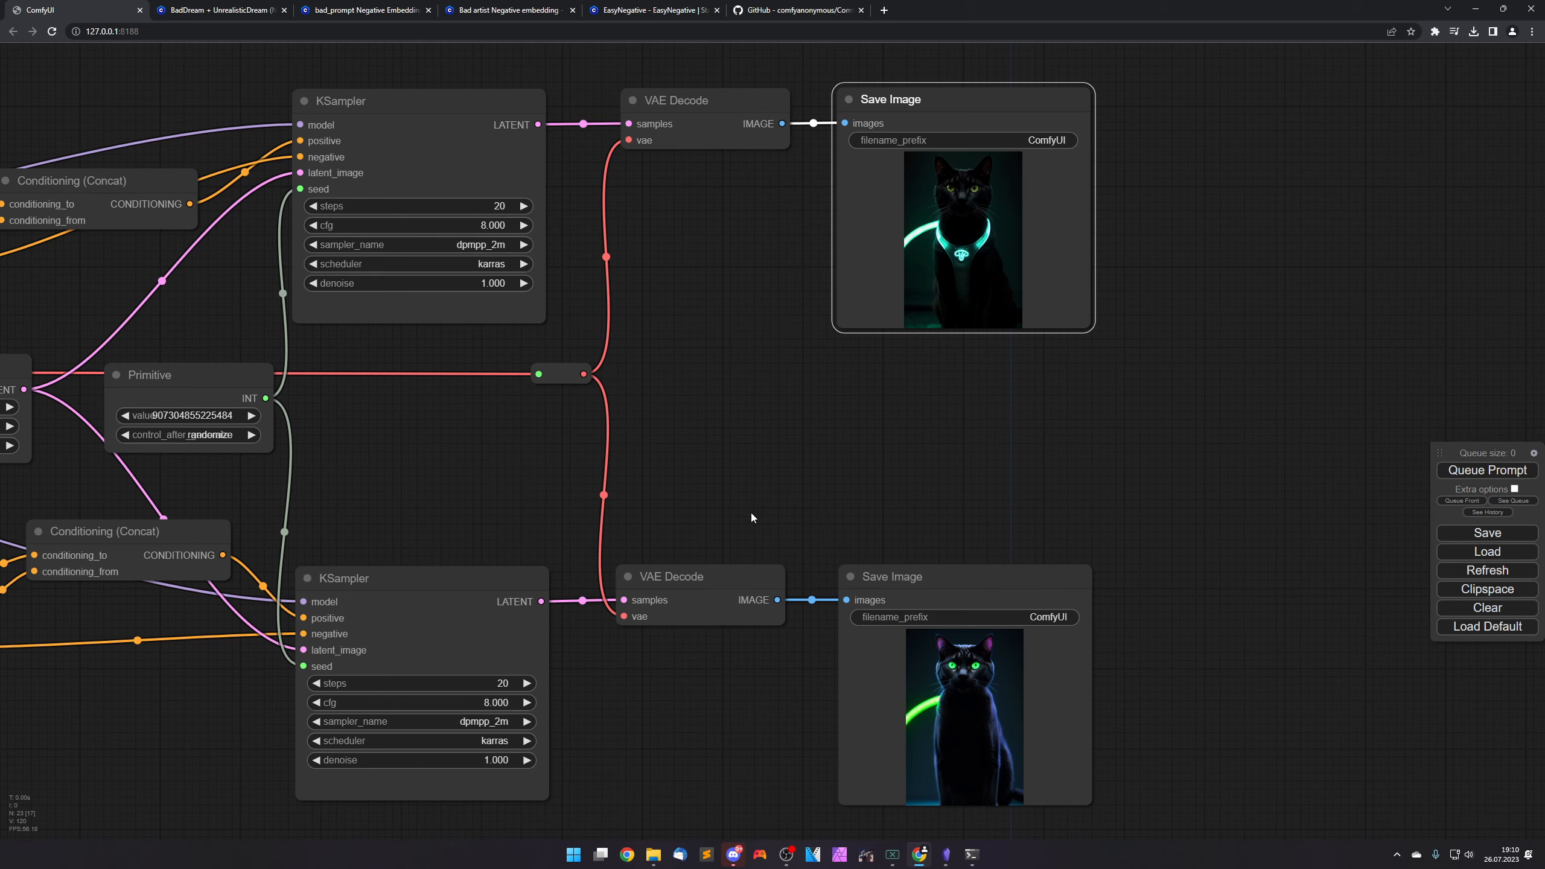
View the cat pictures of the upper and lower Save Image nodes in their own tabs, closing each tab after viewing.
right_click(982, 246)
click(986, 247)
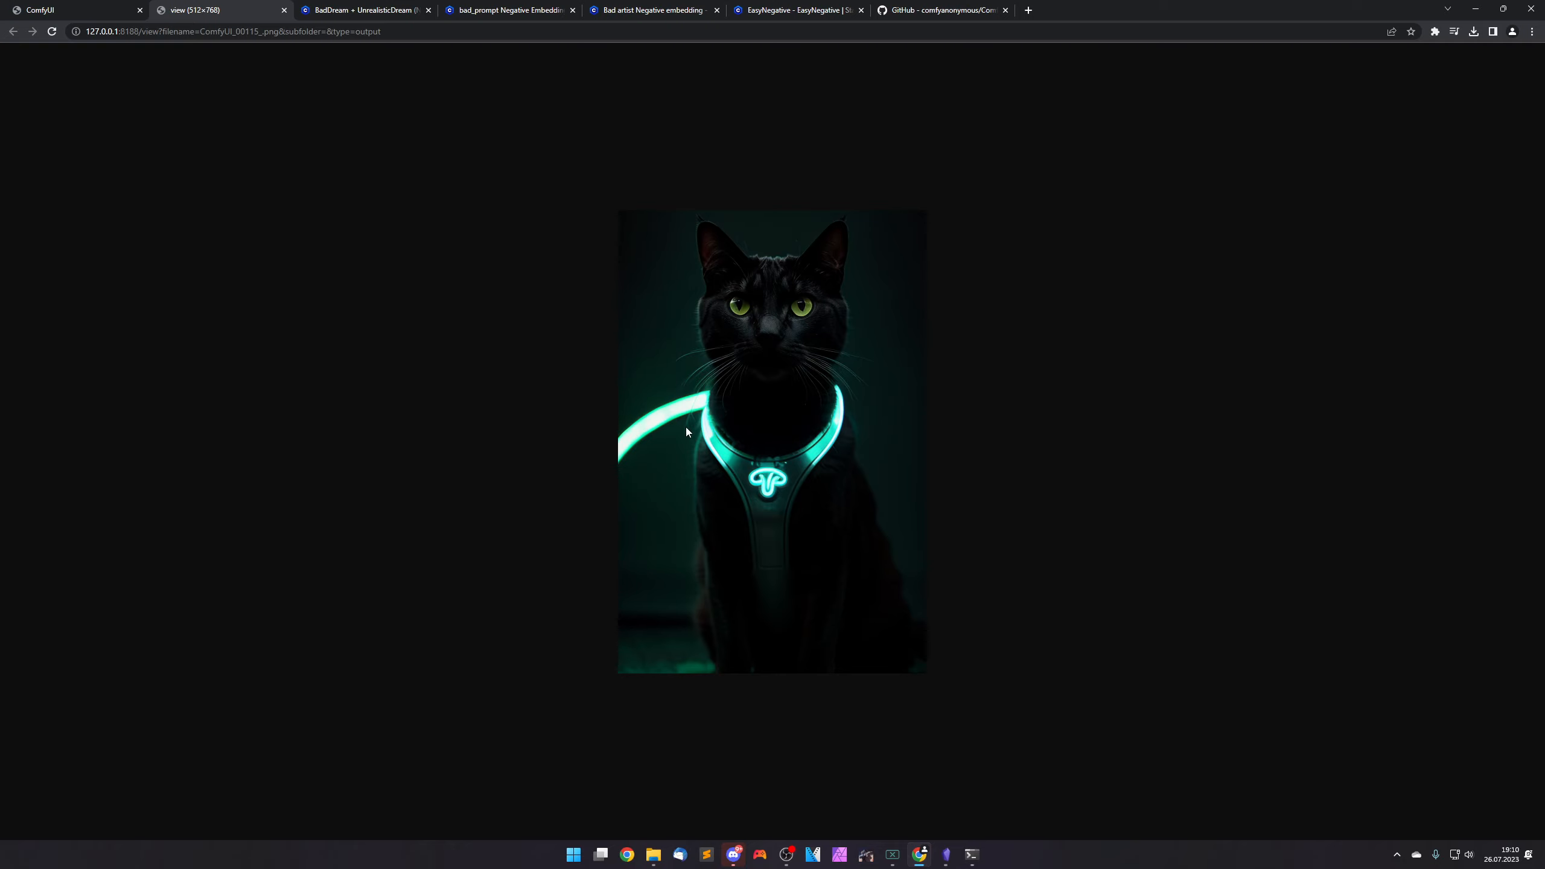
middle_click(186, 7)
right_click(950, 597)
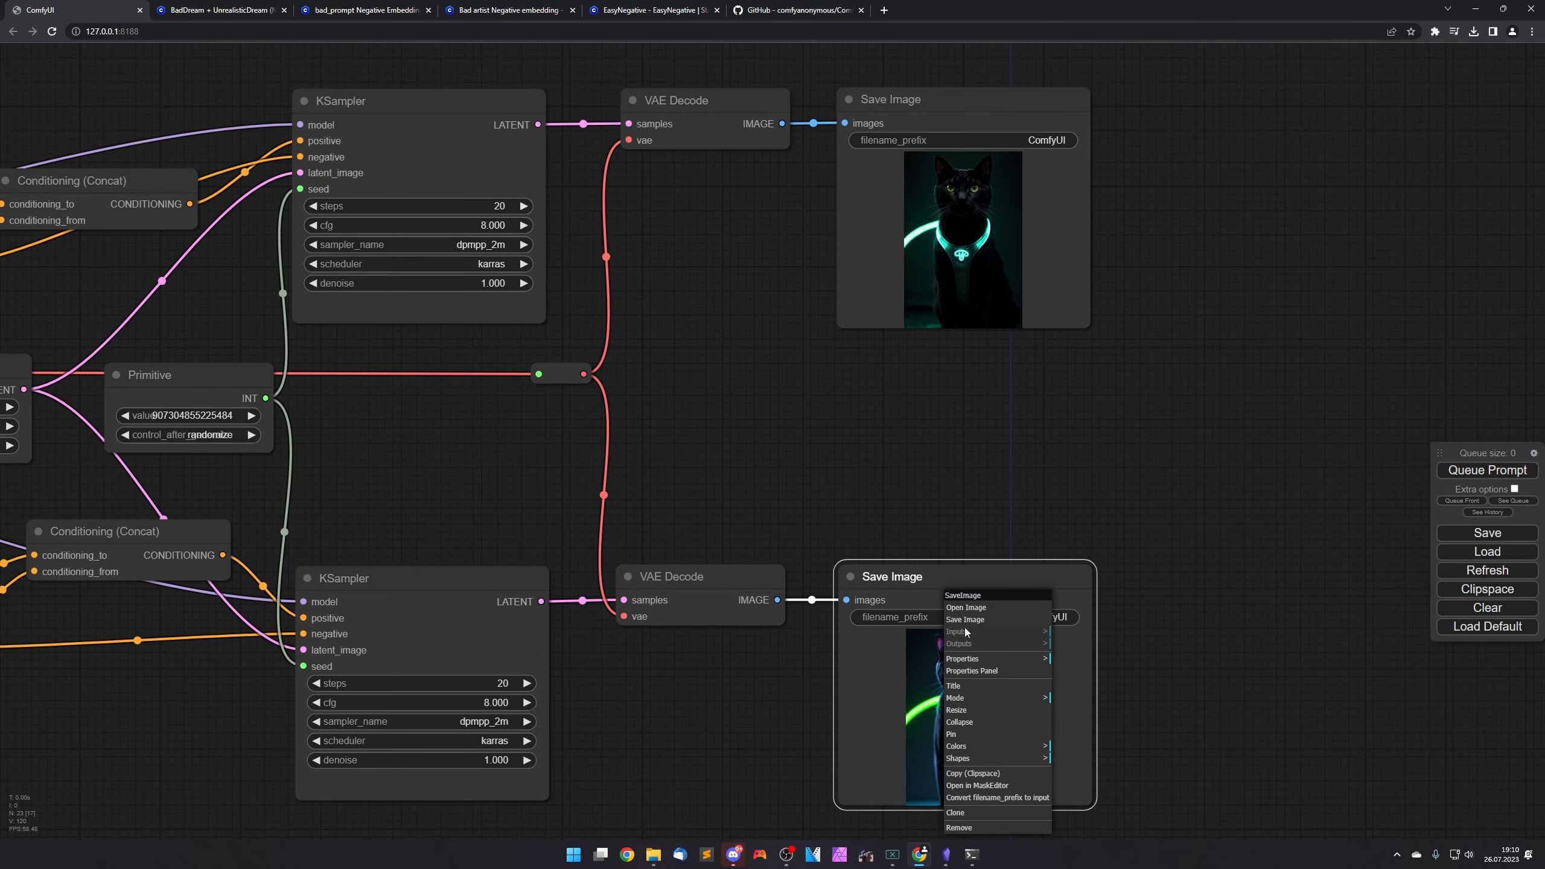
click(967, 609)
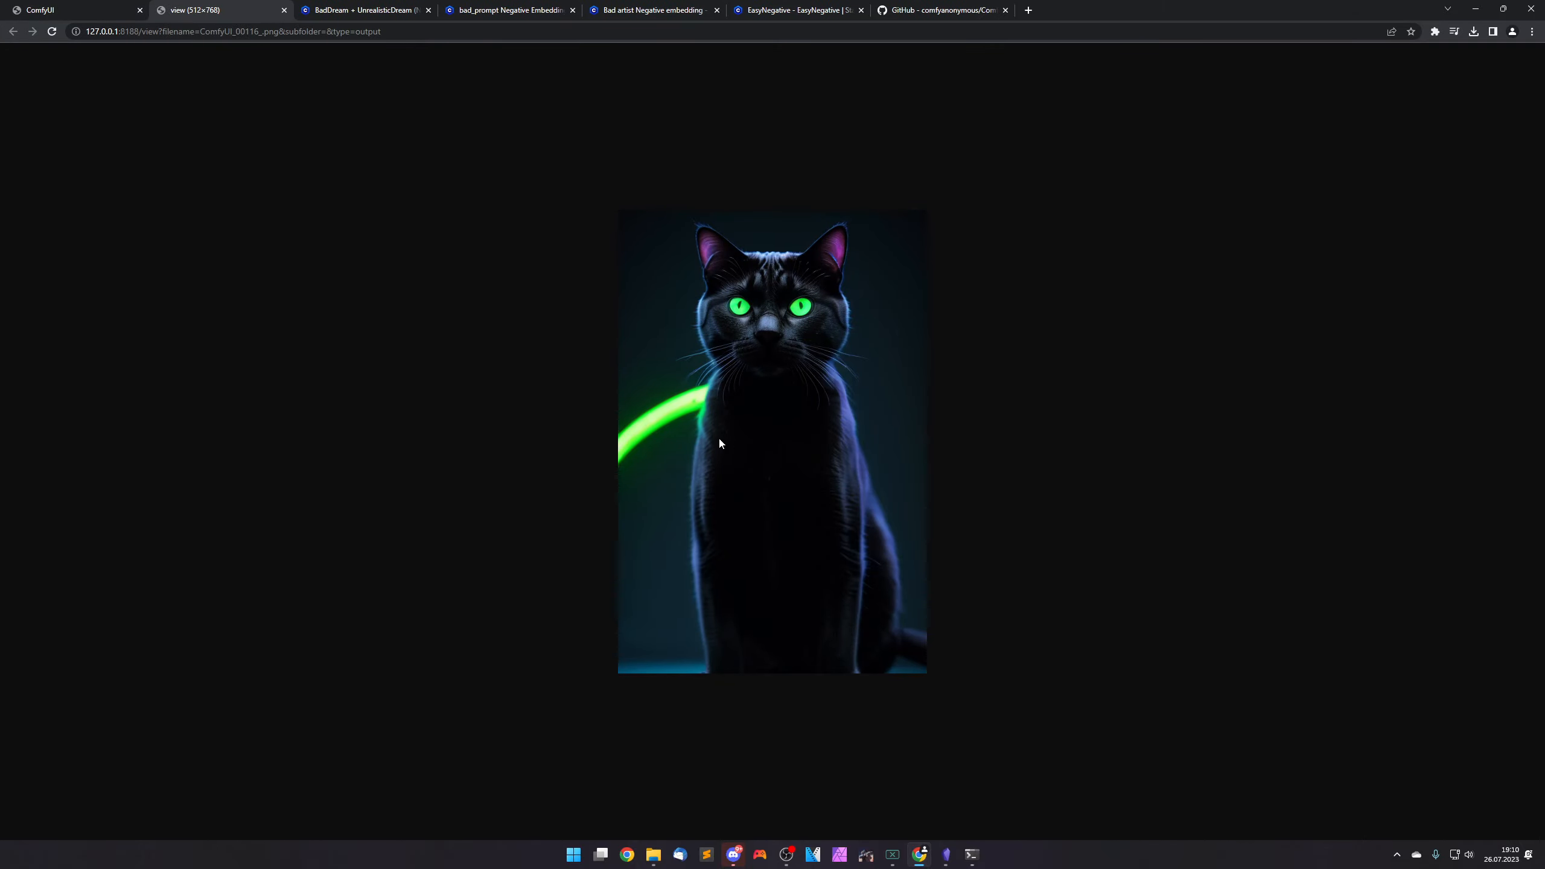
middle_click(192, 5)
Replace "cat" with "person" in the topmost text Primitive, keeping "wearing a futuristic armor with neon lighting", and queue the prompt.
scroll(427, 444, down, 1)
drag(431, 459, 1017, 463)
drag(536, 344, 946, 427)
scroll(946, 428, up, 4)
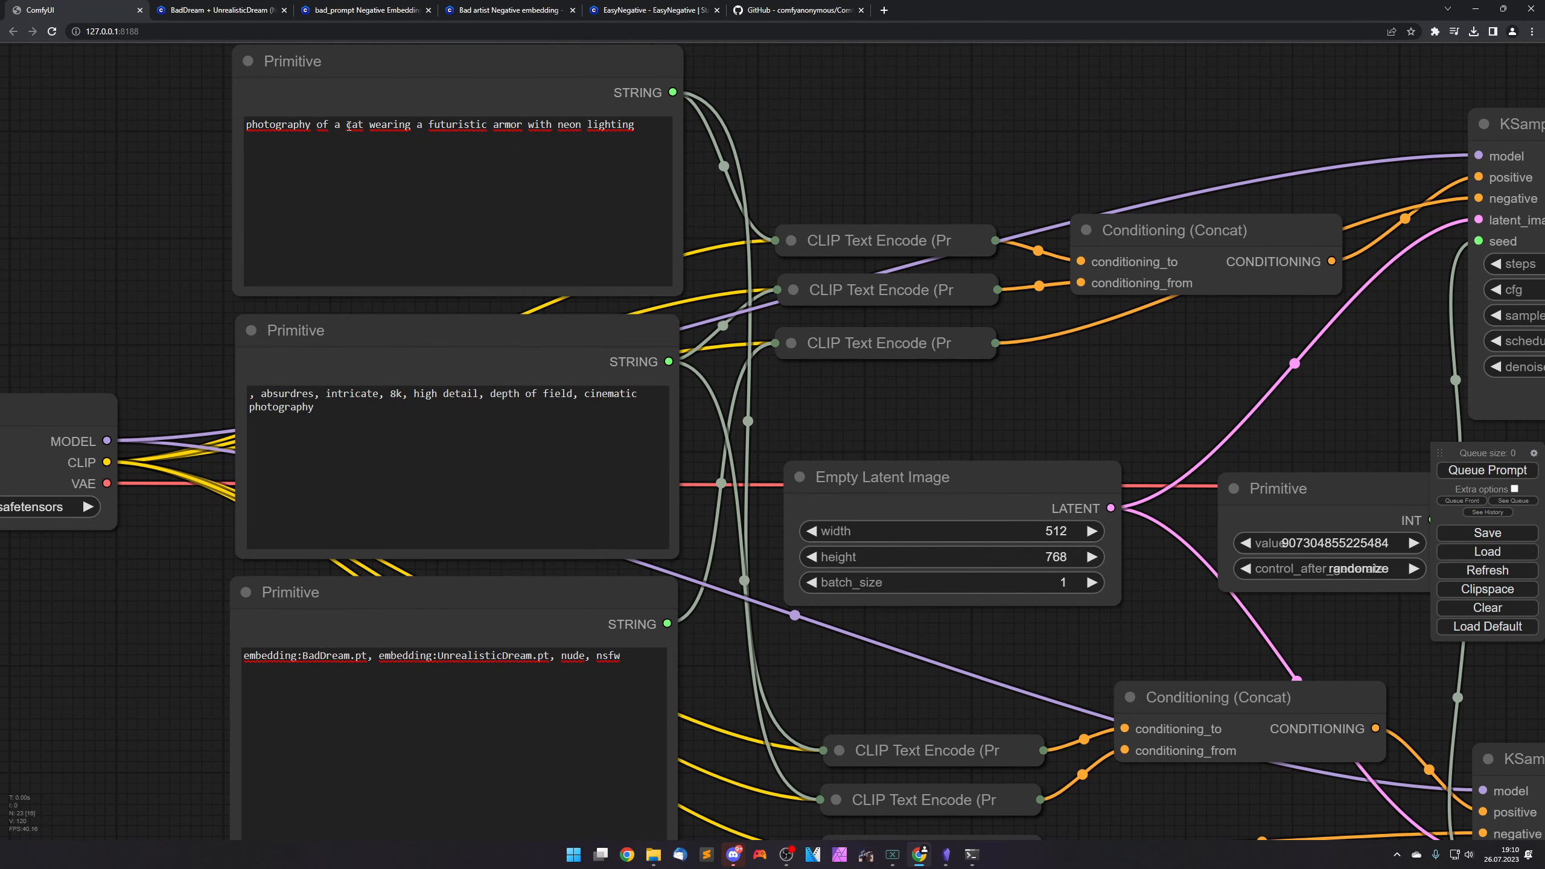
drag(346, 125, 411, 125)
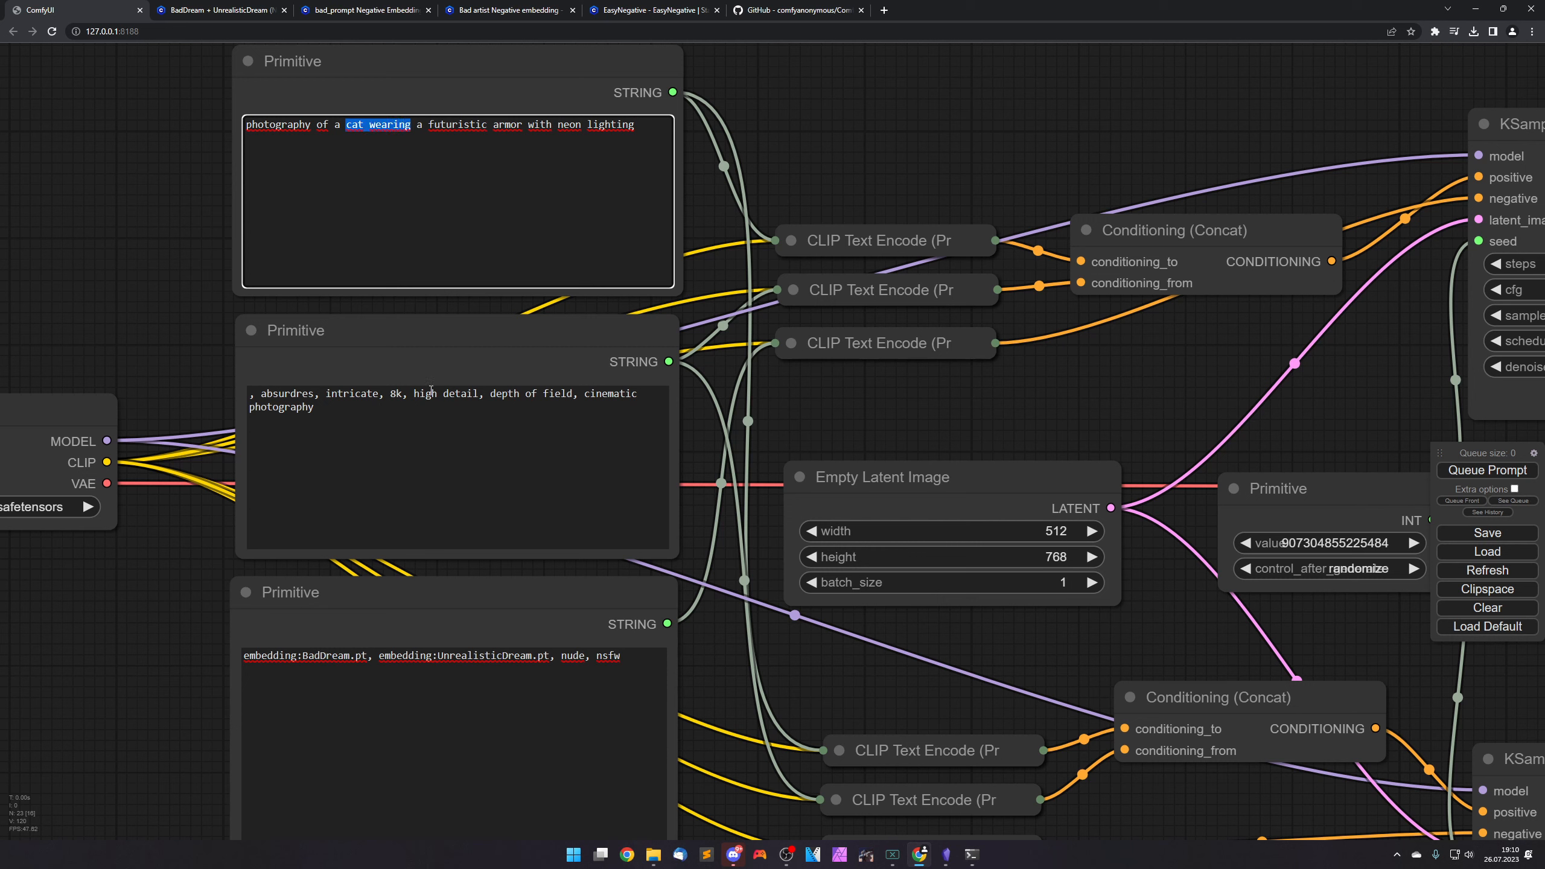
text(person)
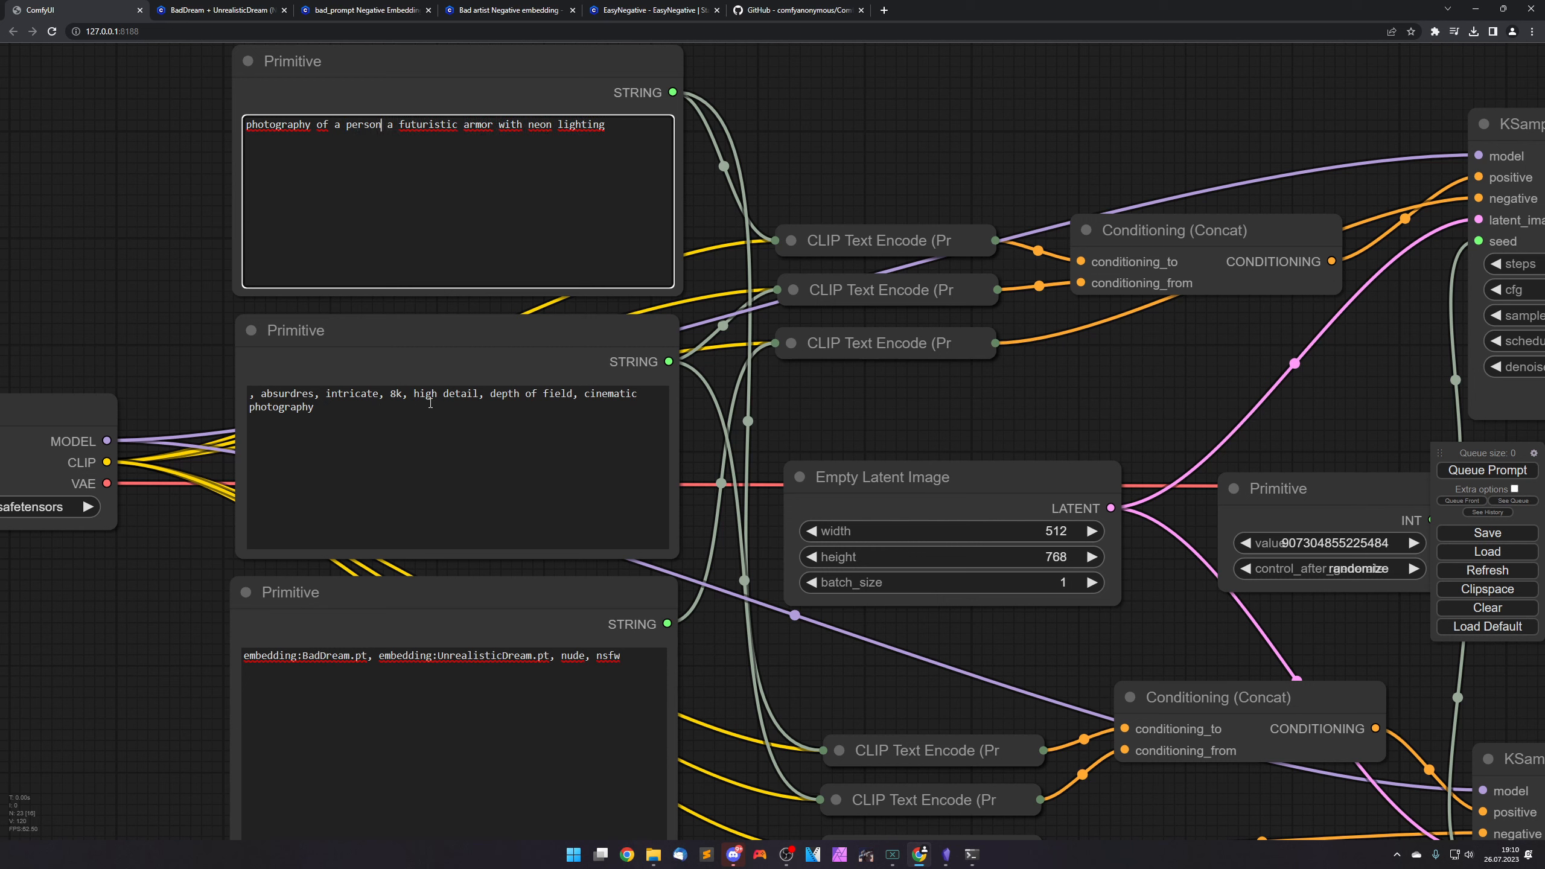
click(911, 399)
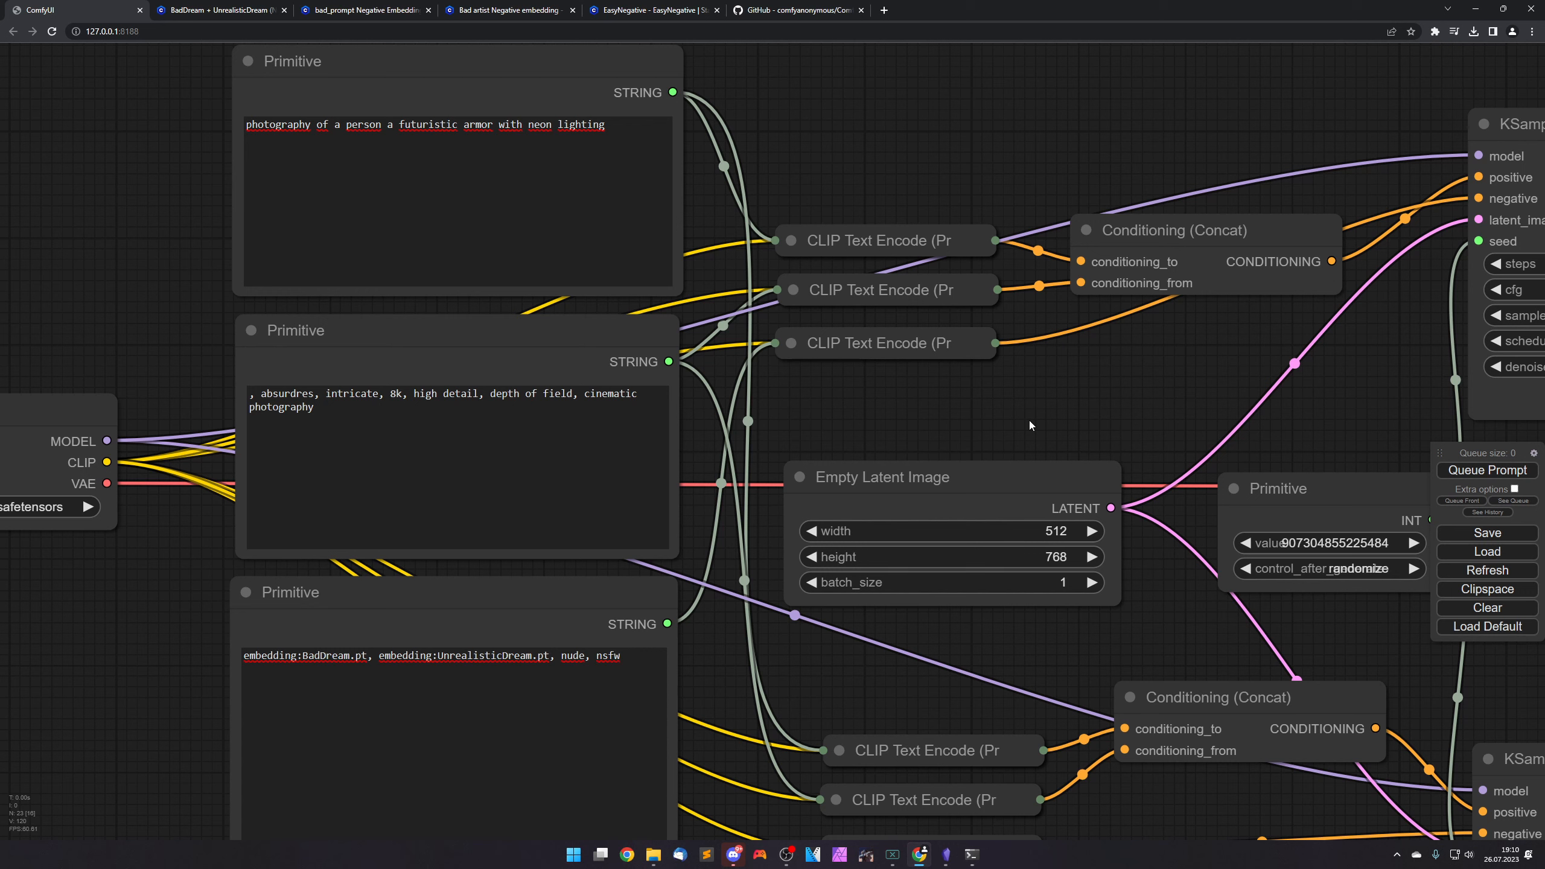
click(391, 125)
text(wearing)
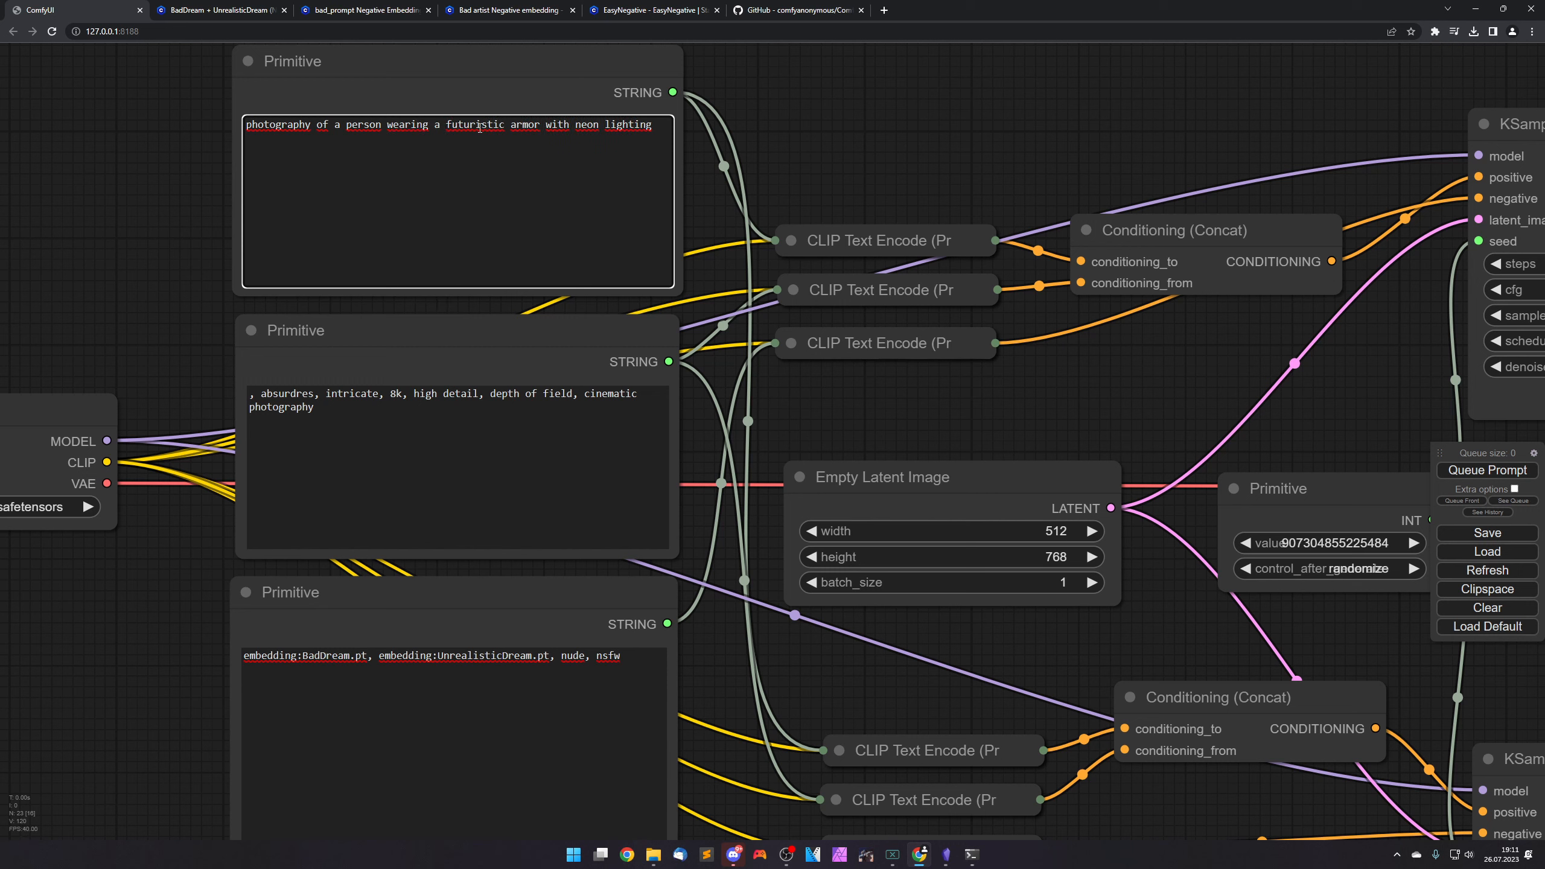
scroll(687, 184, down, 5)
drag(1057, 389, 272, 309)
click(1467, 471)
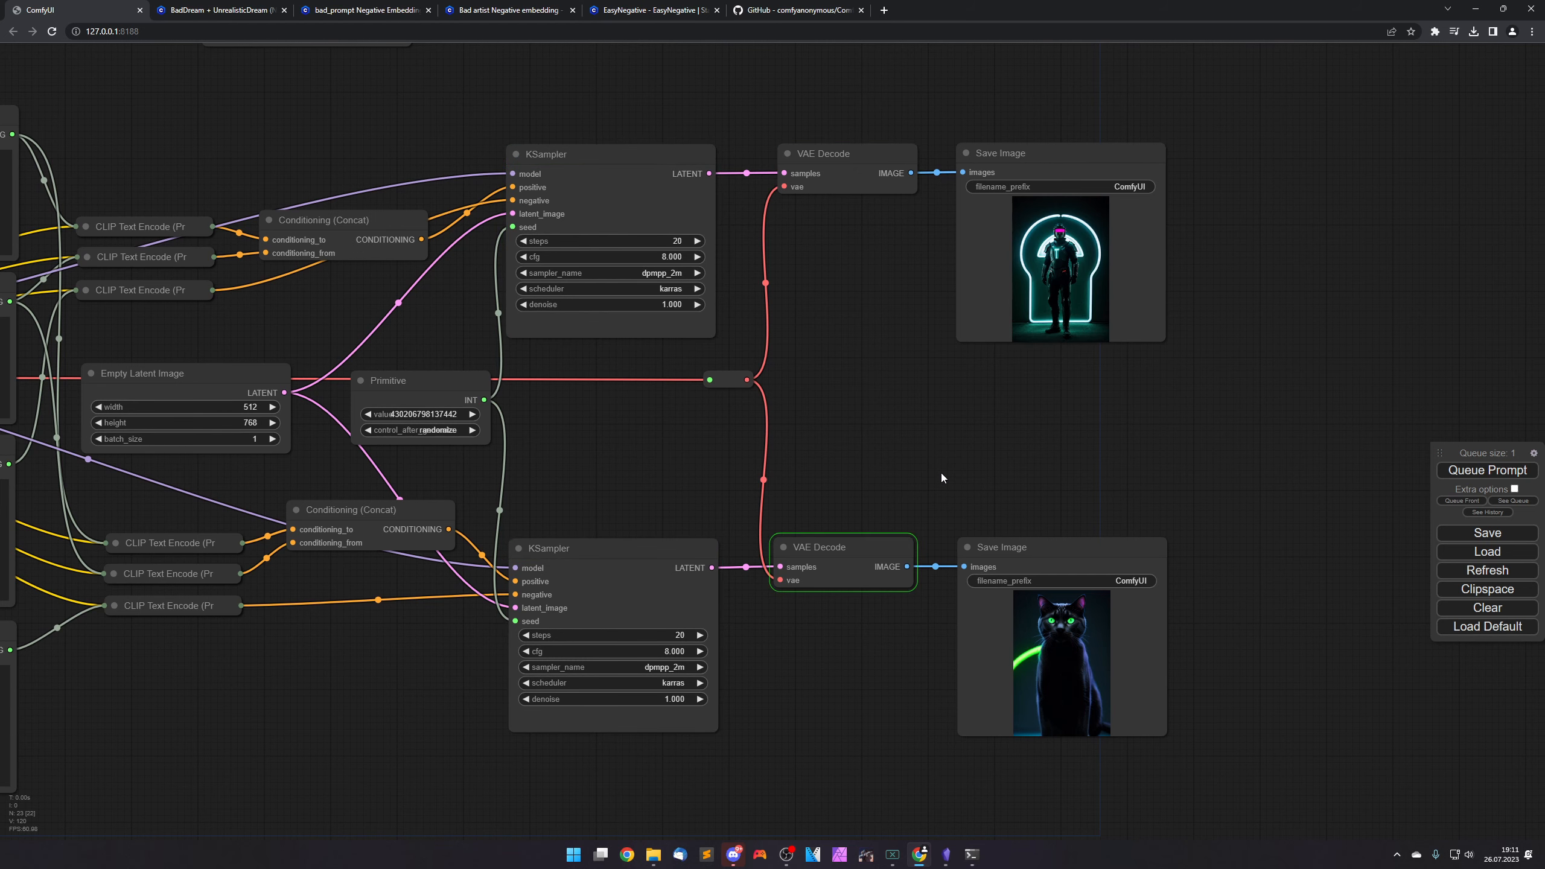
Open the lower and upper Save Image nodes' person pictures in separate tabs, compare them, and close both image tabs.
right_click(1036, 594)
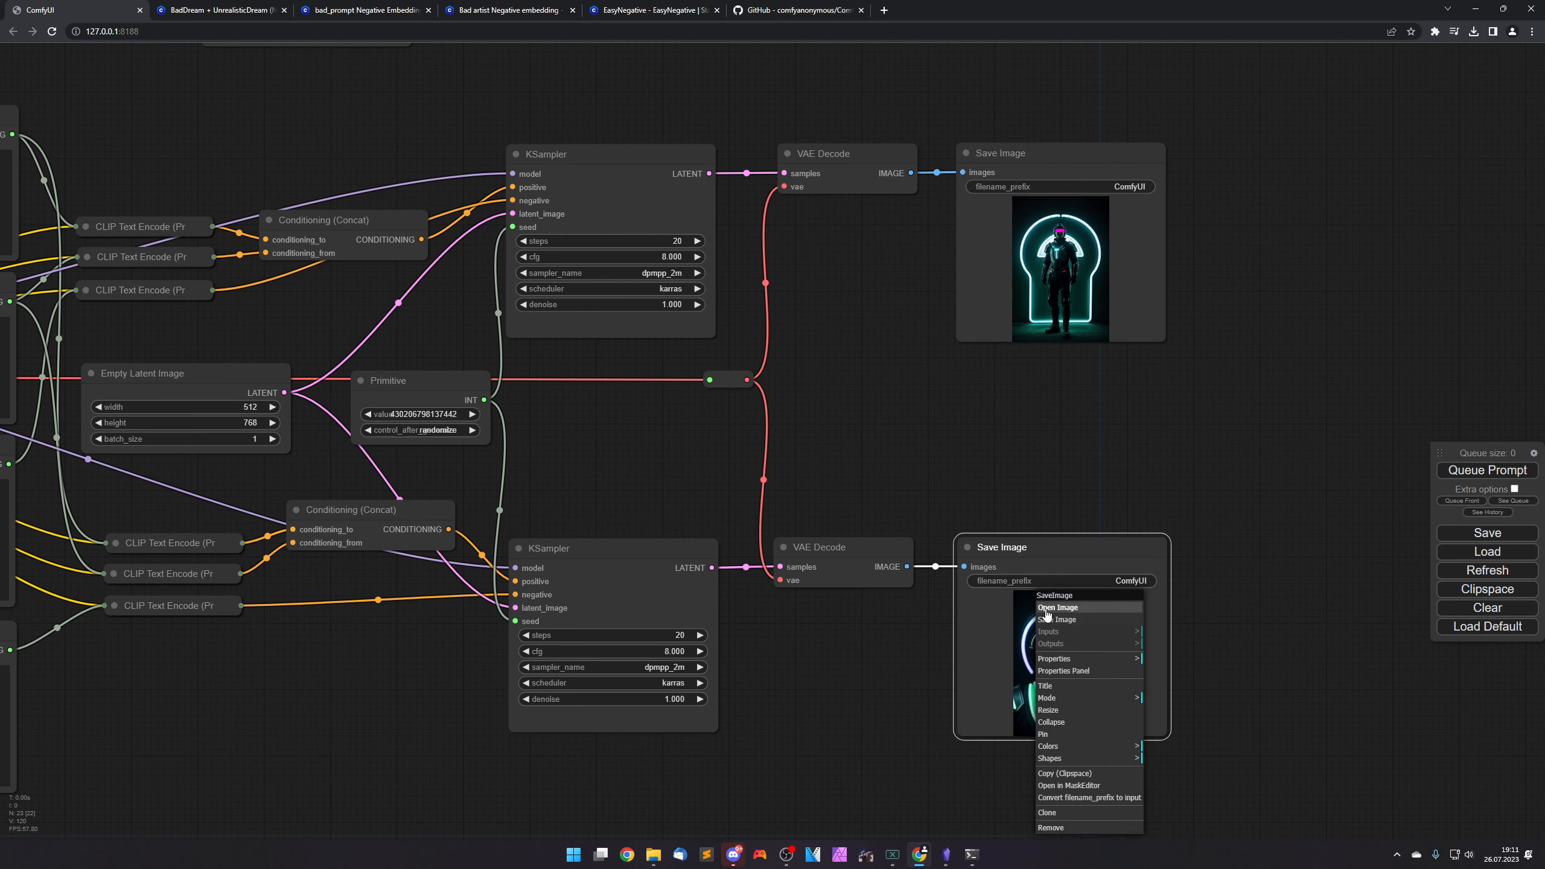
click(1034, 609)
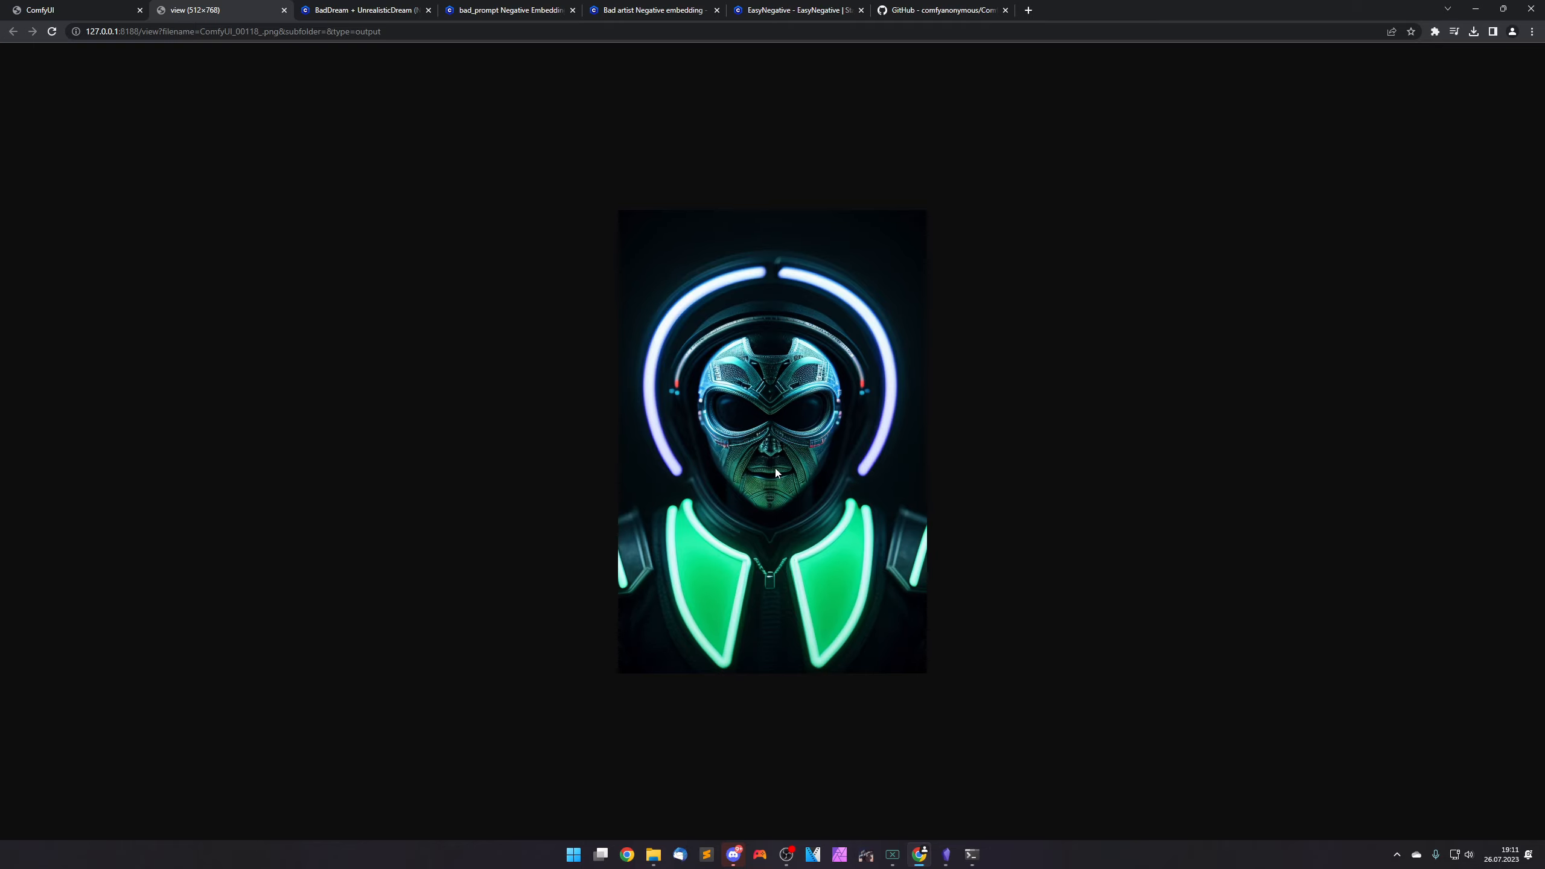
click(115, 12)
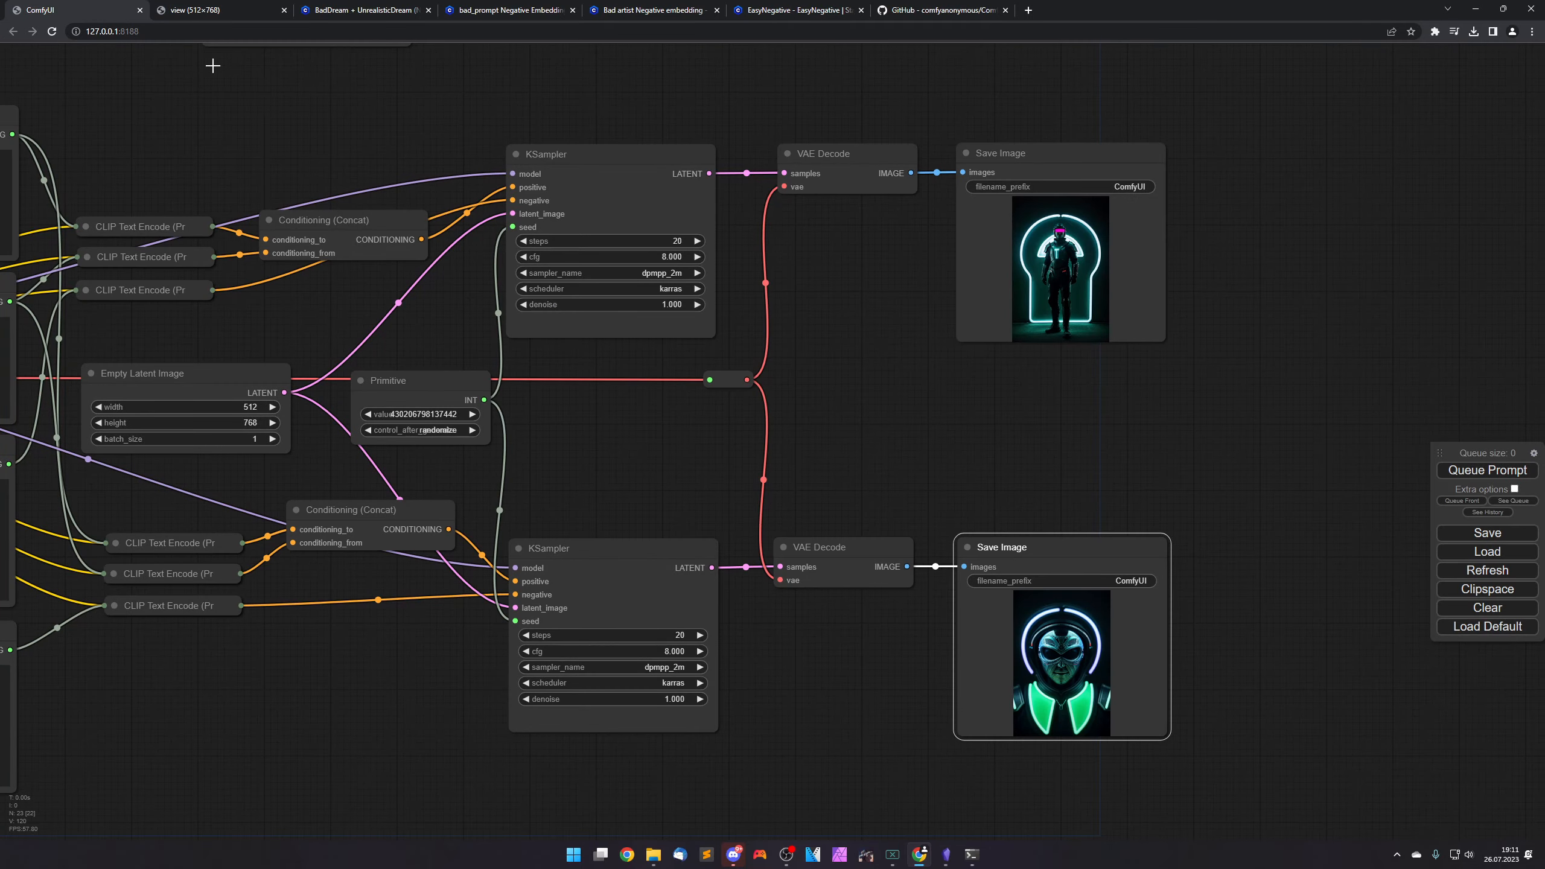
right_click(1057, 259)
click(1065, 273)
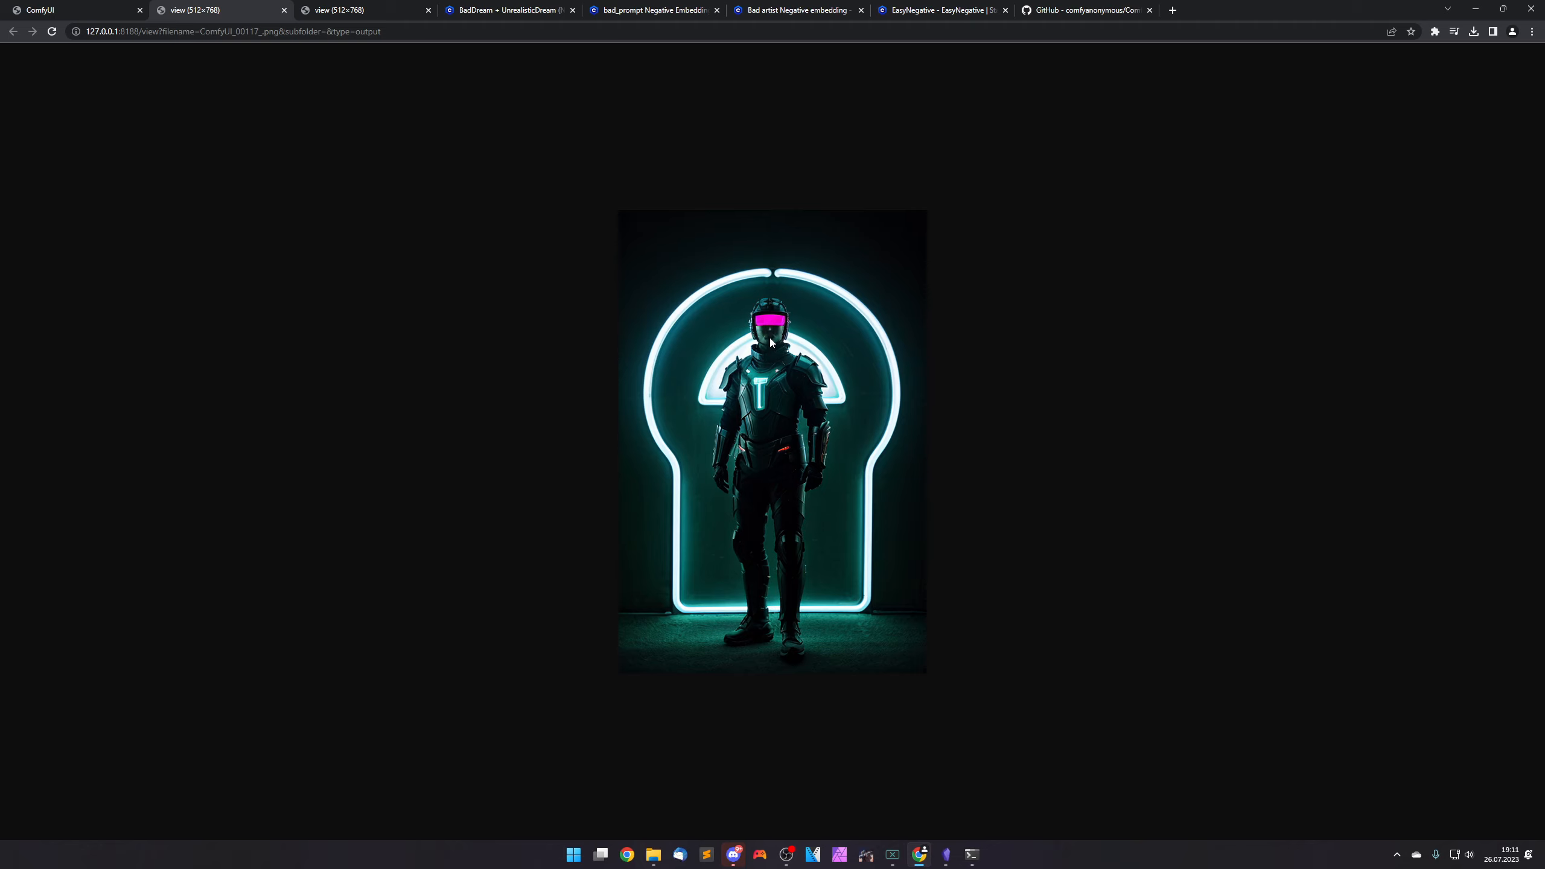
middle_click(231, 7)
middle_click(228, 7)
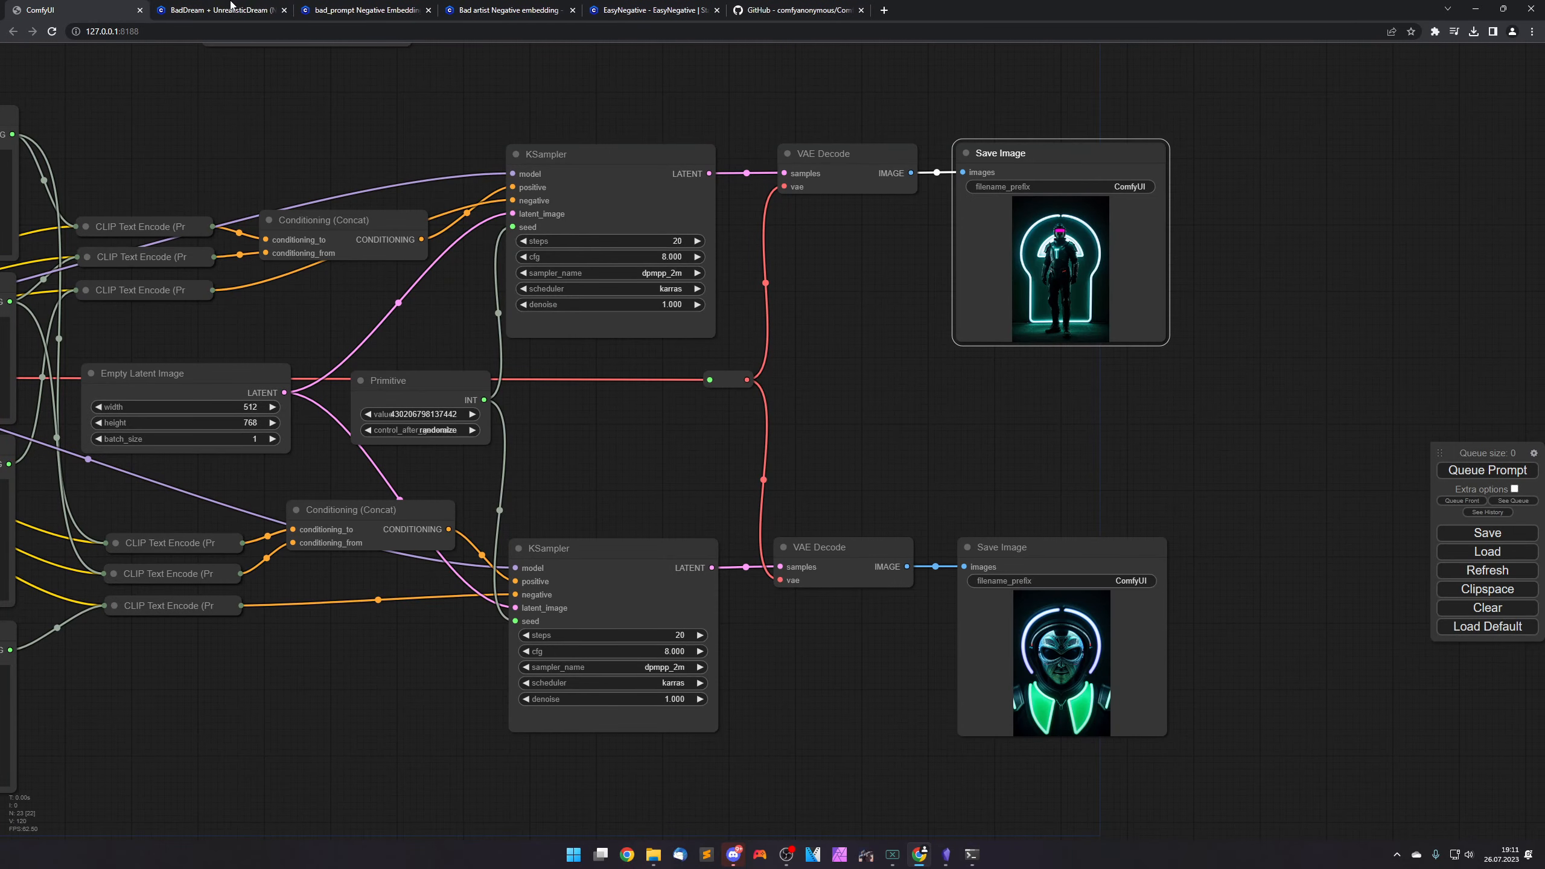
Queue the prompt again and examine the lower Save Image node's new person picture enlarged in its own tab, then restore the zoom and close it.
key(ctrl+Return)
drag(892, 468, 907, 487)
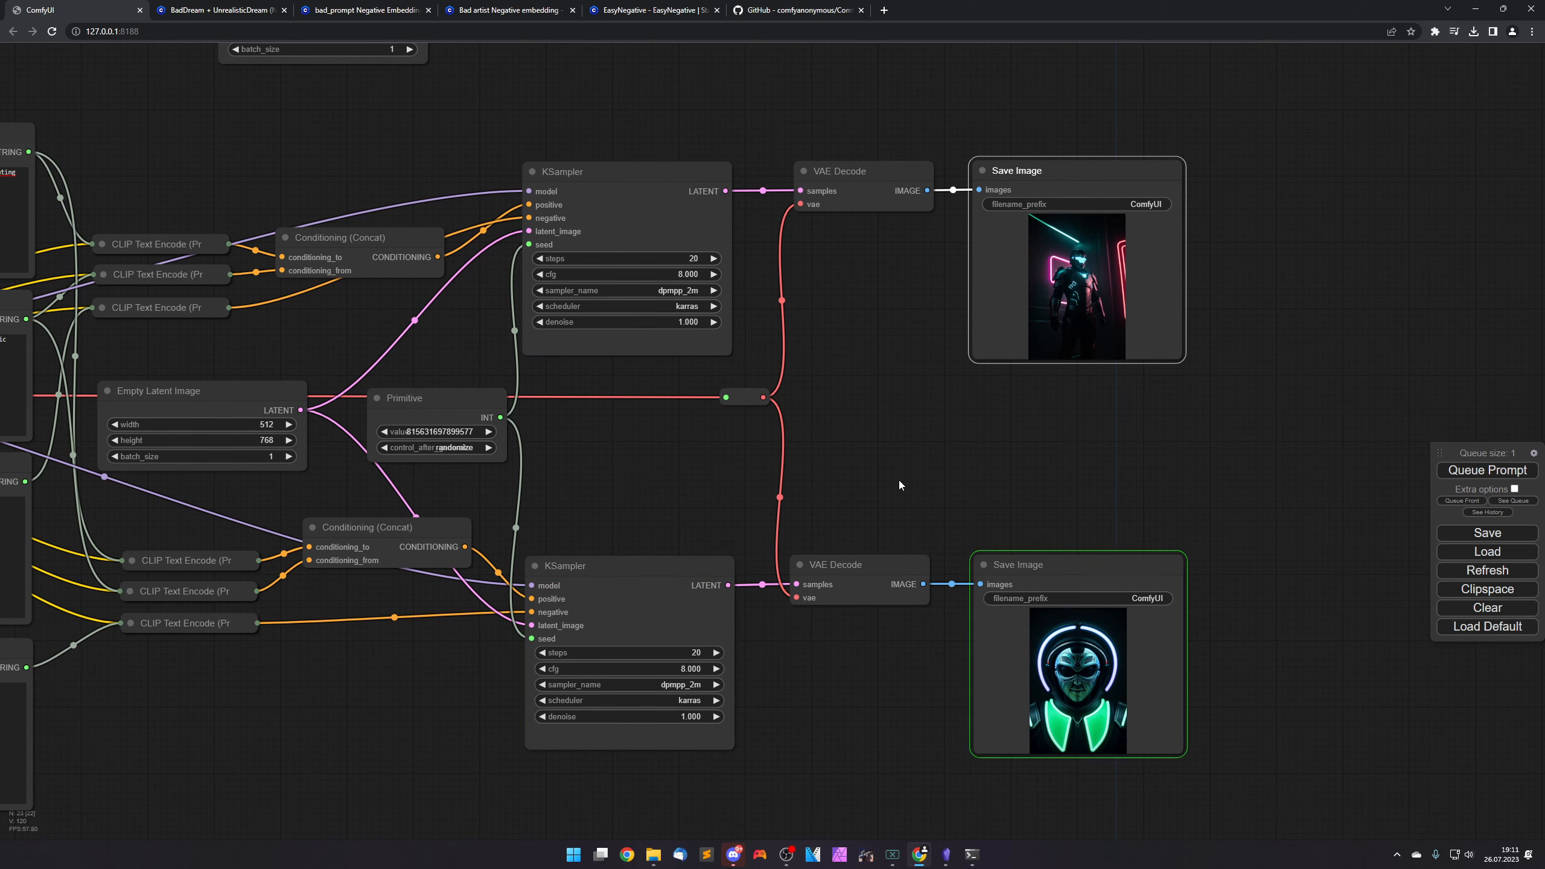
right_click(1058, 662)
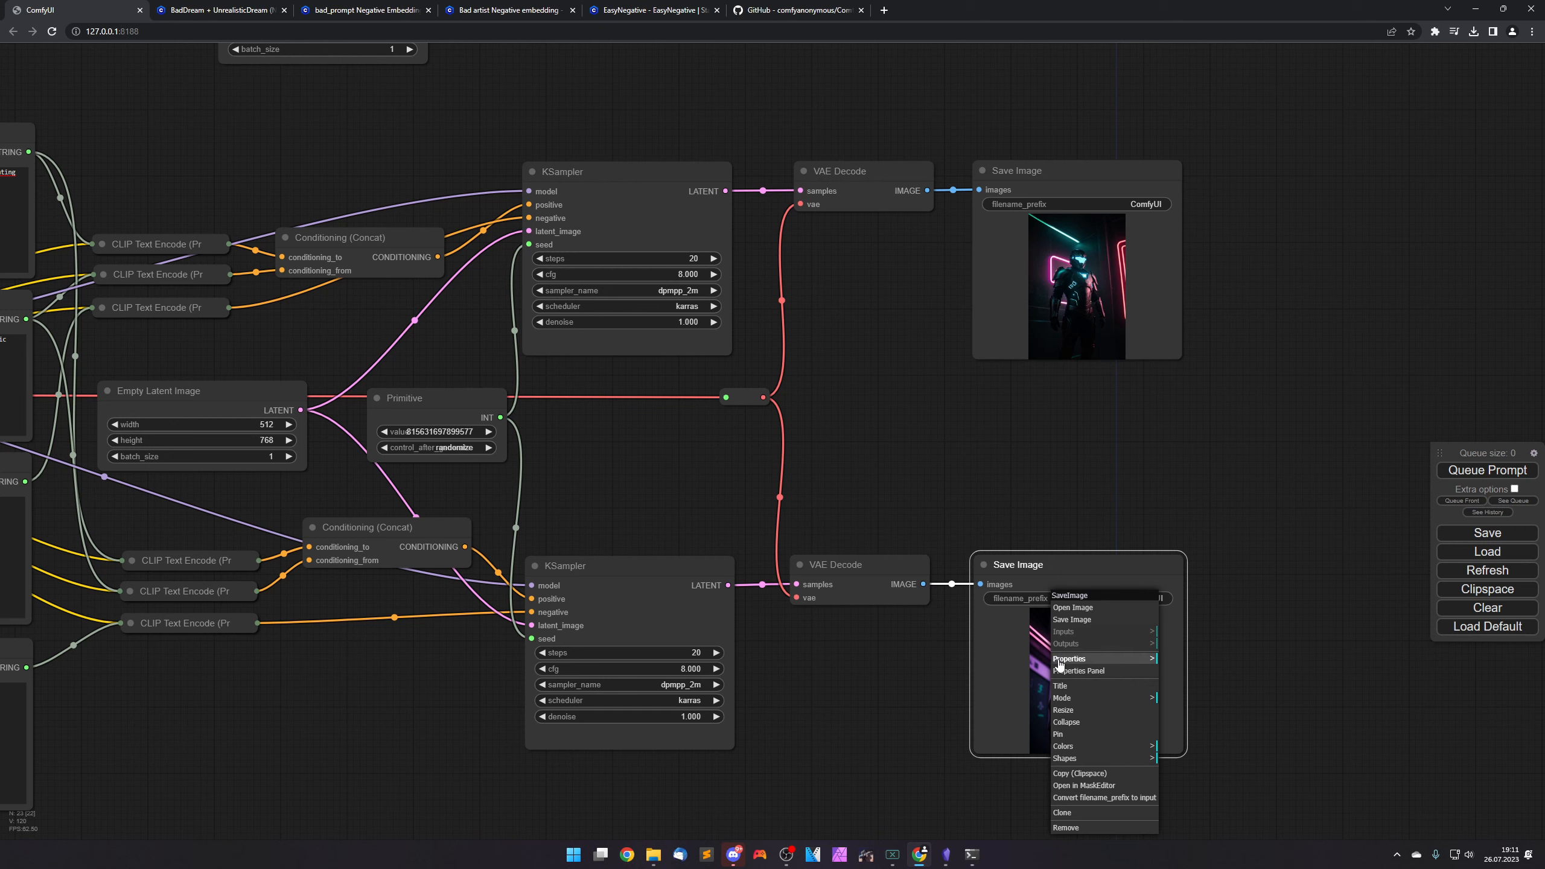
click(1073, 607)
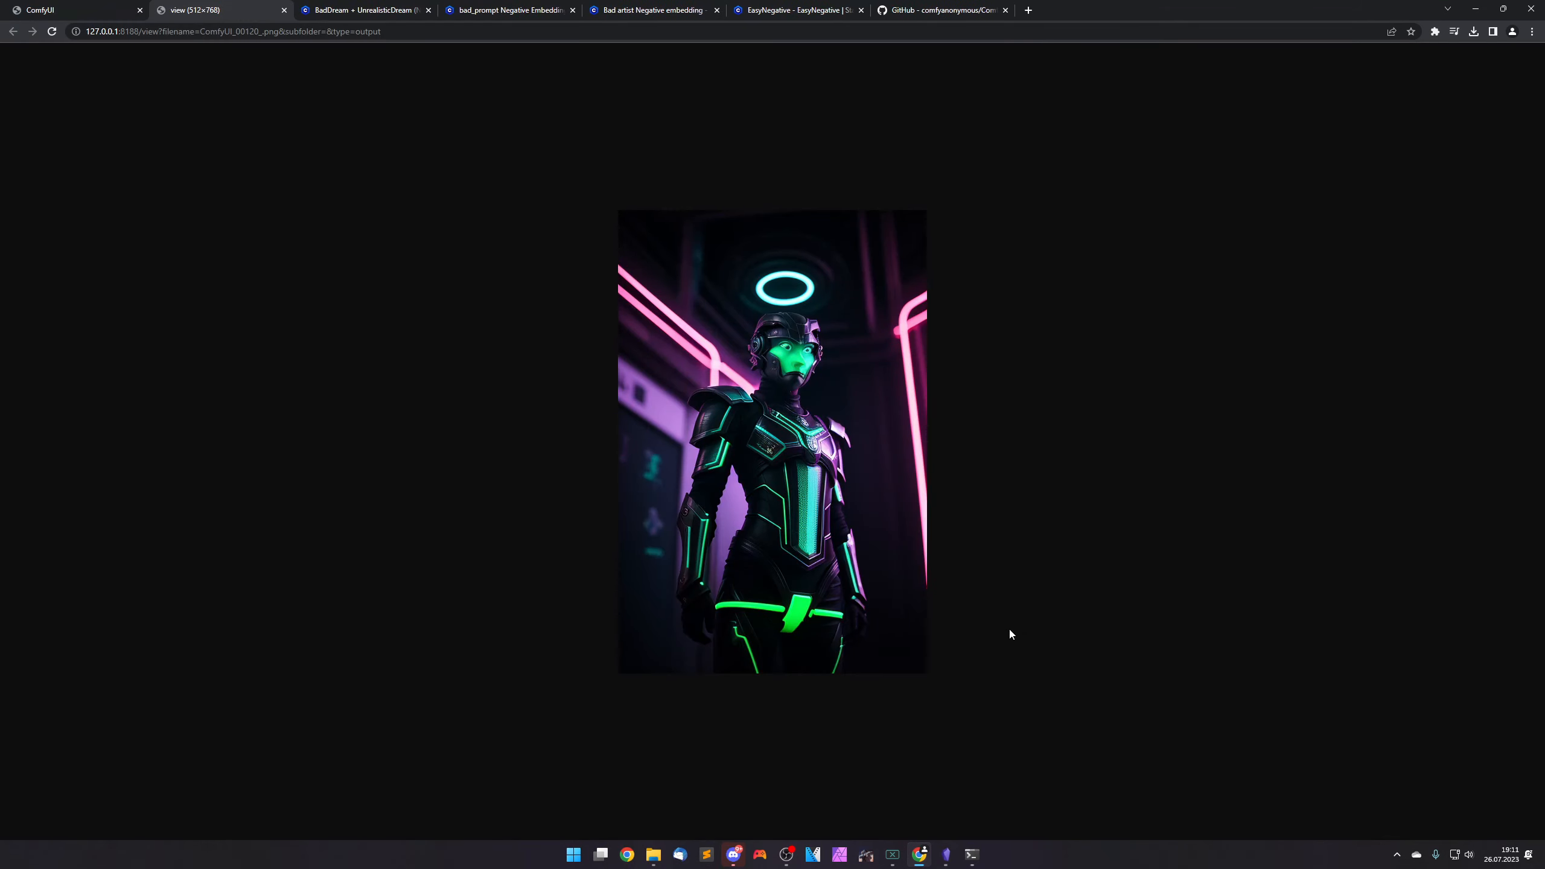
ctrl+scroll(873, 461, up, 8)
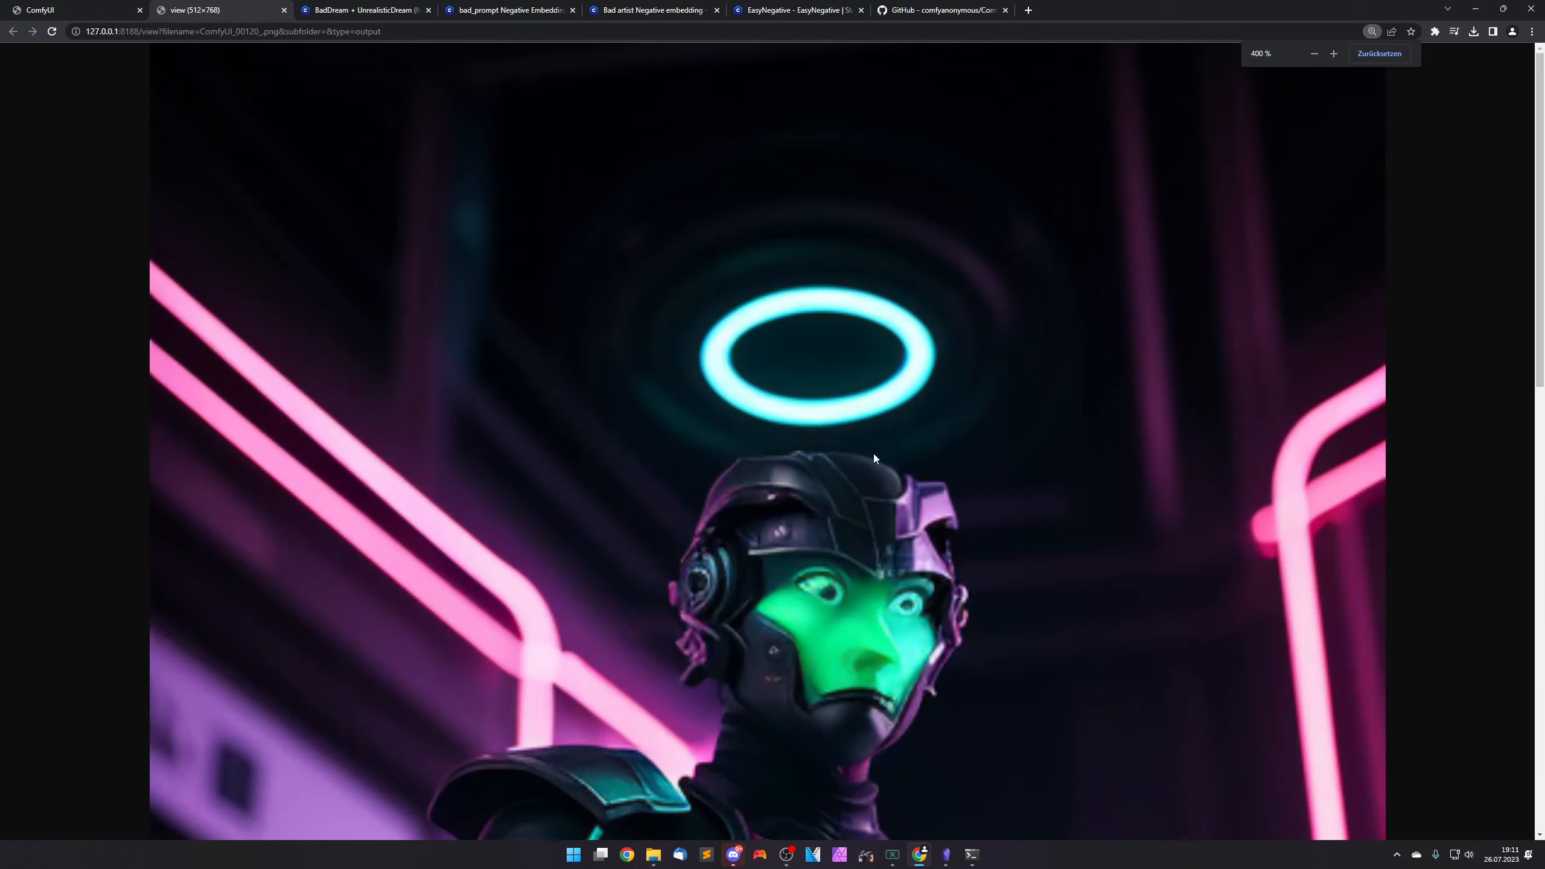
scroll(890, 566, down, 3)
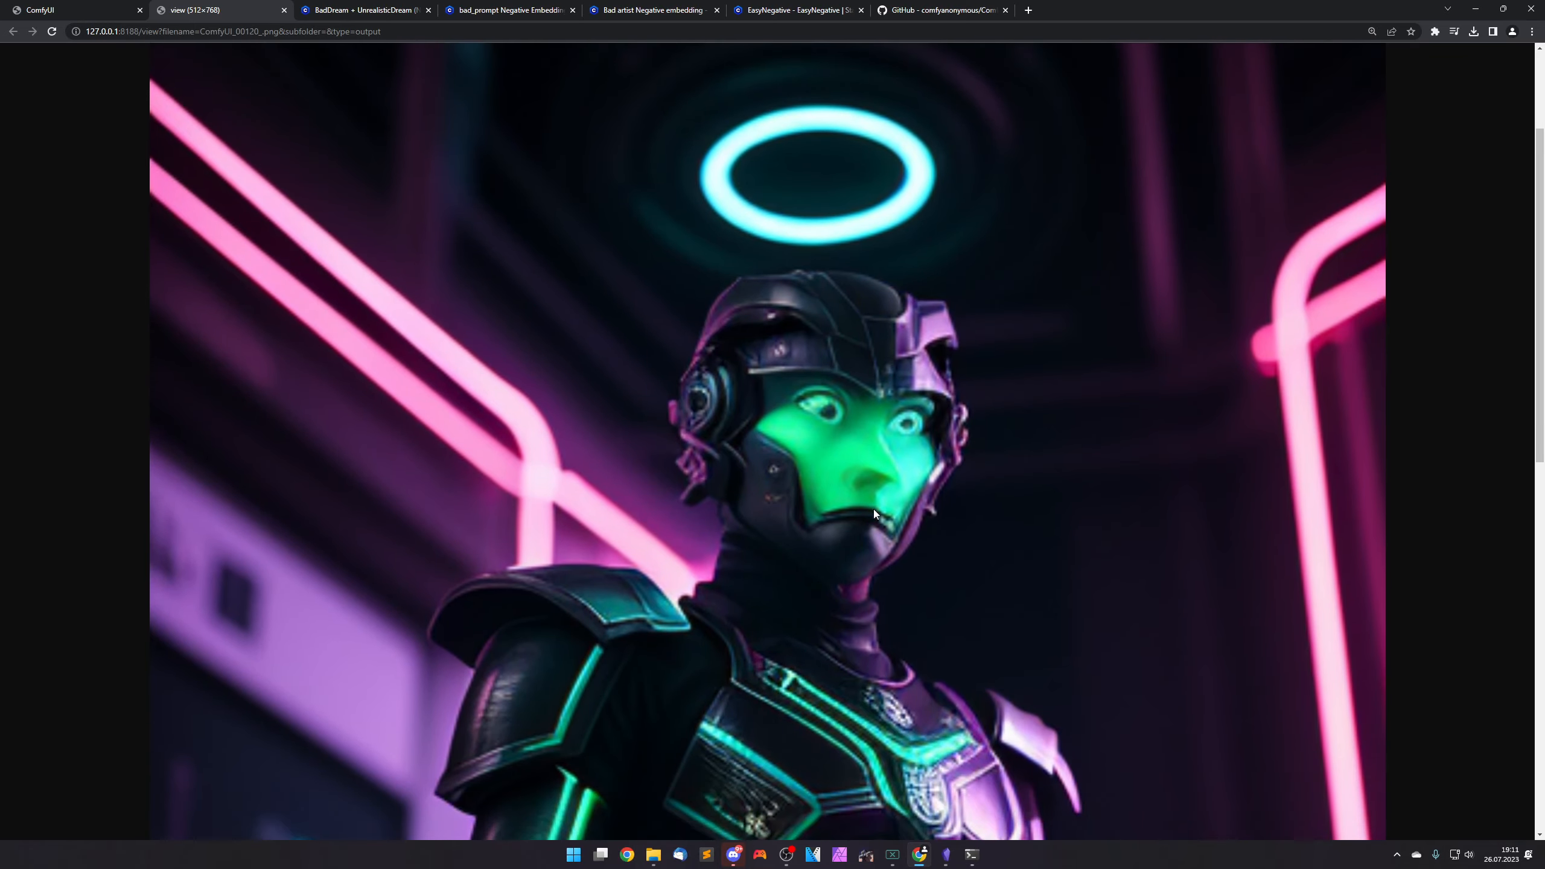
click(1372, 31)
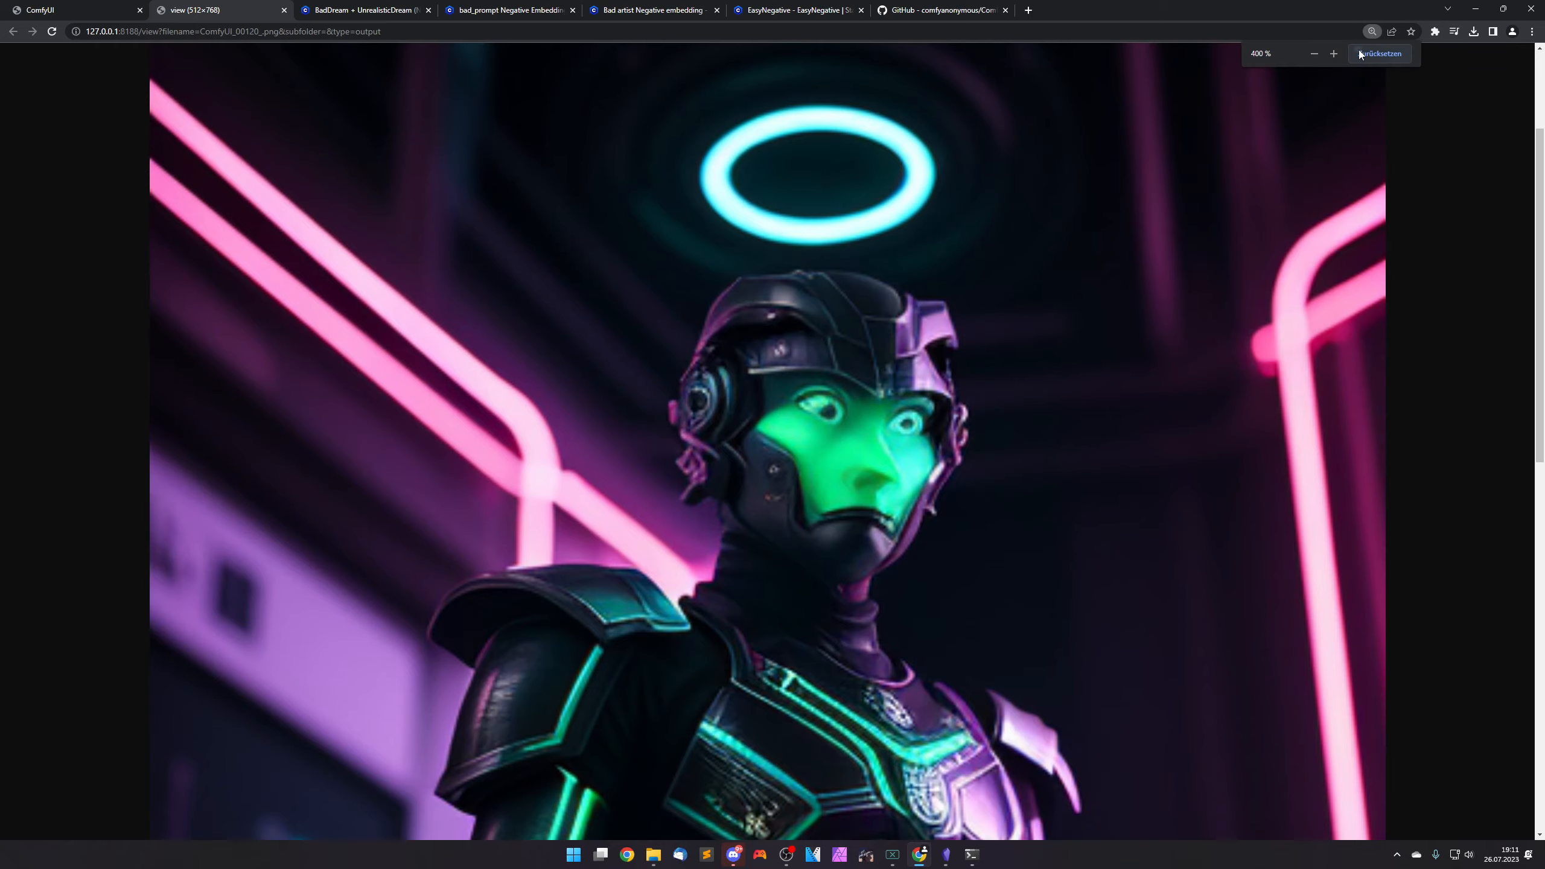
click(1380, 53)
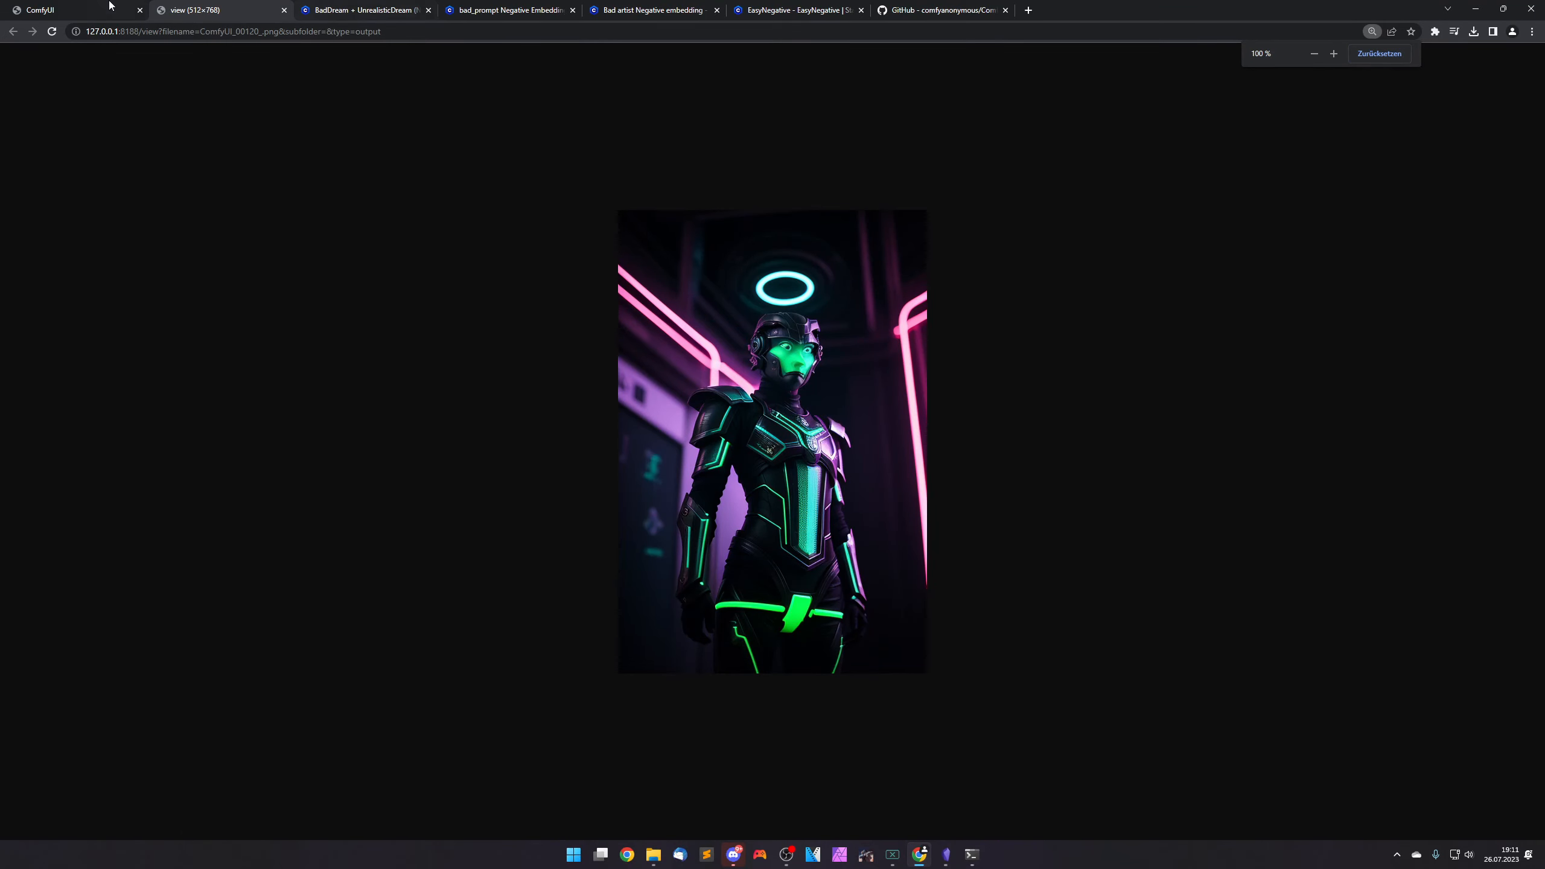
key(ctrl+w)
Examine the upper Save Image node's new person picture enlarged in its own tab, reset the page zoom, and close the tab.
right_click(1077, 281)
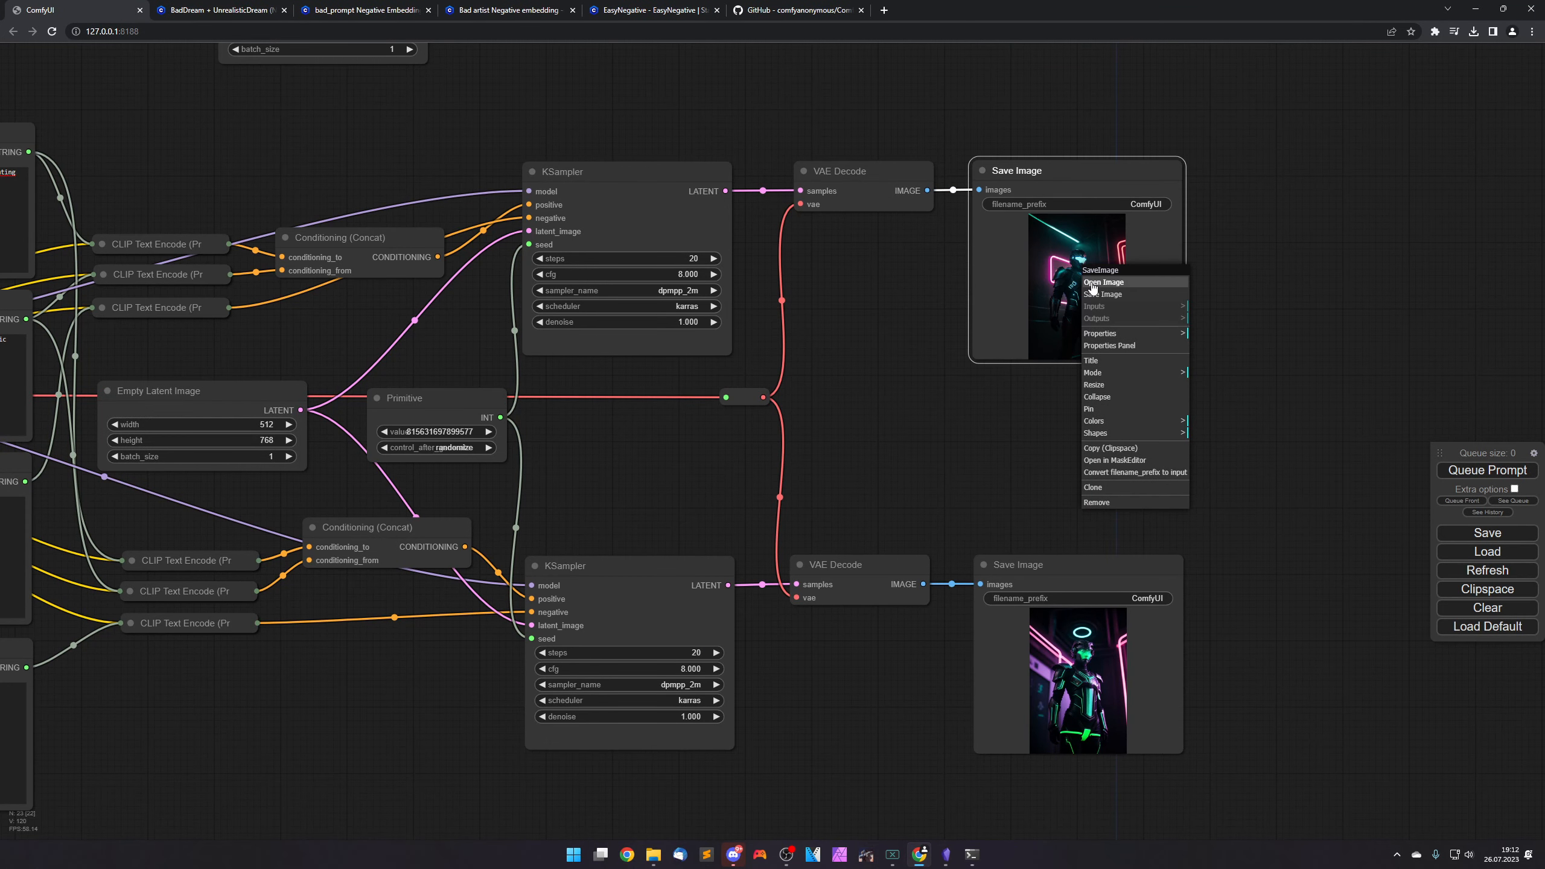
click(1101, 286)
scroll(816, 459, up, 3)
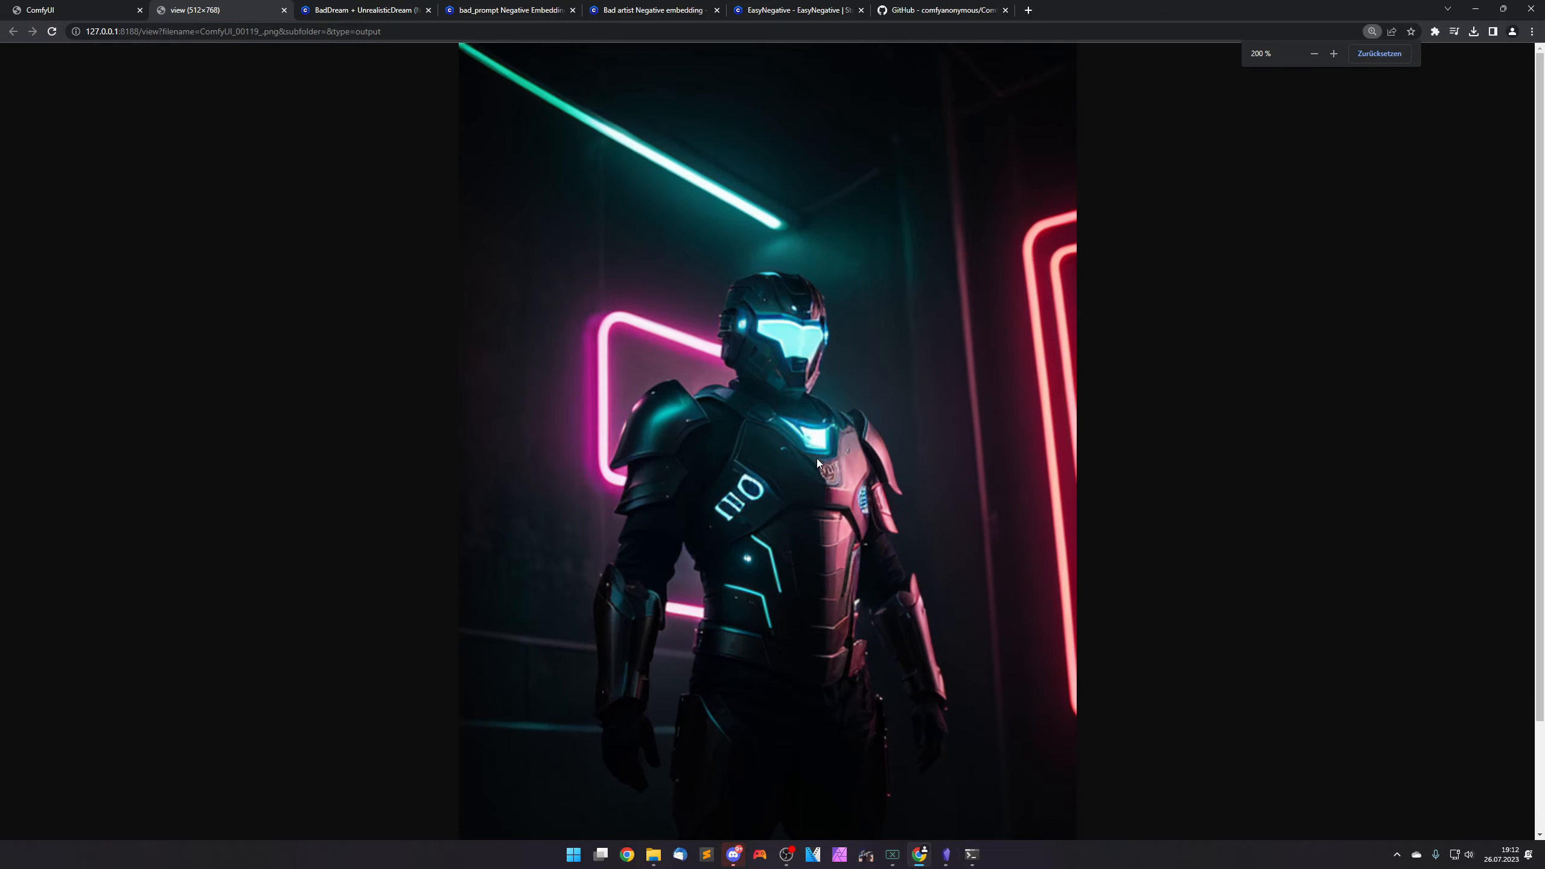
scroll(816, 468, down, 2)
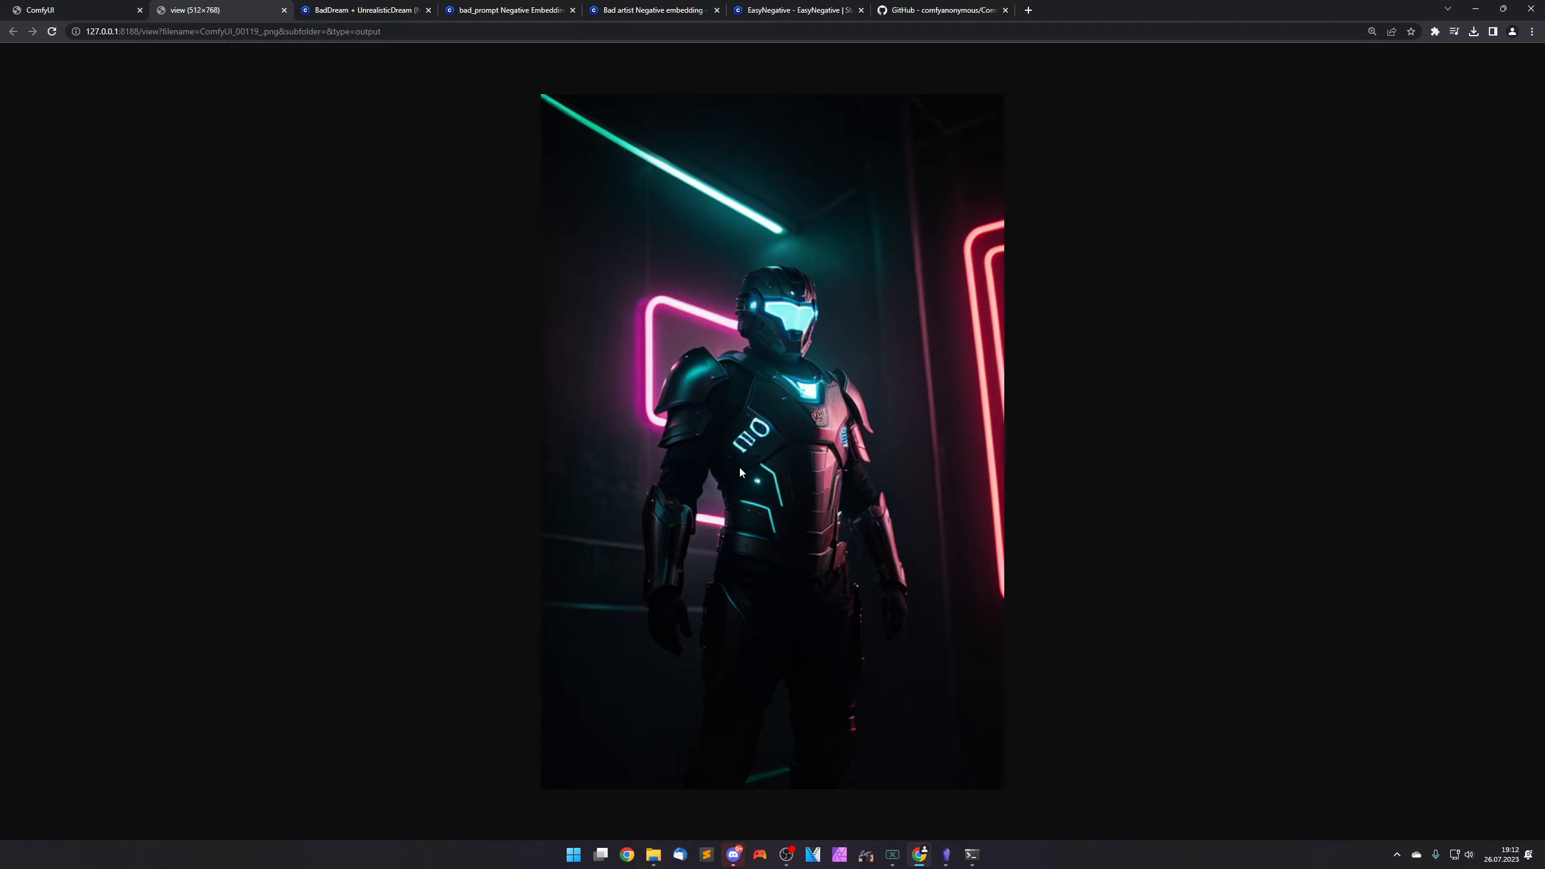
click(1372, 30)
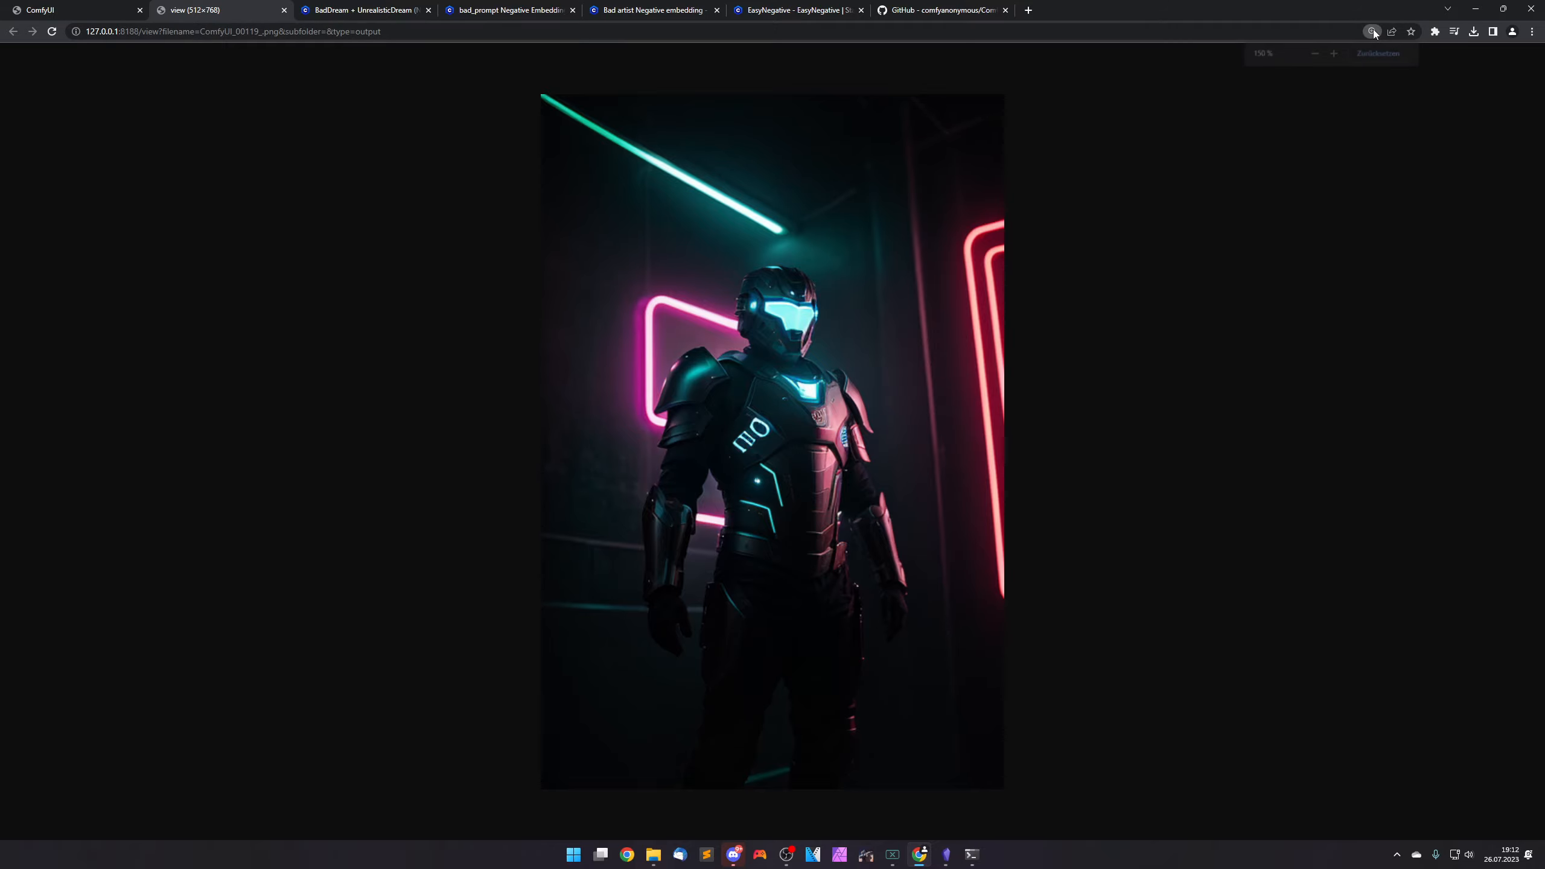
click(1380, 53)
middle_click(226, 9)
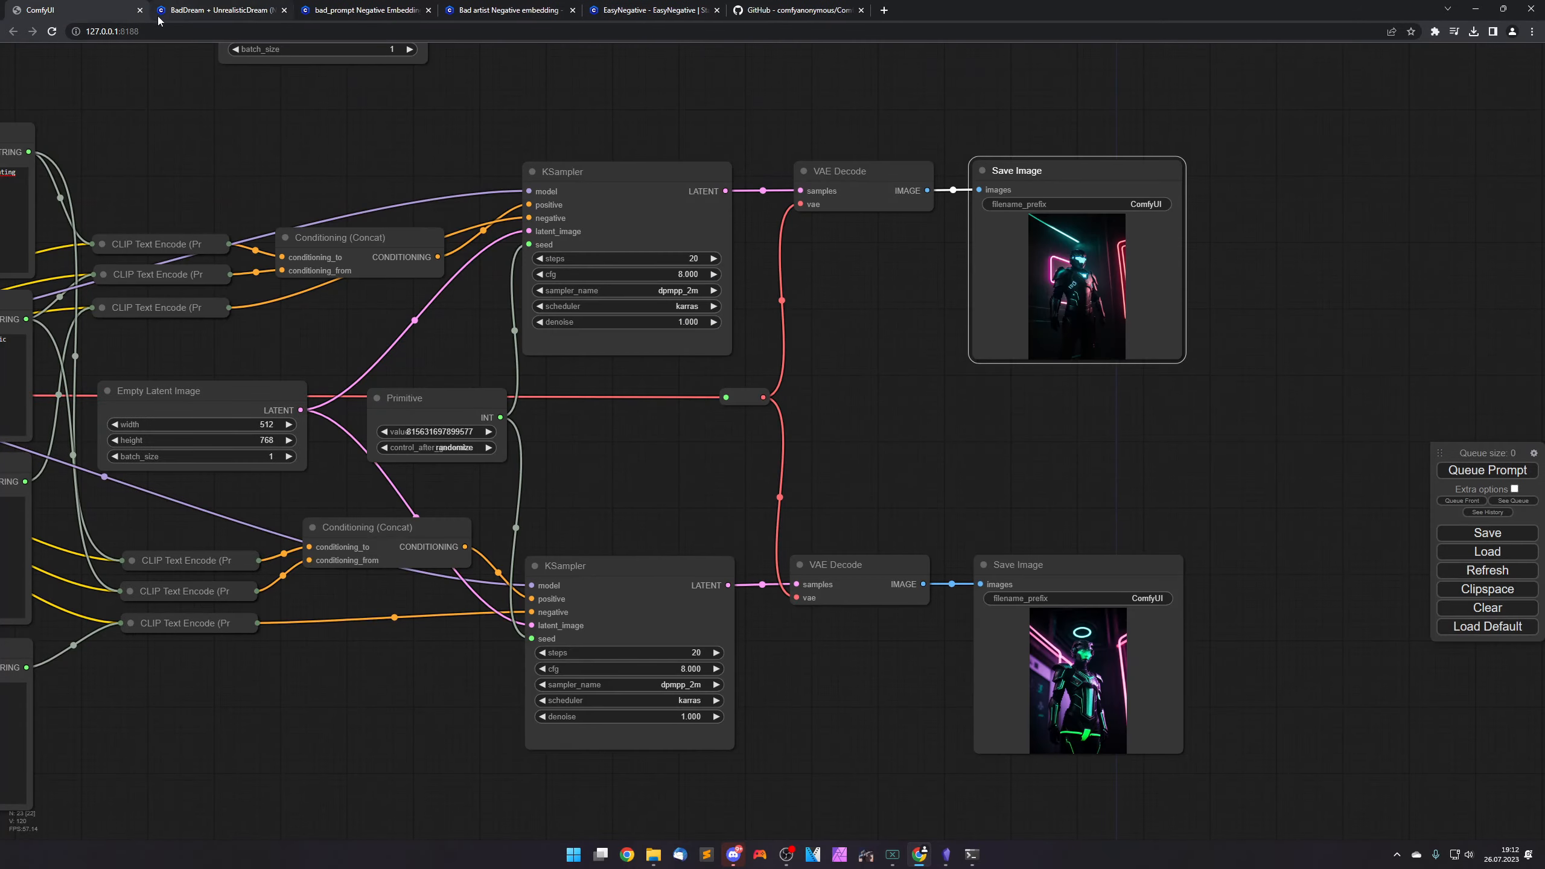
Review the whole workflow, comparing the negative prompt Primitive that references the embeddings with the one containing only "nude, nsfw".
scroll(721, 453, down, 1)
drag(716, 465, 910, 450)
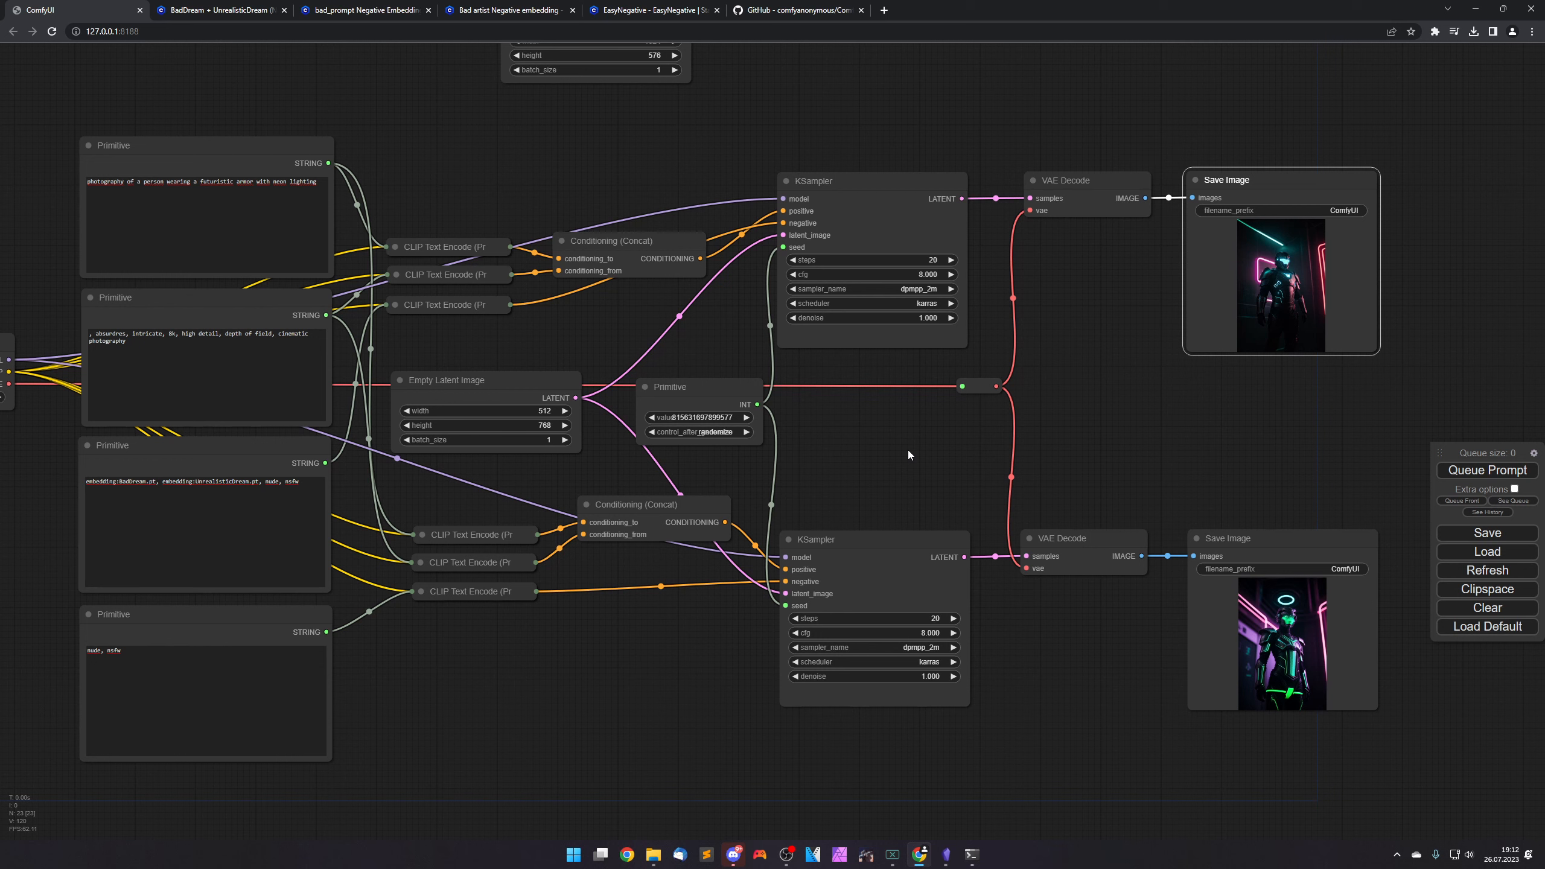
drag(904, 443, 934, 447)
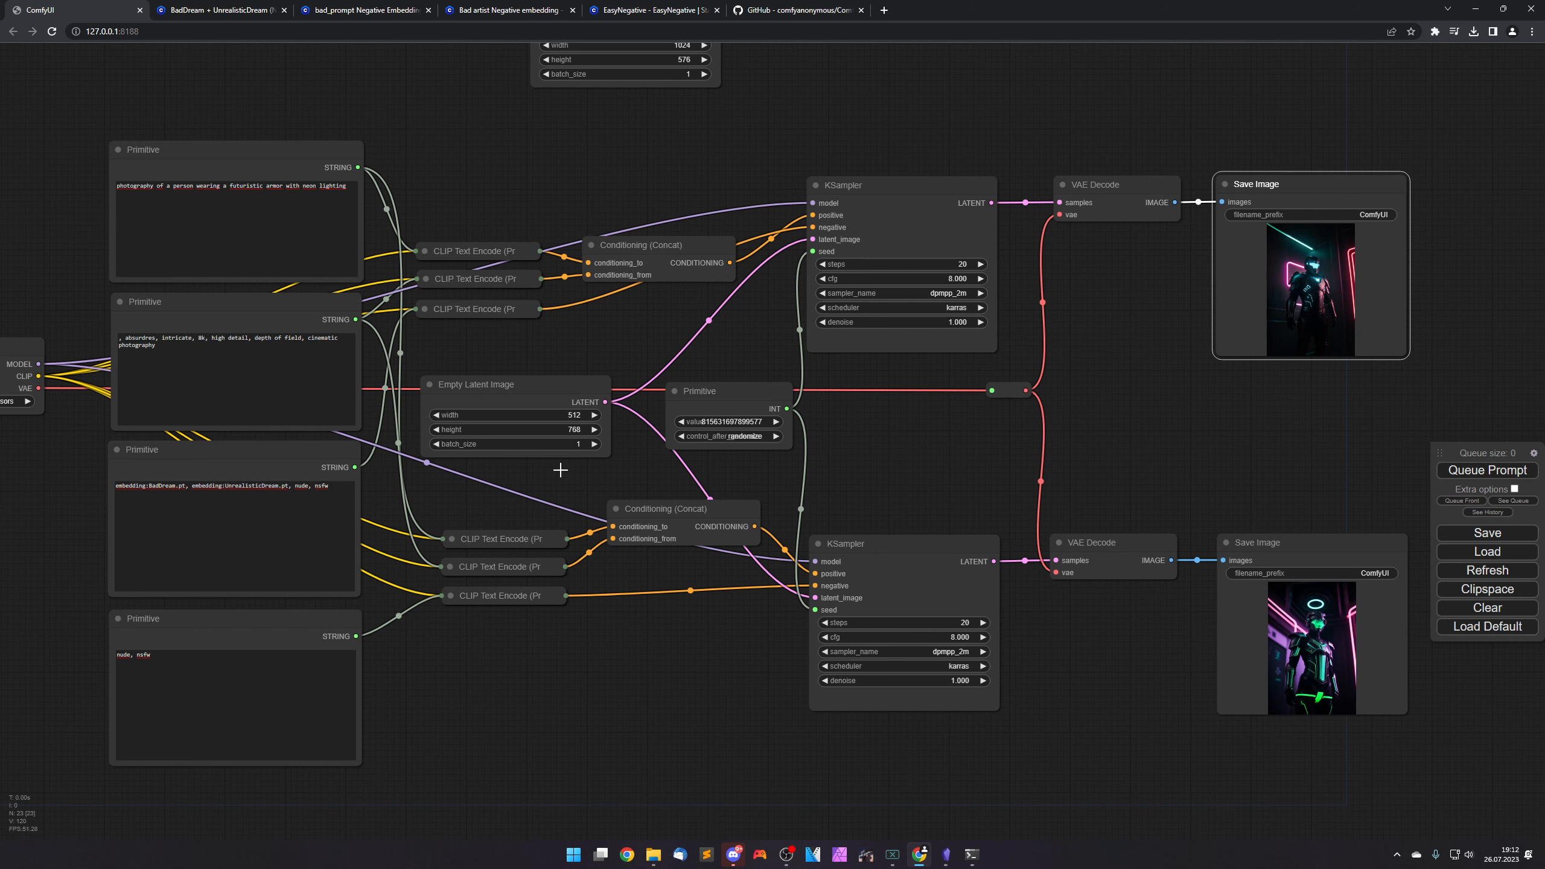
drag(662, 675, 657, 676)
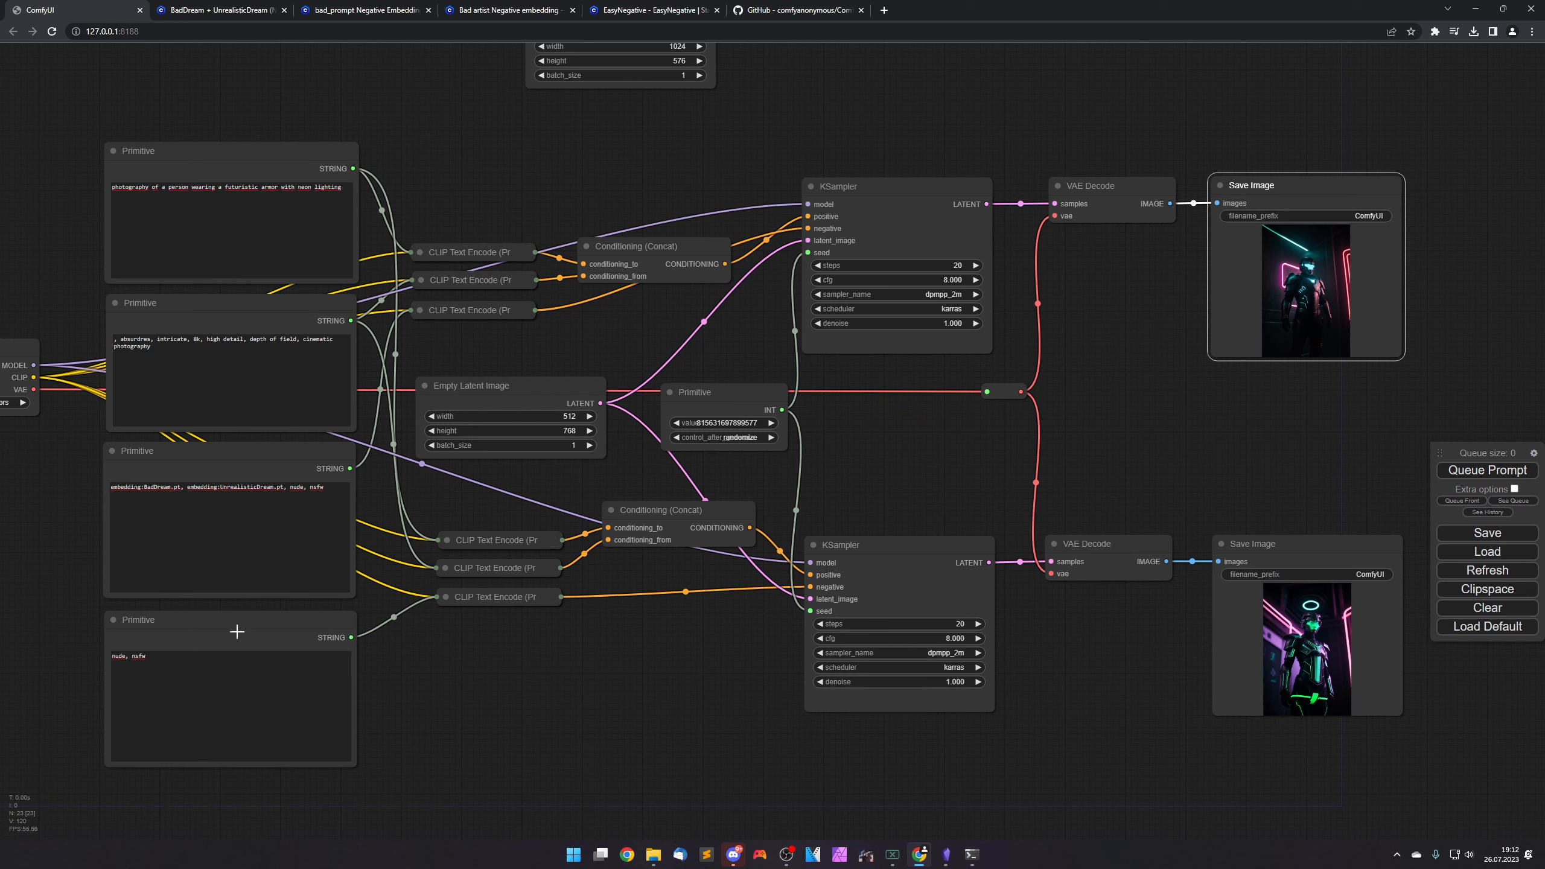
click(225, 452)
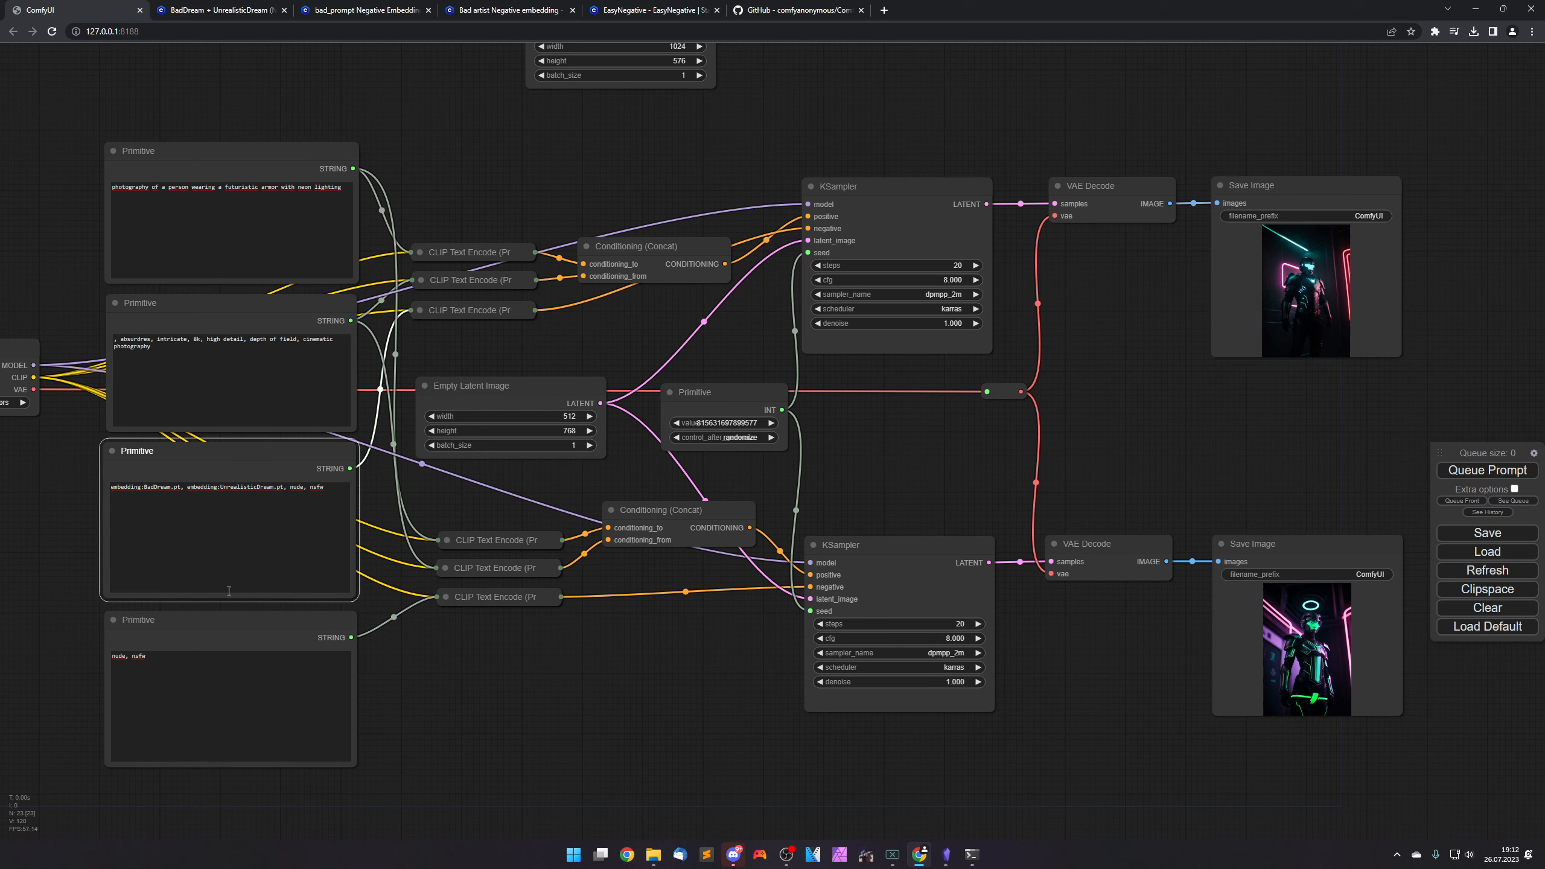
click(230, 624)
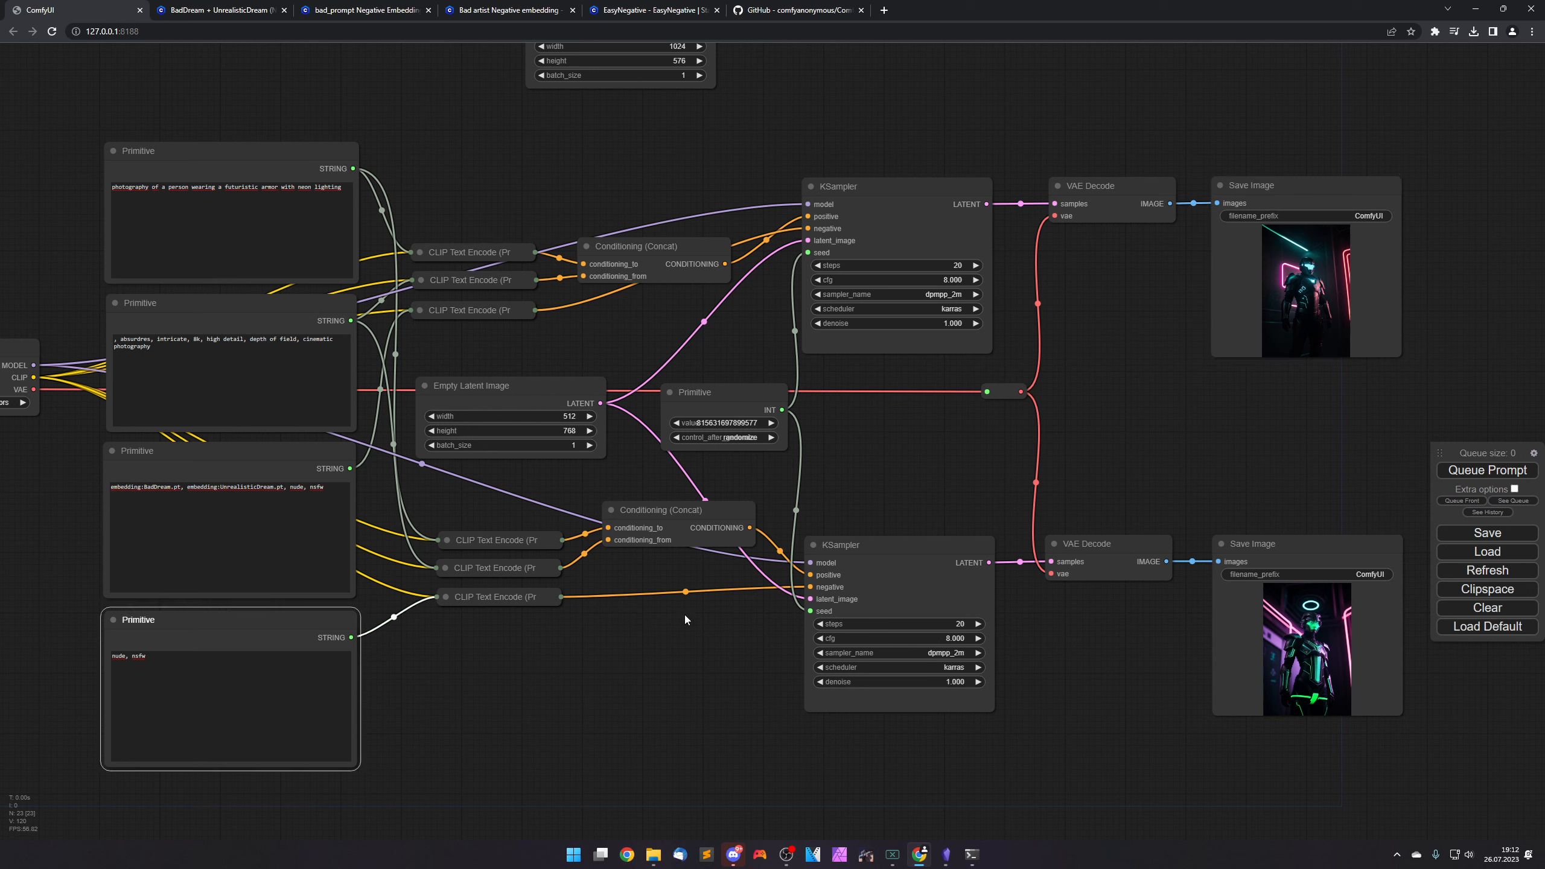
click(609, 681)
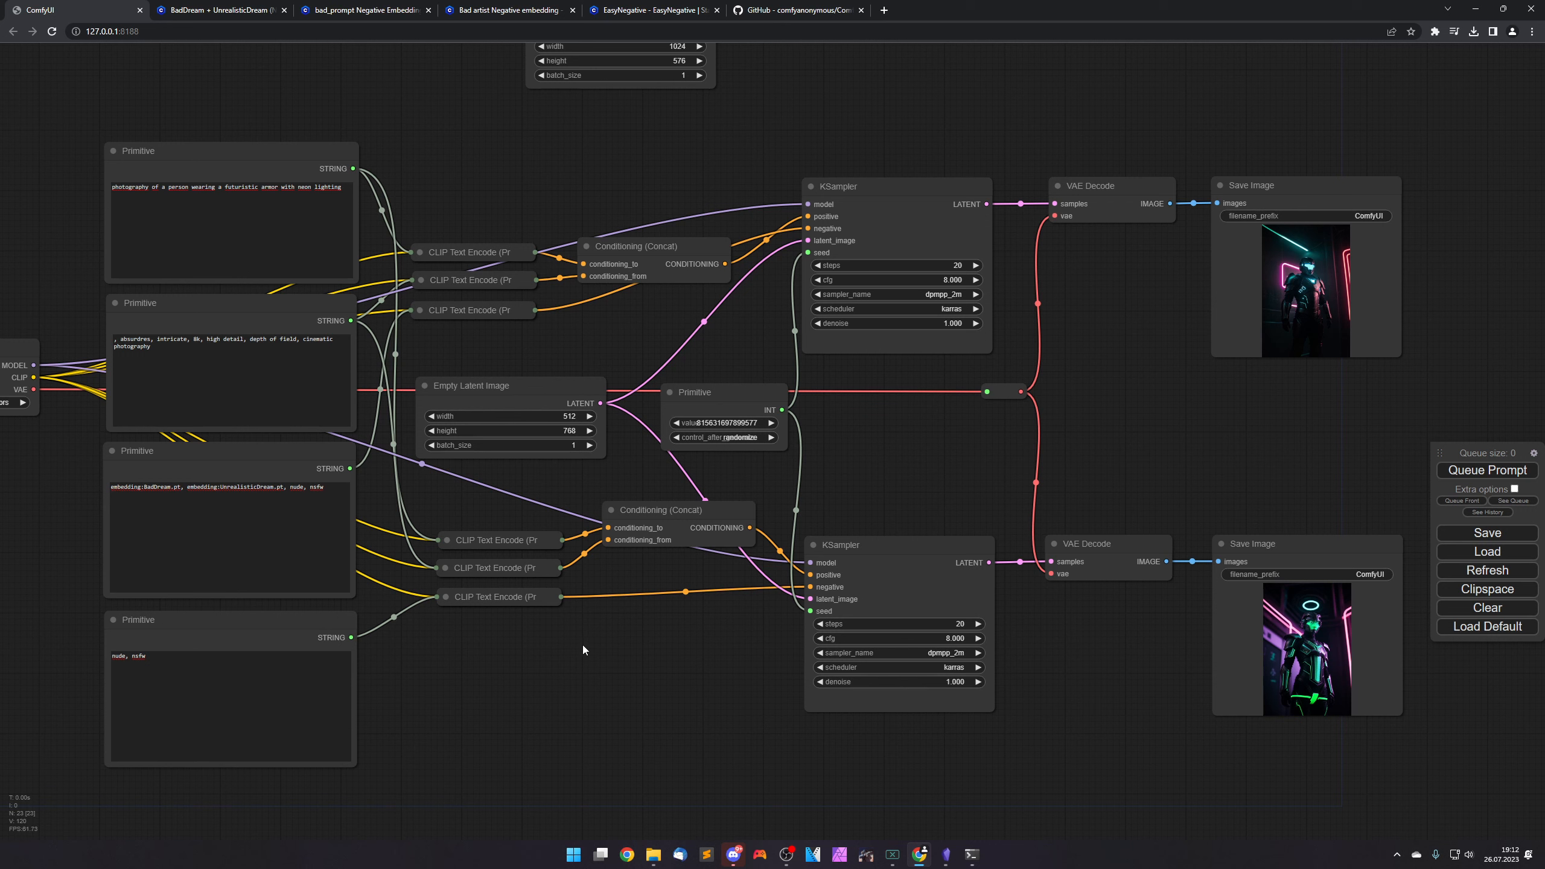
Close the four browser tabs for the BadDream + UnrealisticDream, bad_prompt, Bad artist and EasyNegative embedding pages.
middle_click(233, 10)
middle_click(231, 10)
middle_click(231, 10)
middle_click(231, 10)
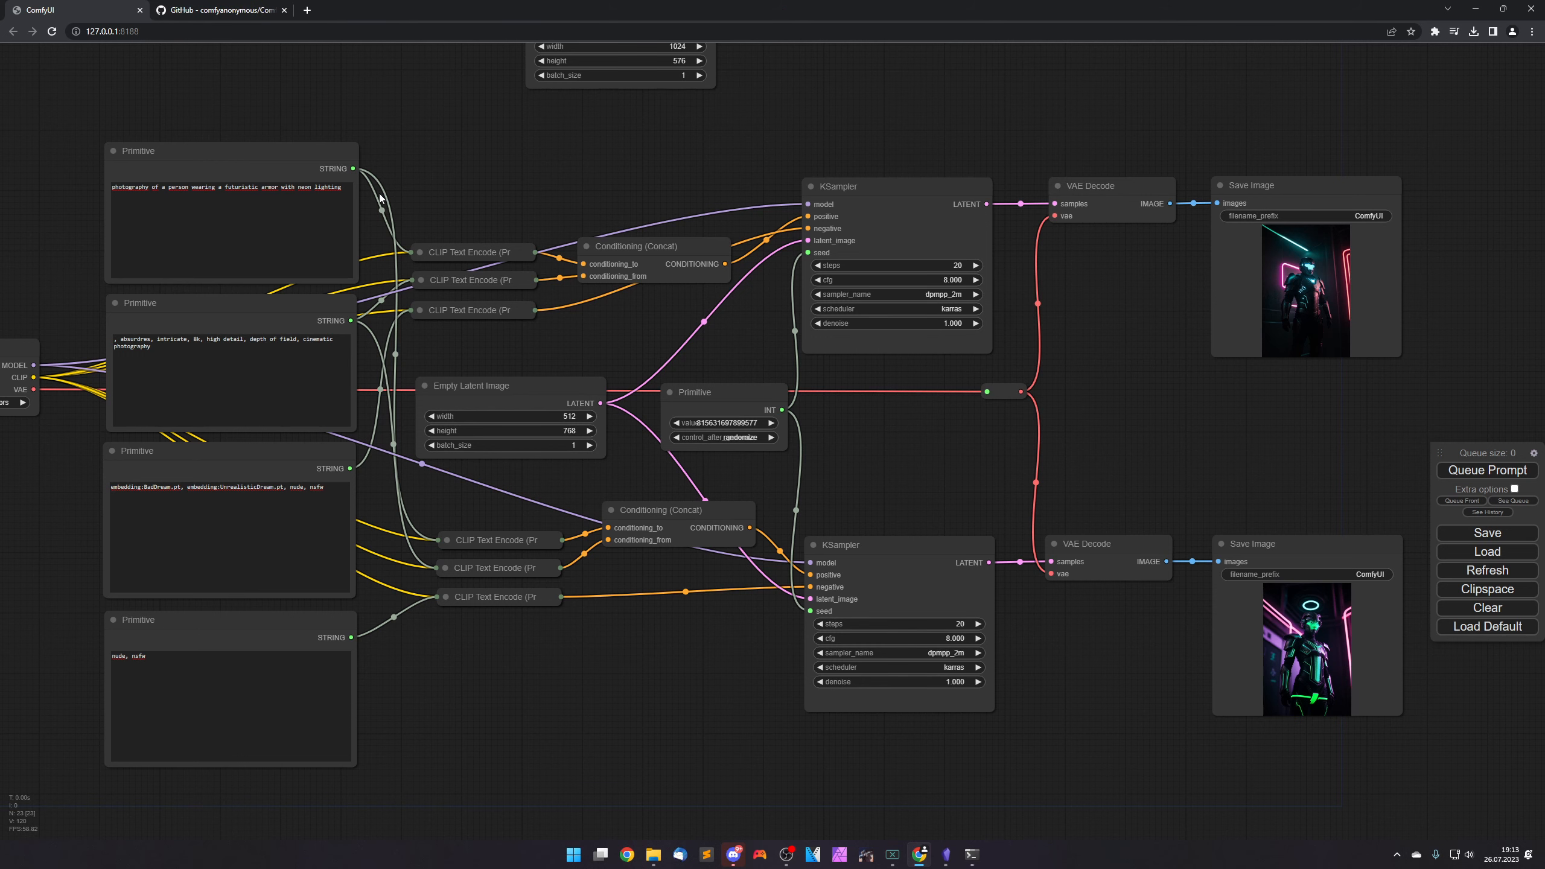
drag(507, 180, 679, 187)
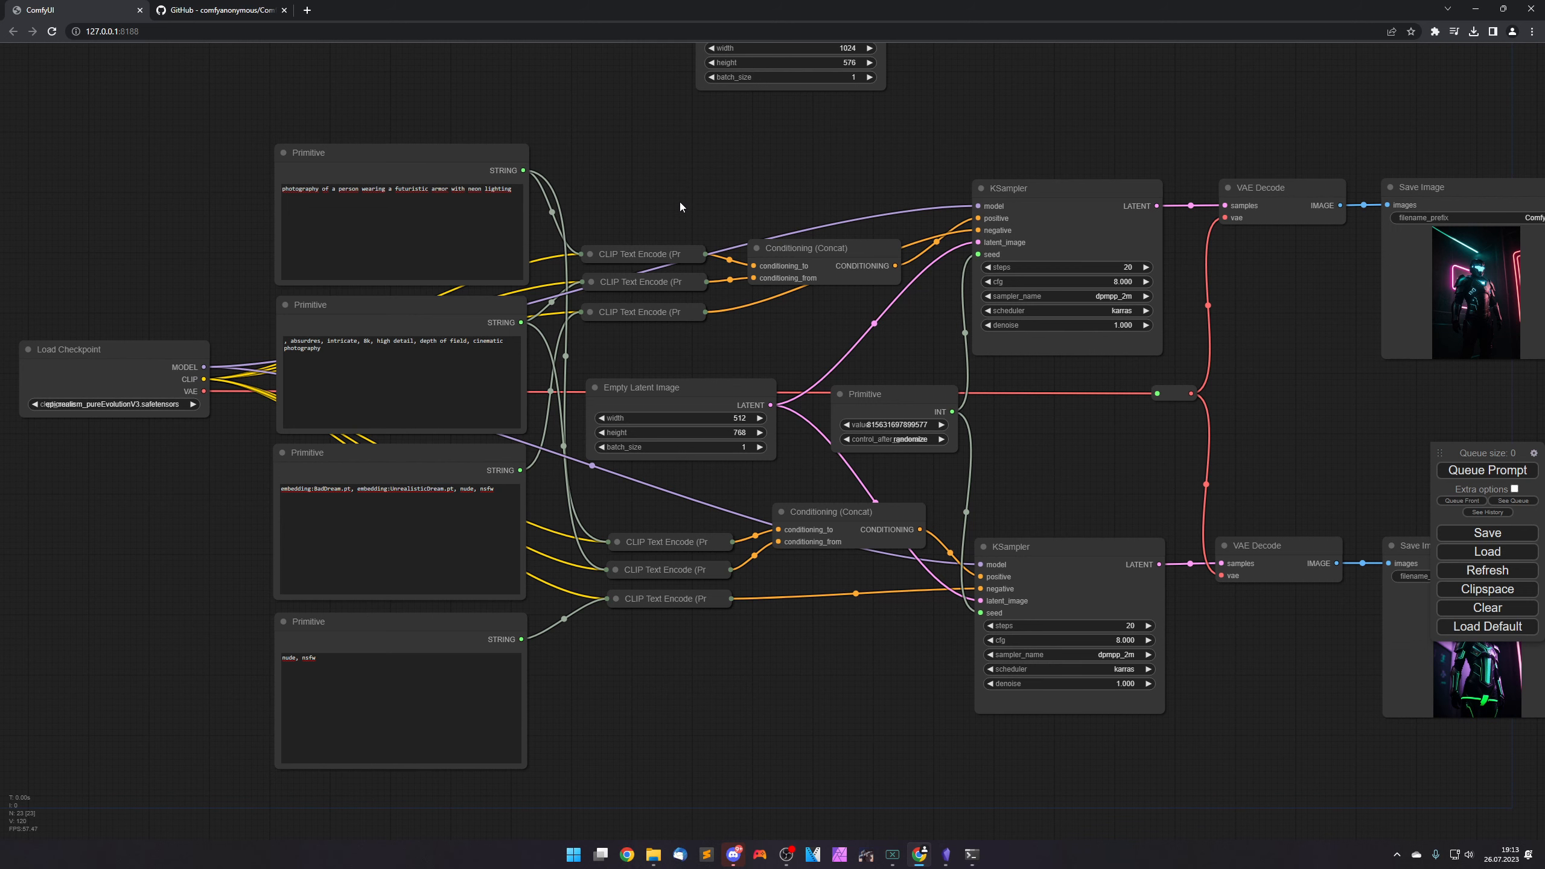
drag(680, 207, 927, 285)
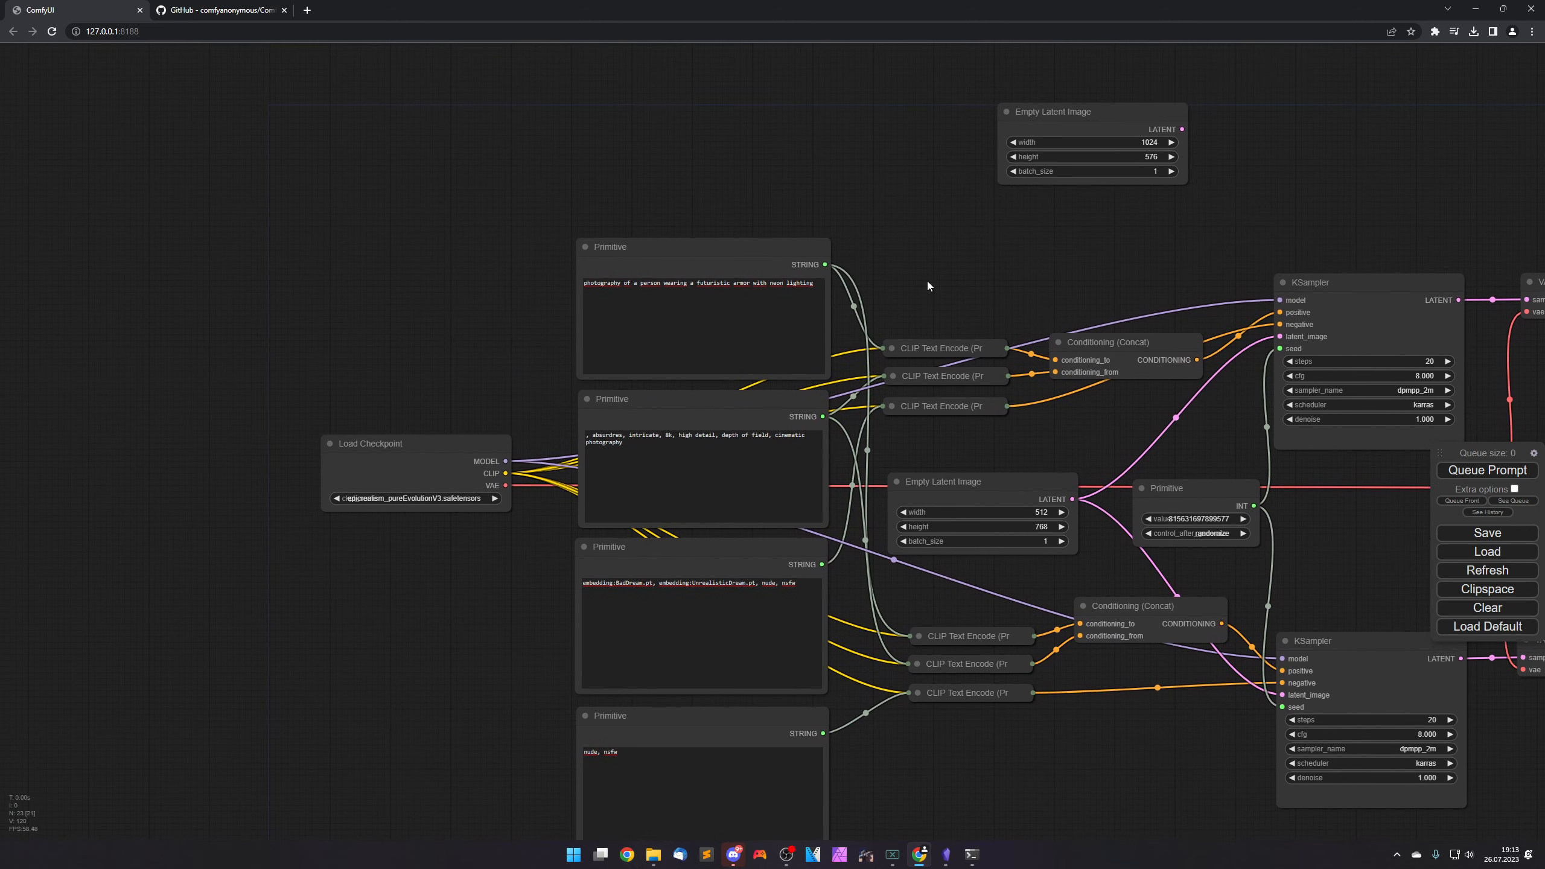
Examine the README notes on the ComfyUI GitHub page covering prompt emphasis, wildcard prompts, comments and embedding syntax.
click(221, 10)
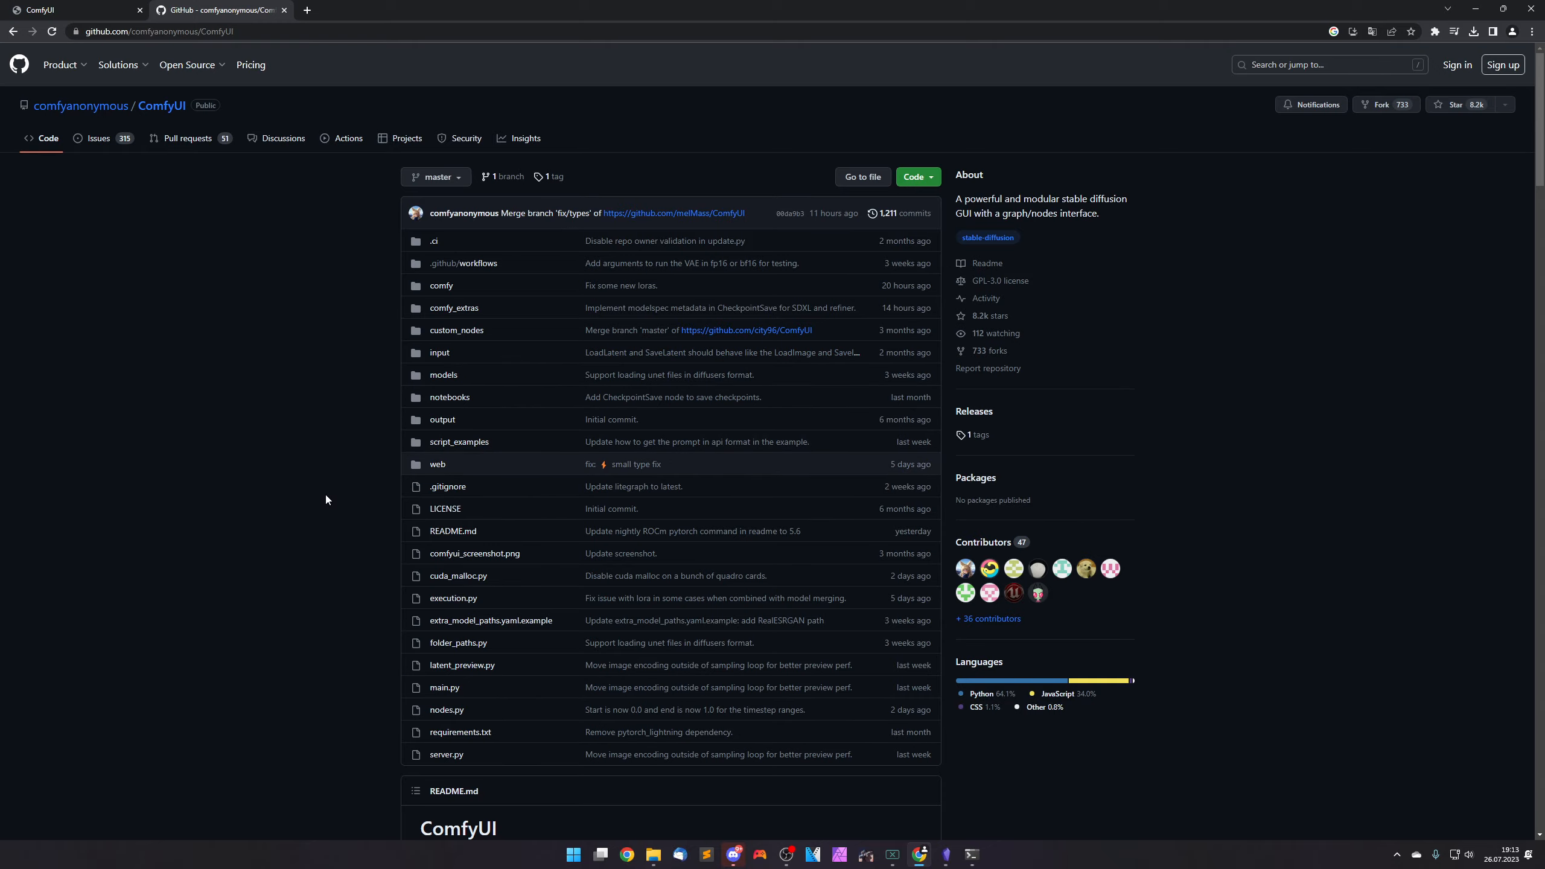
scroll(327, 493, down, 20)
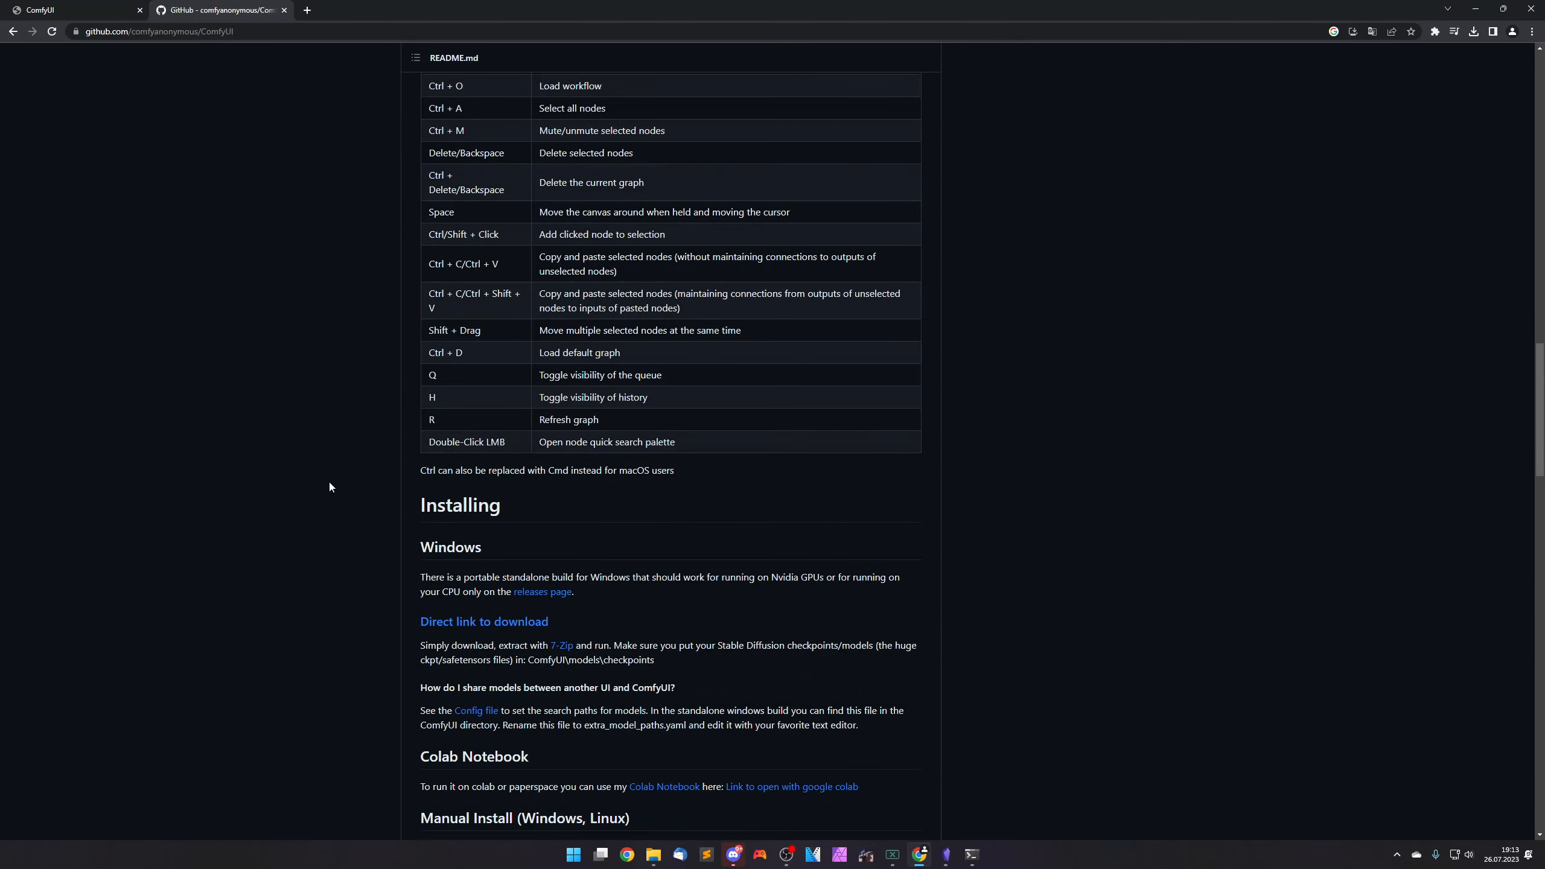
scroll(330, 487, down, 15)
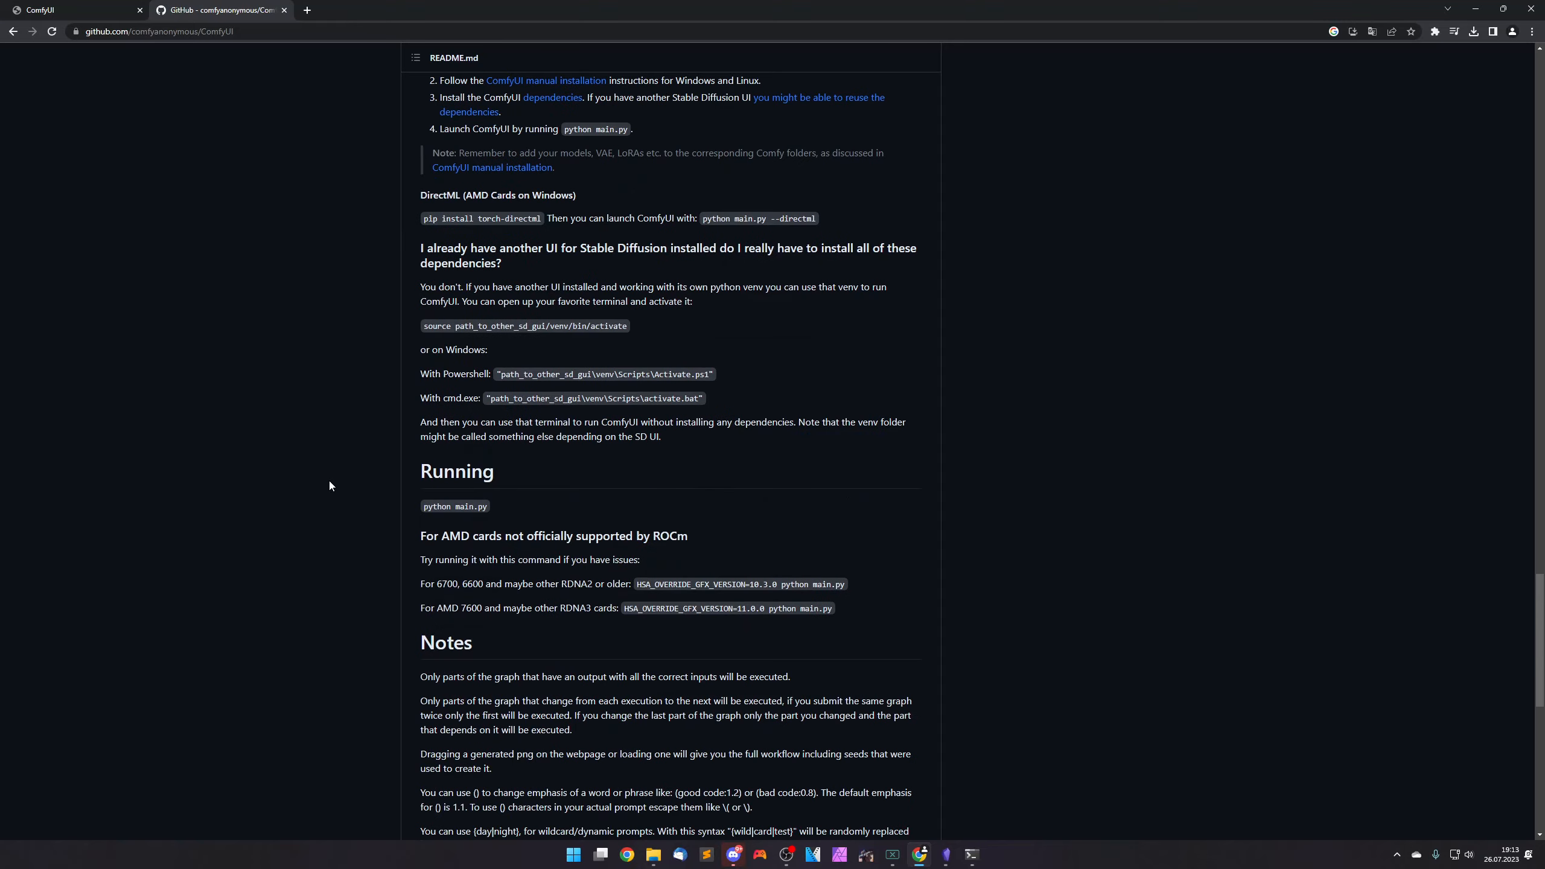
scroll(329, 486, down, 2)
scroll(329, 486, down, 3)
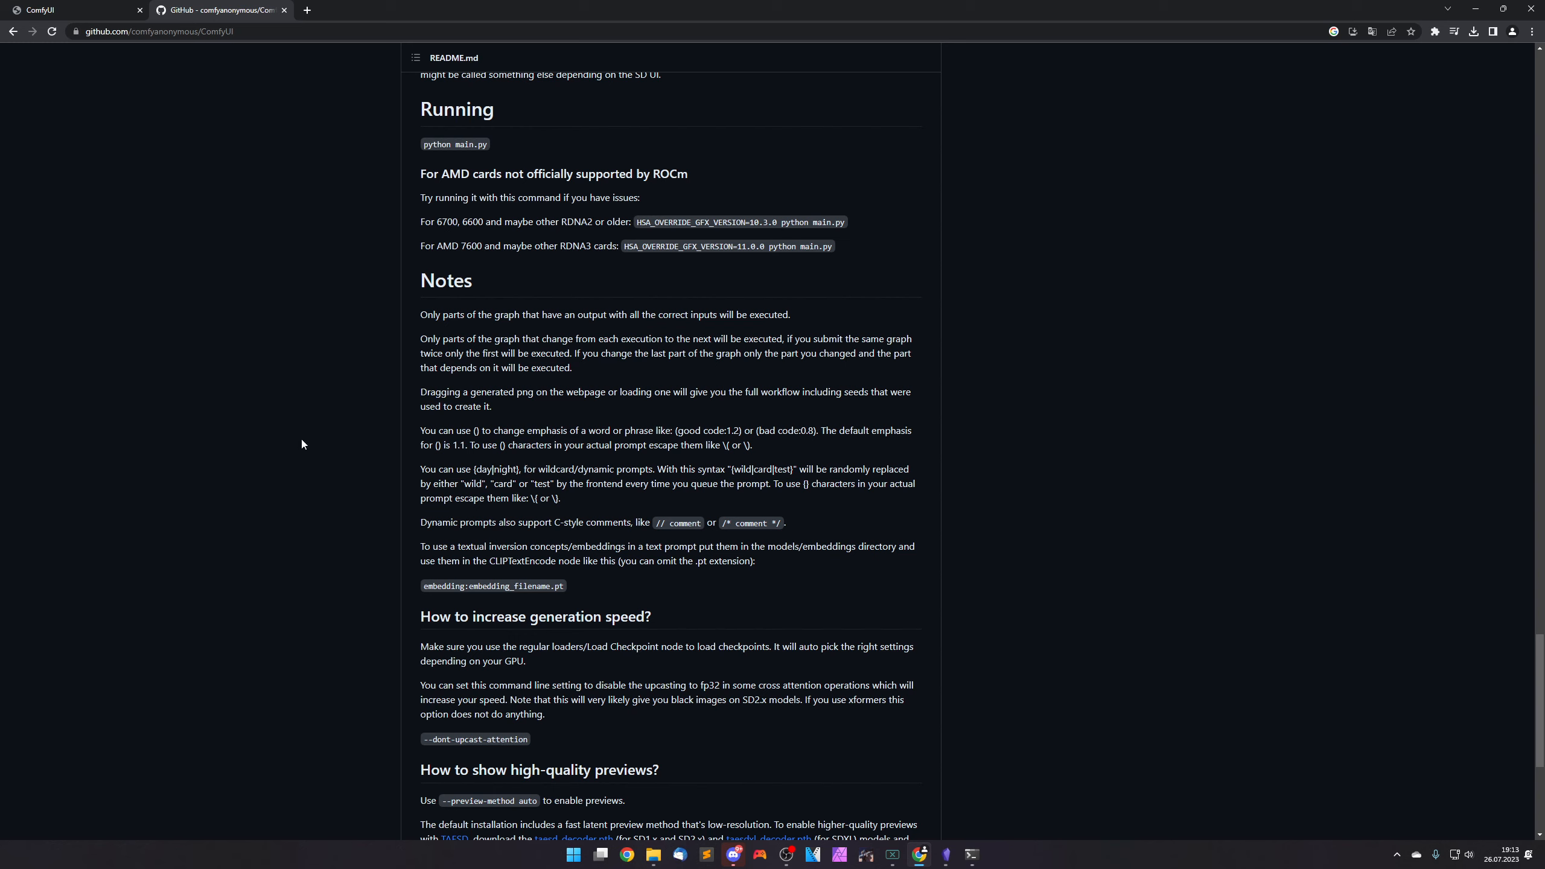
drag(421, 523, 783, 527)
click(782, 525)
scroll(303, 301, up, 20)
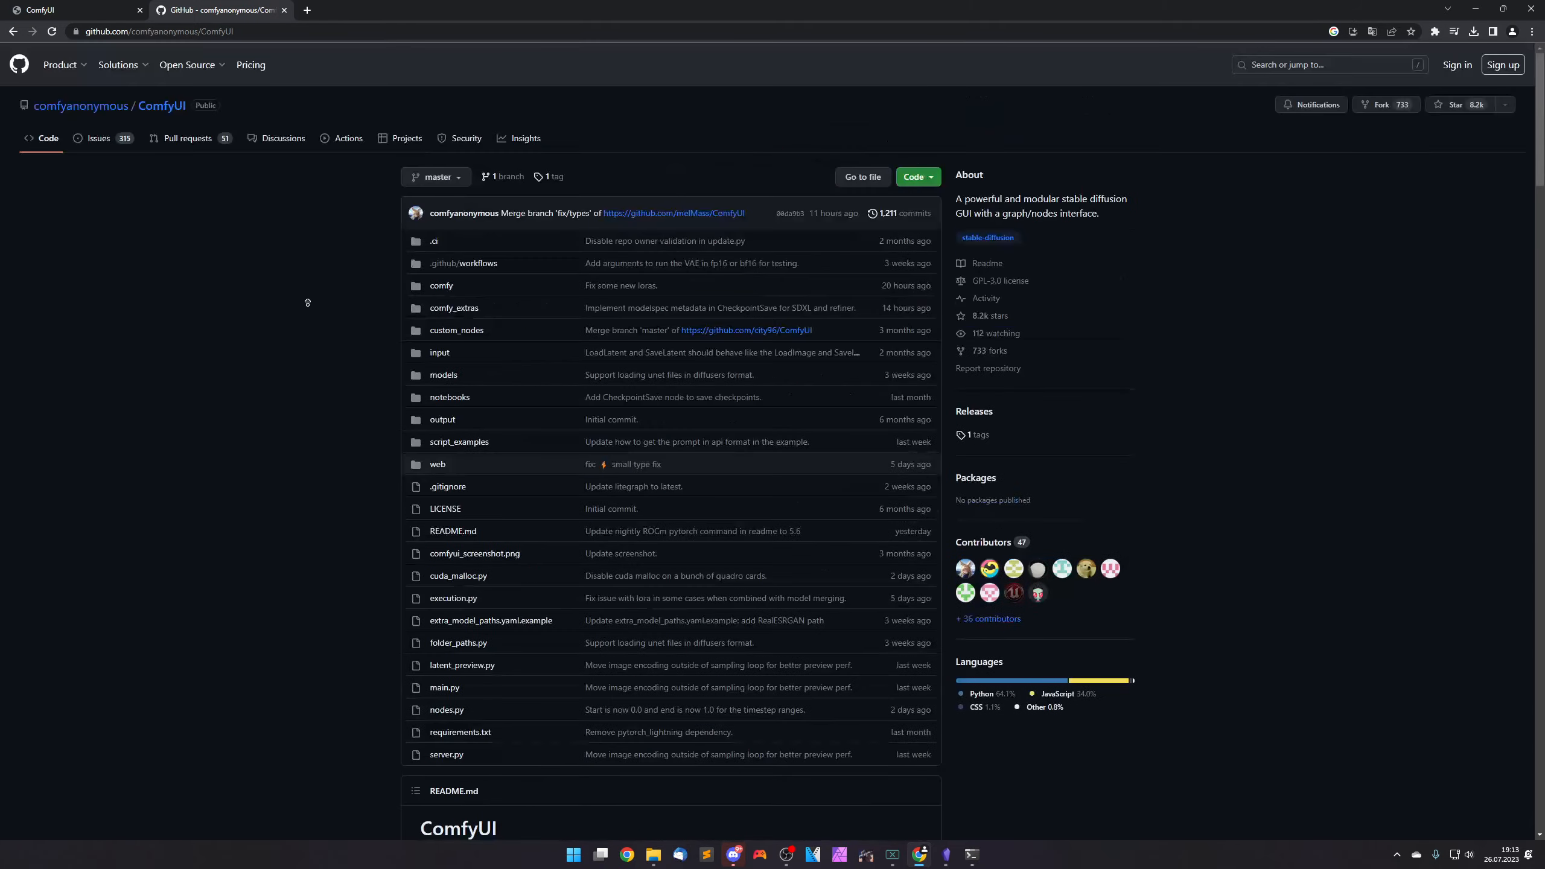
Return to the ComfyUI workflow and enclose "futuristic armor" in parentheses in the first Primitive's prompt.
click(105, 7)
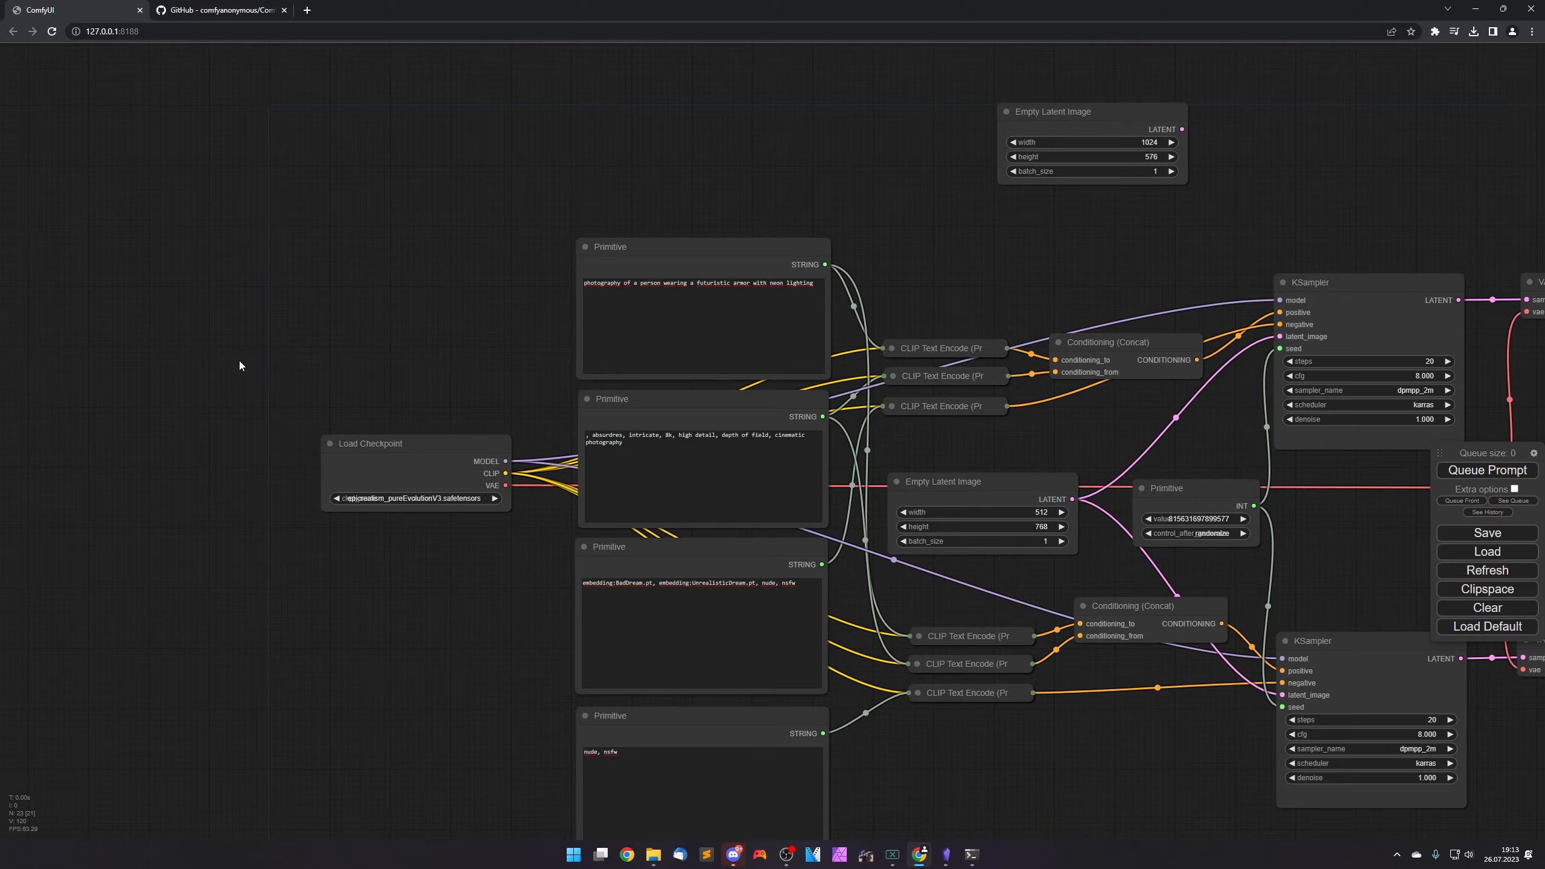
scroll(430, 374, up, 7)
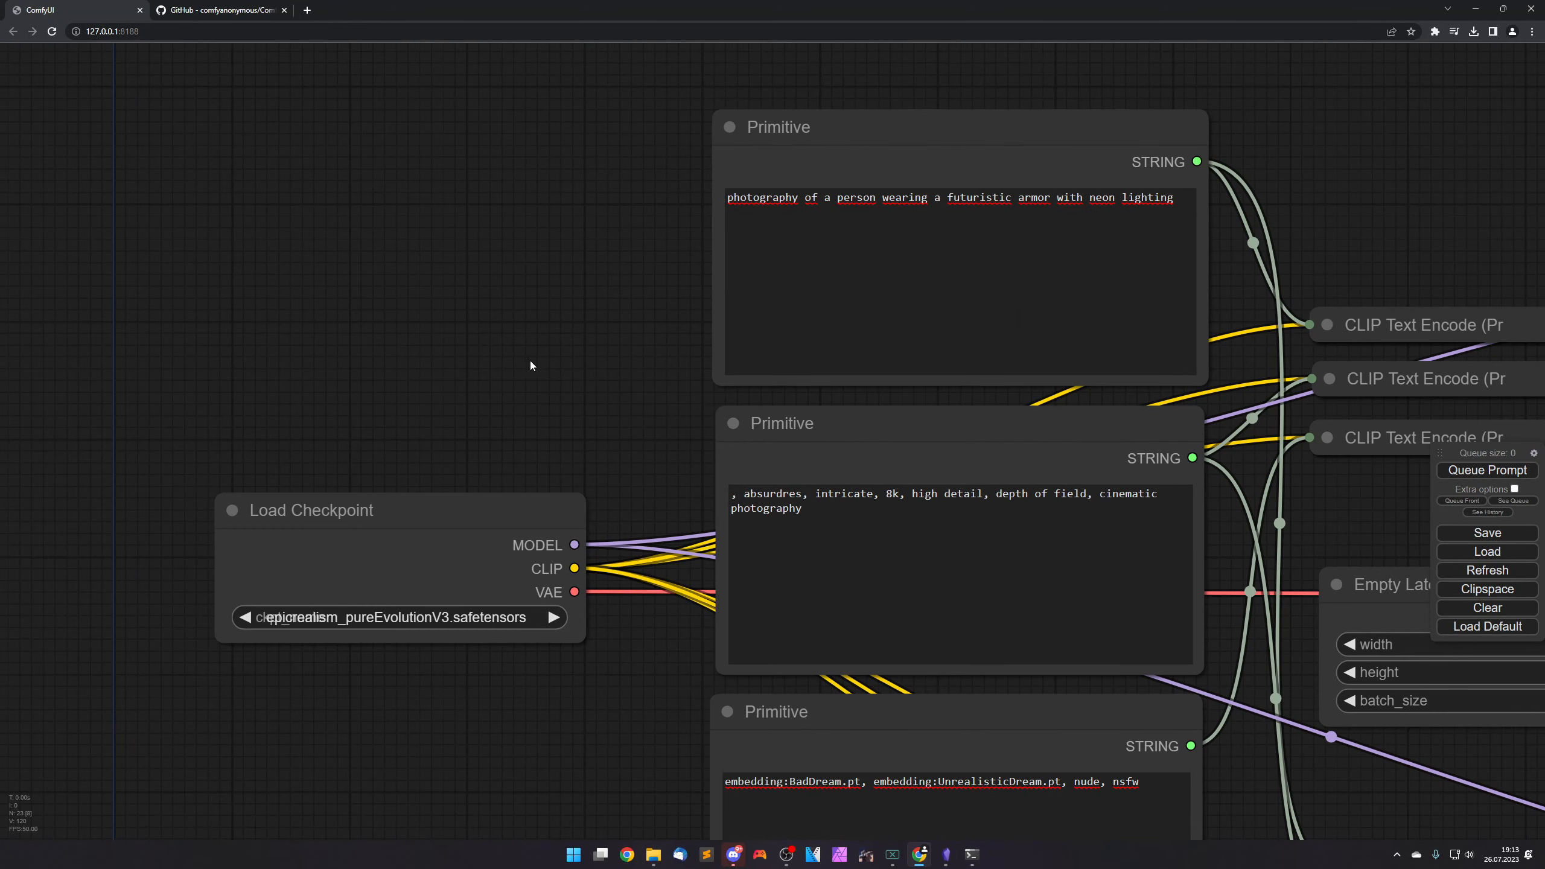
drag(530, 360, 221, 468)
scroll(240, 454, up, 3)
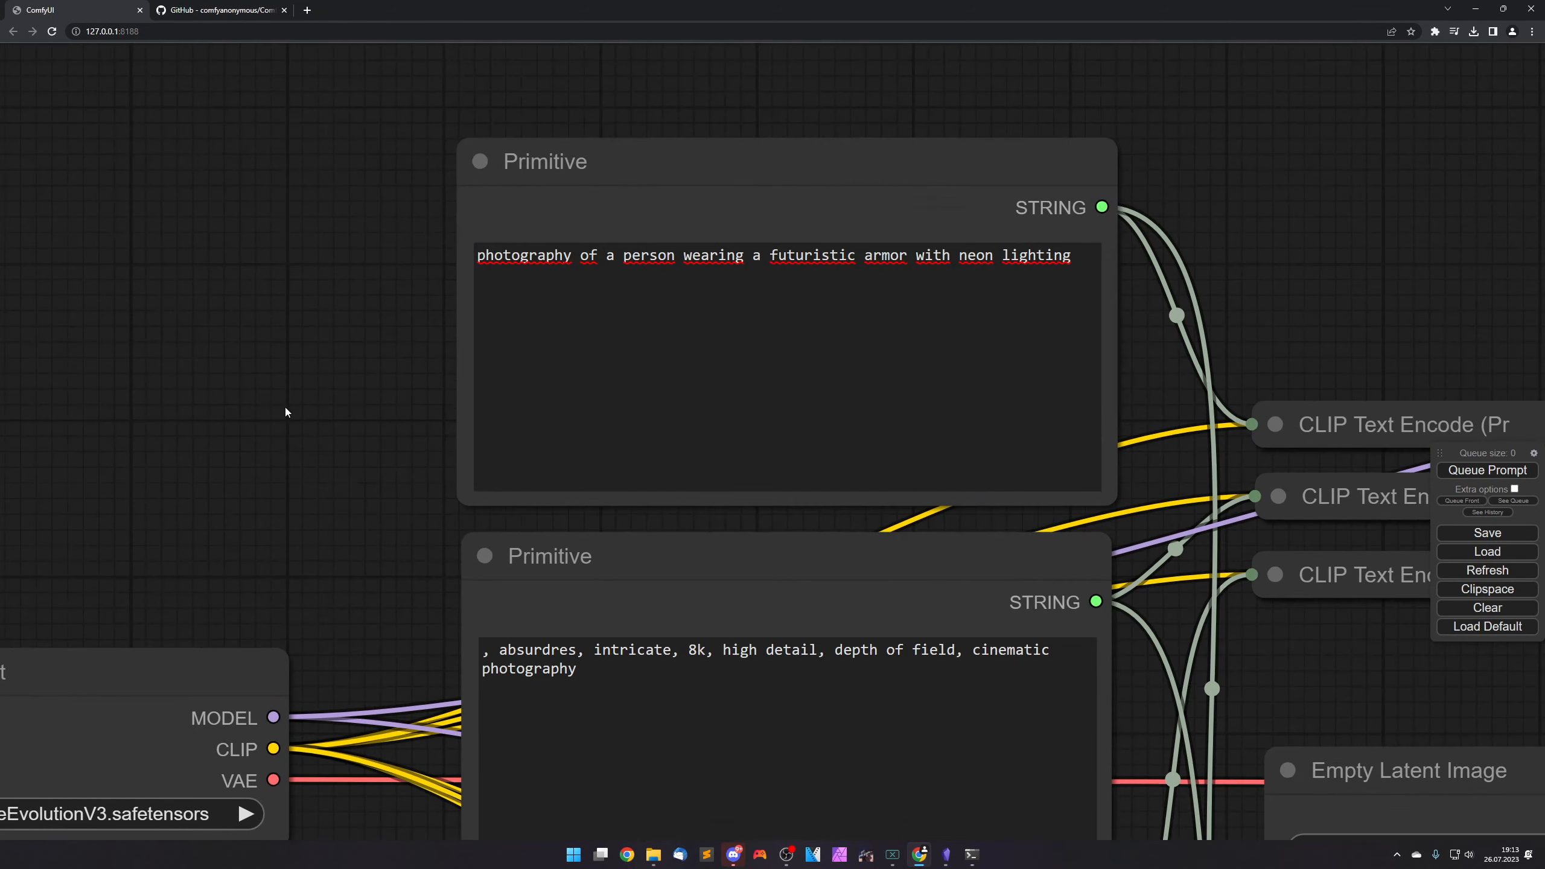
drag(286, 411, 211, 480)
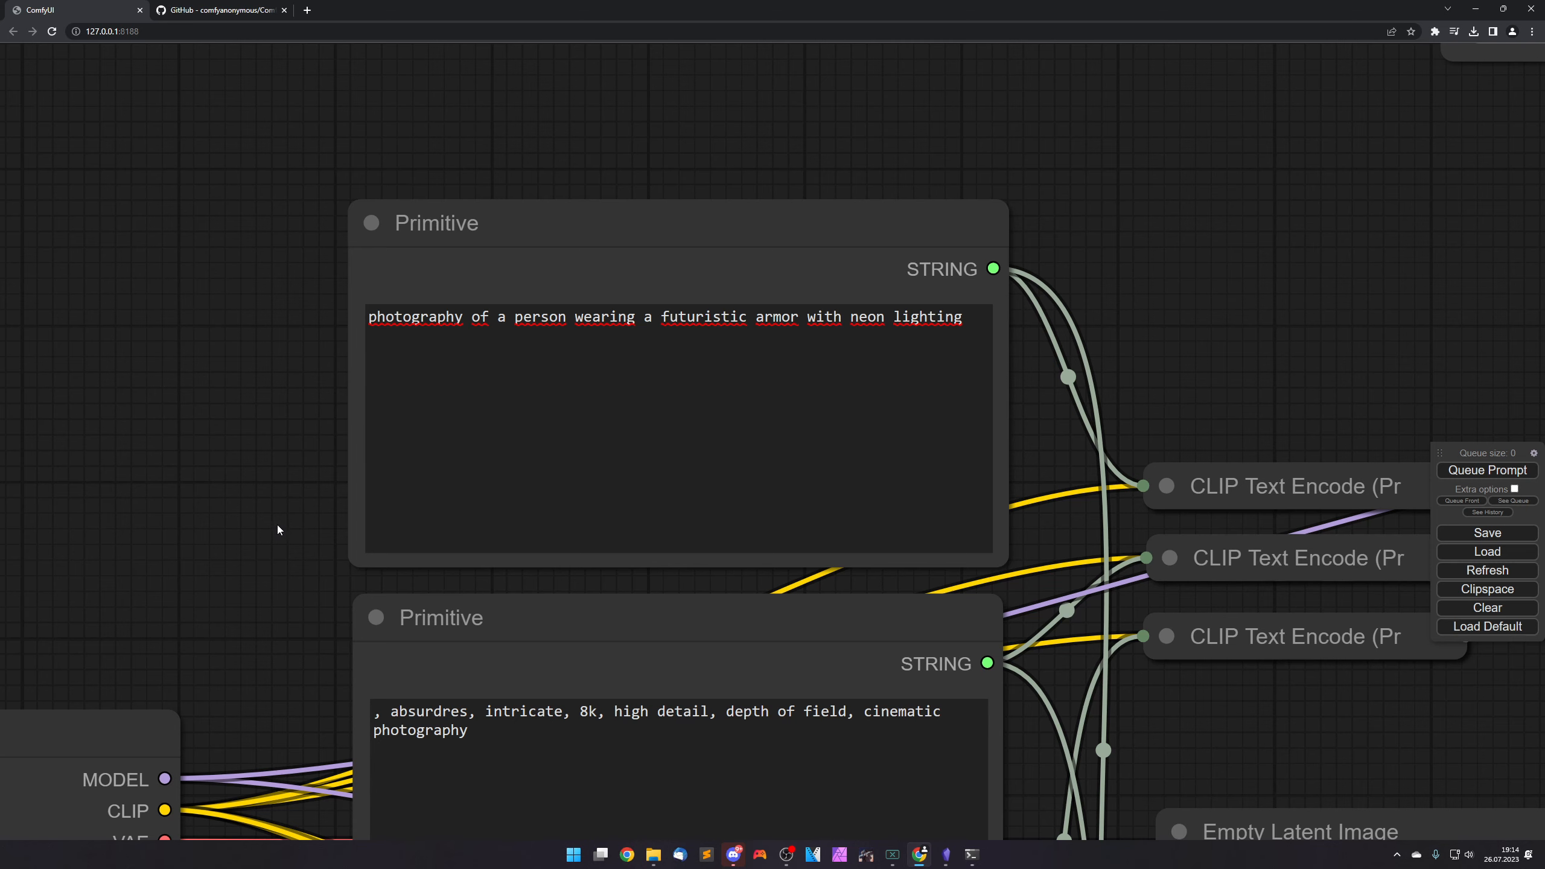
drag(278, 524, 270, 527)
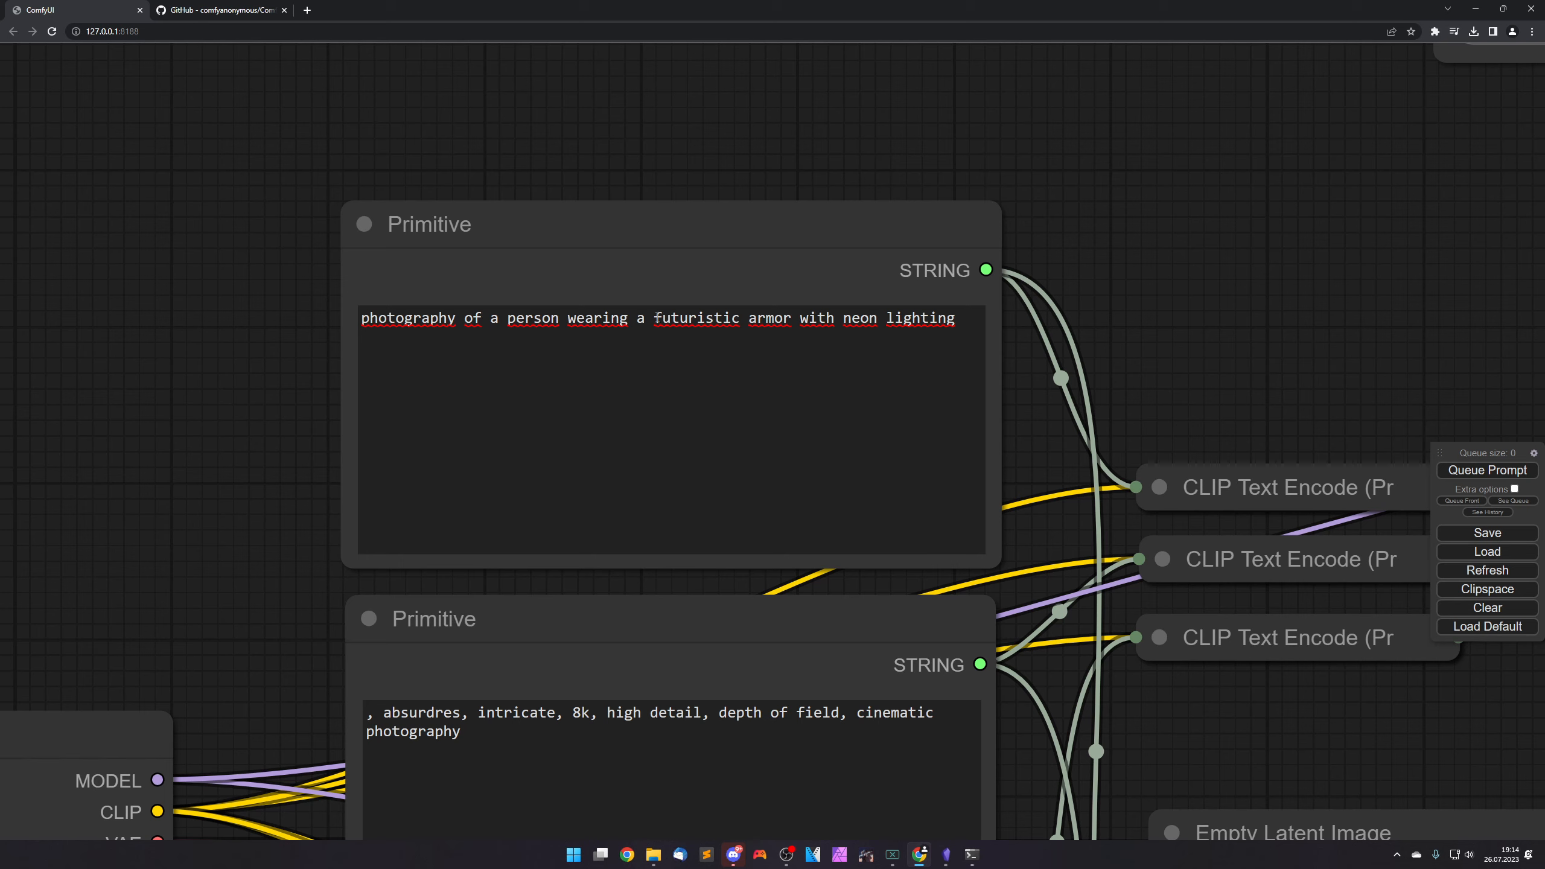
click(653, 318)
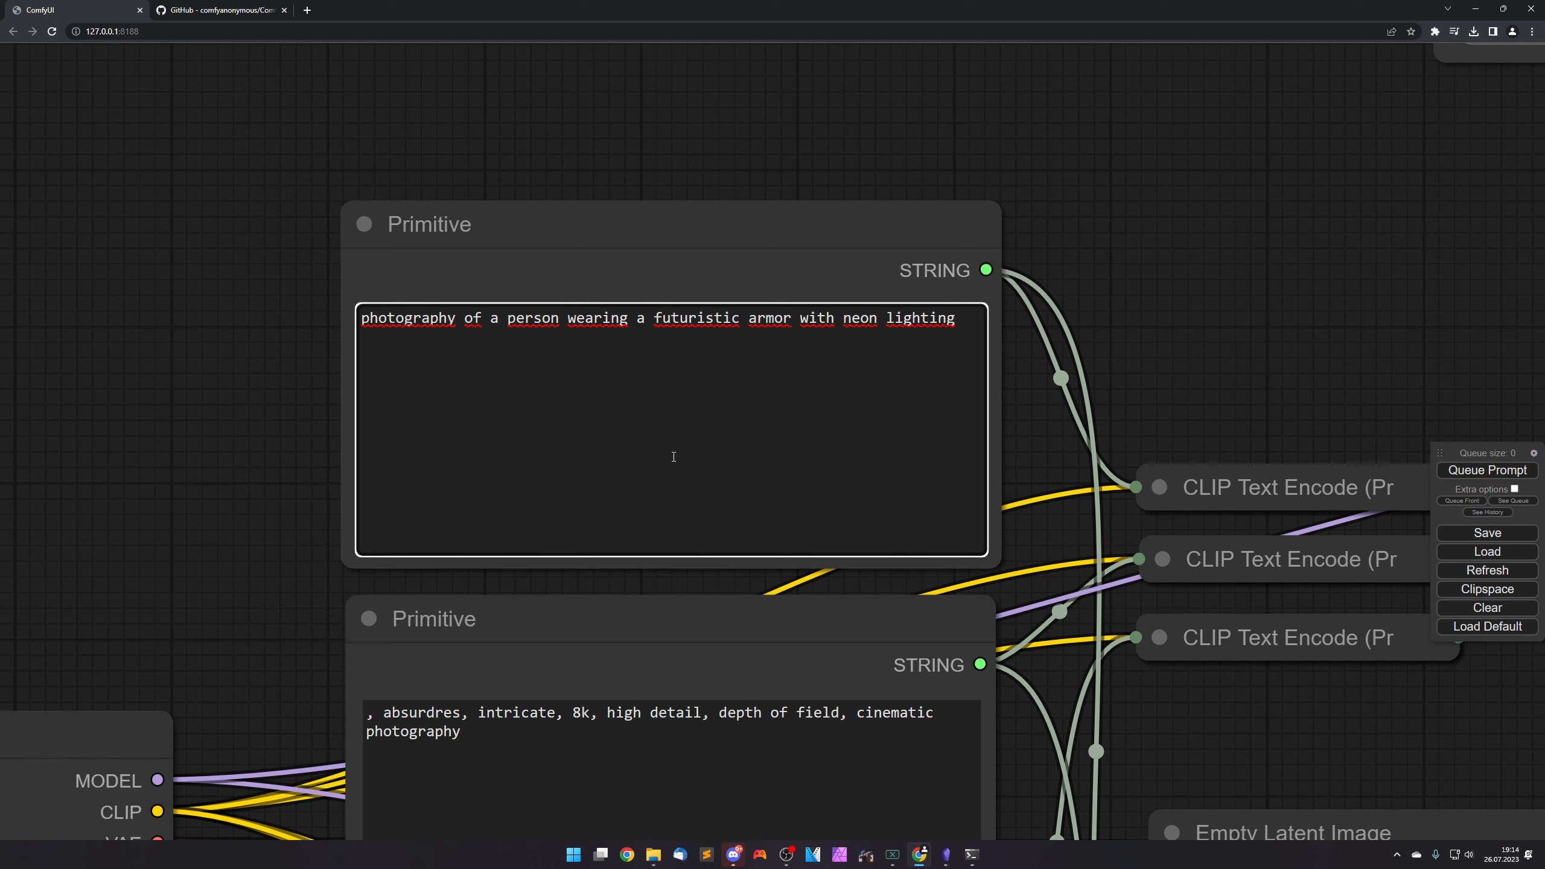
text(()
key(Right)
key(Right)
key(Right)
key(Right)
key(Right)
key(Right)
key(Right)
key(Right)
key(Right)
key(Right)
key(Right)
key(Right)
key(Right)
key(Right)
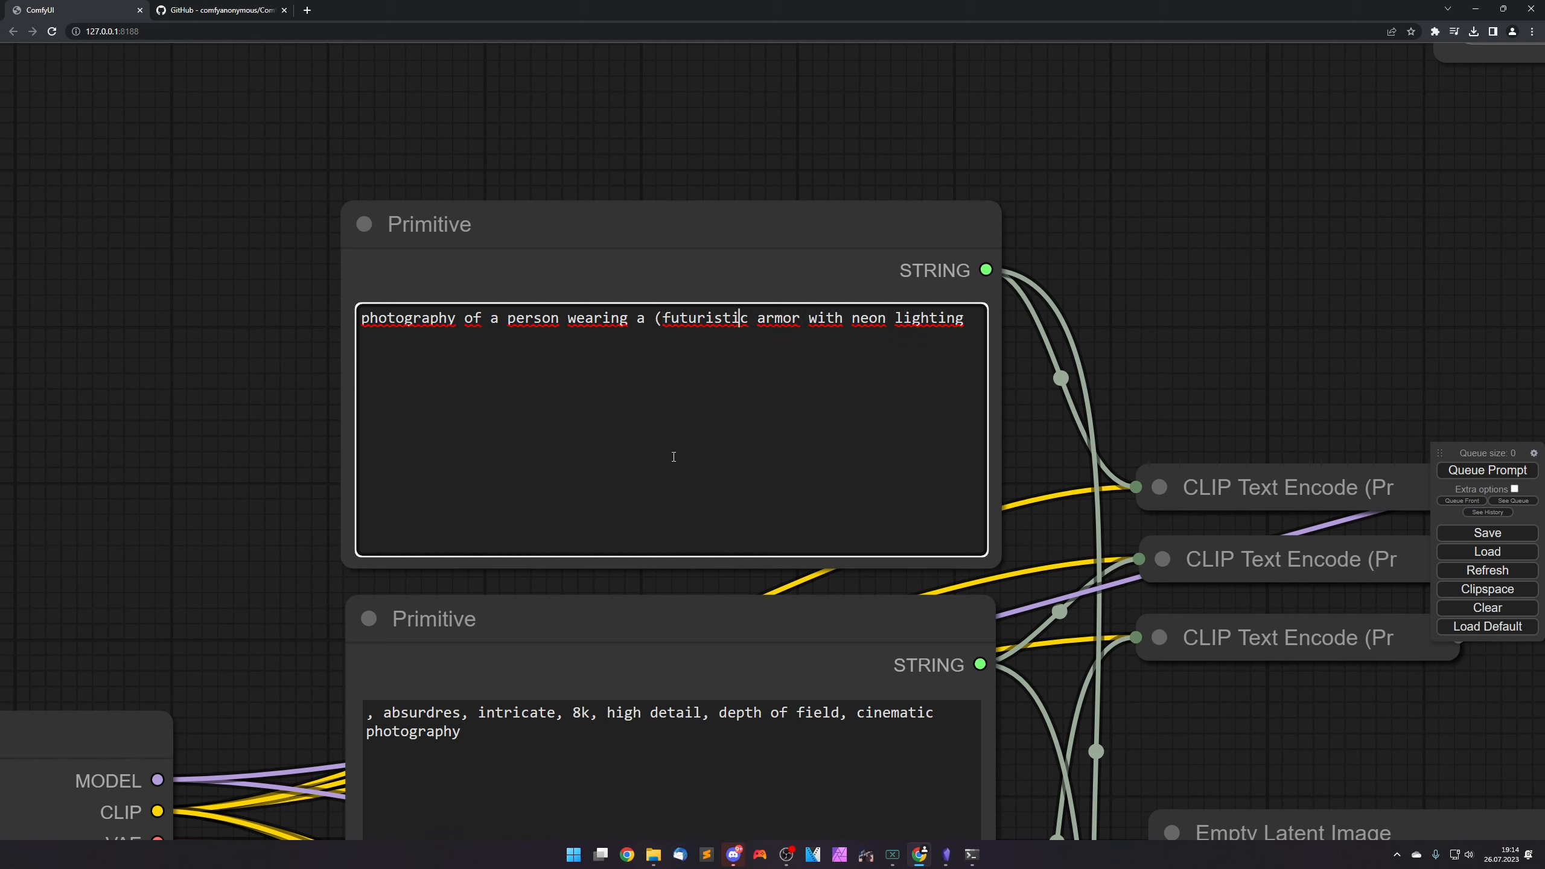
text())
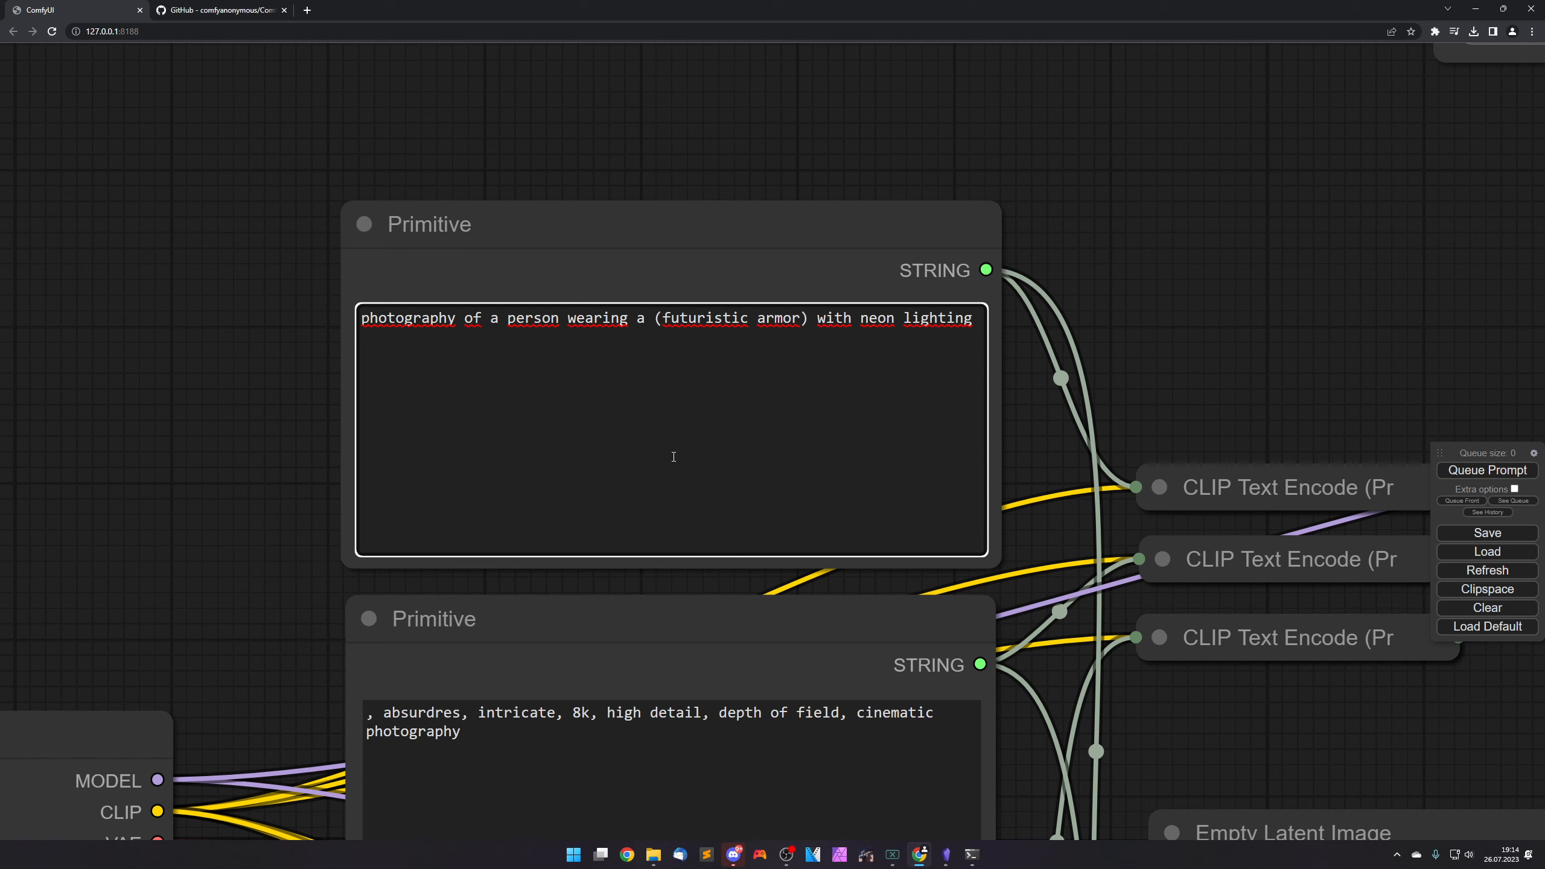
Give the parenthesized "futuristic armor" an emphasis weight of 1.2 in the first Primitive's prompt.
drag(664, 318, 655, 318)
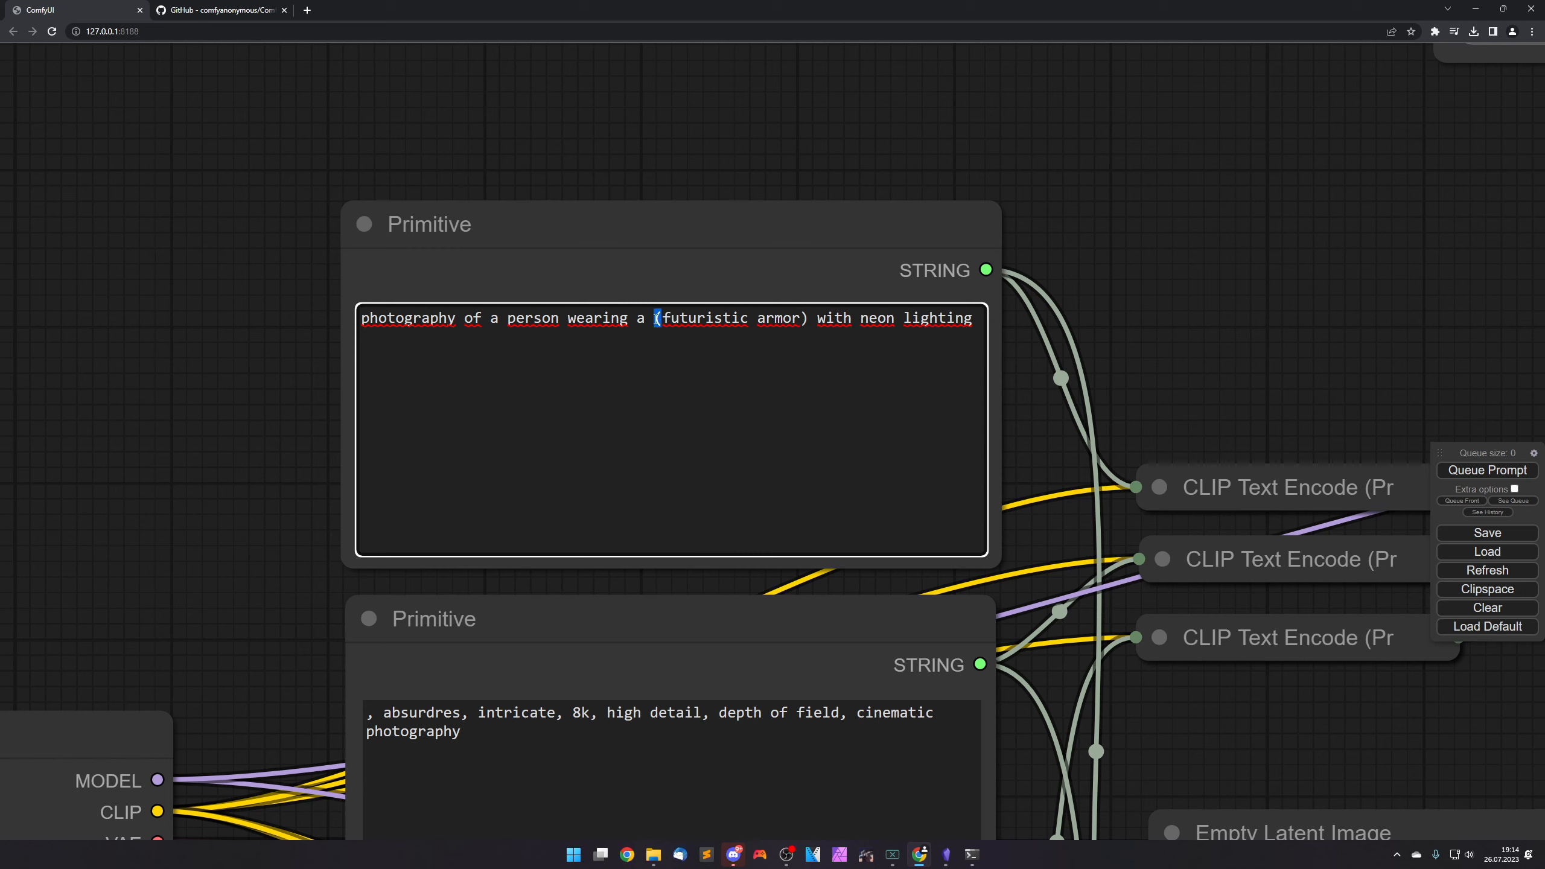
drag(798, 318, 805, 318)
click(801, 318)
text(:1)
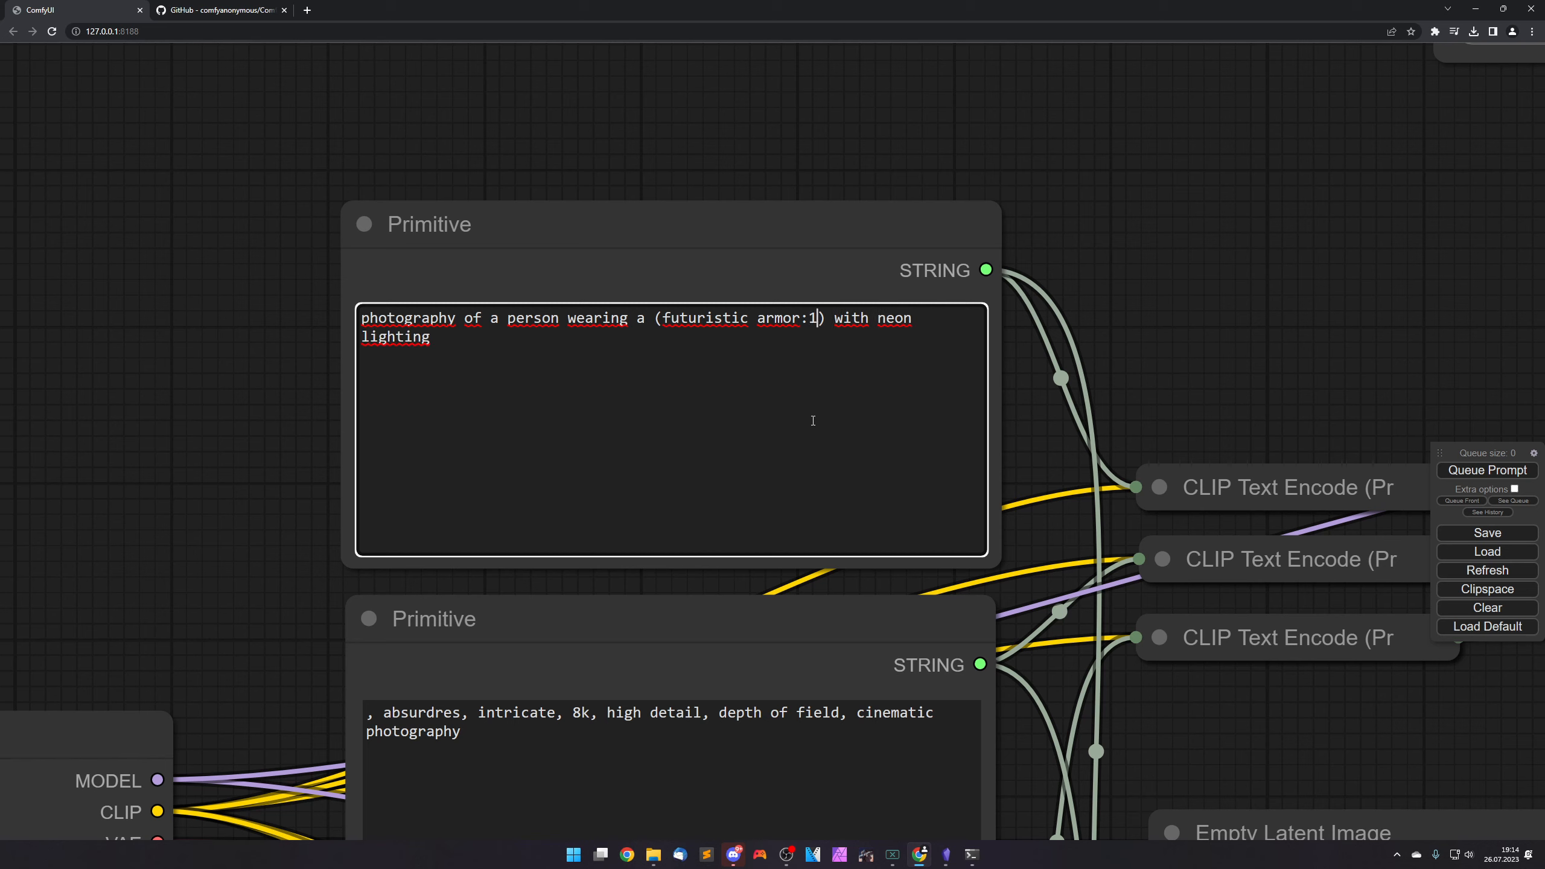
text(.2)
Connect the 1024 x 576 Empty Latent Image node's LATENT output to the latent_image inputs of both KSamplers.
scroll(1245, 377, down, 5)
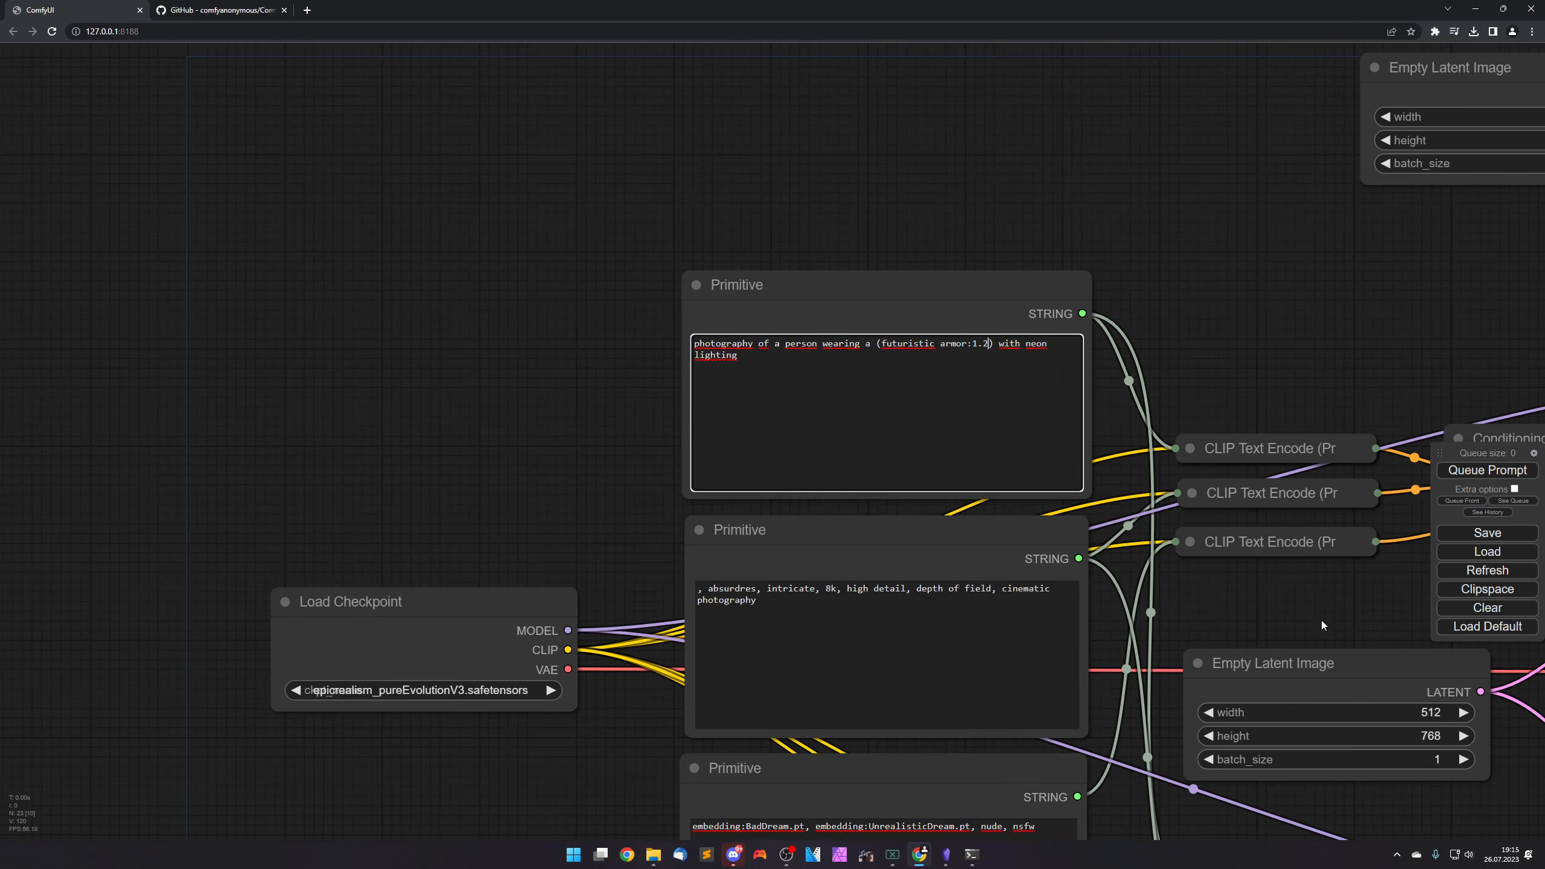
drag(1321, 622, 511, 501)
scroll(683, 465, down, 3)
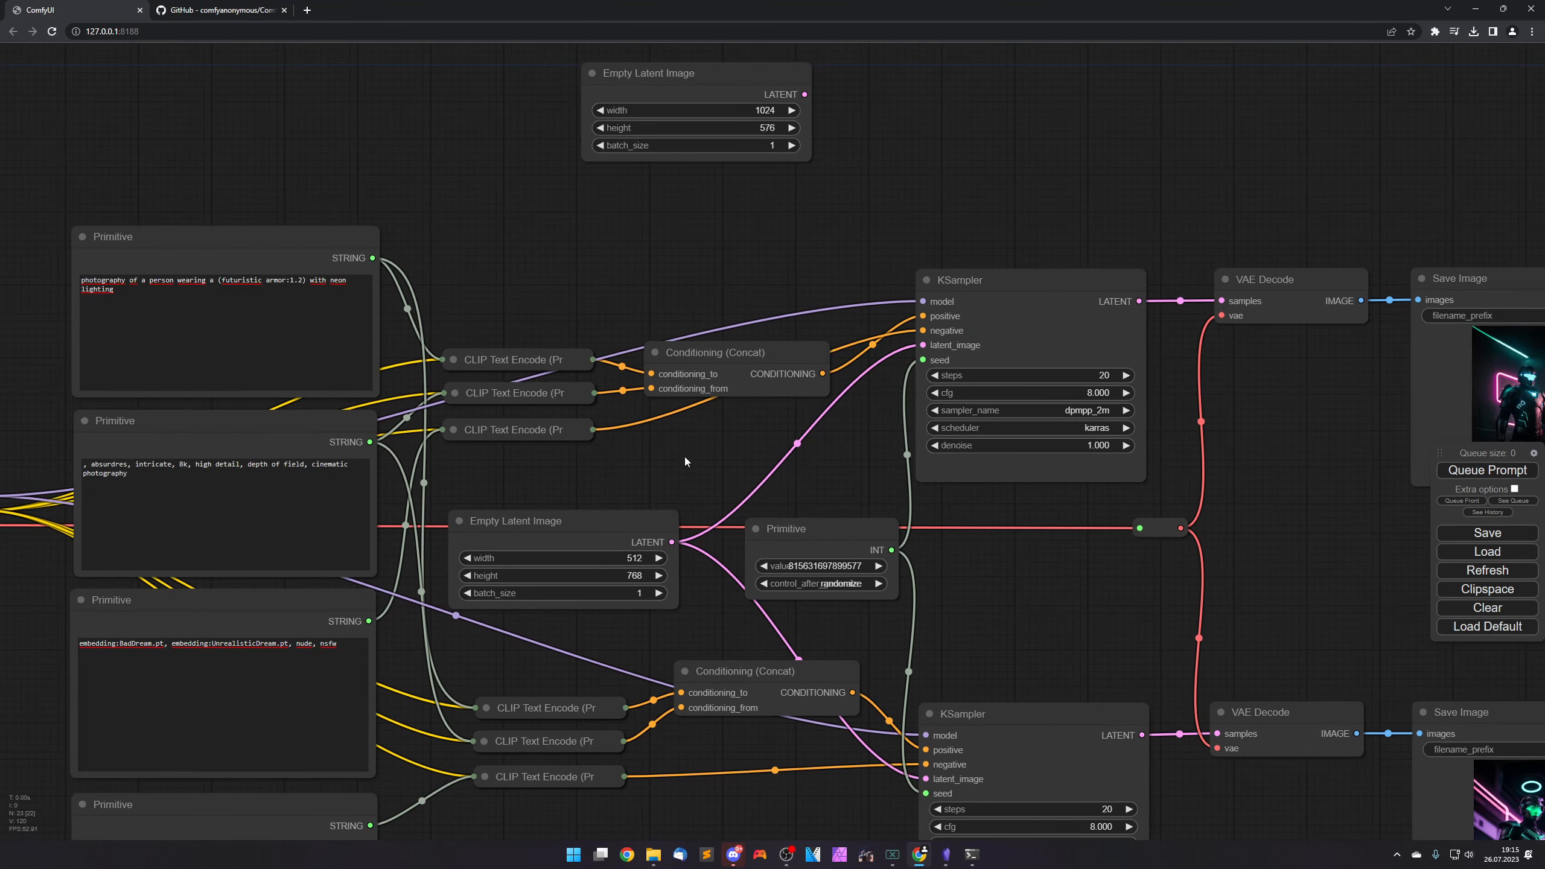
mouse_move(685, 457)
mouse_down()
mouse_move(670, 418)
mouse_move(670, 478)
mouse_up()
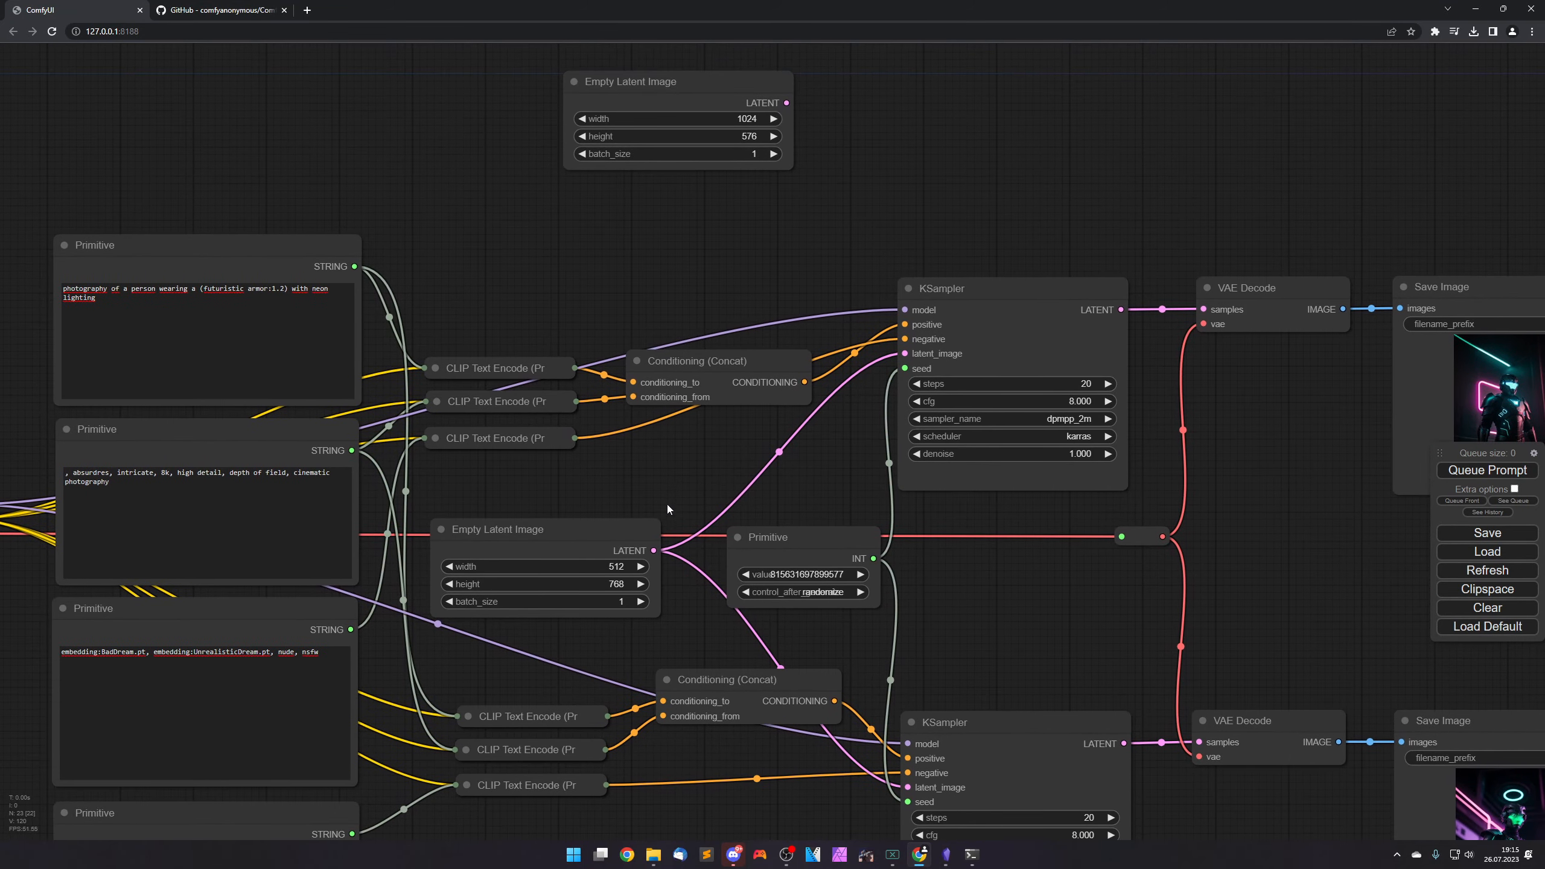
drag(786, 102, 905, 353)
drag(818, 251, 794, 196)
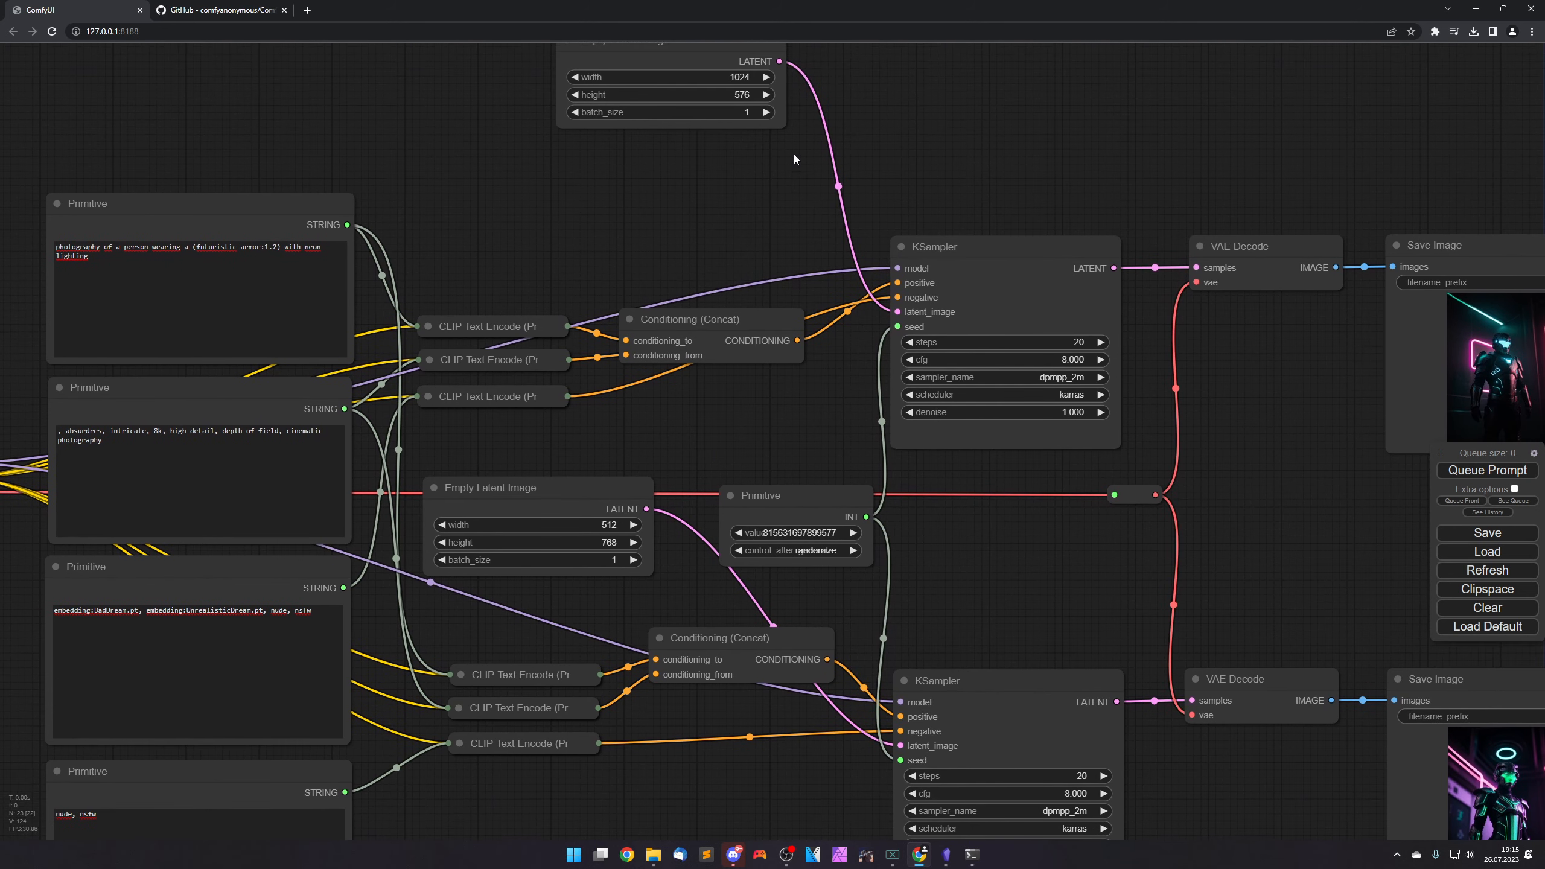
drag(780, 61, 902, 746)
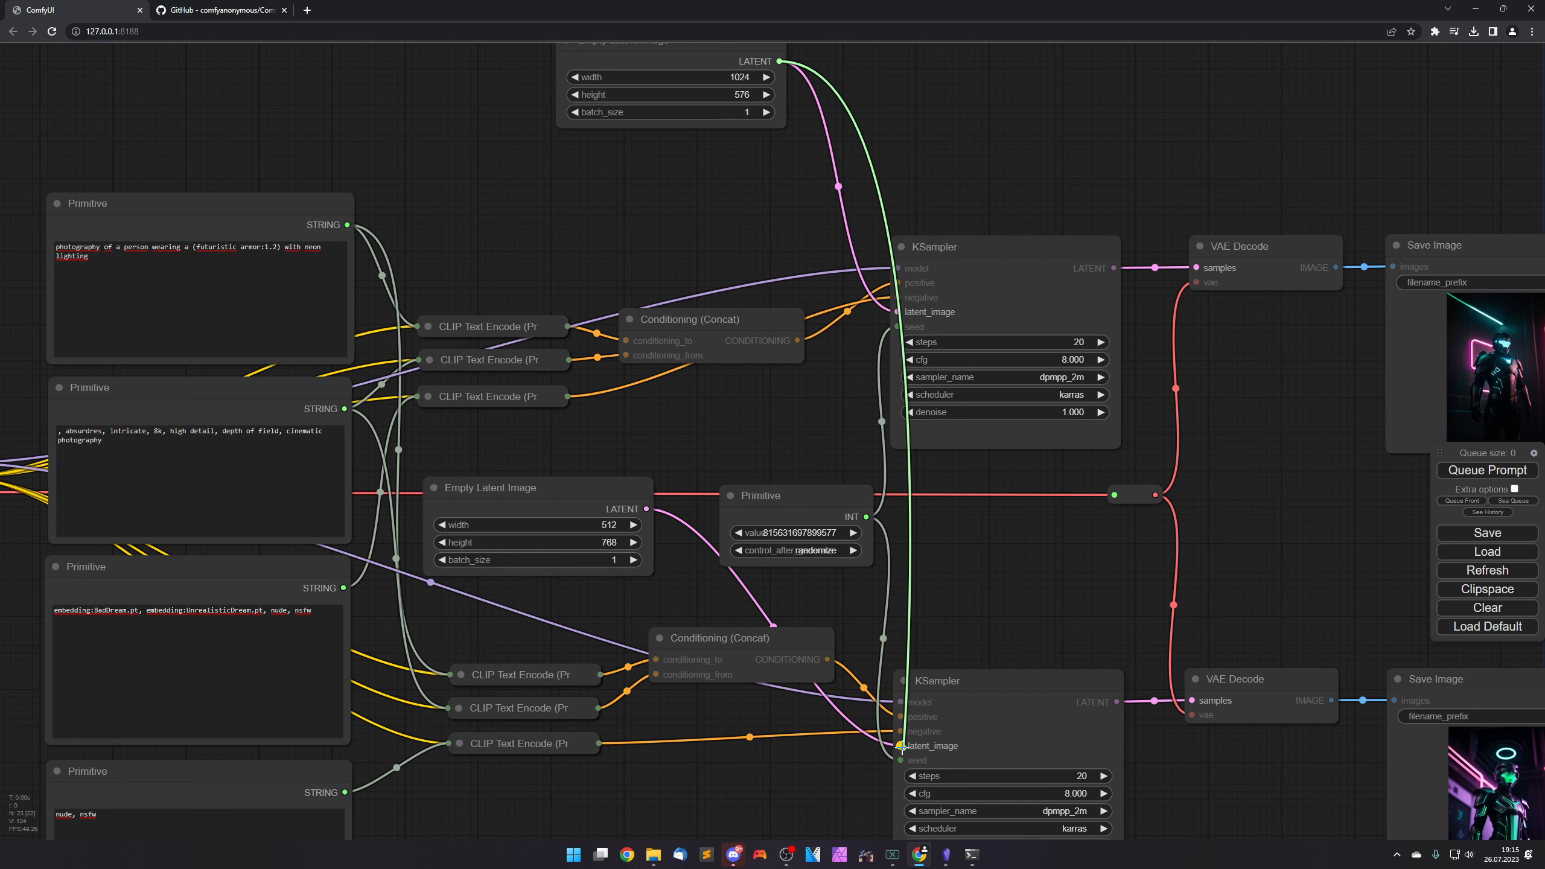
Swap the positions of the two Empty Latent Image nodes, placing the 1024 x 576 one beside the seed Primitive and the 512 x 768 one above the workflow.
drag(575, 487, 393, 84)
drag(571, 191, 594, 246)
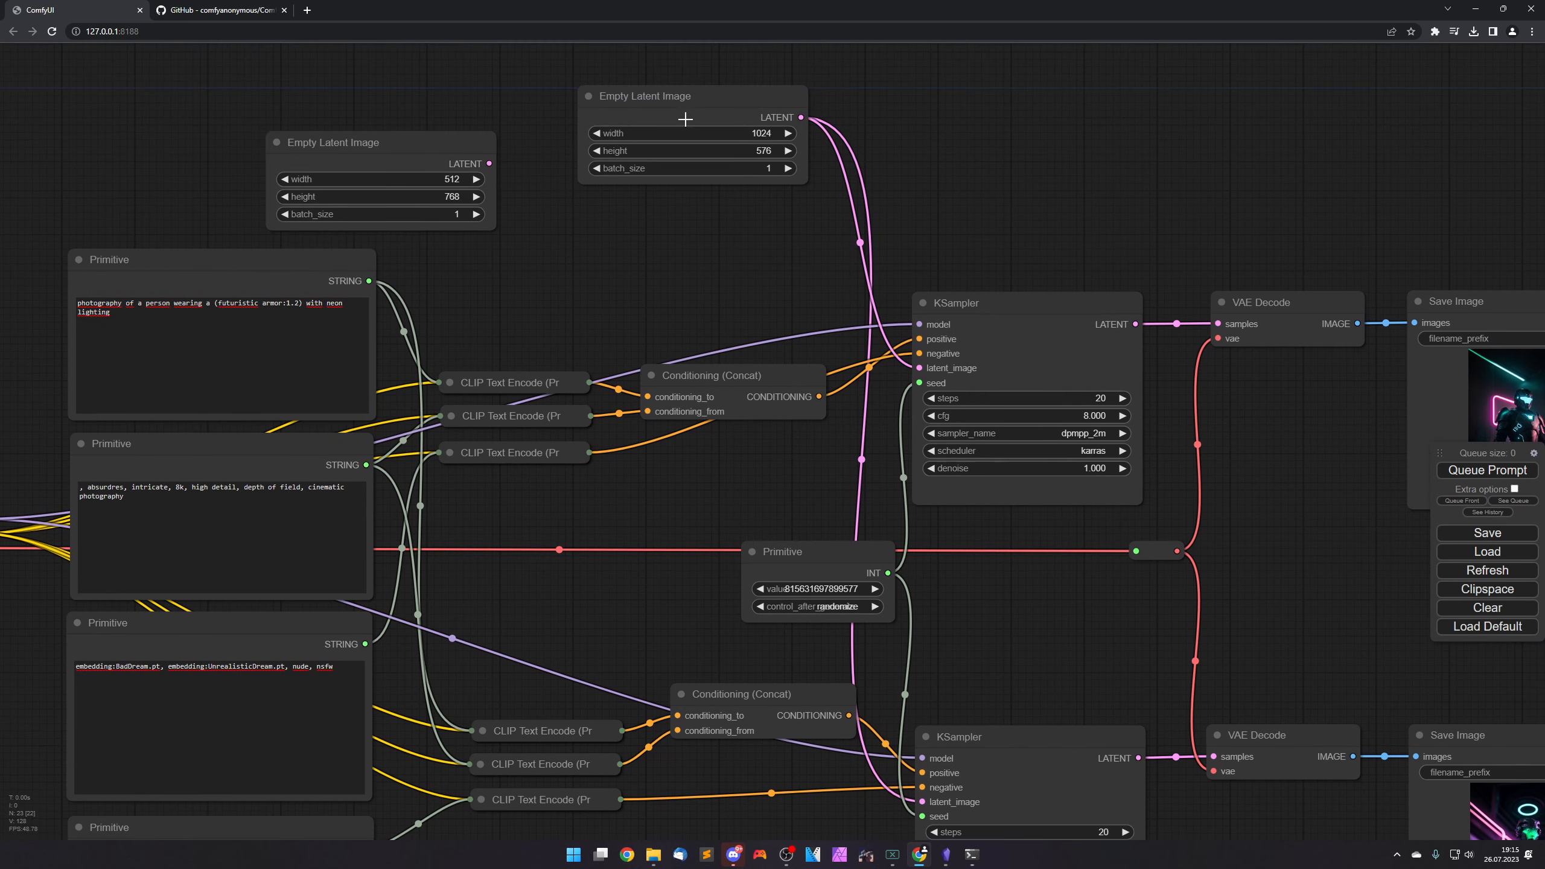
drag(696, 106, 592, 534)
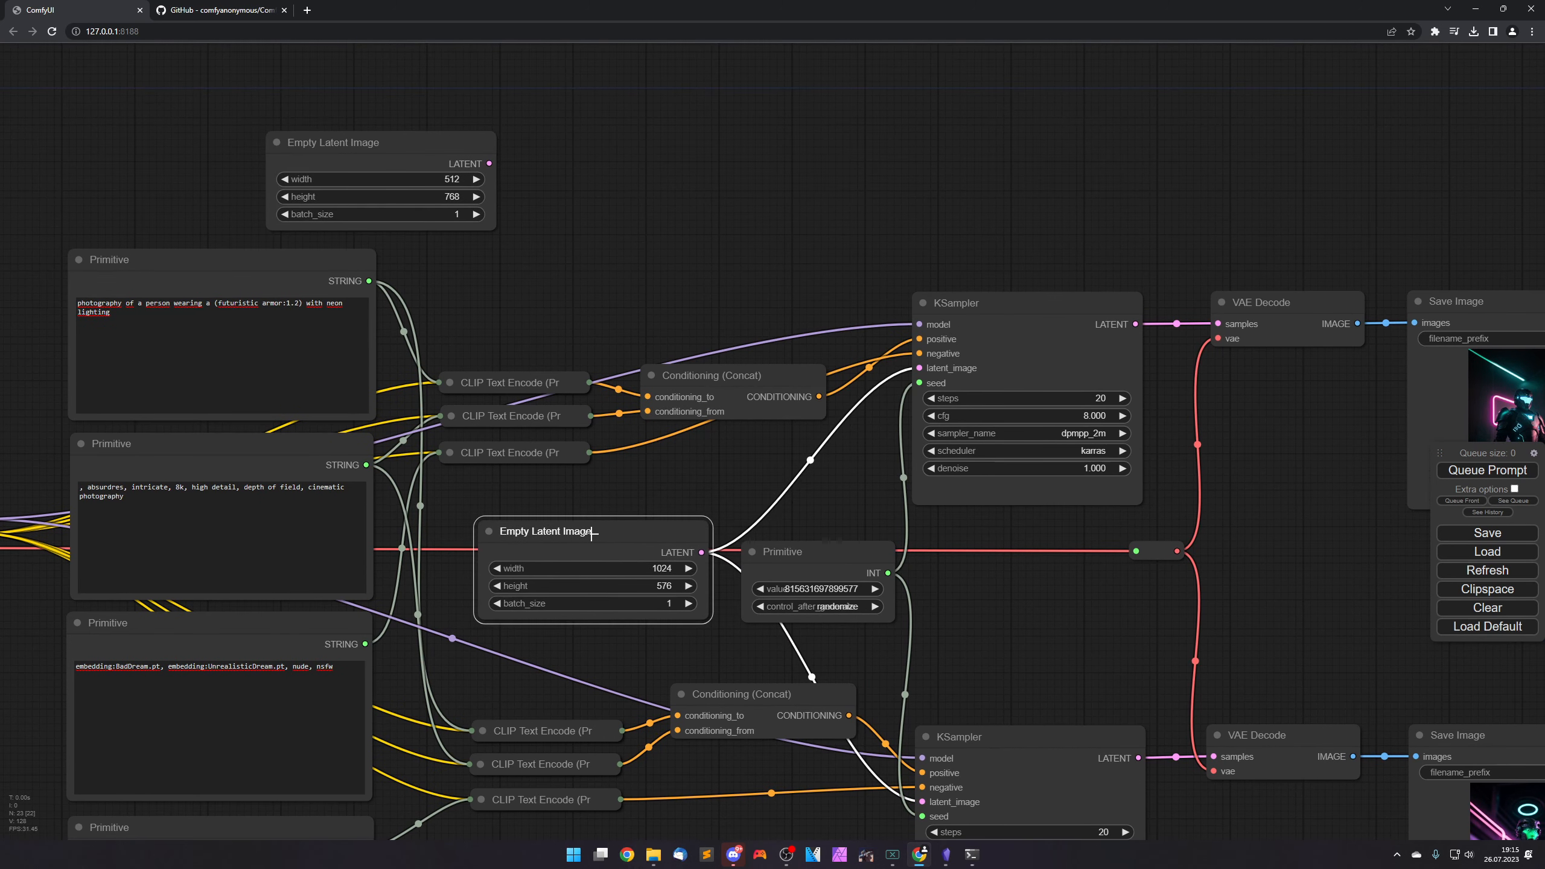
drag(438, 141, 774, 134)
Queue the prompt and examine the lower Save Image node's new armor picture in its own tab, then close the tab.
drag(678, 233, 706, 105)
click(1473, 473)
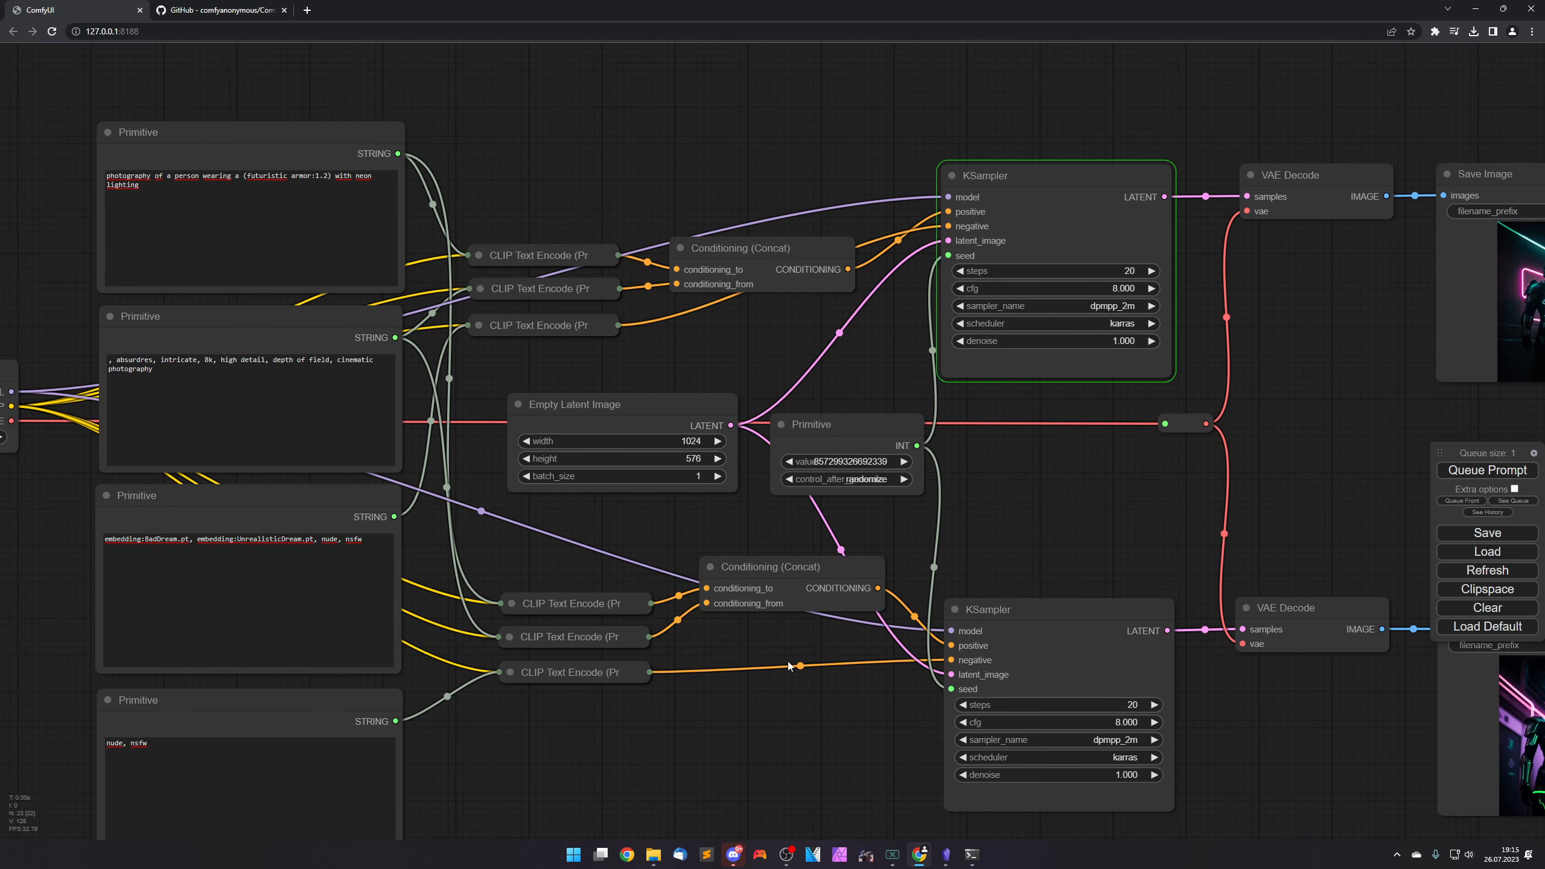
drag(819, 715, 405, 659)
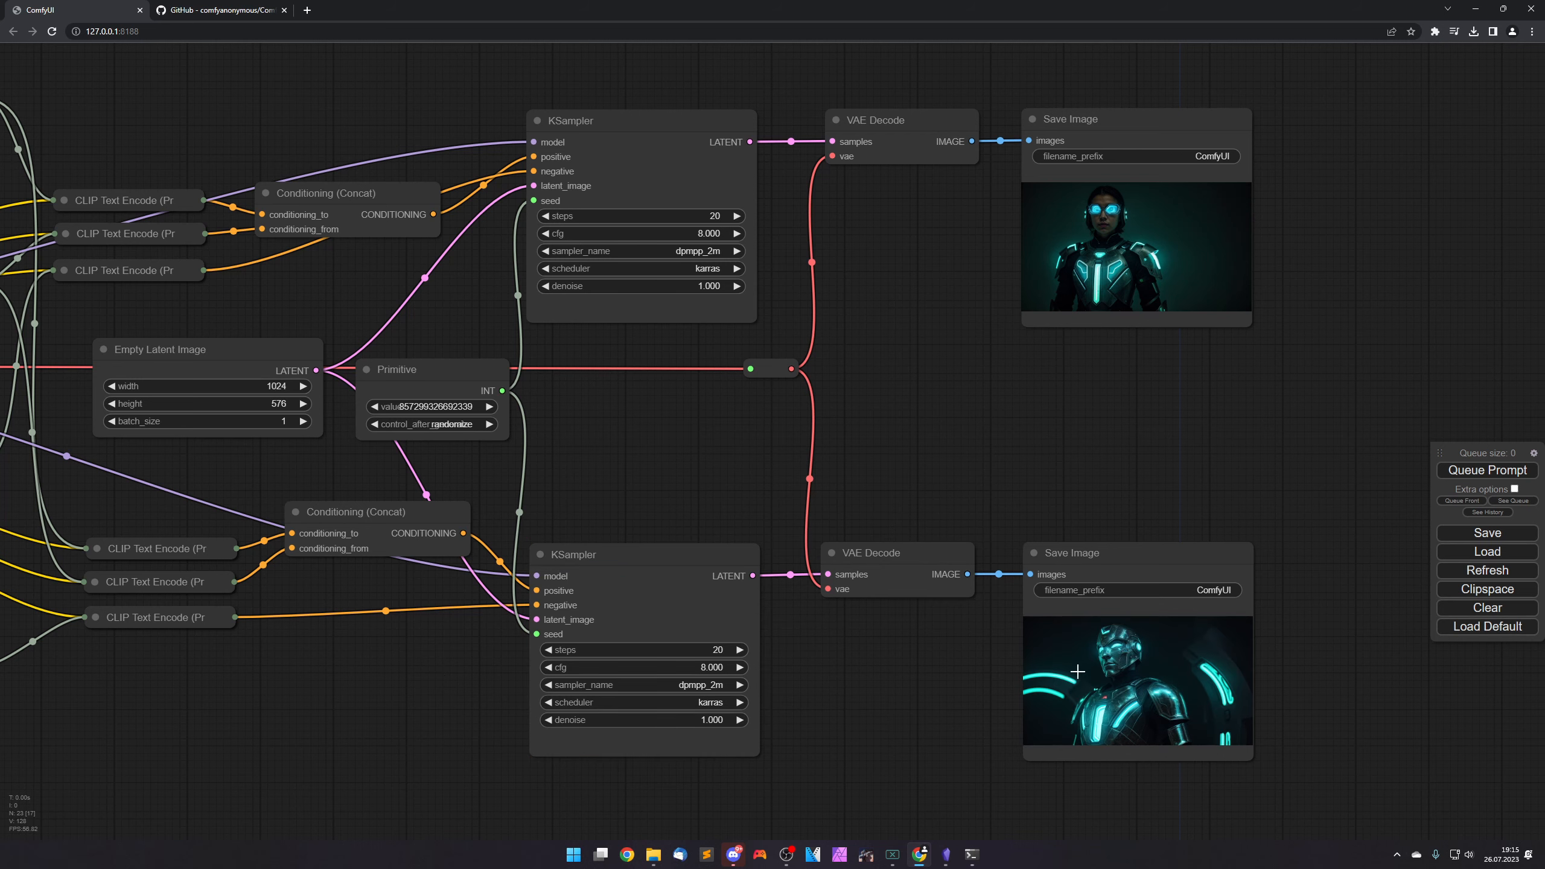
right_click(1078, 671)
click(1096, 607)
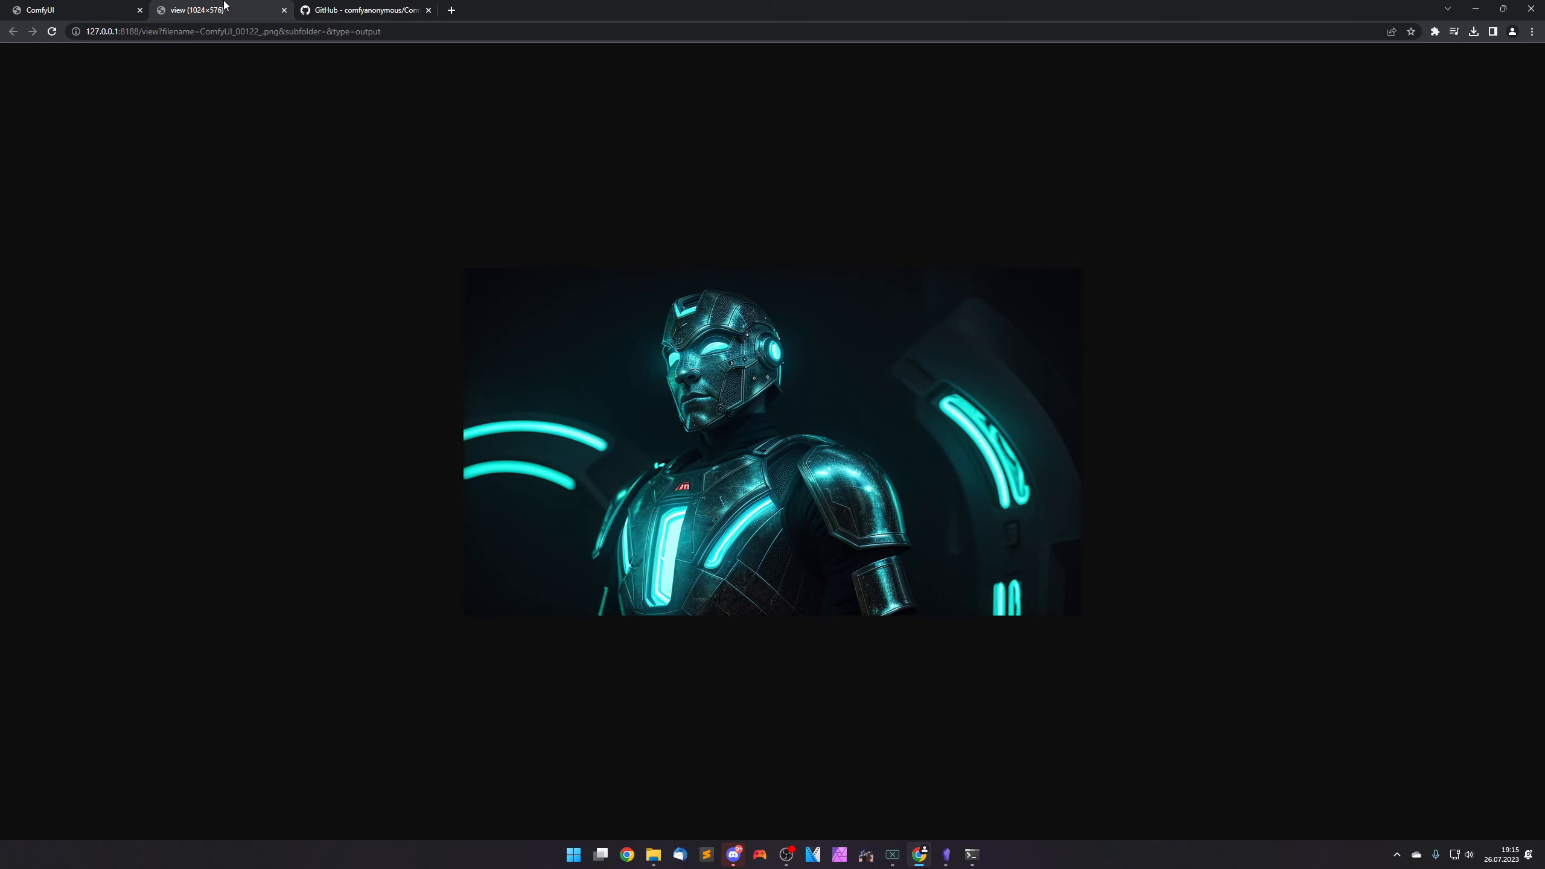
middle_click(224, 5)
Examine the upper Save Image node's new armor picture in its own tab, then close the tab.
right_click(1102, 241)
click(1108, 259)
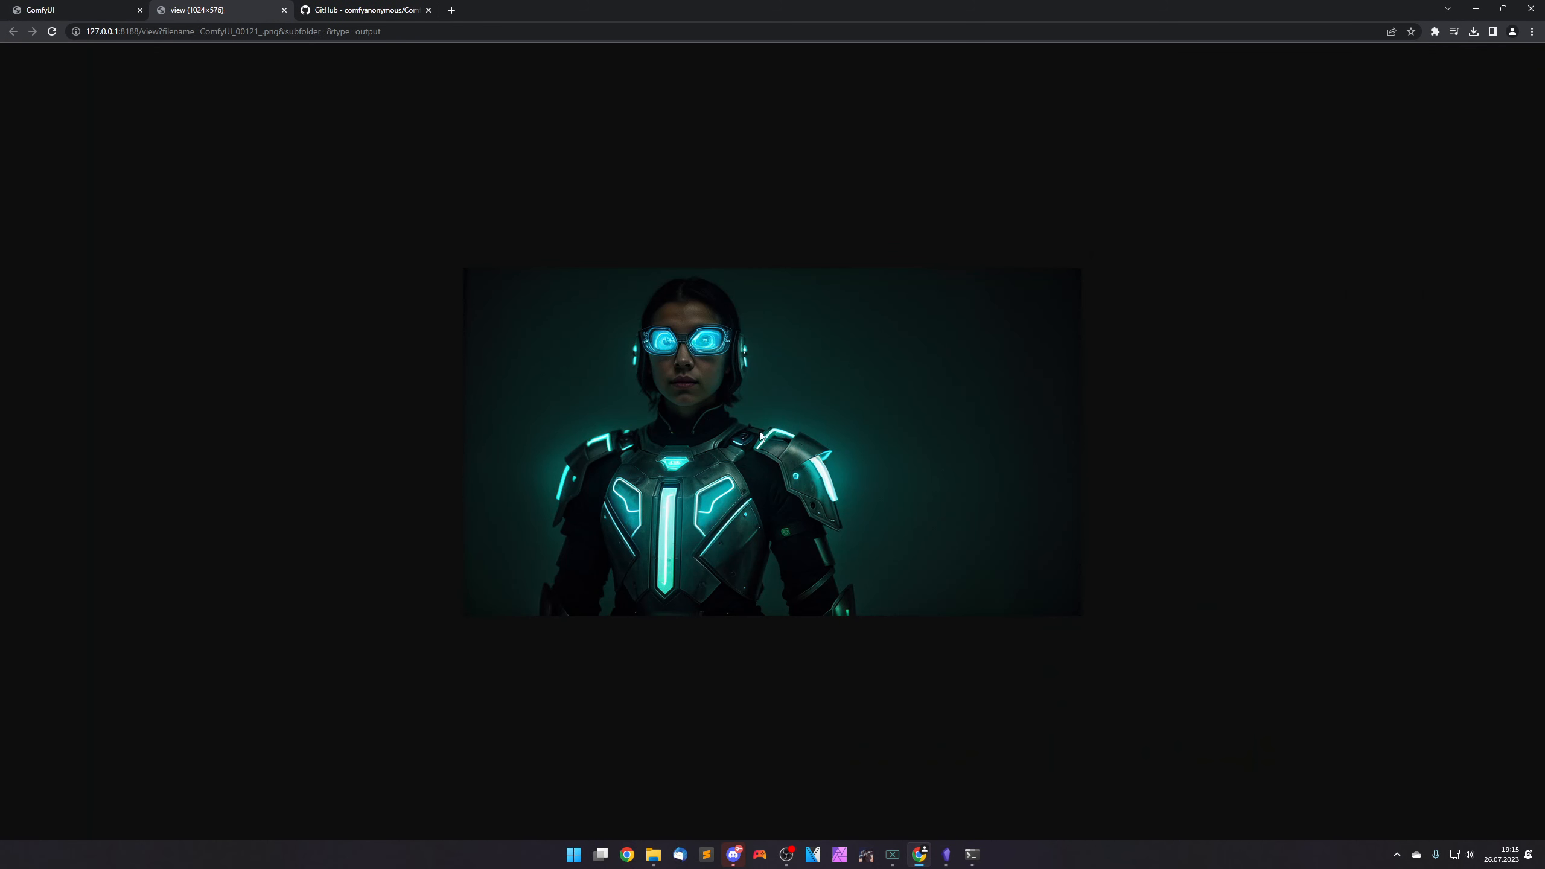
middle_click(249, 12)
Remove the parentheses and the 1.2 weight from "futuristic armor" in the first Primitive's prompt.
drag(277, 298, 515, 356)
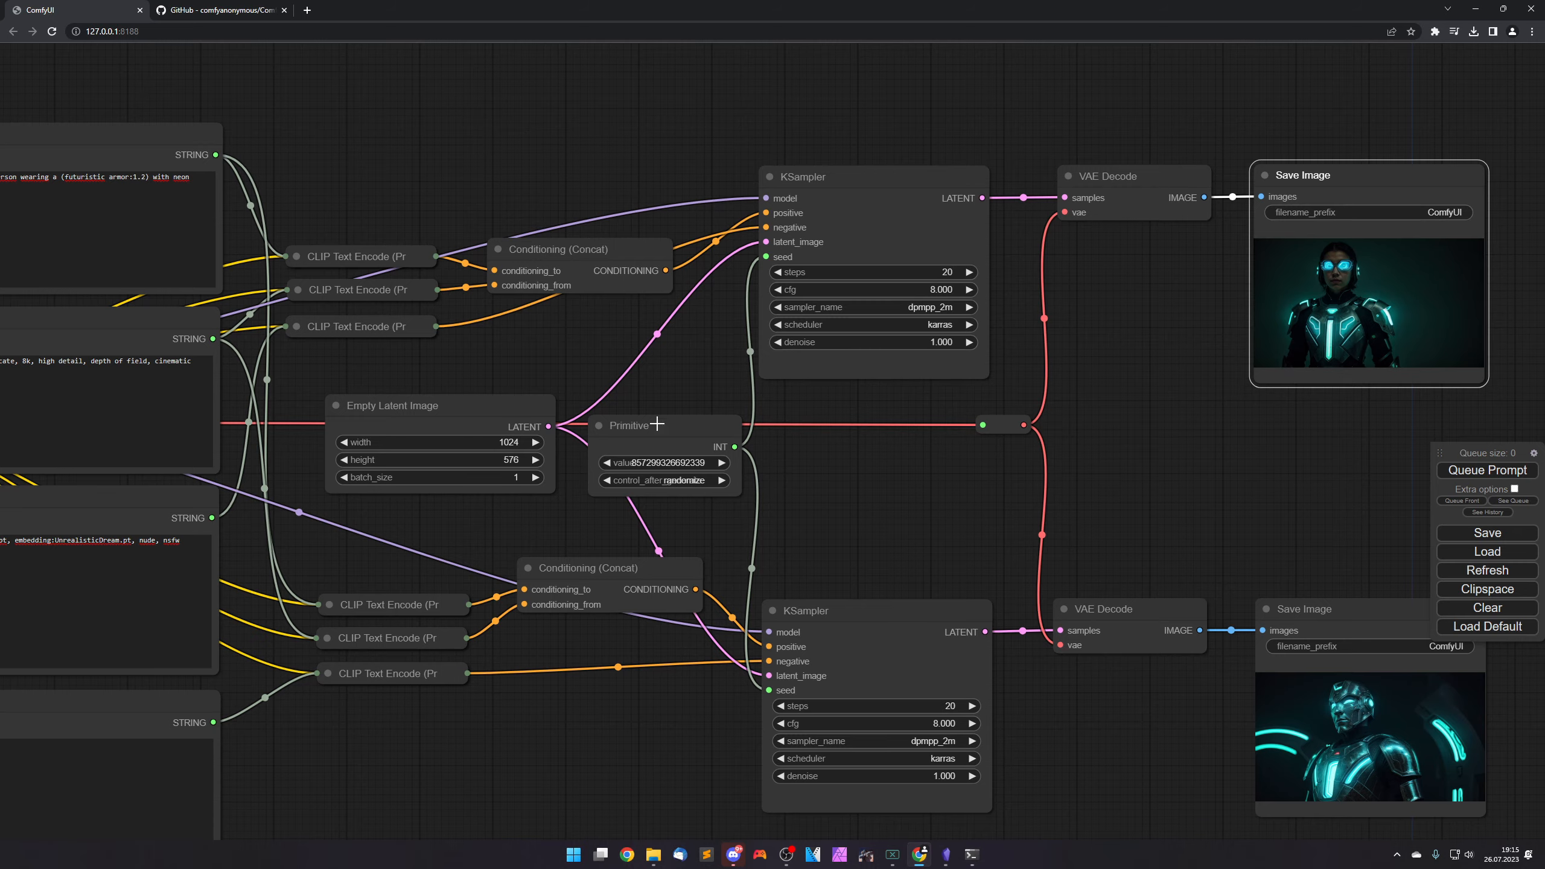
drag(567, 348, 1215, 450)
scroll(947, 249, up, 10)
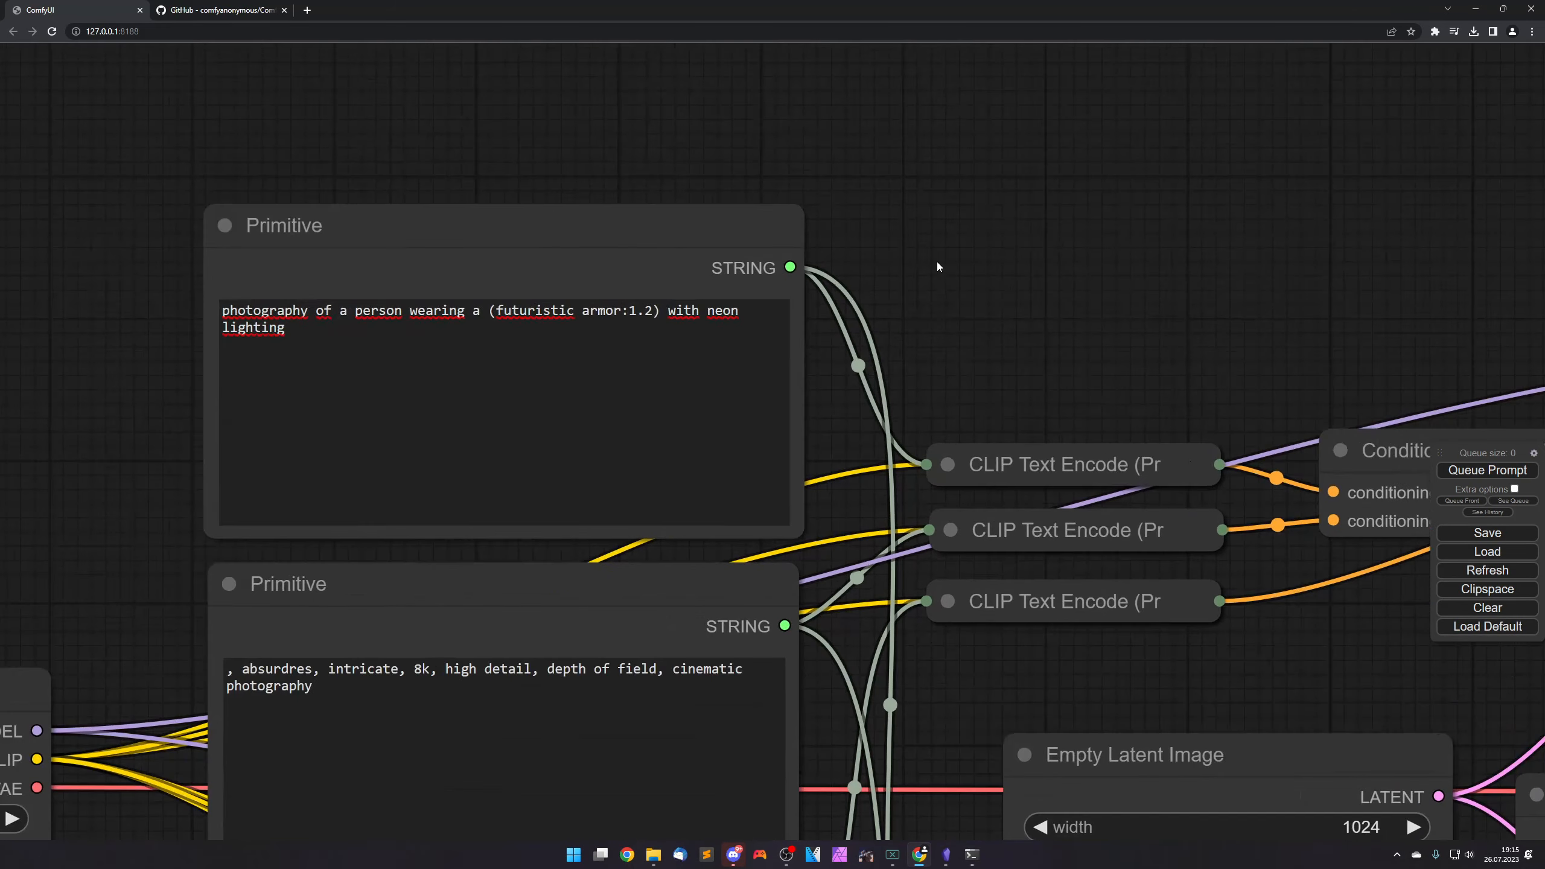
click(404, 319)
key(BackSpace)
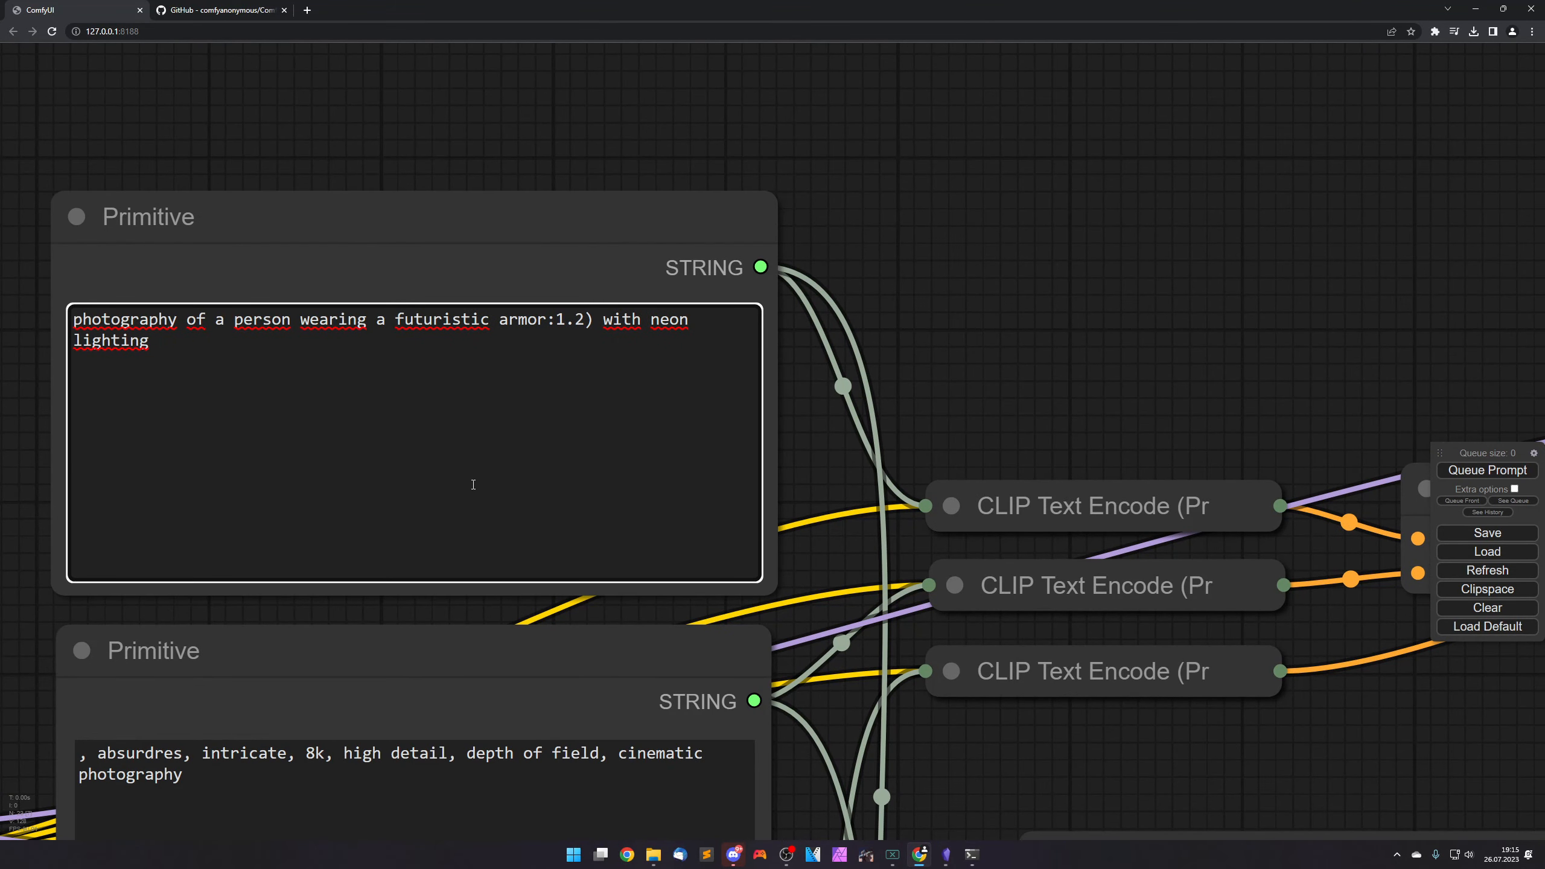
key(Right)
key(Right)
key(Right)
key(Right)
key(Right)
key(Right)
key(Right)
key(Right)
key(Delete)
key(Delete)
key(Delete)
key(Delete)
key(Delete)
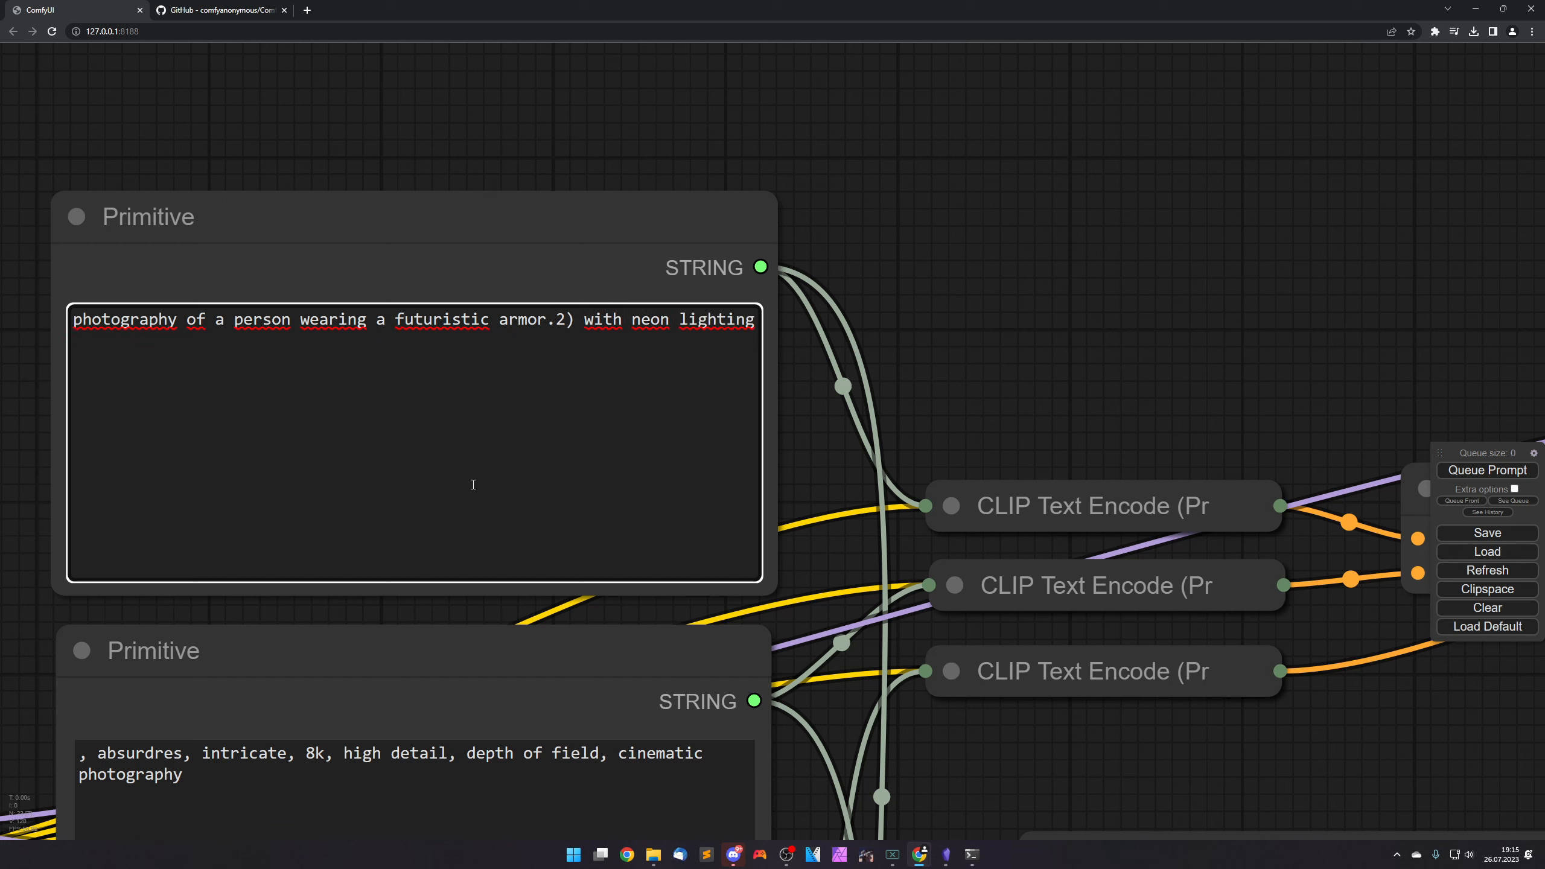
Emphasize "neon lighting" in the first Primitive's prompt by rewriting it as "(neon lighting:1.4)".
key(Right)
key(Right)
key(Right)
key(Right)
key(Right)
key(Right)
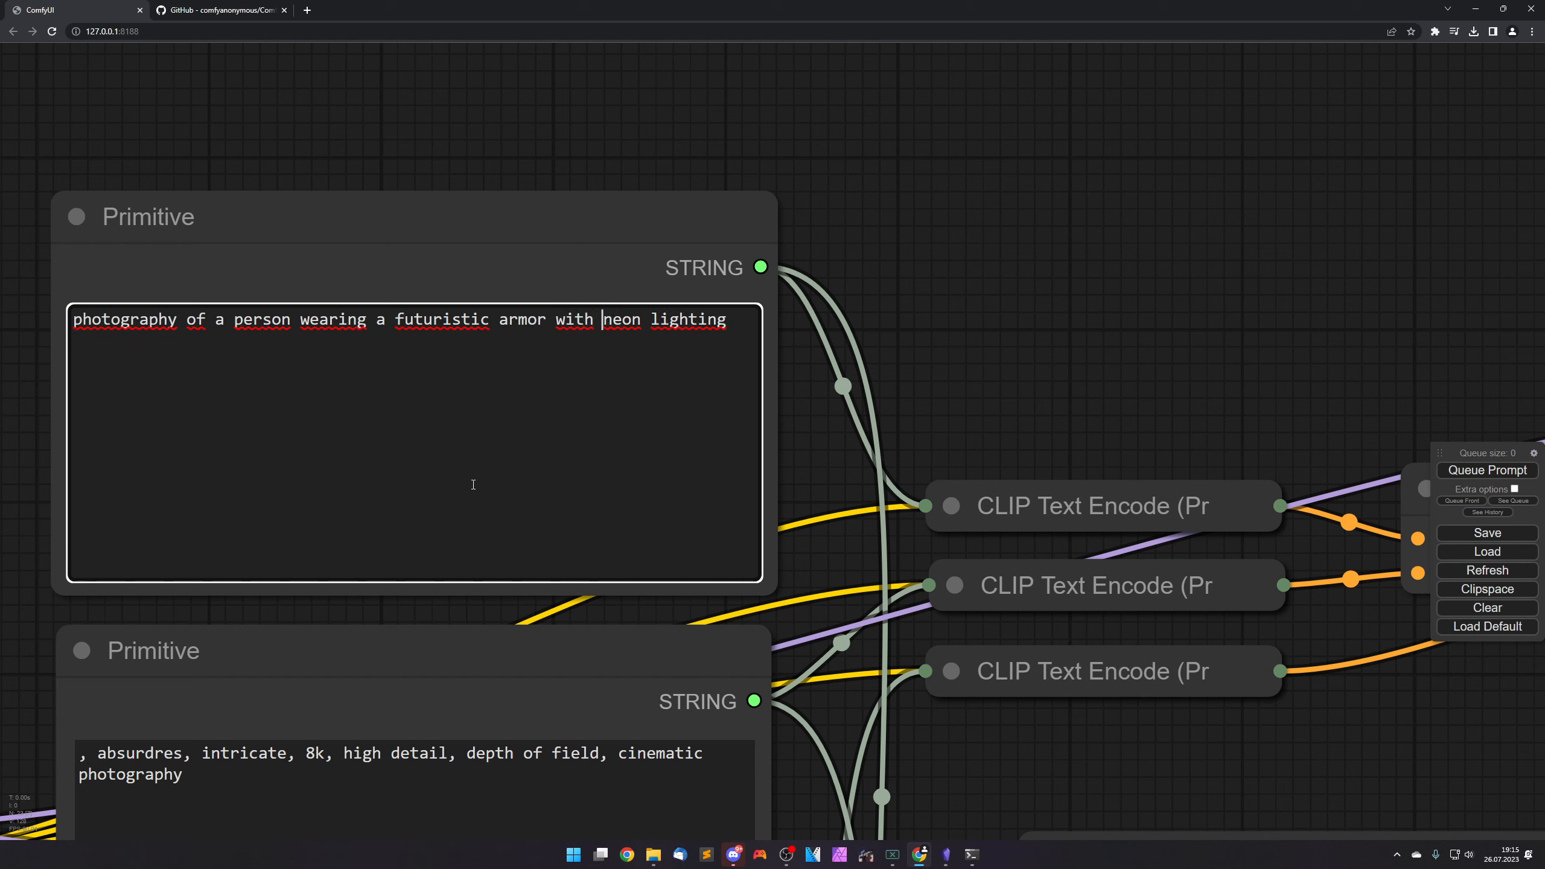
text(()
key(End)
text(:1)
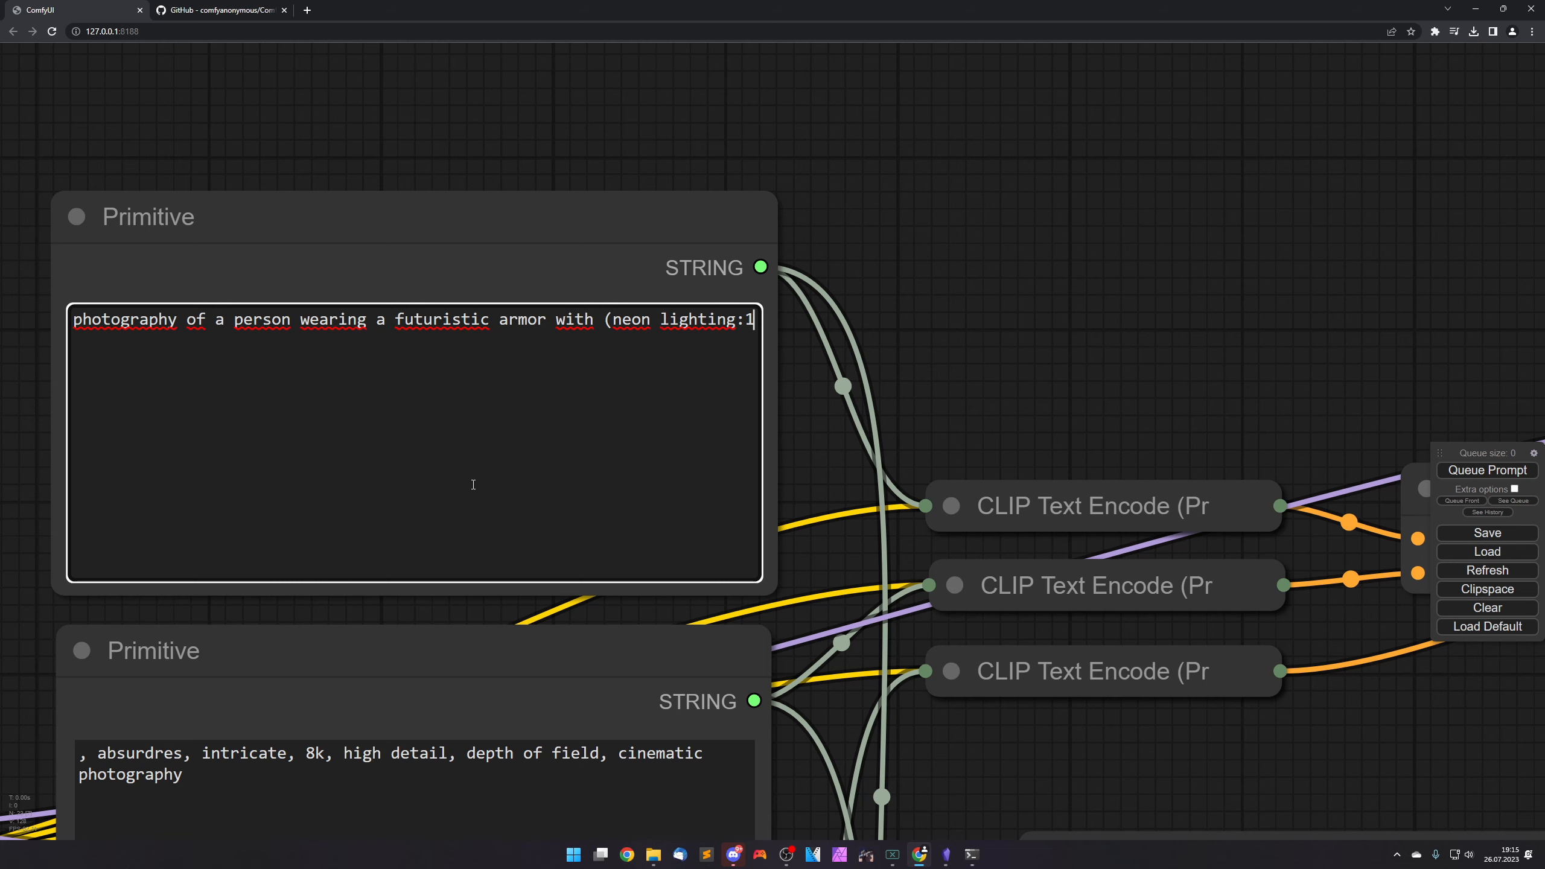
text(.4)
text())
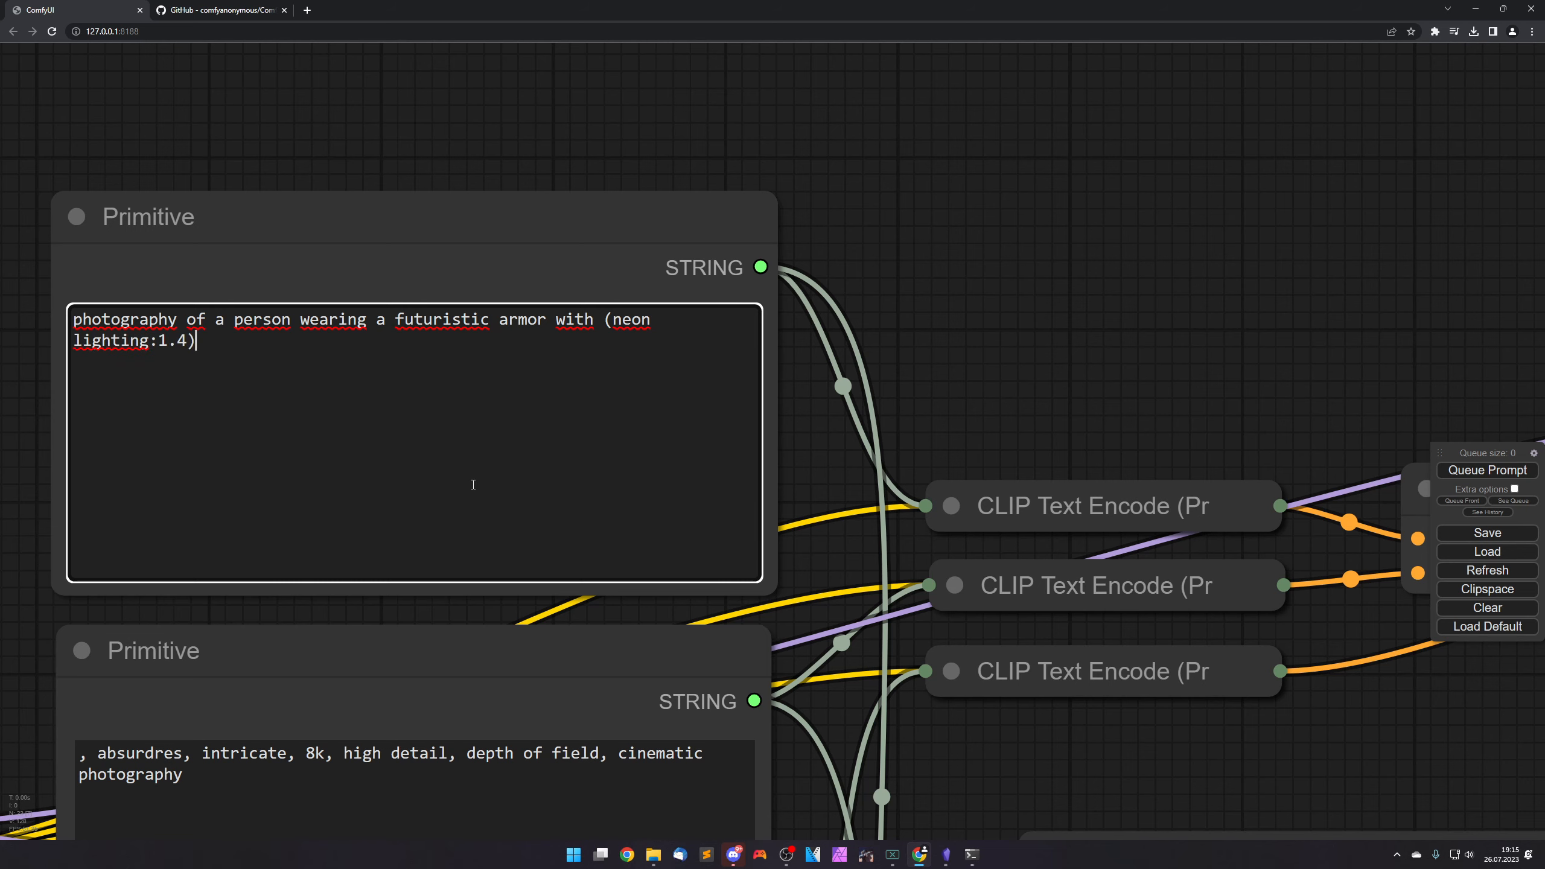
drag(1072, 318, 1297, 279)
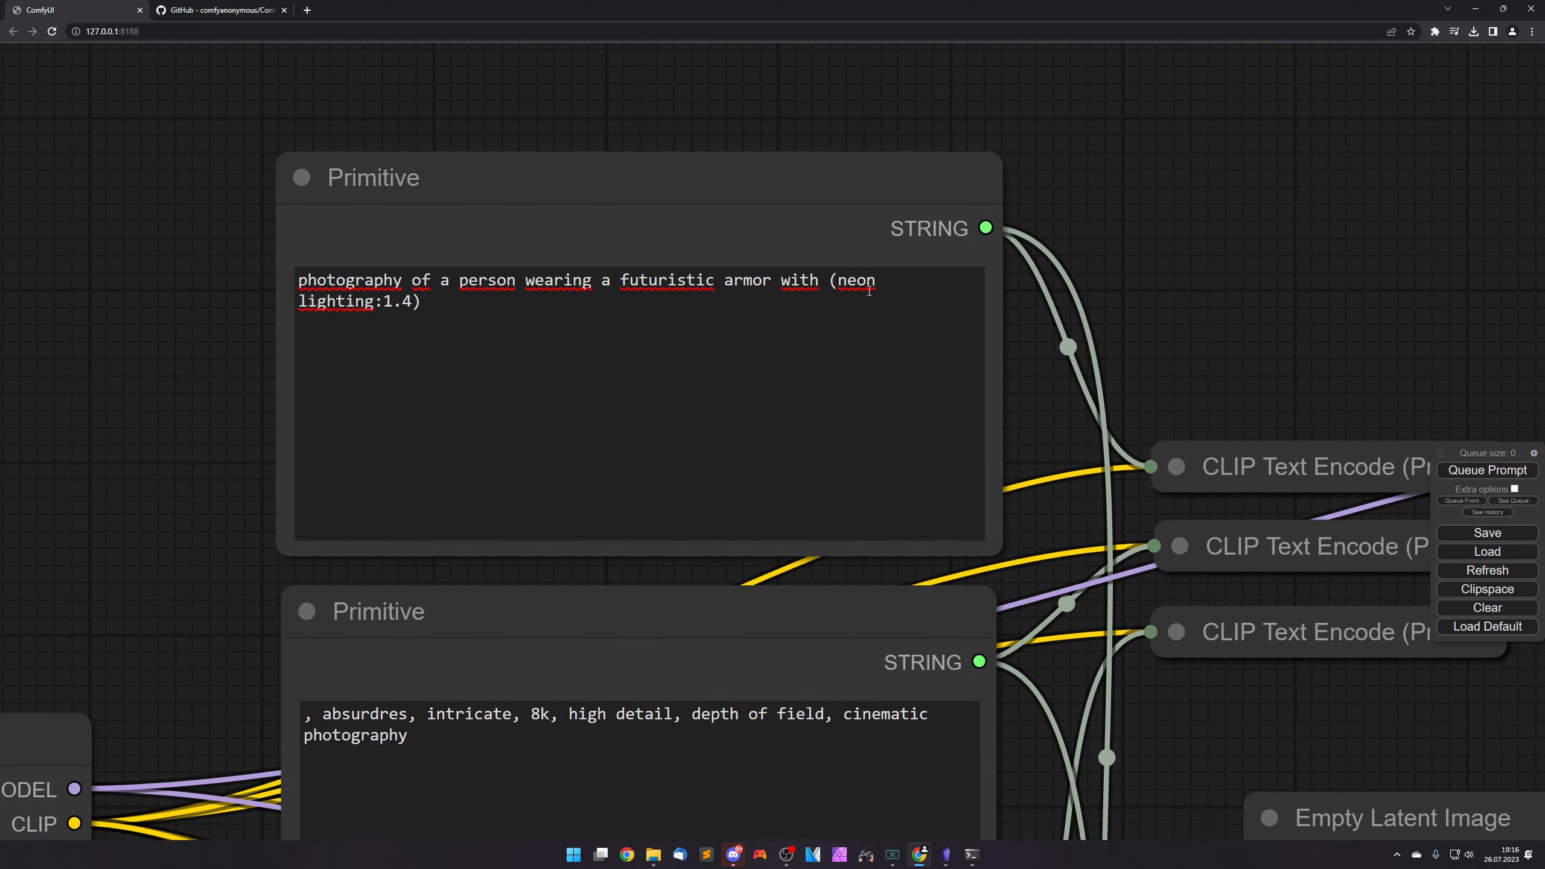
click(837, 281)
click(435, 305)
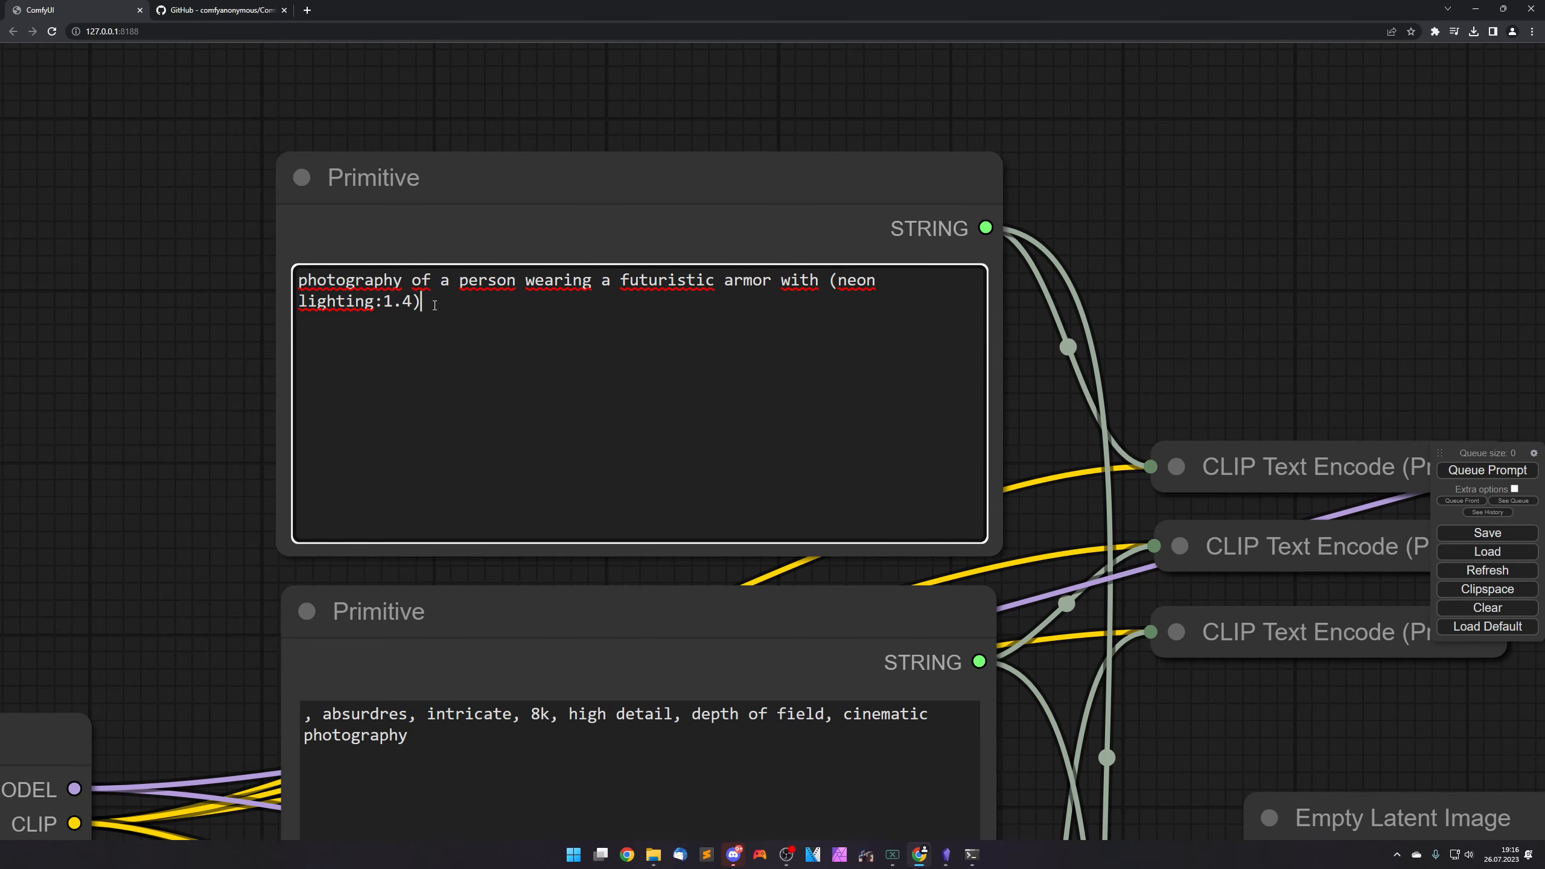
Queue the prompt to generate new images with the "(neon lighting:1.4)" emphasis.
click(376, 302)
scroll(1251, 404, down, 5)
scroll(1294, 588, down, 5)
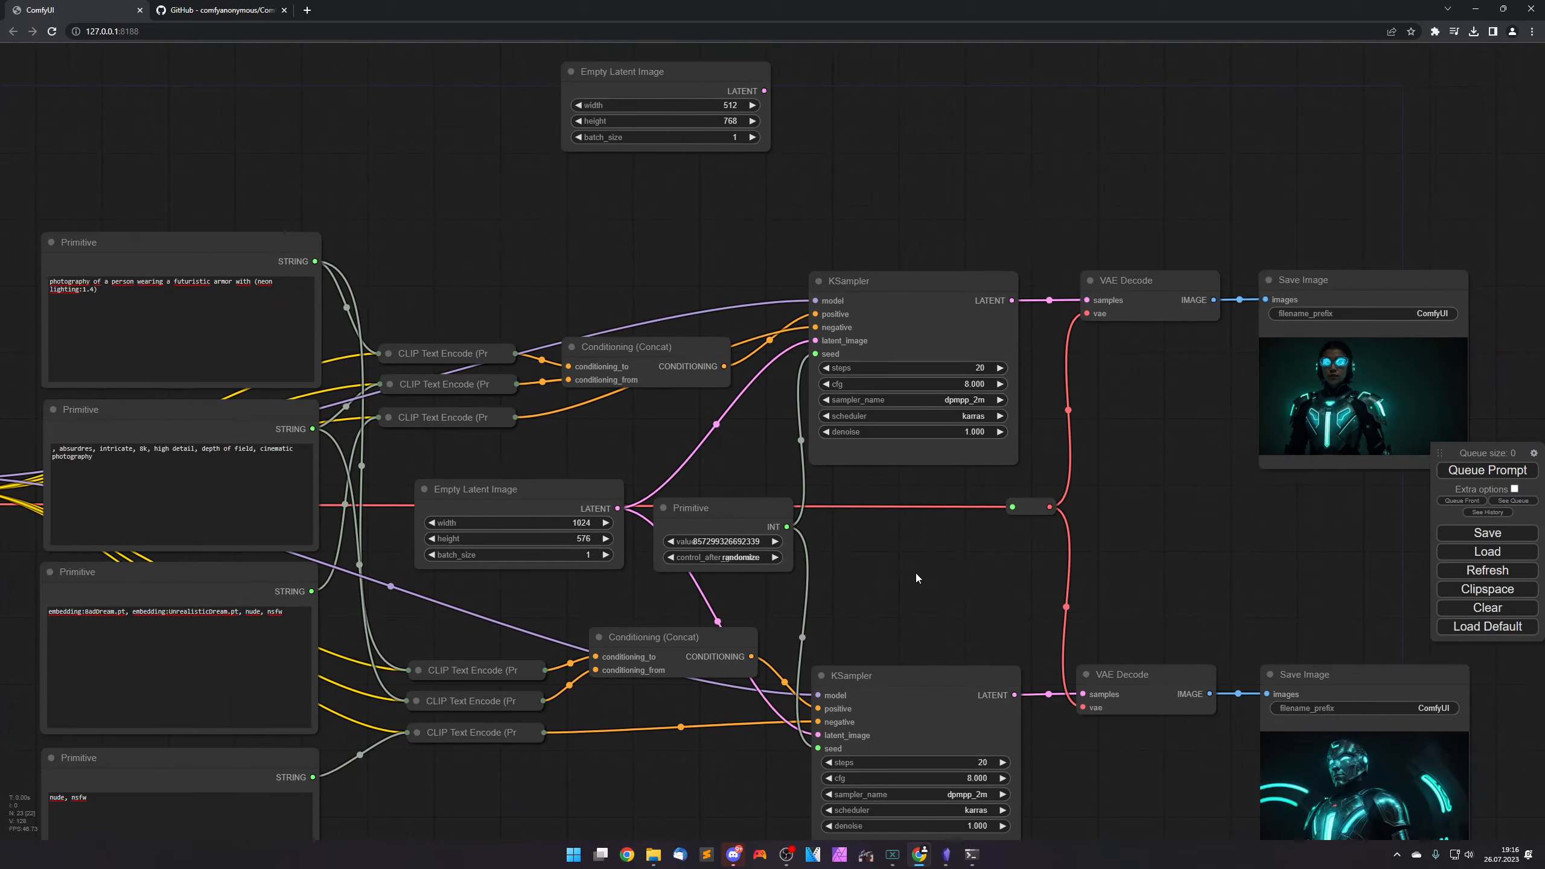
drag(915, 573, 747, 473)
click(1455, 469)
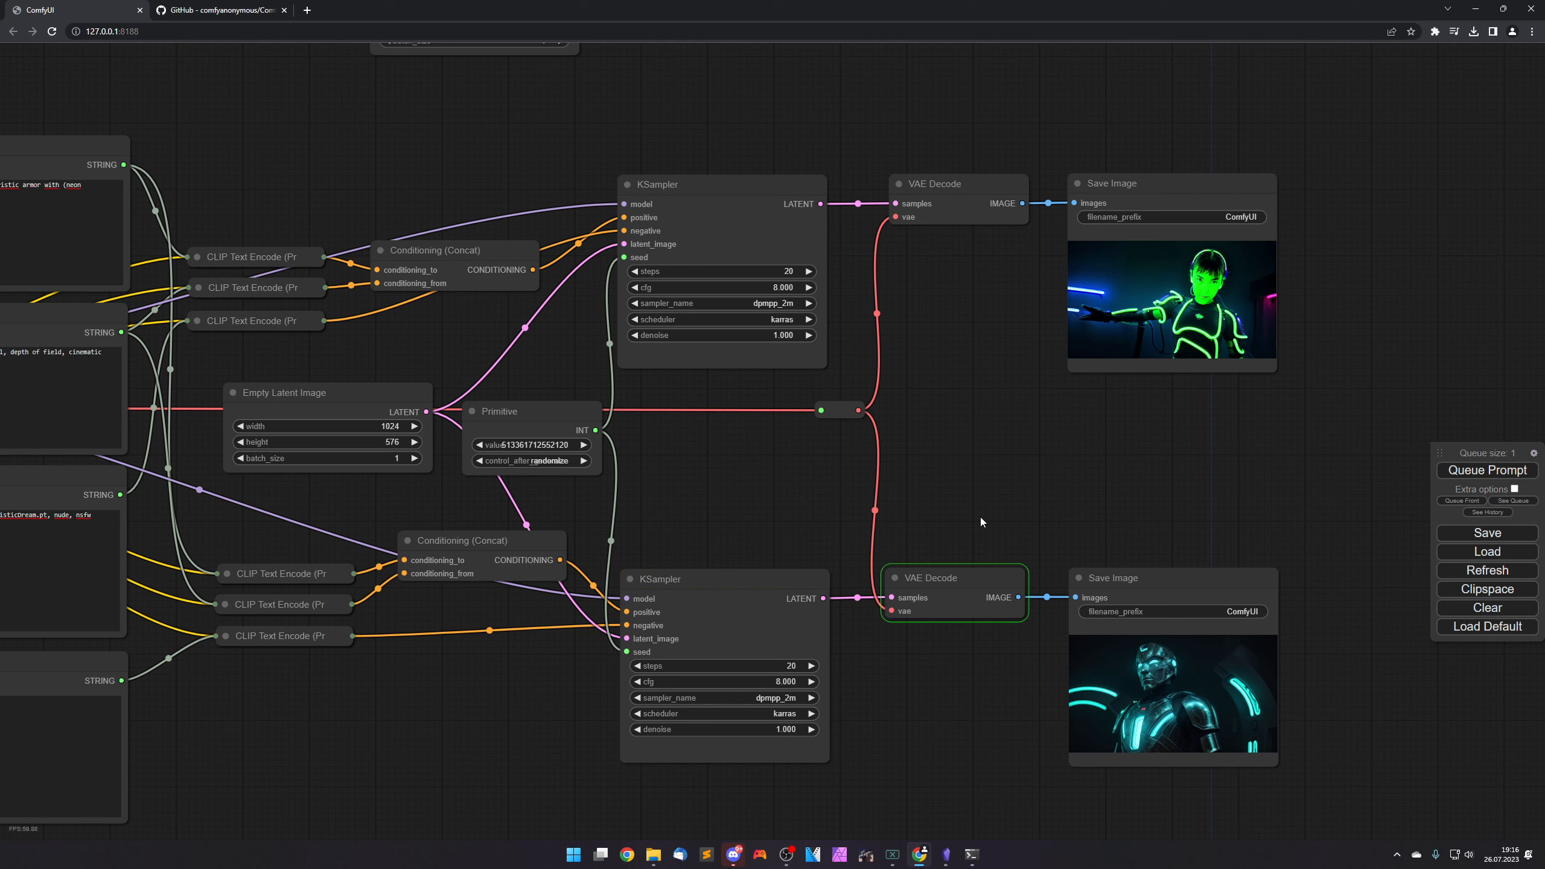
Examine the new pictures of the lower and the upper Save Image node, each in its own tab, closing each tab.
right_click(1129, 665)
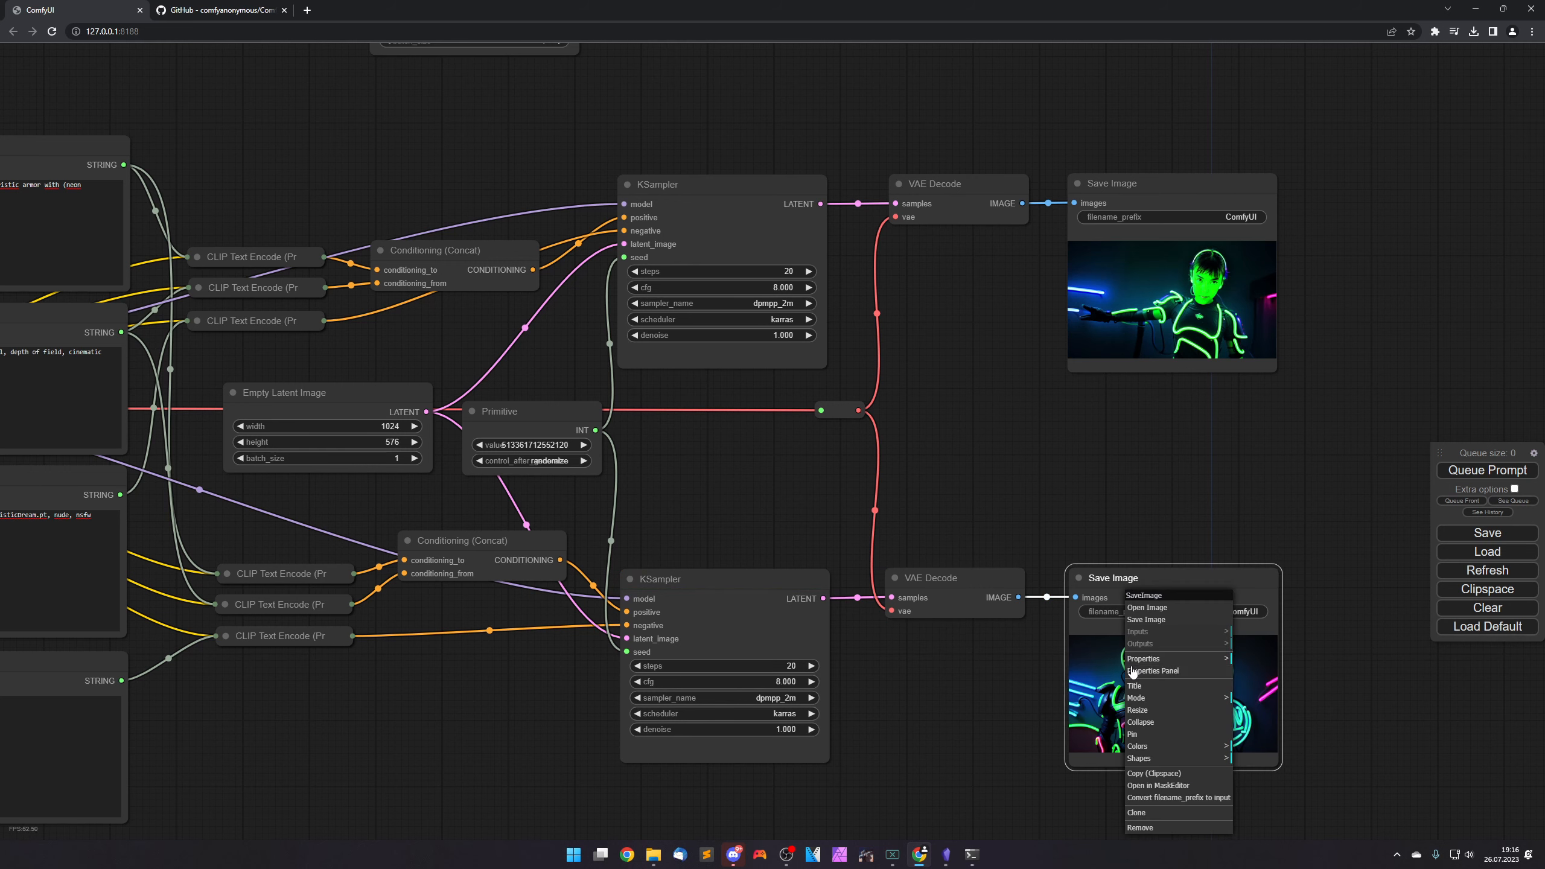
click(1133, 619)
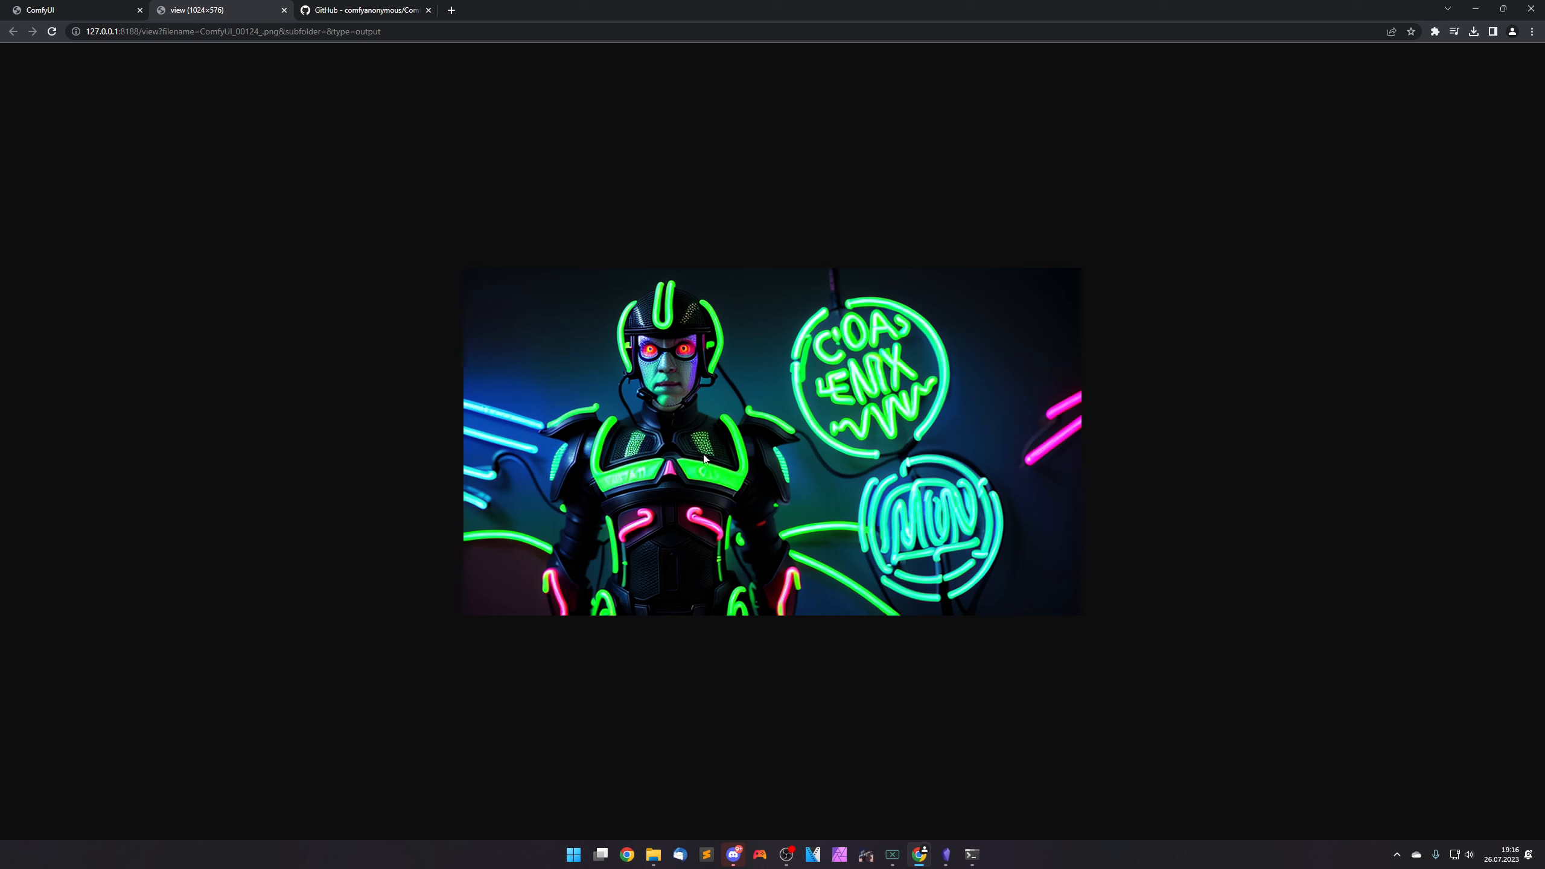
click(284, 9)
right_click(1119, 322)
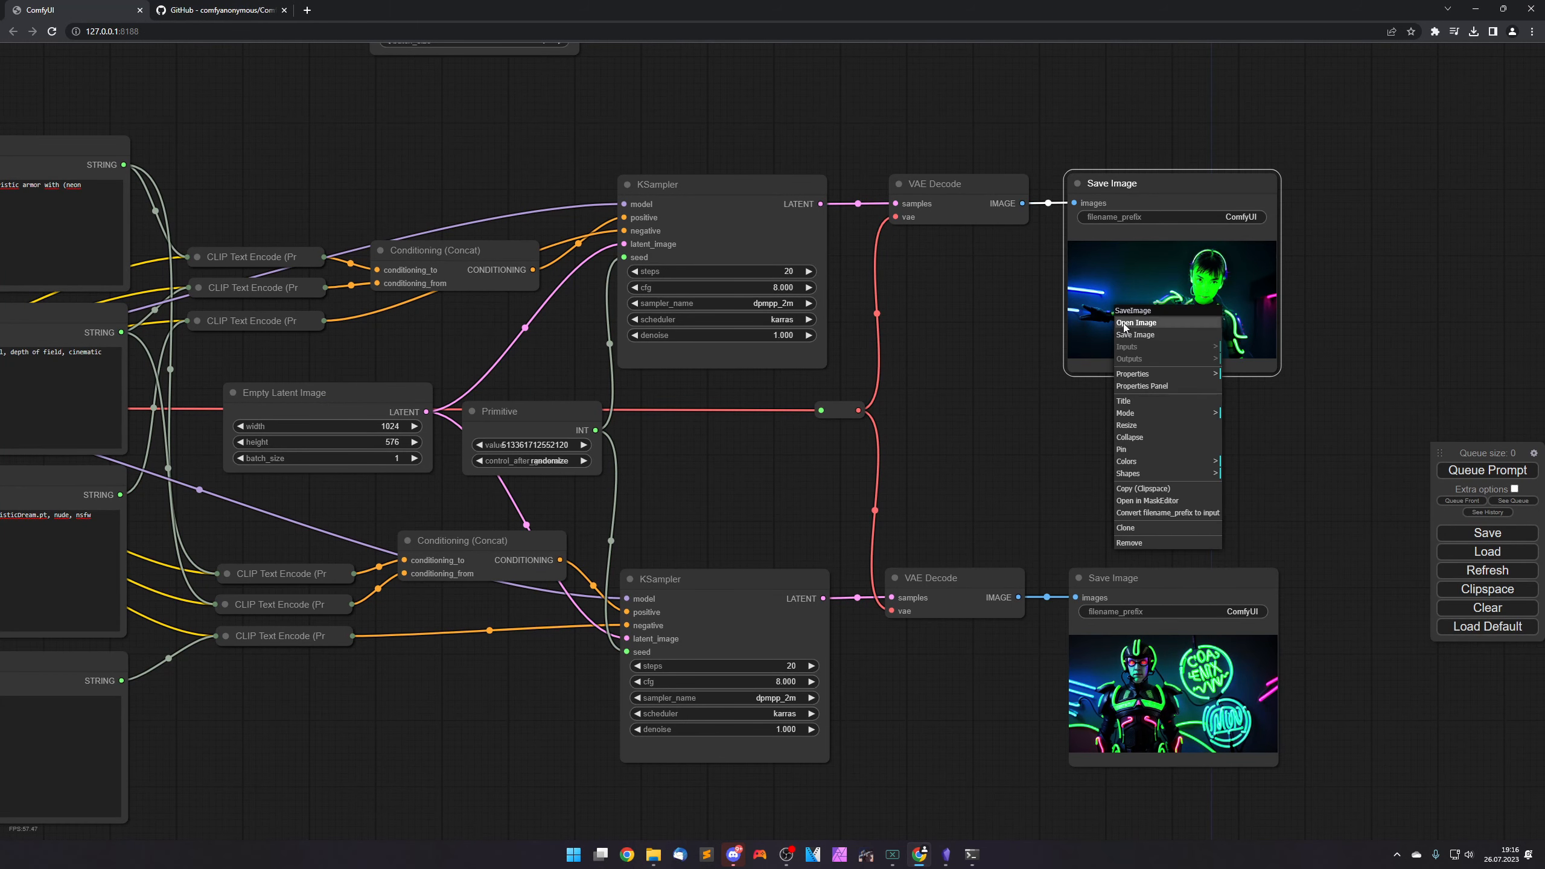
click(1137, 331)
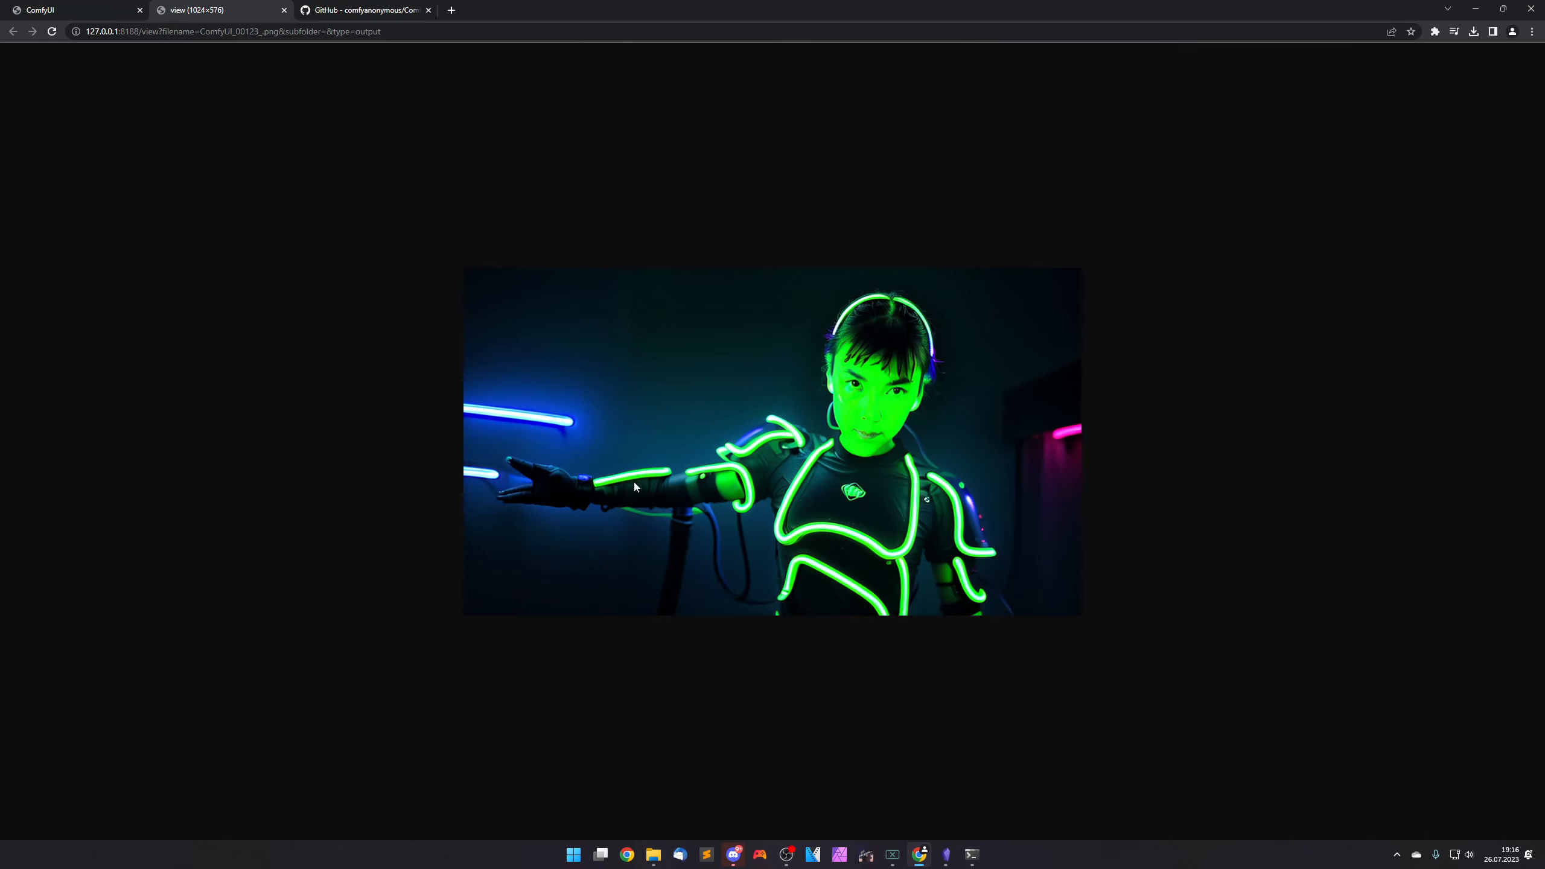
click(284, 11)
Remove the parentheses and the 1.4 weight from "neon lighting" in the first Primitive's prompt.
drag(384, 190, 1034, 260)
scroll(901, 252, up, 7)
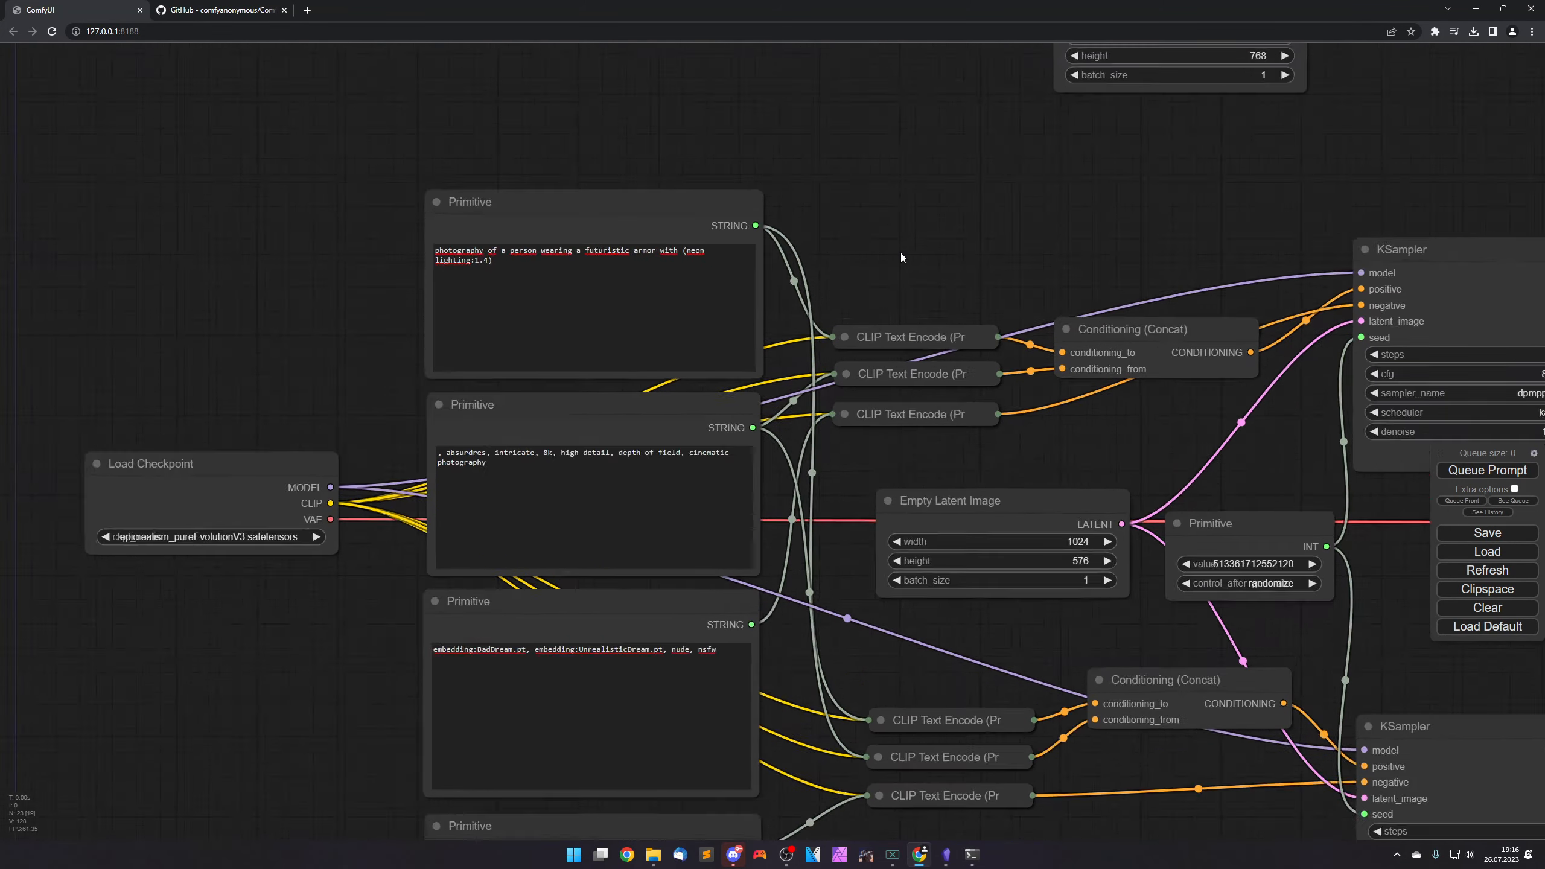
drag(865, 252, 1089, 256)
click(780, 253)
key(BackSpace)
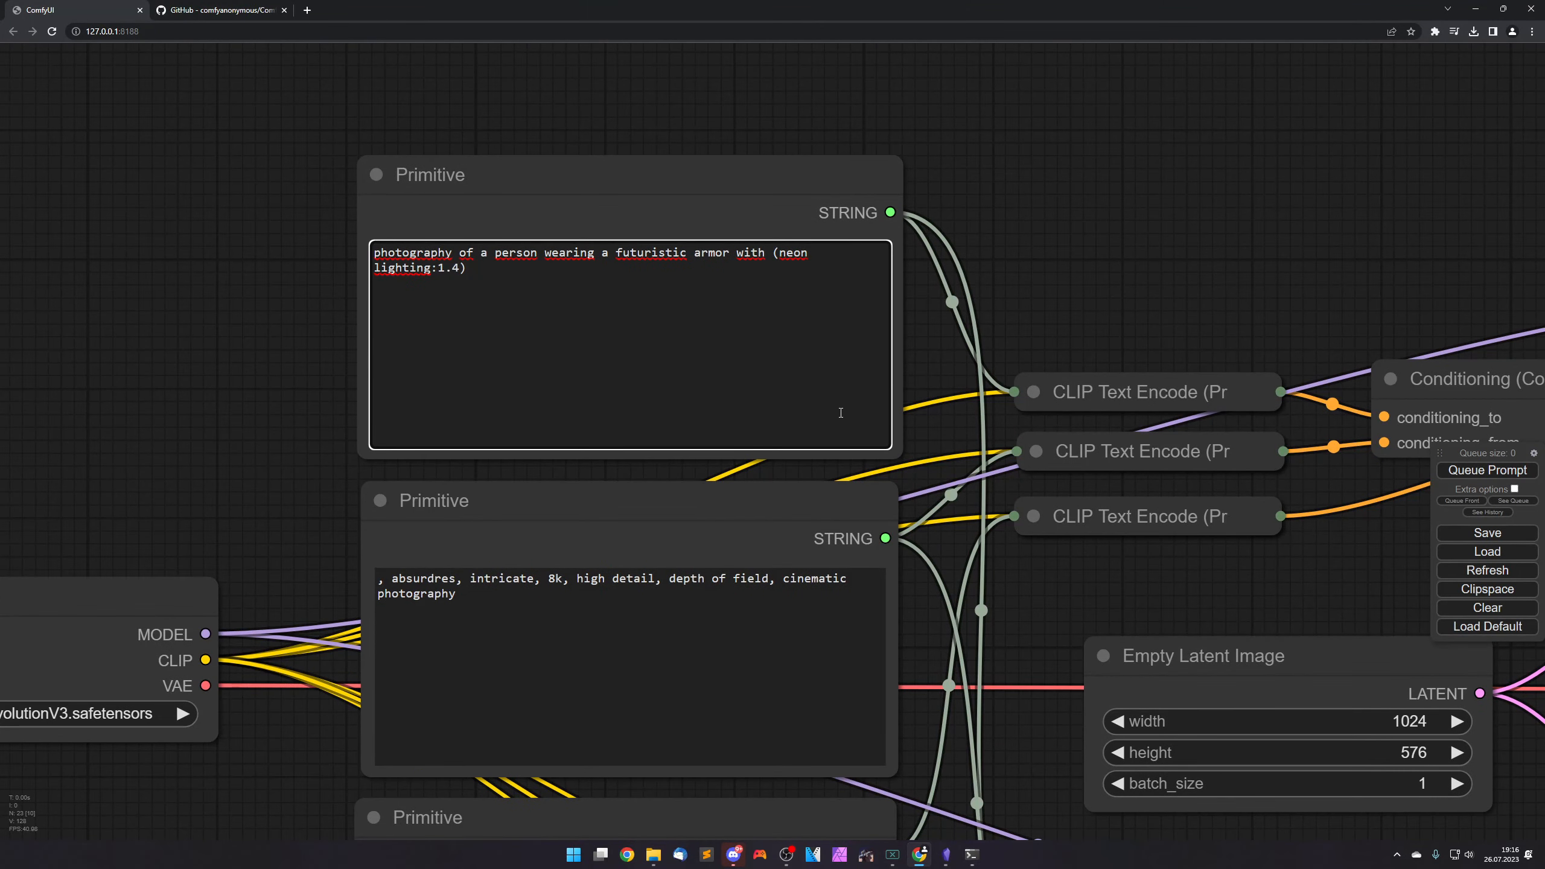
key(ctrl+End)
key(BackSpace)
key(BackSpace)
key(BackSpace)
key(BackSpace)
key(BackSpace)
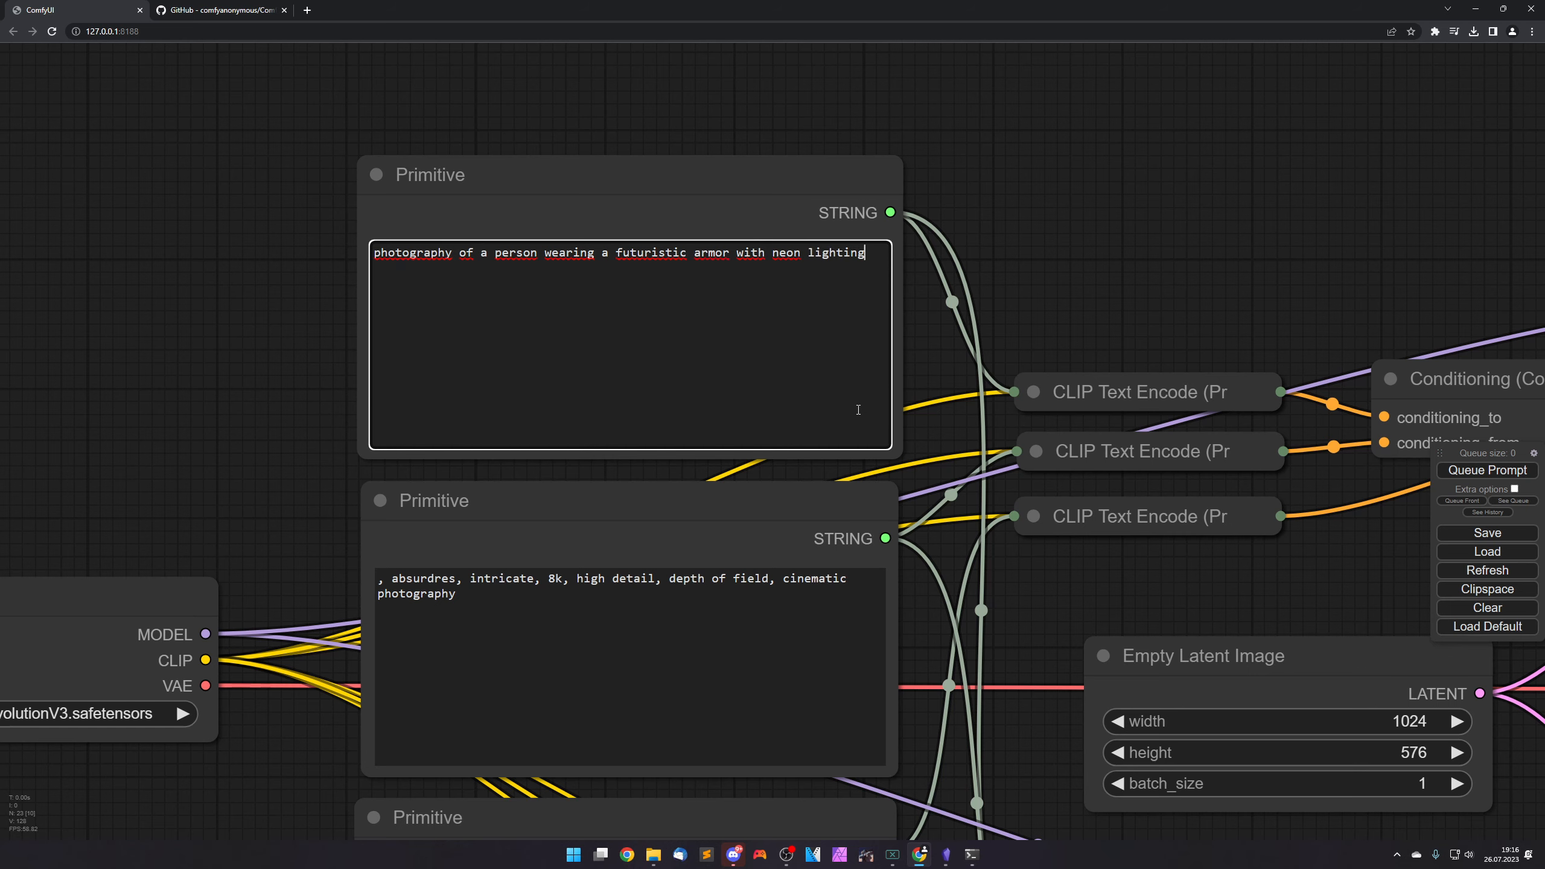
Wrap "person" in curly braces in the first Primitive's prompt and add a "|" separator after the word, giving "{person|}".
drag(1045, 323, 1260, 331)
scroll(1216, 312, up, 3)
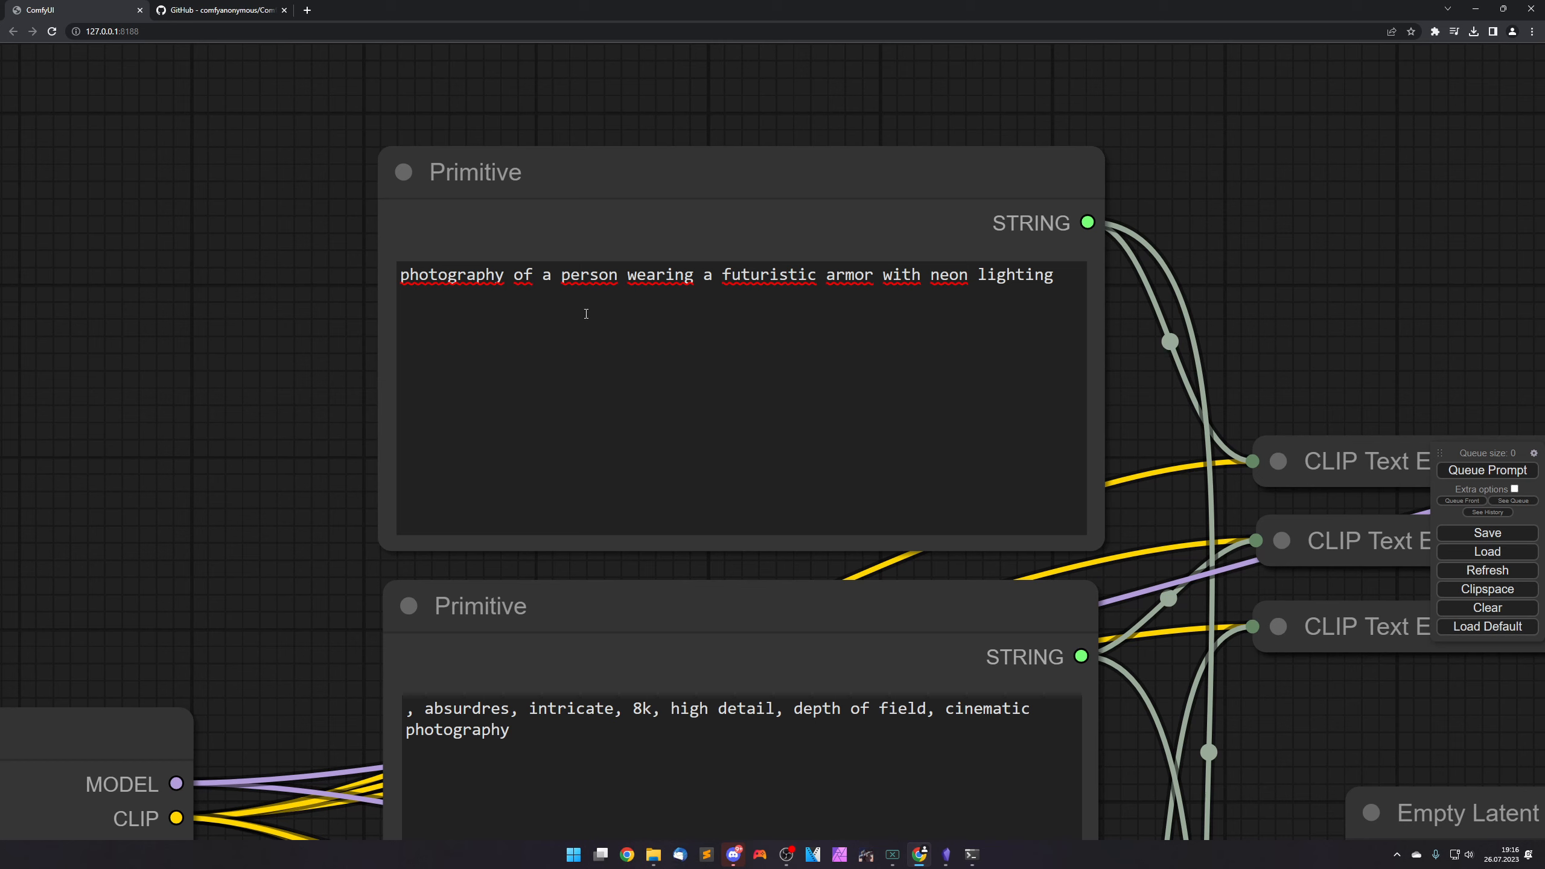
click(561, 279)
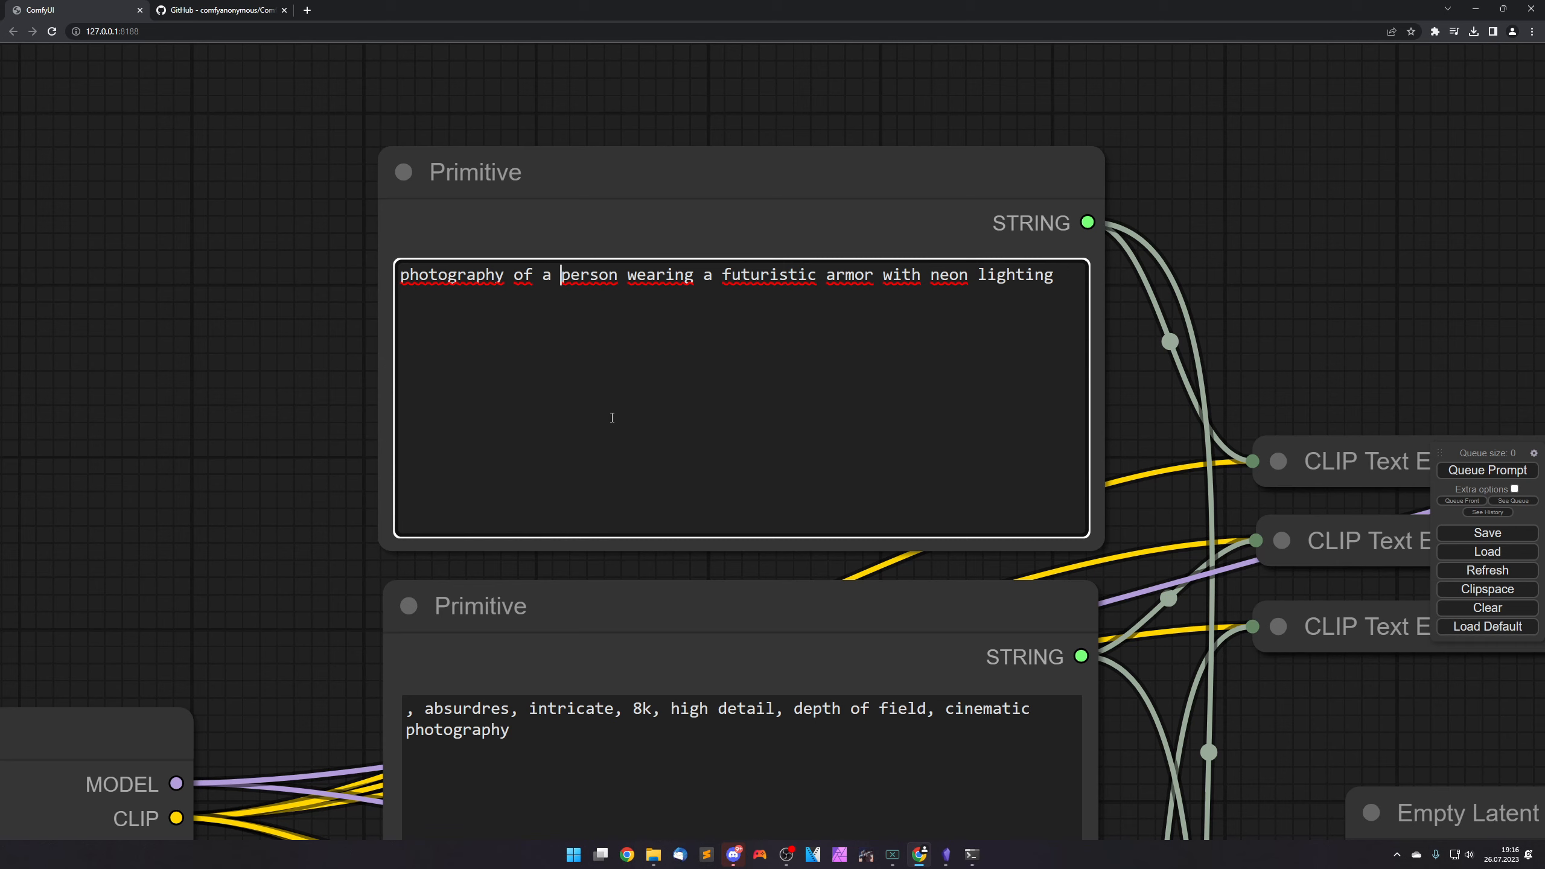
text({)
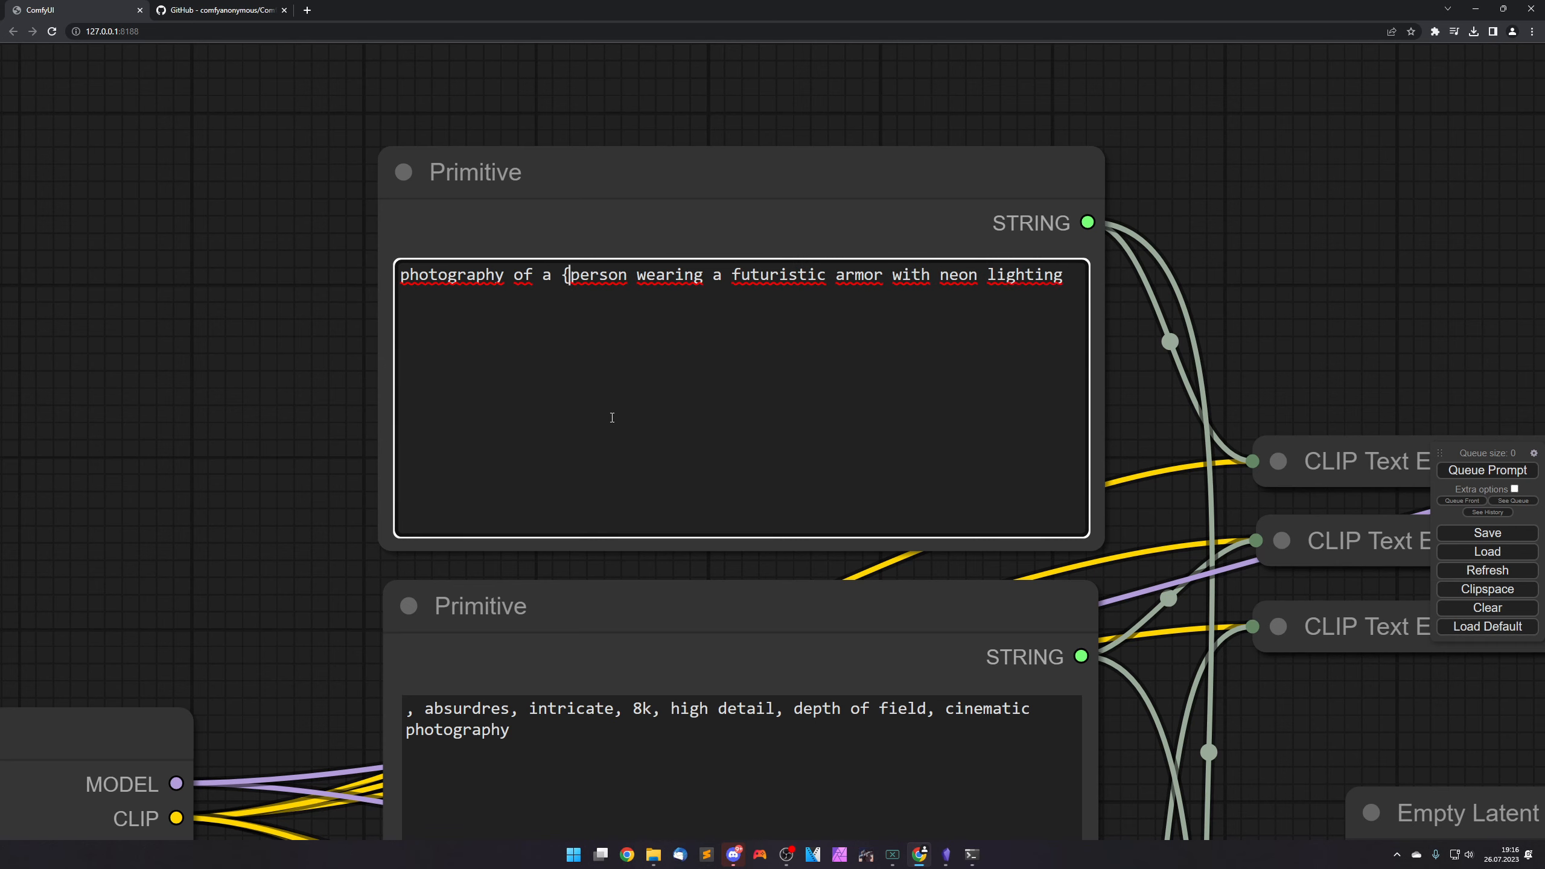
key(Right)
key(Right)
key(Right)
key(Right)
key(Right)
key(Right)
key(Right)
key(Right)
key(Right)
key(Left)
key(Left)
key(Left)
key(Left)
text(})
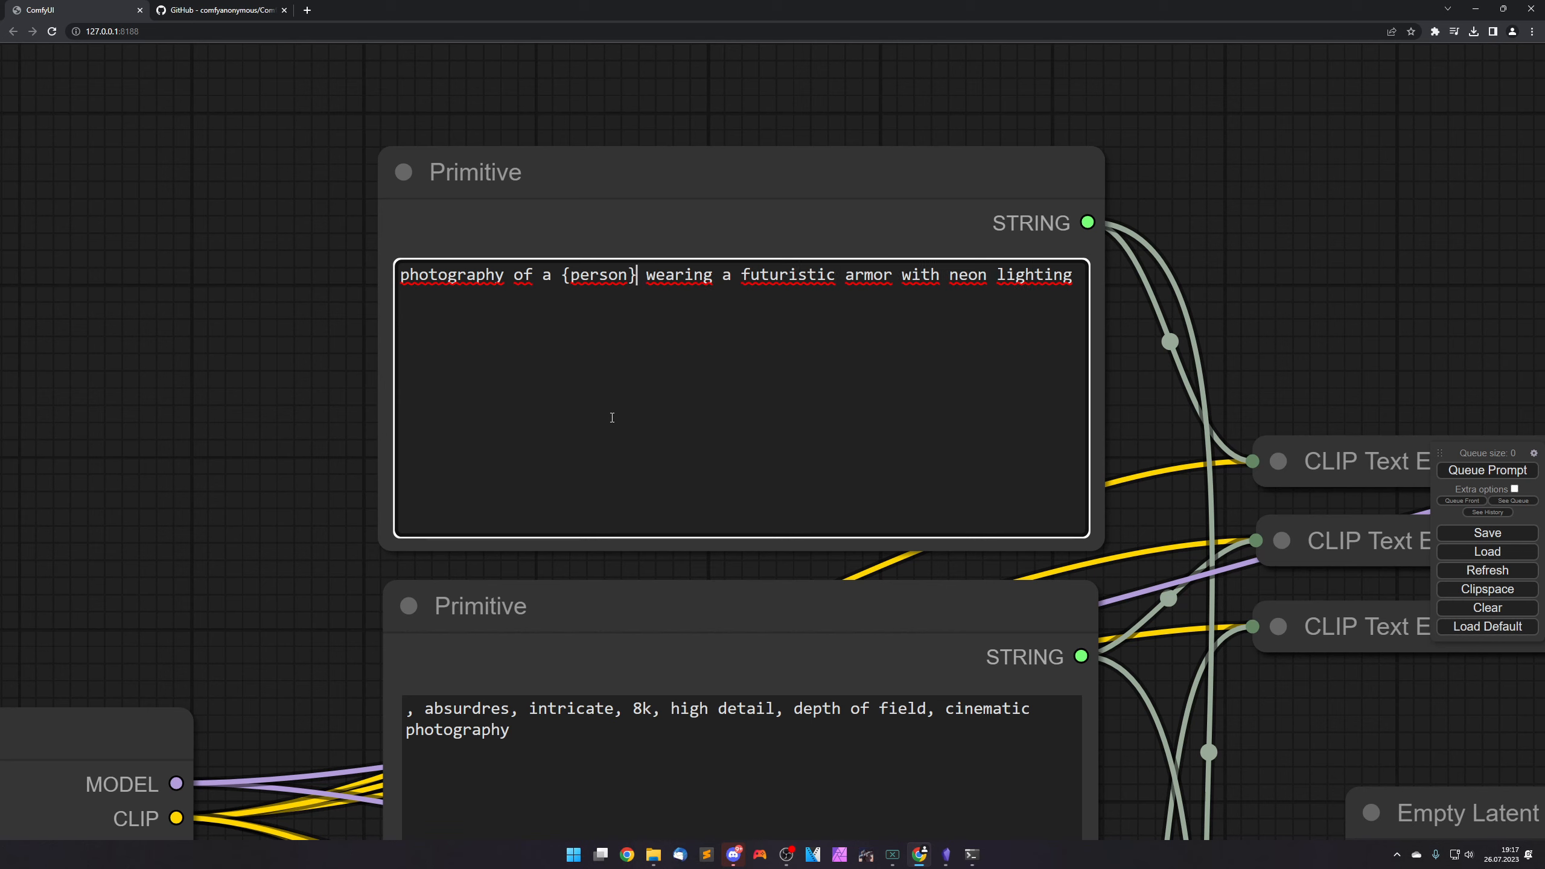
key(Left)
text(|)
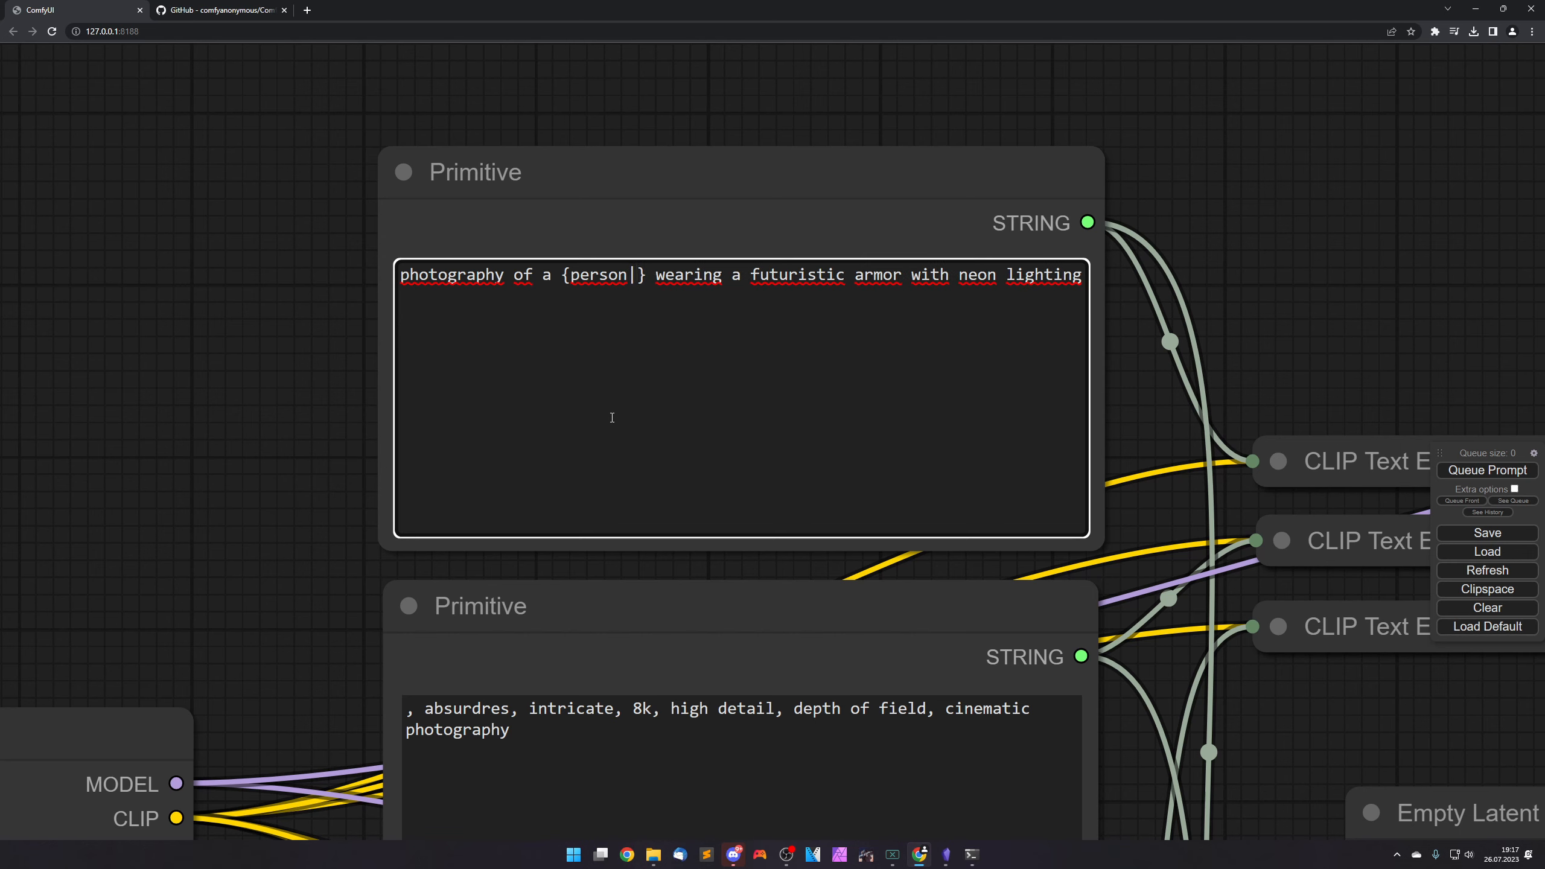